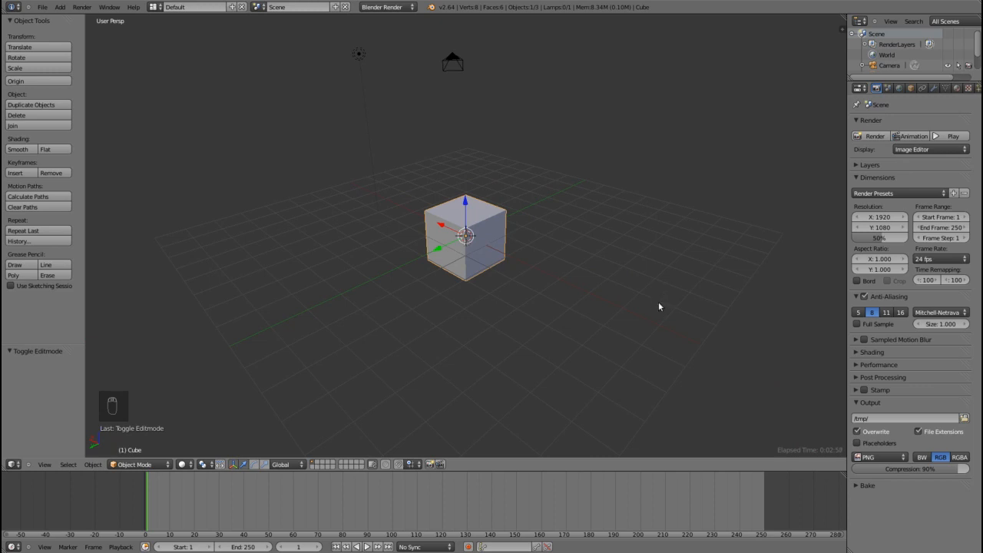
pyautogui.press('s')
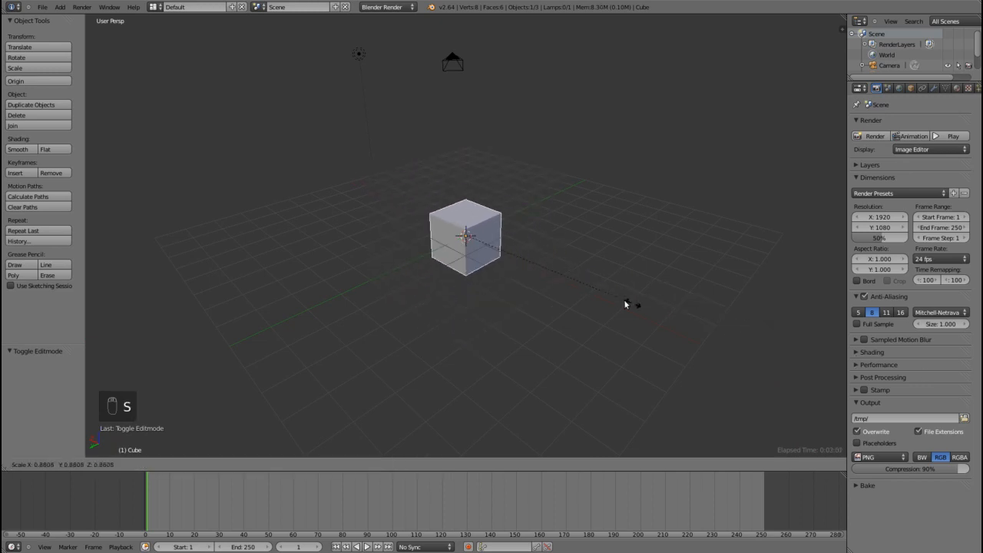
pyautogui.rightClick(621, 301)
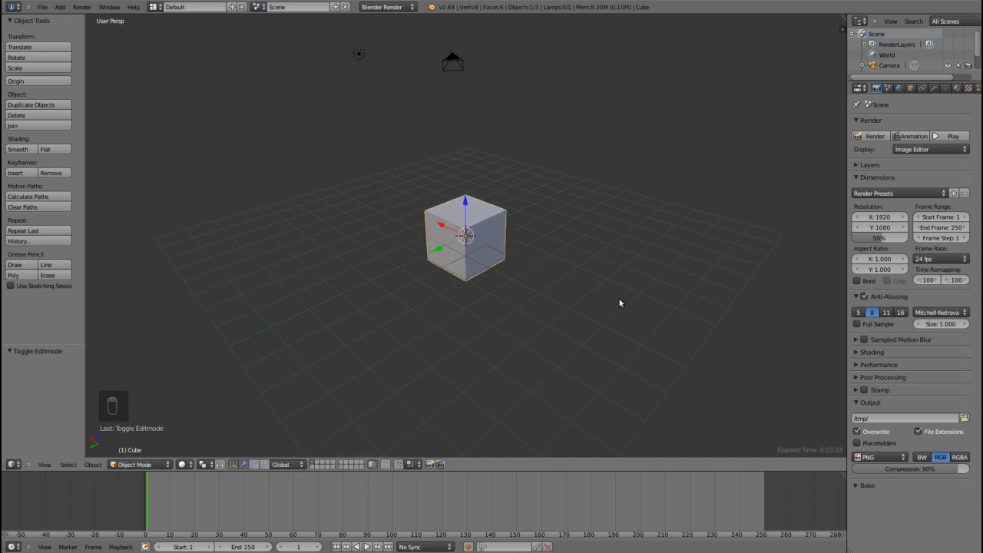
pyautogui.moveTo(497, 308); pyautogui.dragTo(497, 284, button='middle')
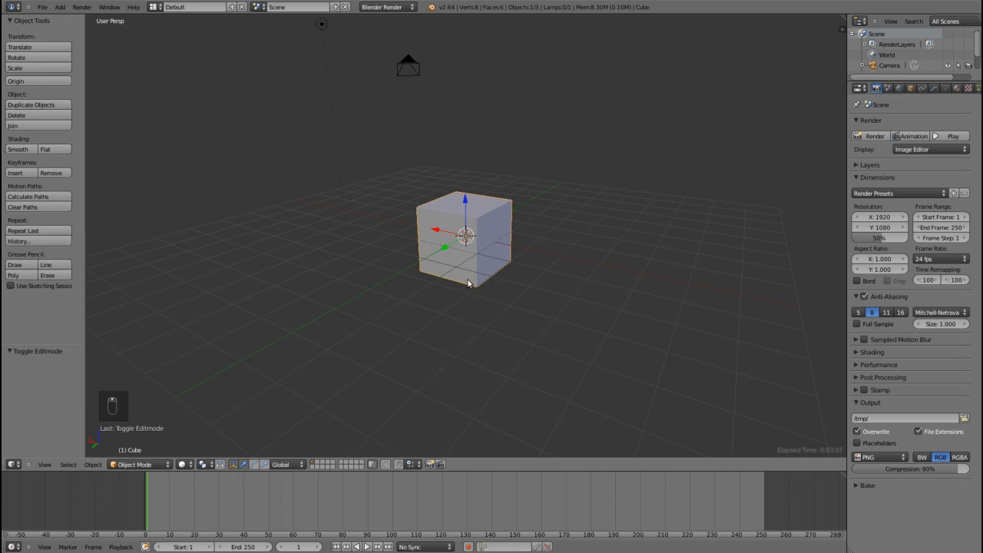
pyautogui.scroll(2, 442, 288)
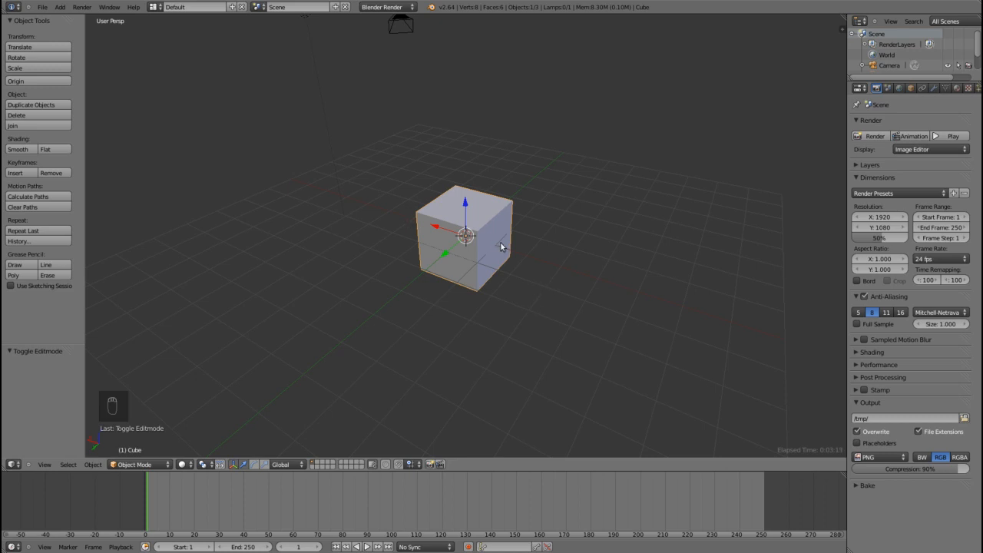
# - Move the cube's whole mesh up 1 unit along Z in Edit Mode, then return to Object Mode
pyautogui.press('Tab')
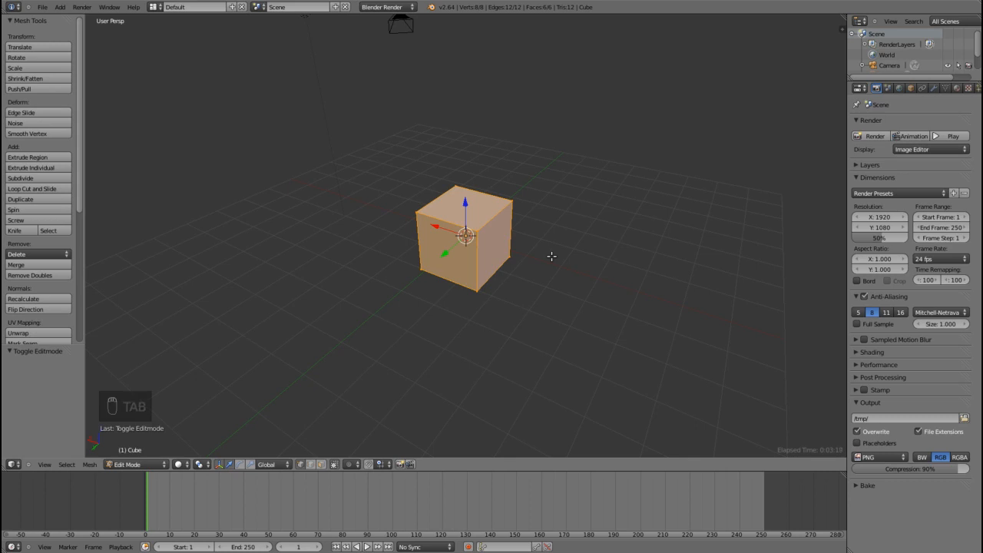
pyautogui.press('g')
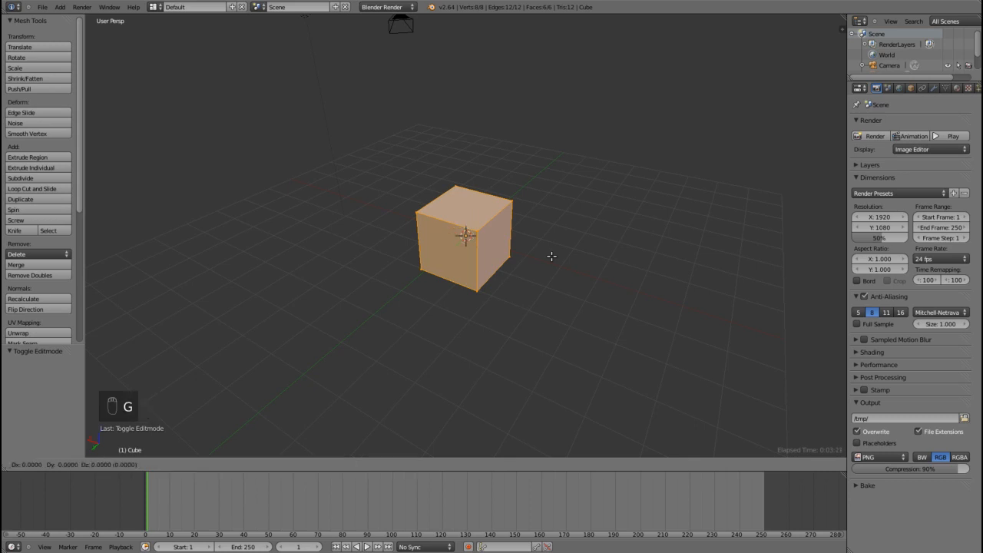
pyautogui.press('z')
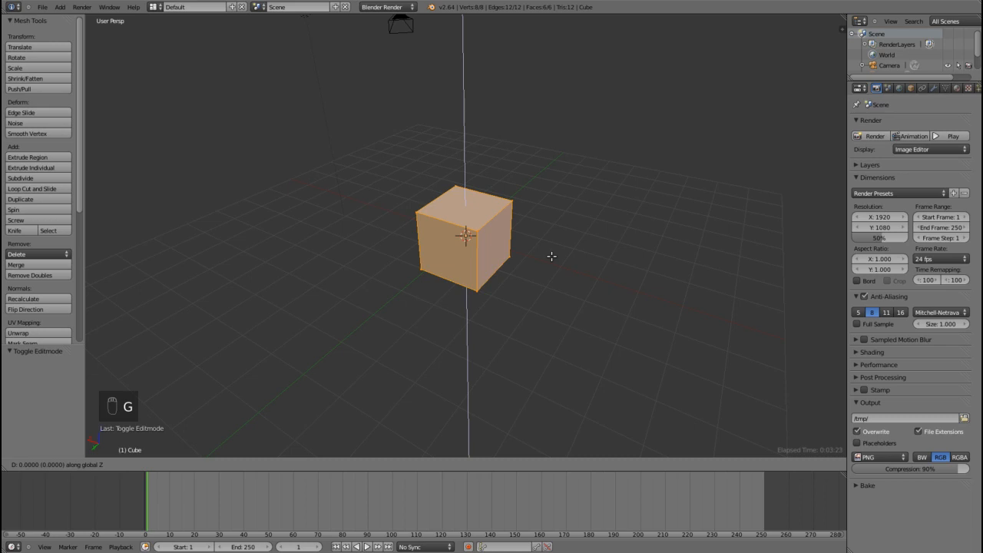
pyautogui.write('1')
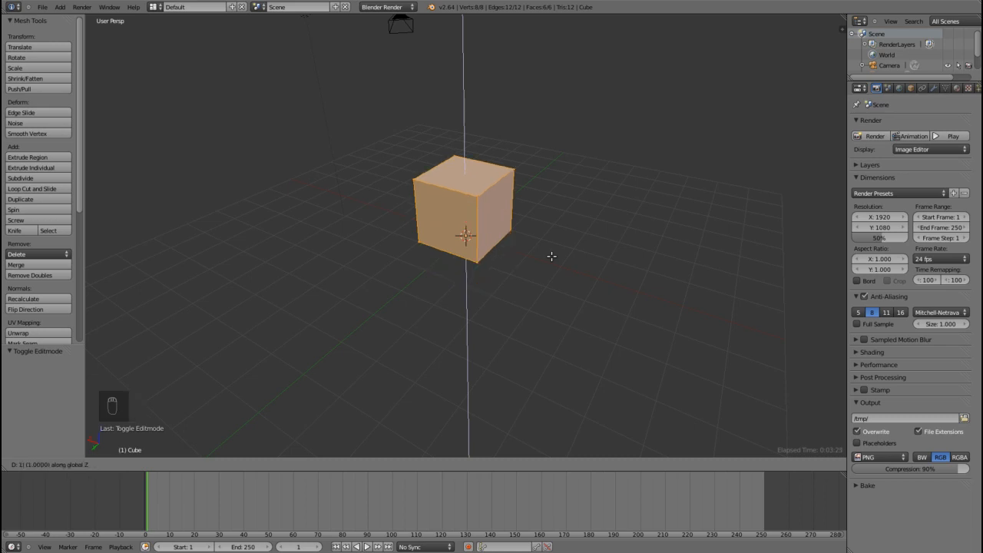
pyautogui.press('Return')
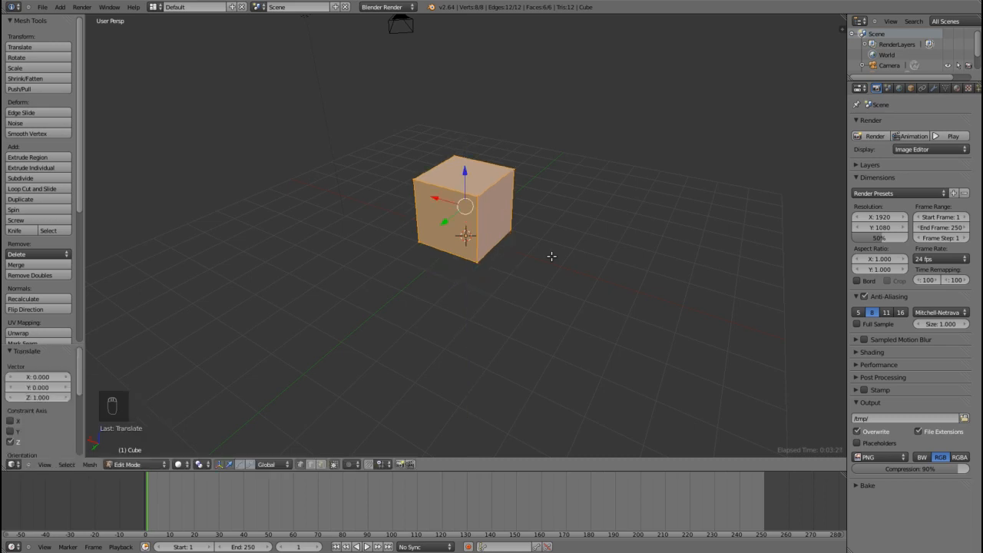
pyautogui.moveTo(376, 287)
pyautogui.mouseDown(button='middle')
pyautogui.moveTo(414, 275)
pyautogui.moveTo(386, 272)
pyautogui.mouseUp(button='middle')
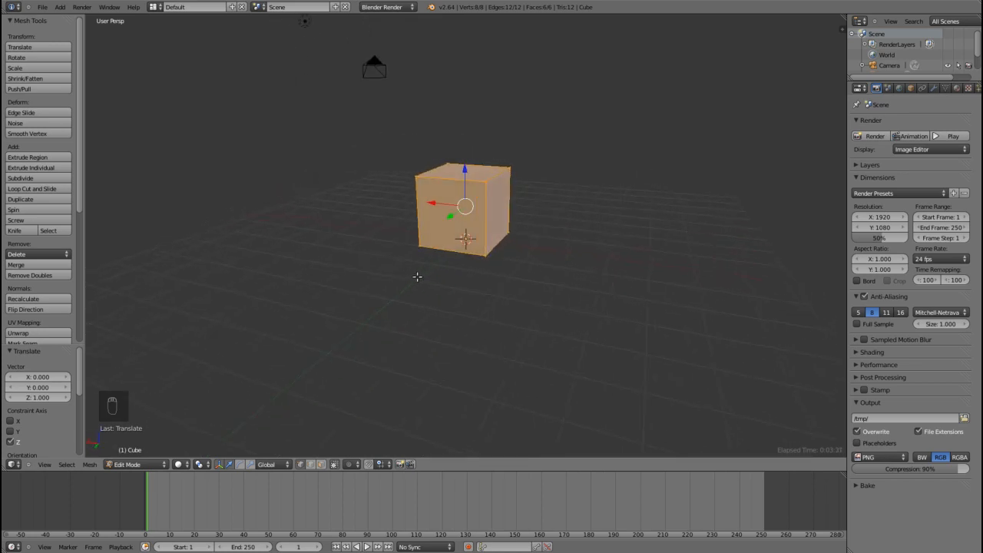
pyautogui.press('Tab')
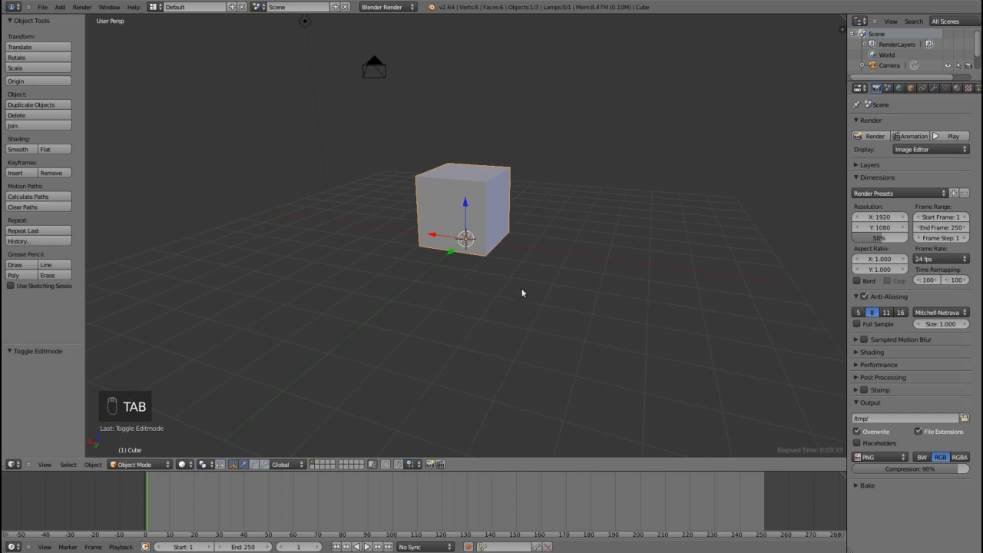
pyautogui.press('s')
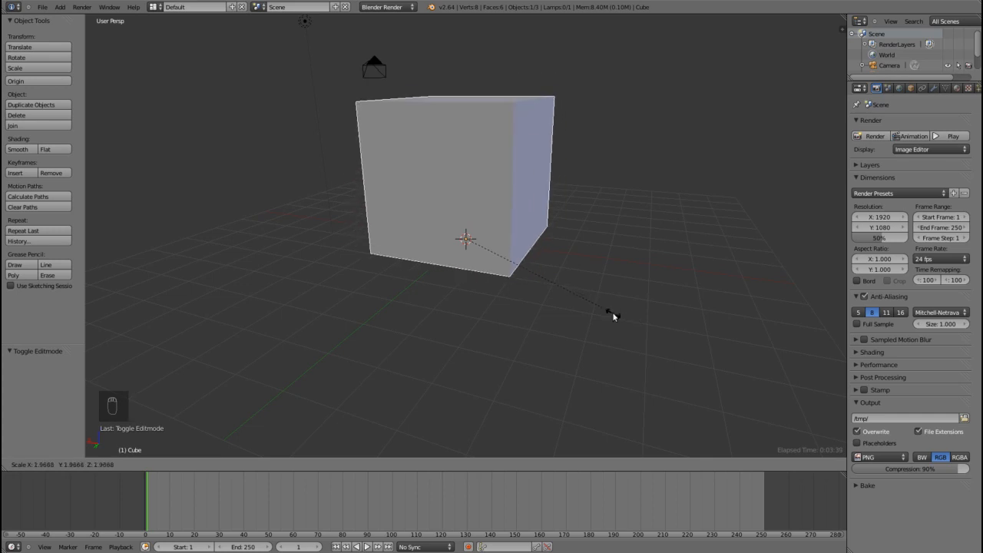
pyautogui.press('Escape')
pyautogui.moveTo(402, 283); pyautogui.dragTo(425, 298, button='middle')
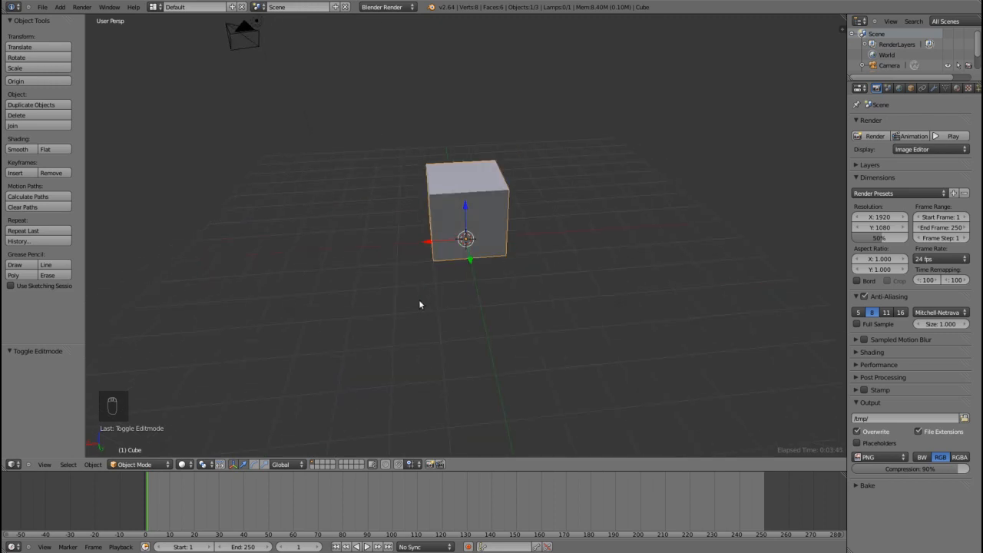
# - In Edit Mode, add a centred vertical loop cut to the cube from the front orthographic view
pyautogui.press('KP_1')
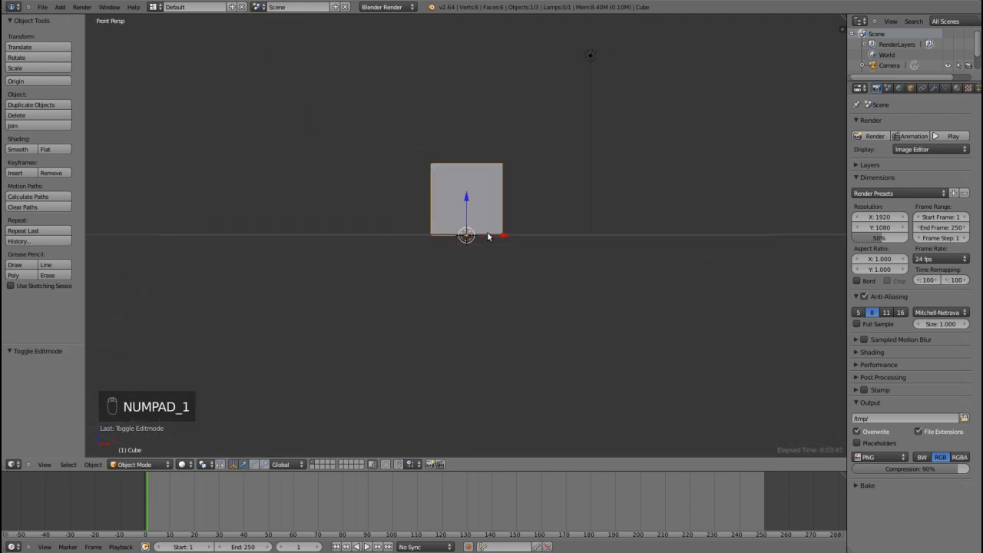
pyautogui.scroll(8, 492, 239)
pyautogui.scroll(-4, 492, 239)
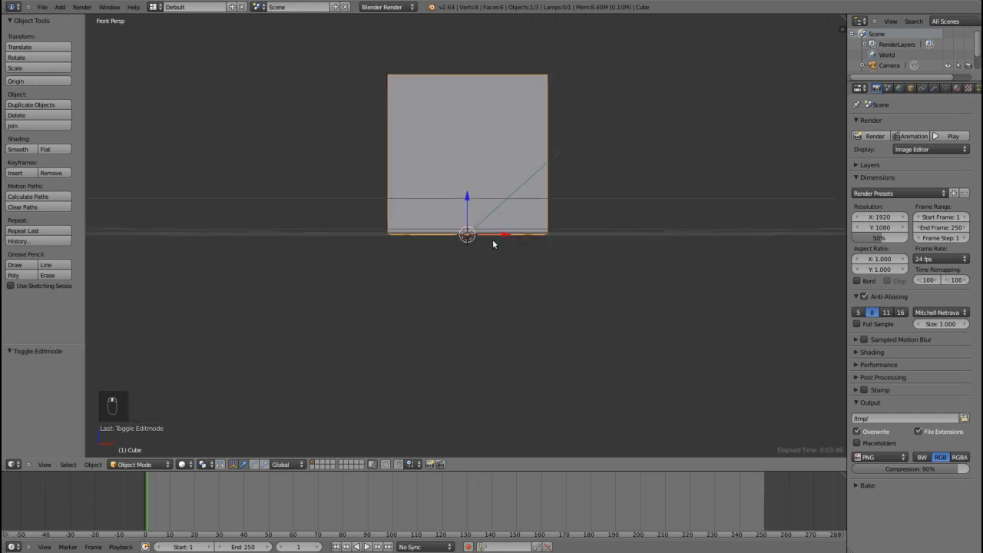
pyautogui.press('KP_5')
pyautogui.scroll(2, 492, 244)
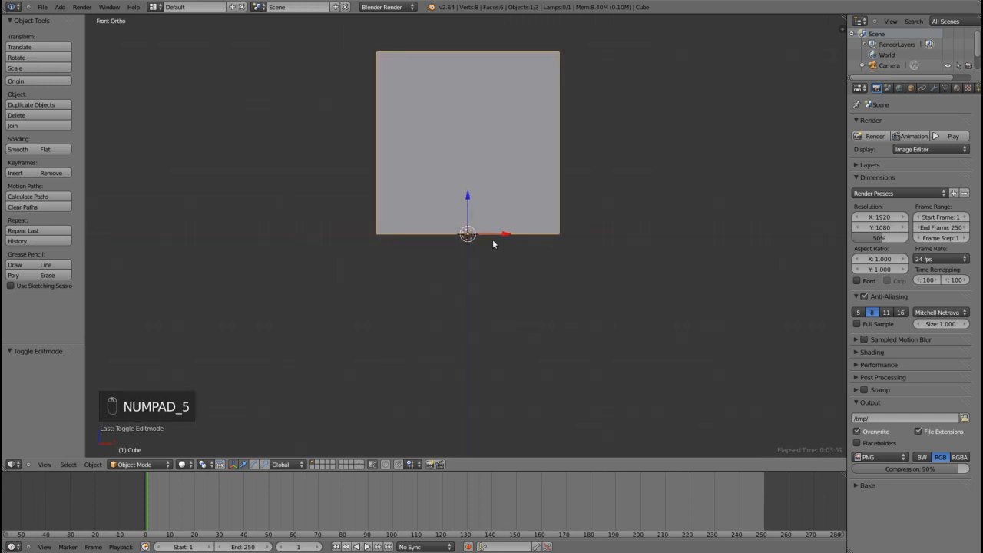
pyautogui.keyDown('shift'); pyautogui.moveTo(452, 202); pyautogui.dragTo(456, 287, button='middle'); pyautogui.keyUp('shift')
pyautogui.press('Tab')
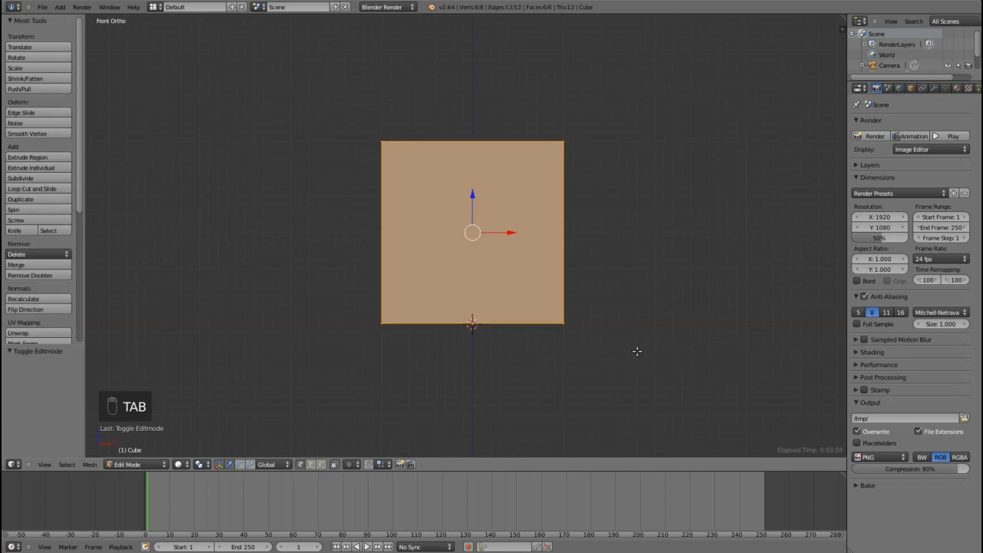
pyautogui.hotkey('ctrl', 'r')
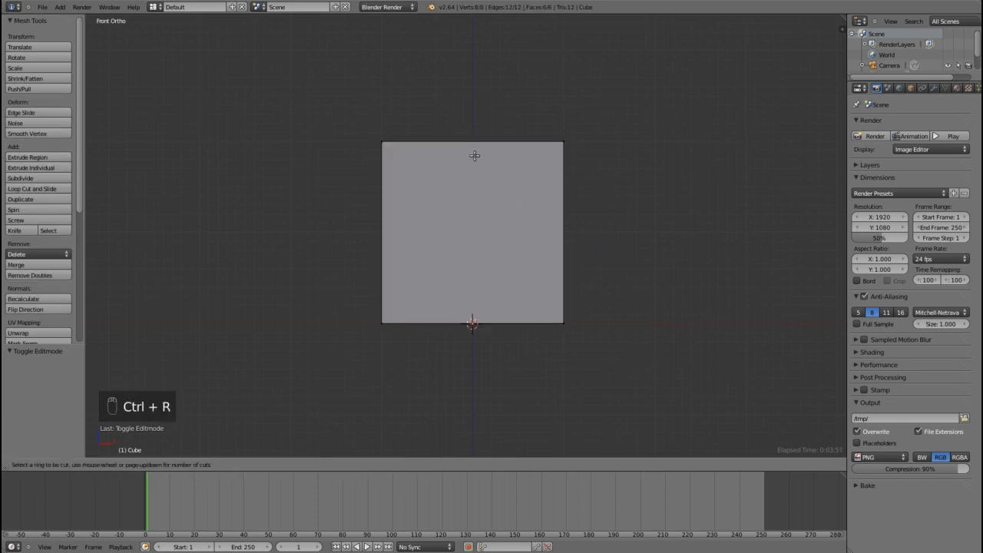
pyautogui.click(470, 146)
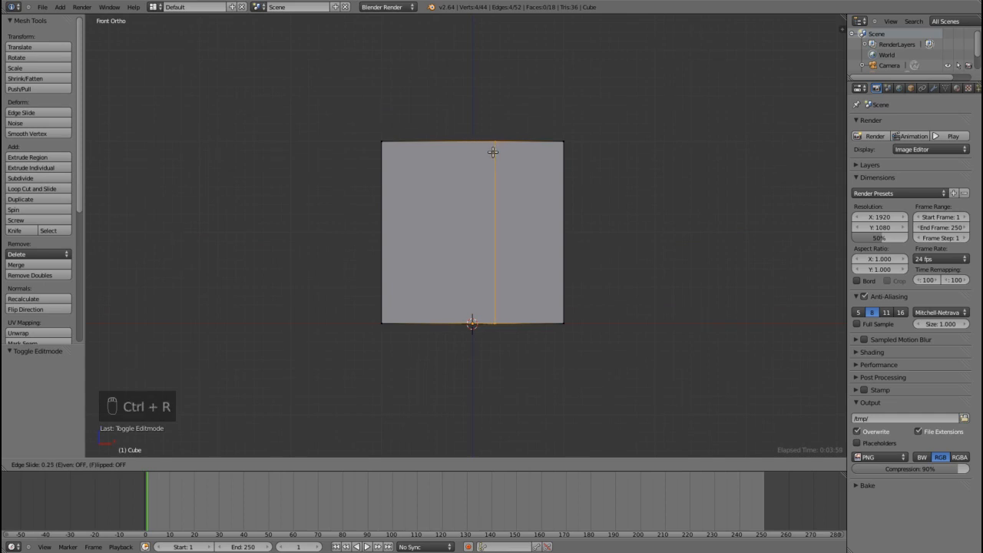
pyautogui.rightClick(493, 152)
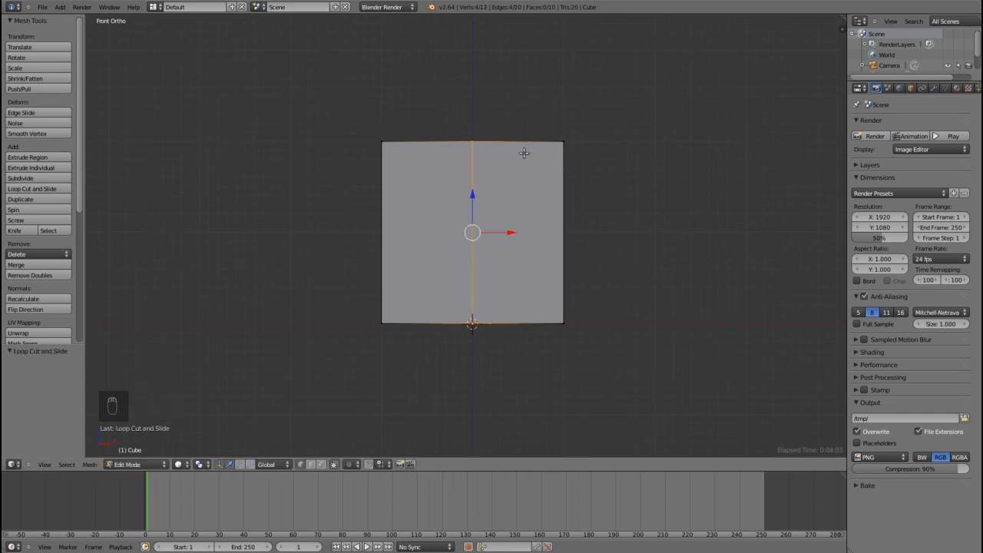
pyautogui.moveTo(517, 151); pyautogui.dragTo(526, 170, button='middle')
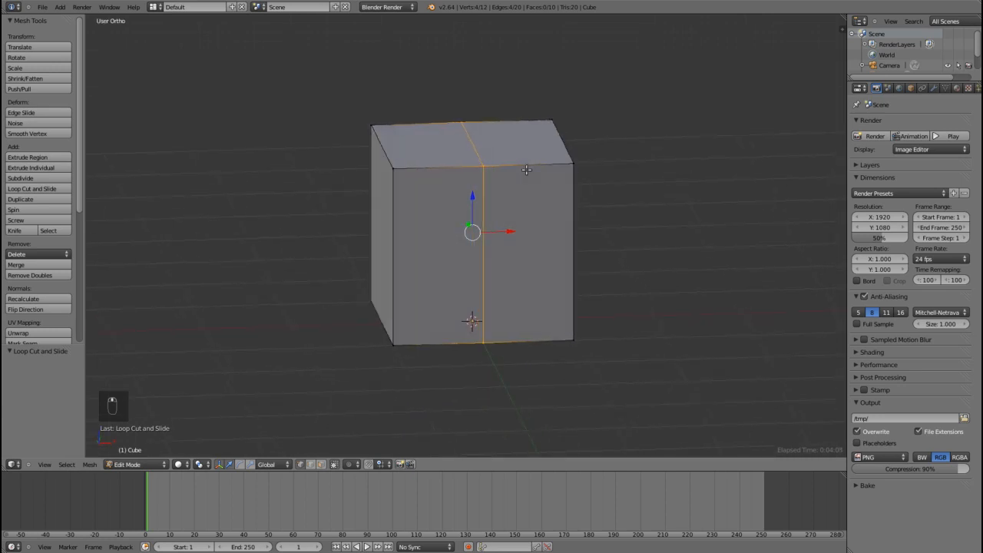
# - In wireframe display from the front, clear the selection and box-select the vertices on the cube's left side
pyautogui.press('KP_1')
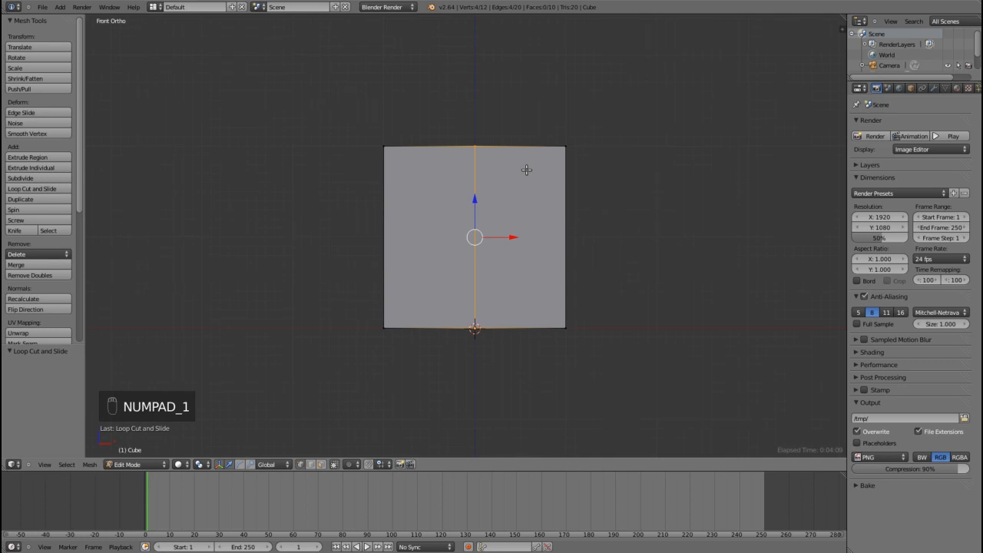
pyautogui.press('z')
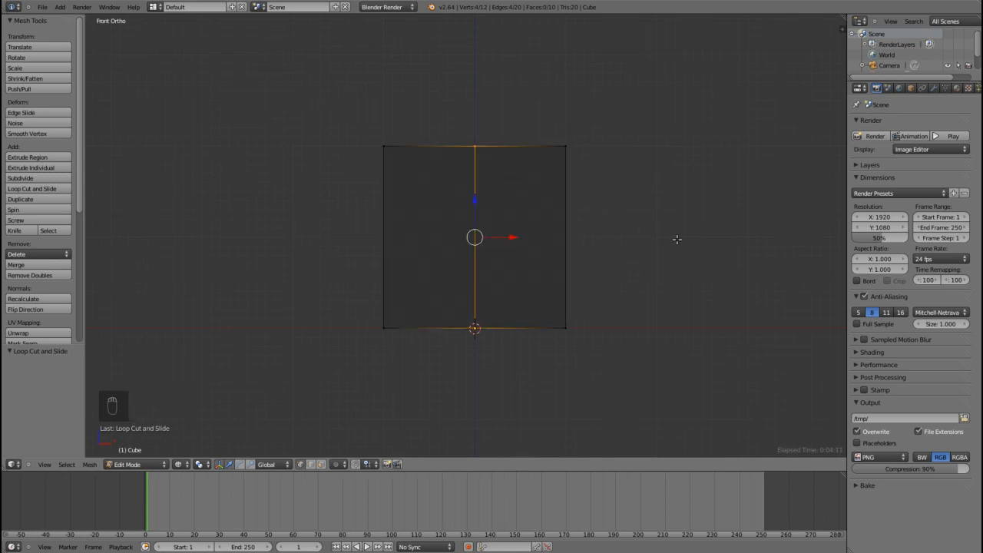
pyautogui.press('a')
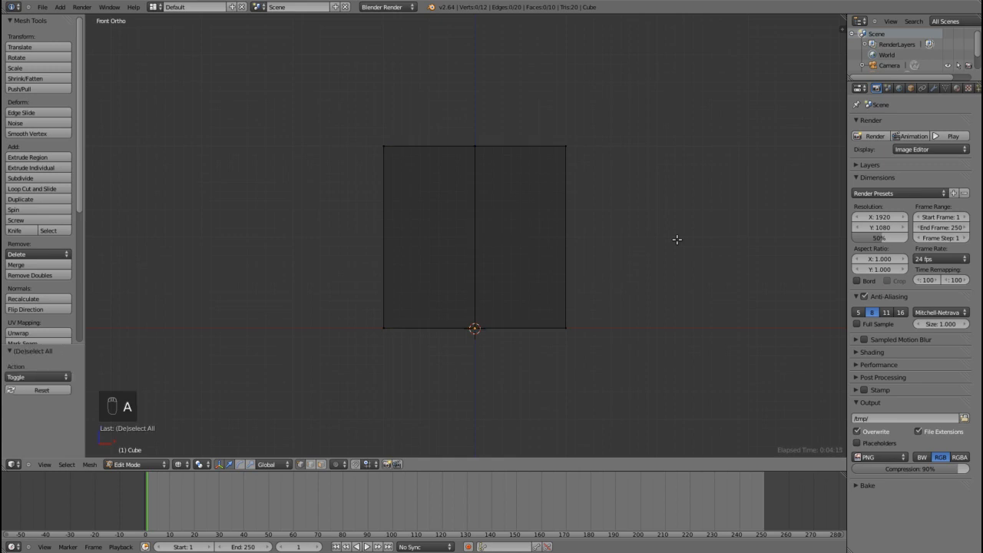
pyautogui.press('b')
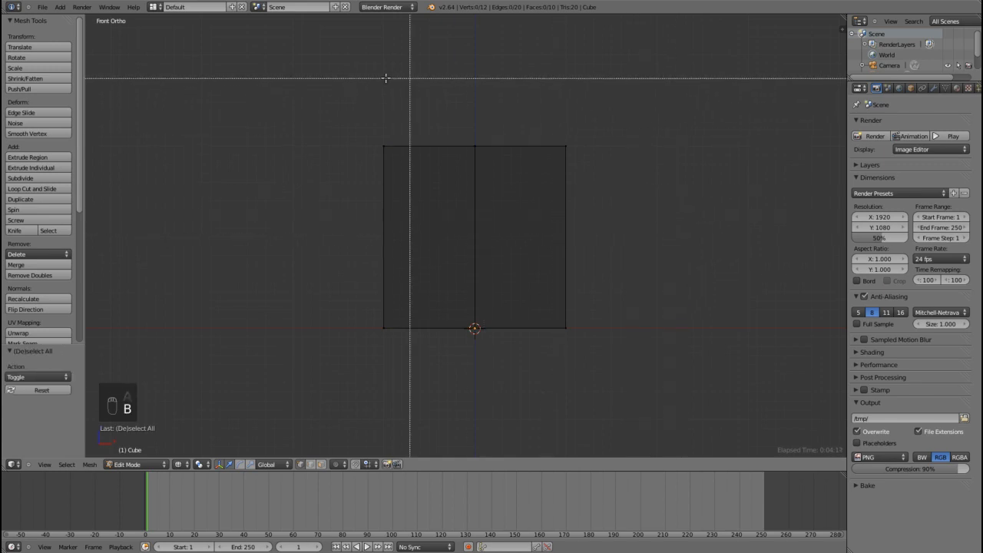
pyautogui.moveTo(341, 109); pyautogui.dragTo(417, 355)
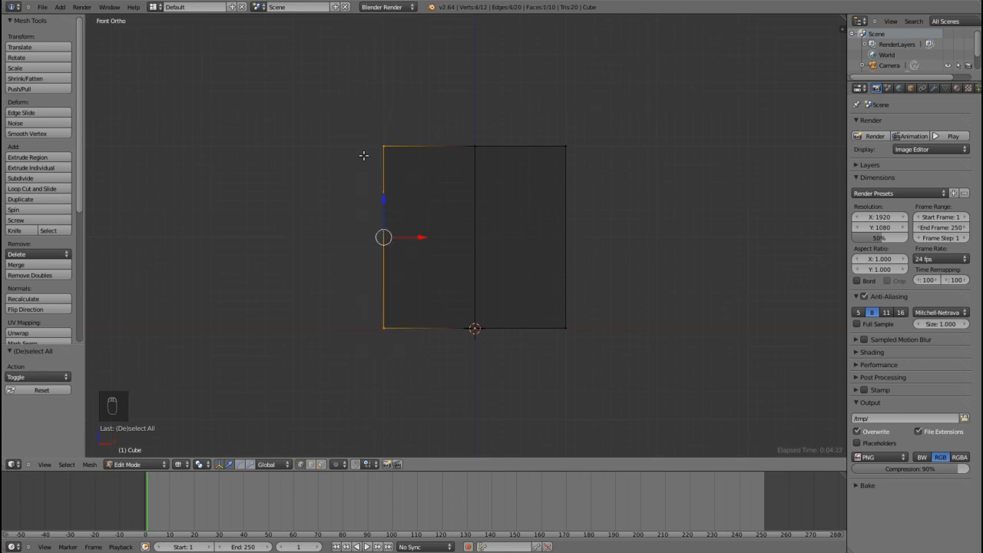
pyautogui.moveTo(291, 188); pyautogui.dragTo(305, 204, button='middle')
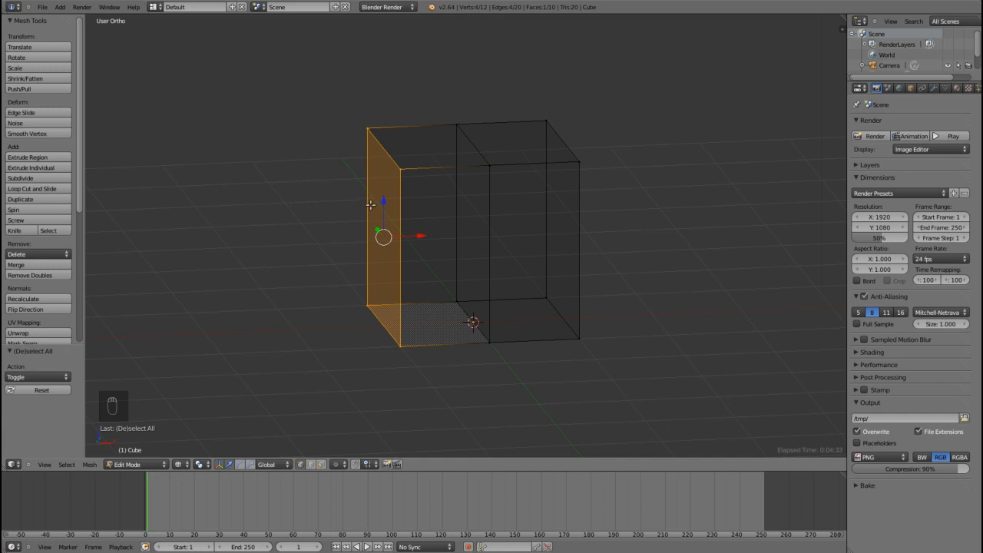
# - Return to solid display, clear the selection and box-select the cube's left-side vertices again from the front
pyautogui.press('z')
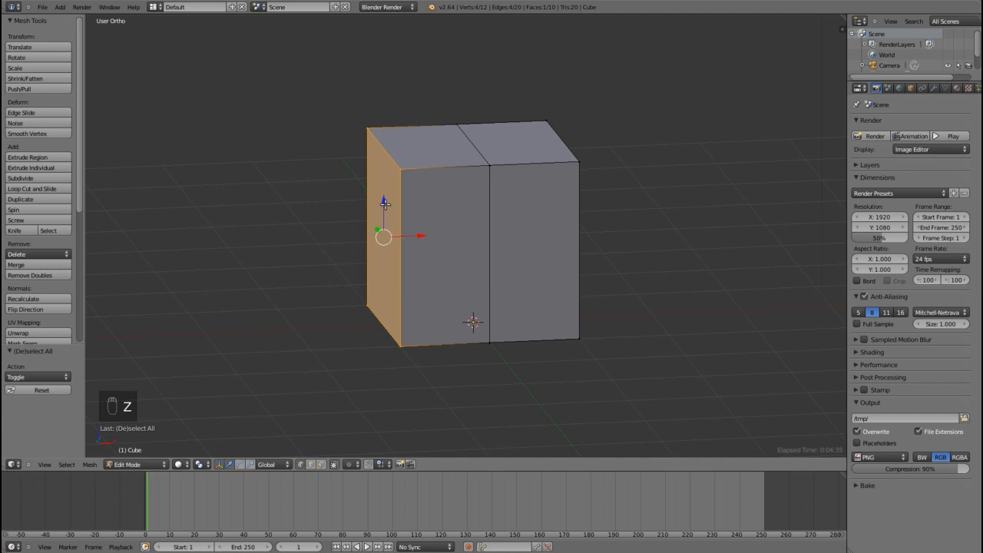
pyautogui.press('a')
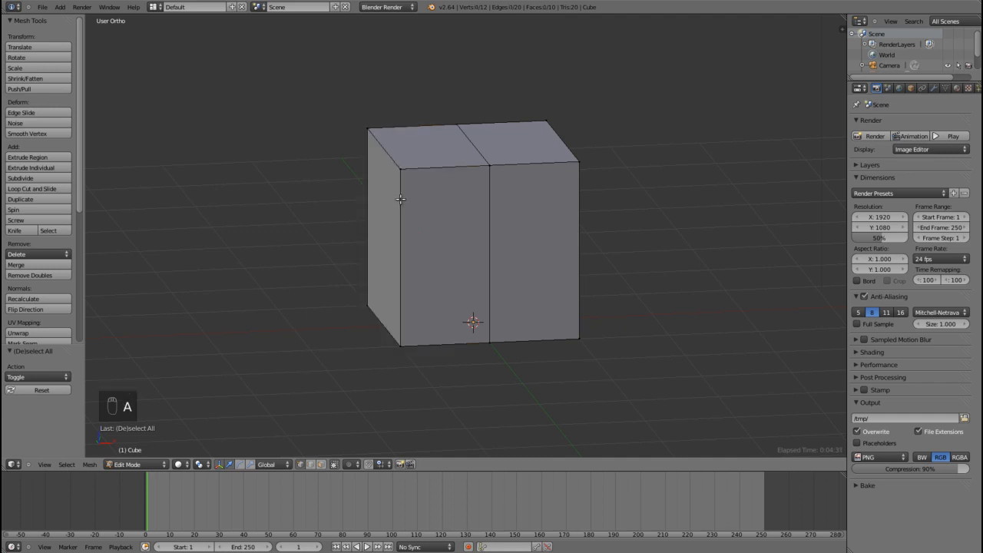
pyautogui.press('KP_1')
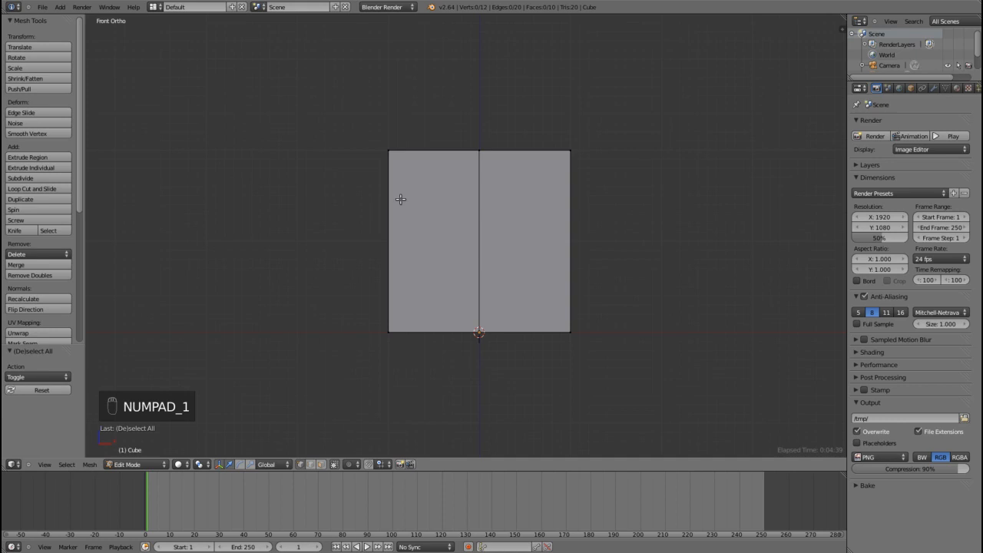
pyautogui.press('b')
pyautogui.moveTo(362, 136); pyautogui.dragTo(419, 347)
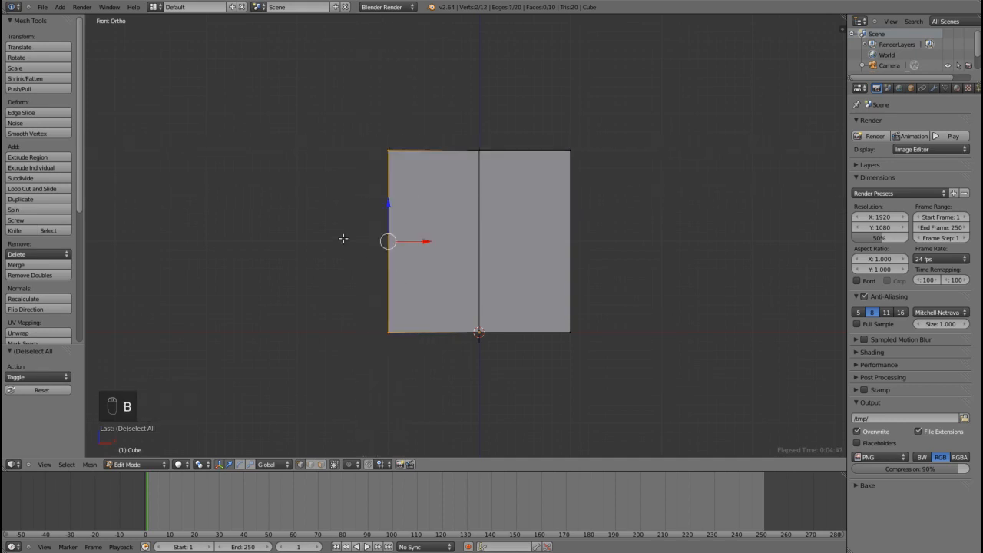
pyautogui.moveTo(333, 213); pyautogui.dragTo(379, 204, button='middle')
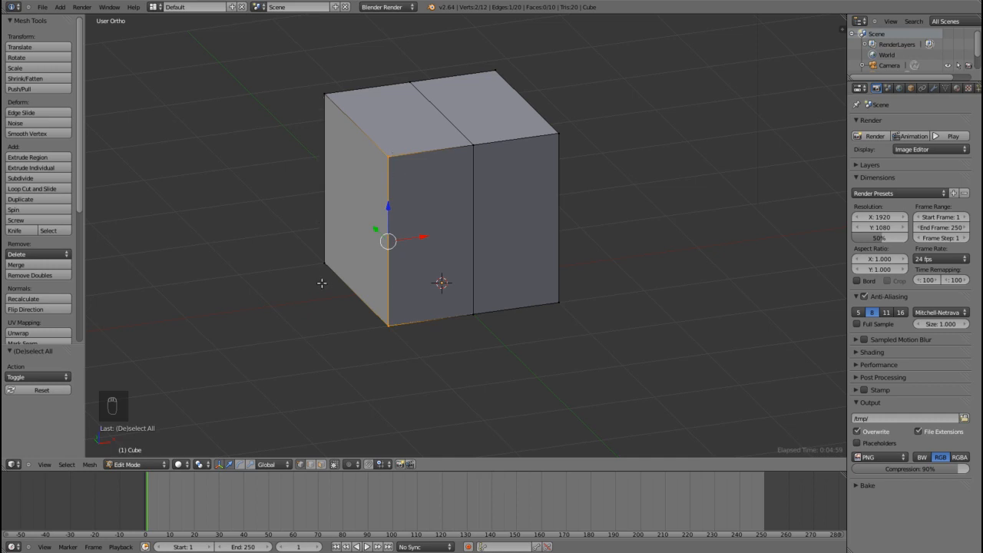
# - In wireframe display from the front, box-select all four vertices on the cube's left side, delete them and return to solid display
pyautogui.press('z')
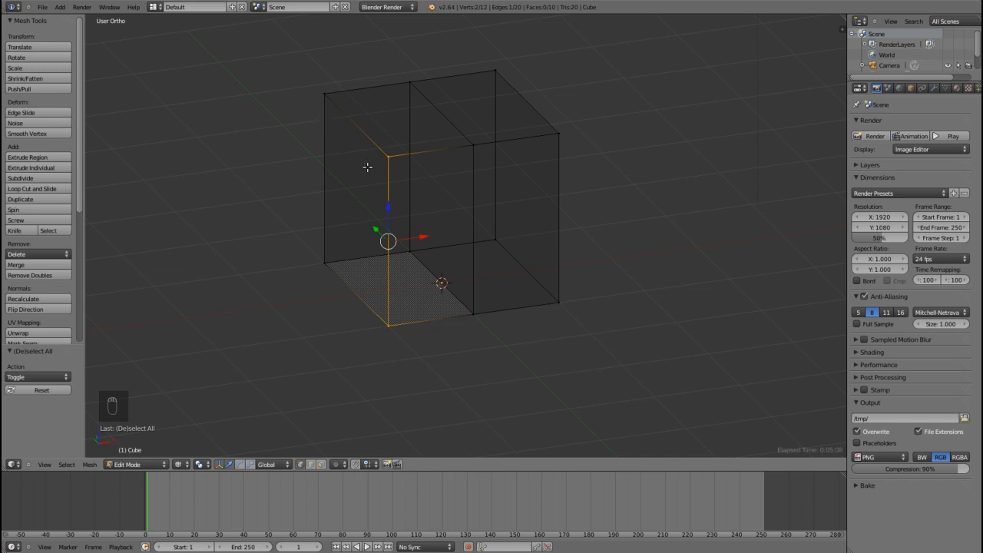
pyautogui.press('a')
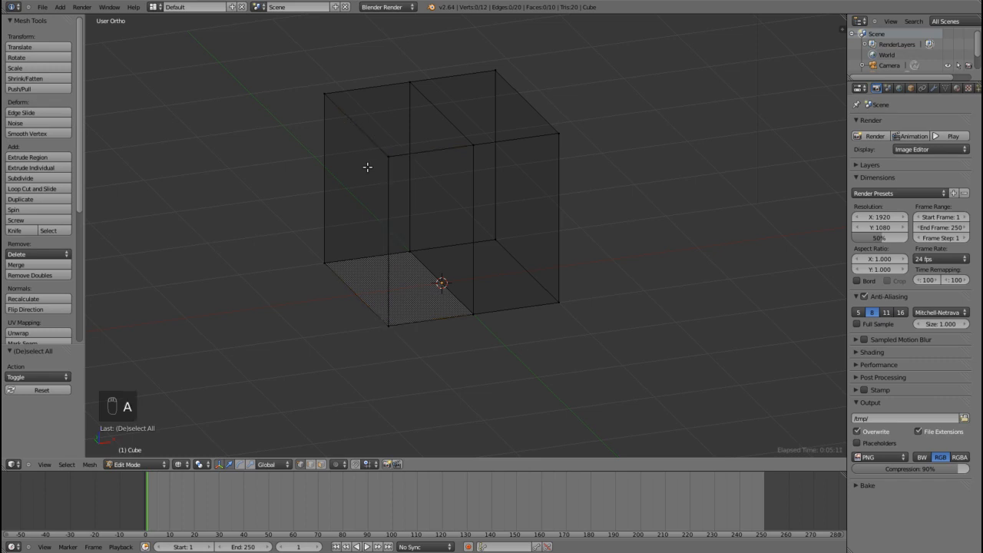
pyautogui.press('KP_1')
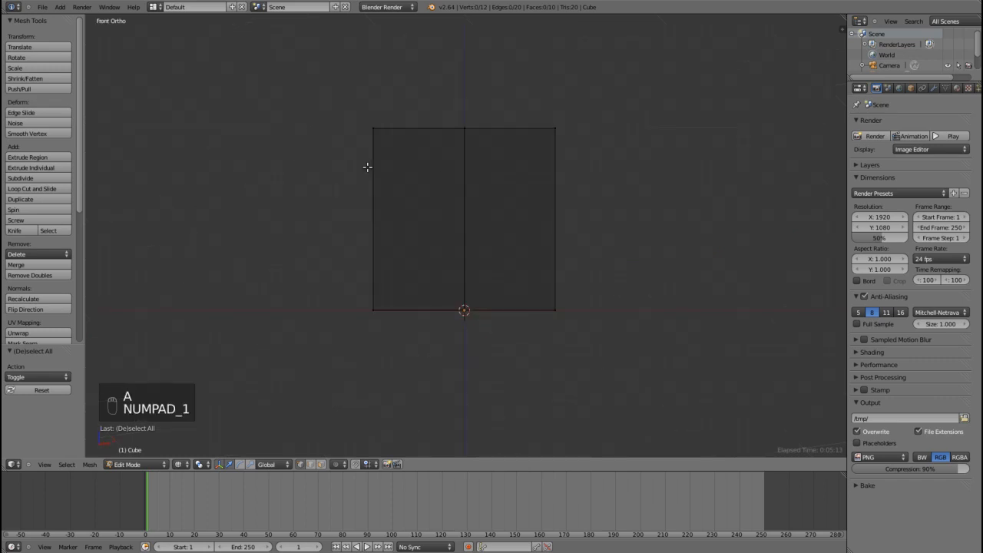
pyautogui.press('b')
pyautogui.moveTo(351, 109); pyautogui.dragTo(401, 328)
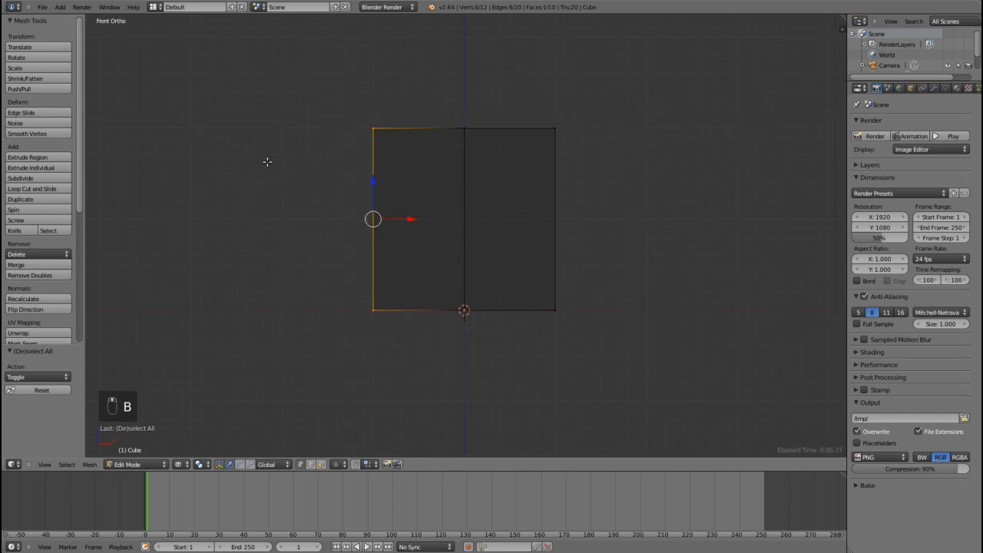
pyautogui.moveTo(268, 161); pyautogui.dragTo(277, 176, button='middle')
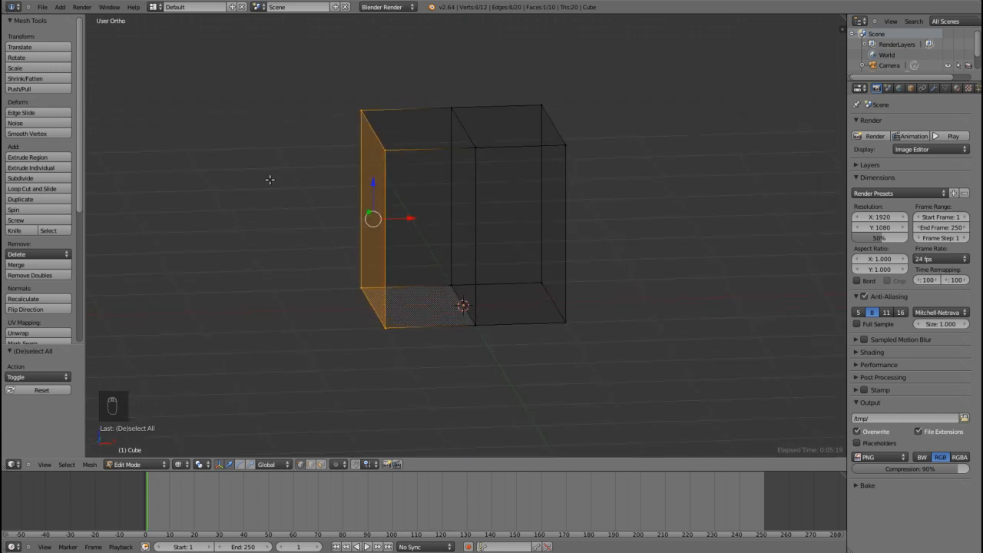
pyautogui.press('x')
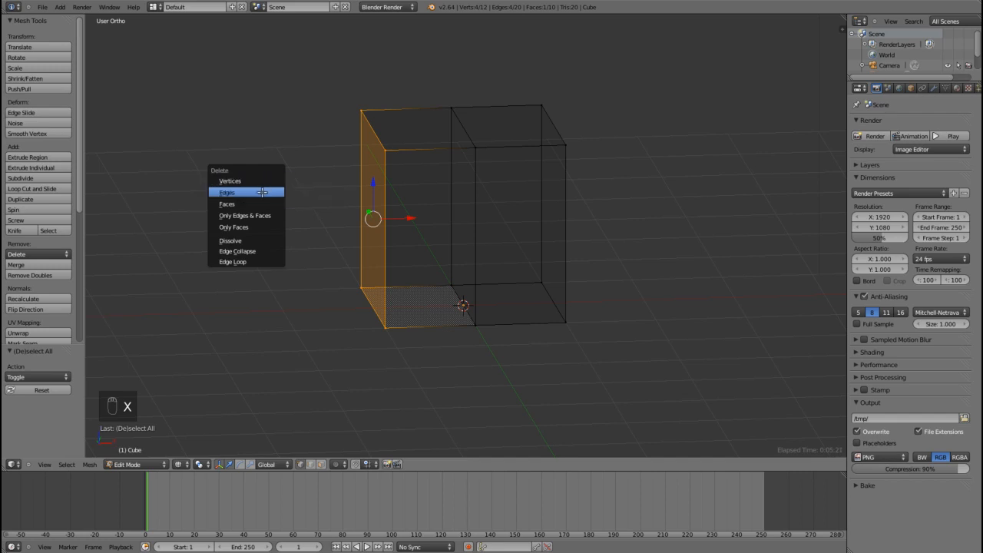
pyautogui.click(244, 181)
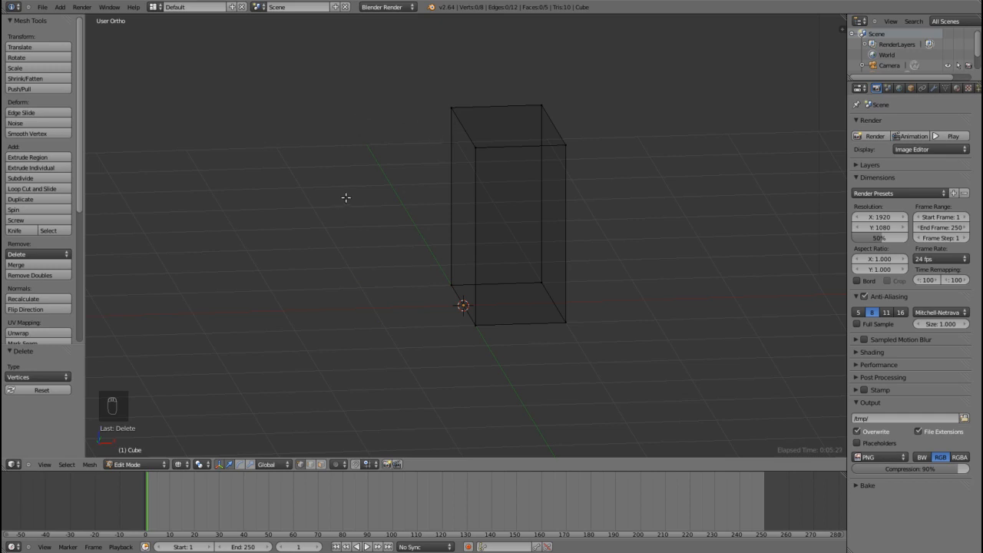
pyautogui.press('z')
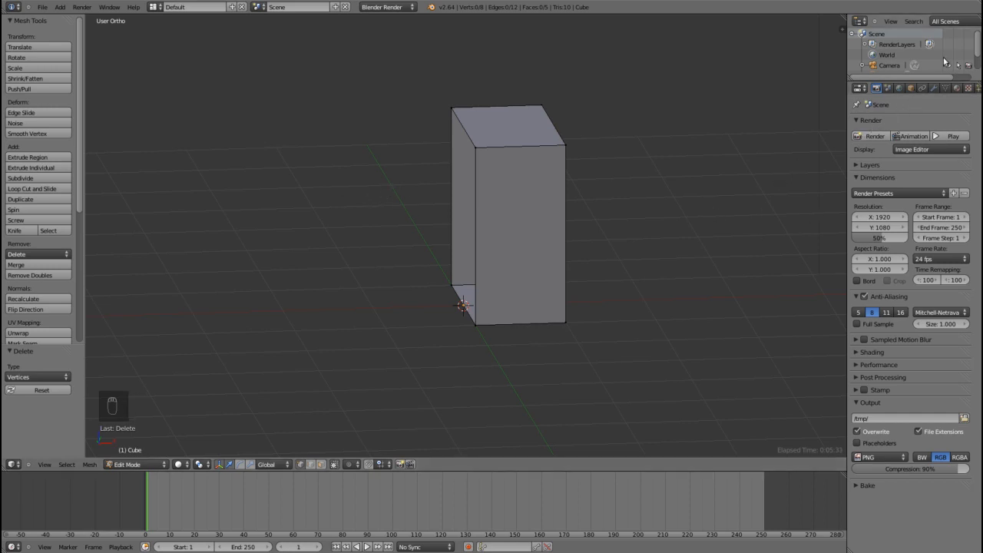
# - Add a Mirror modifier on the X axis to the remaining half of the cube and enable Clipping
pyautogui.click(933, 89)
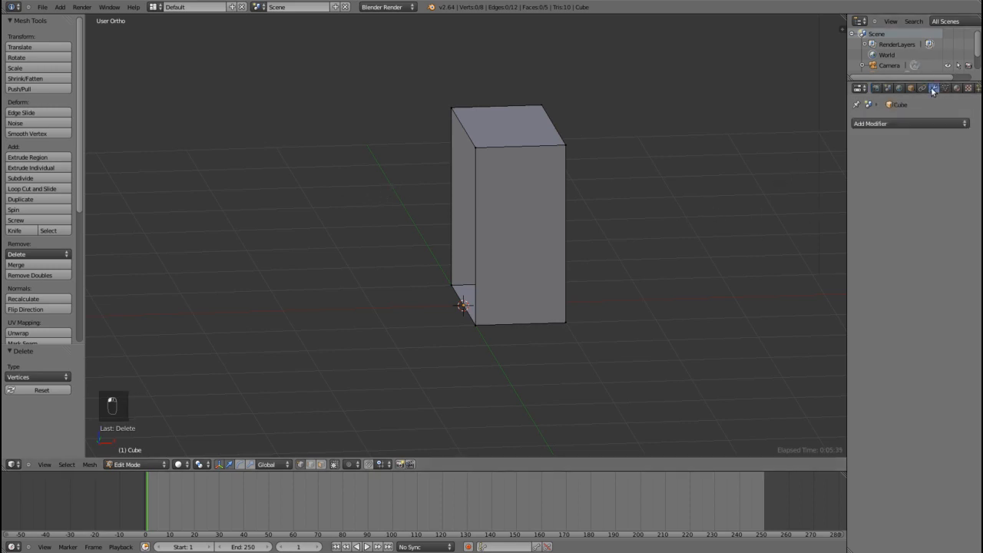
pyautogui.click(884, 124)
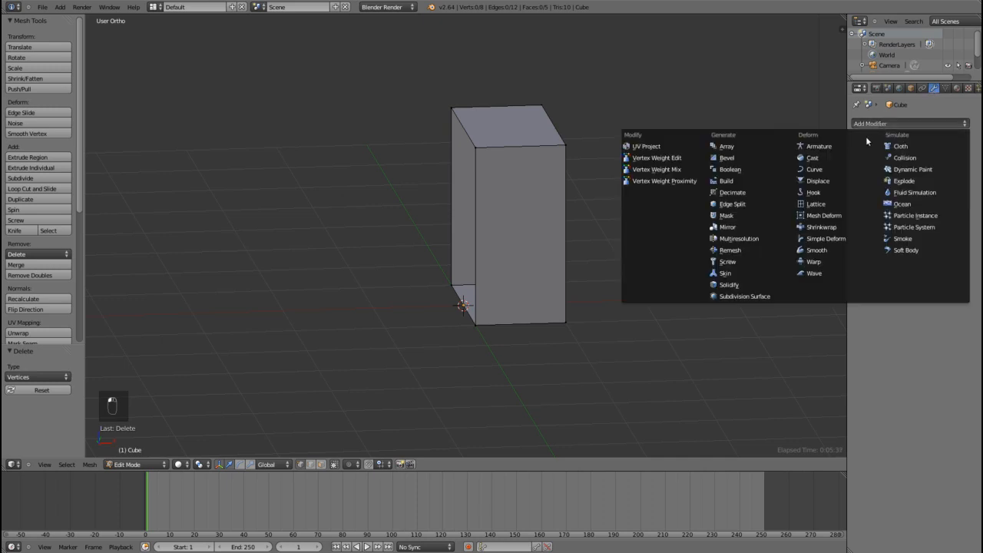
pyautogui.click(747, 229)
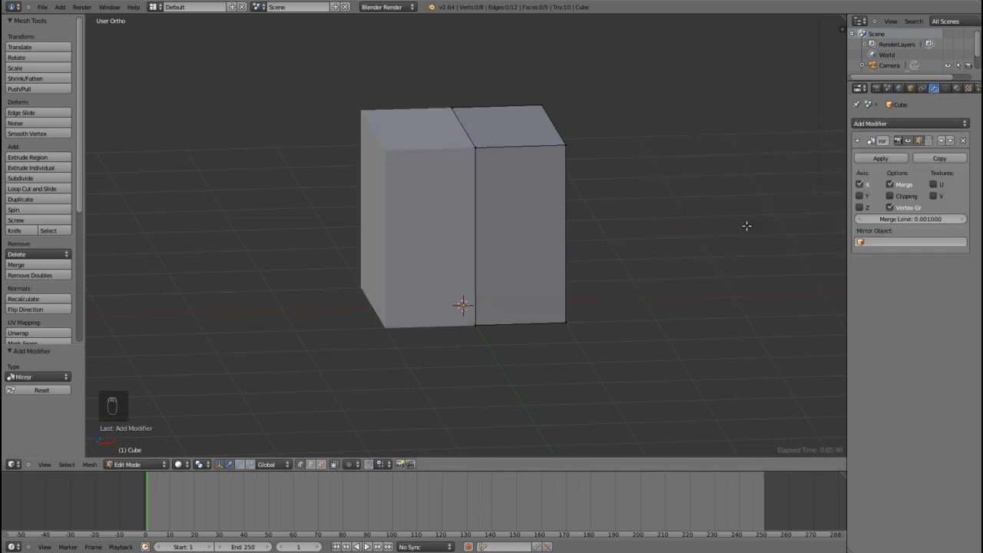
pyautogui.click(895, 198)
pyautogui.moveTo(632, 186); pyautogui.dragTo(615, 211, button='middle')
pyautogui.rightClick(532, 185)
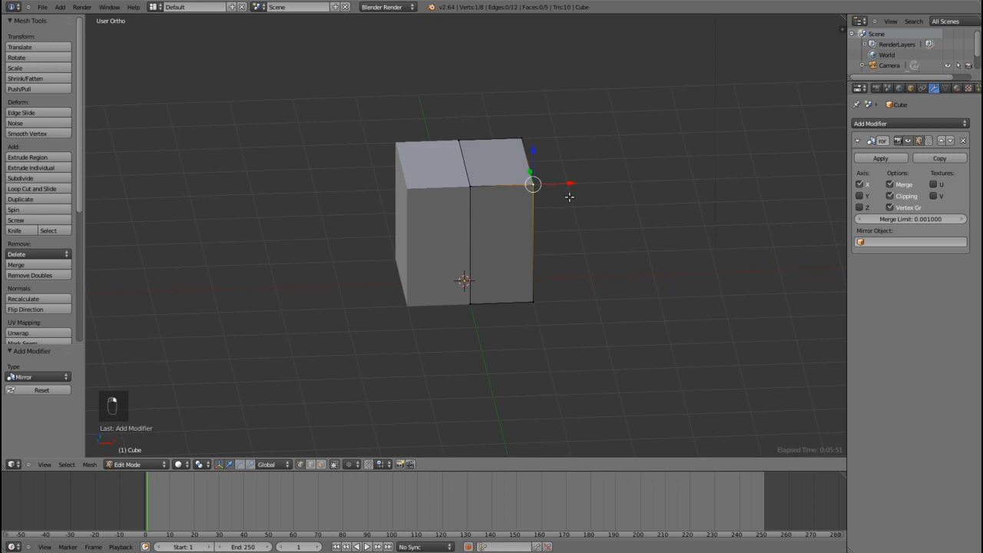
pyautogui.press('g')
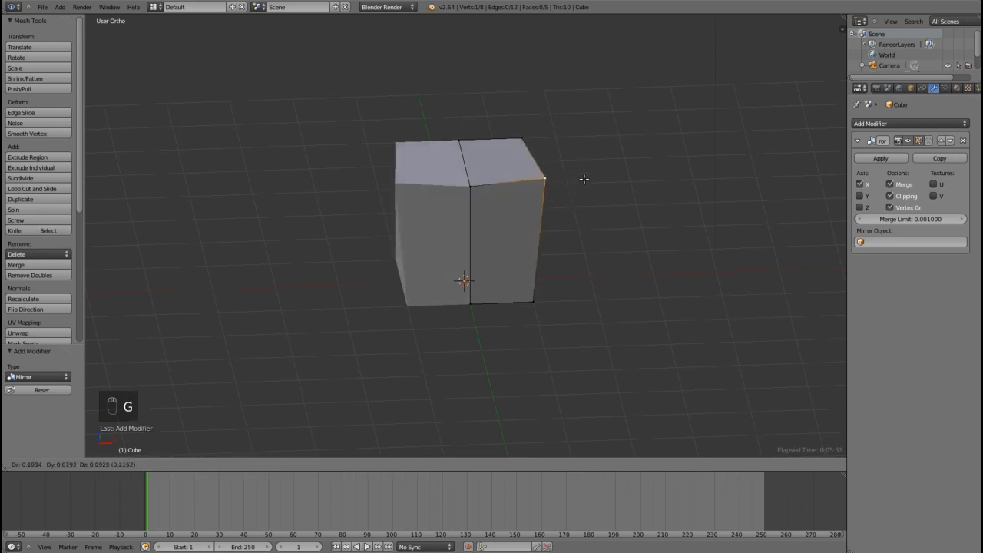
pyautogui.rightClick(562, 195)
pyautogui.moveTo(588, 195)
pyautogui.mouseDown(button='middle')
pyautogui.moveTo(551, 200)
pyautogui.moveTo(586, 195)
pyautogui.mouseUp(button='middle')
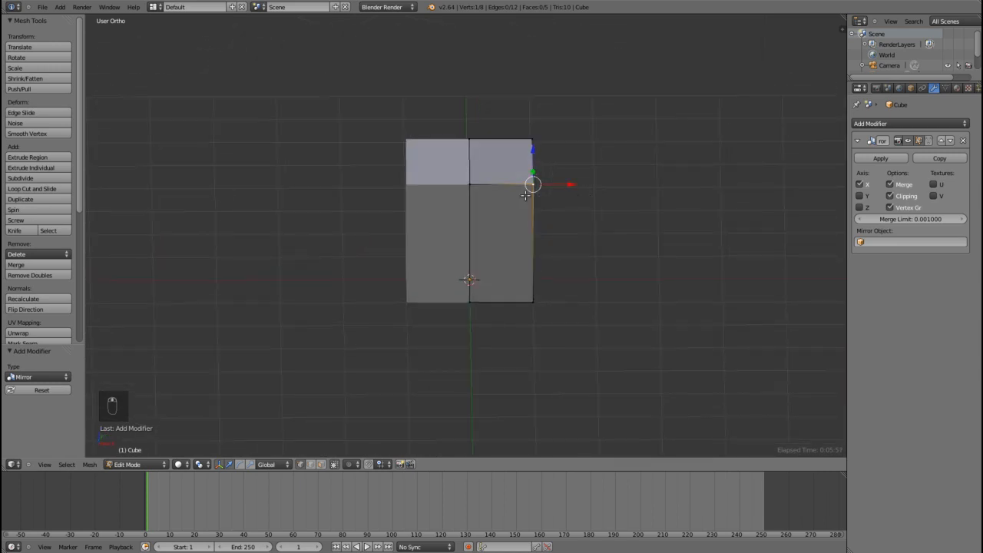
pyautogui.moveTo(409, 199); pyautogui.dragTo(440, 205, button='middle')
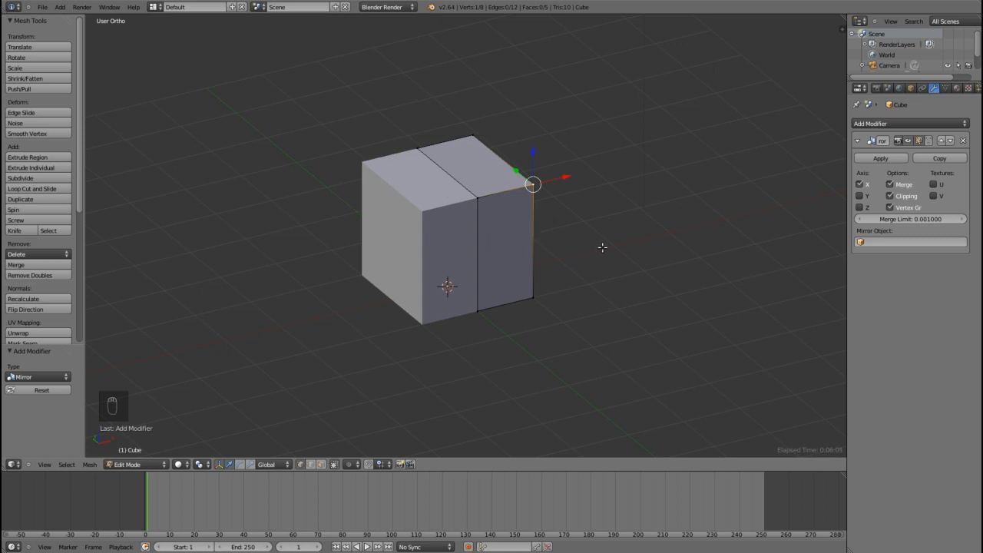
pyautogui.moveTo(638, 217); pyautogui.dragTo(597, 215, button='middle')
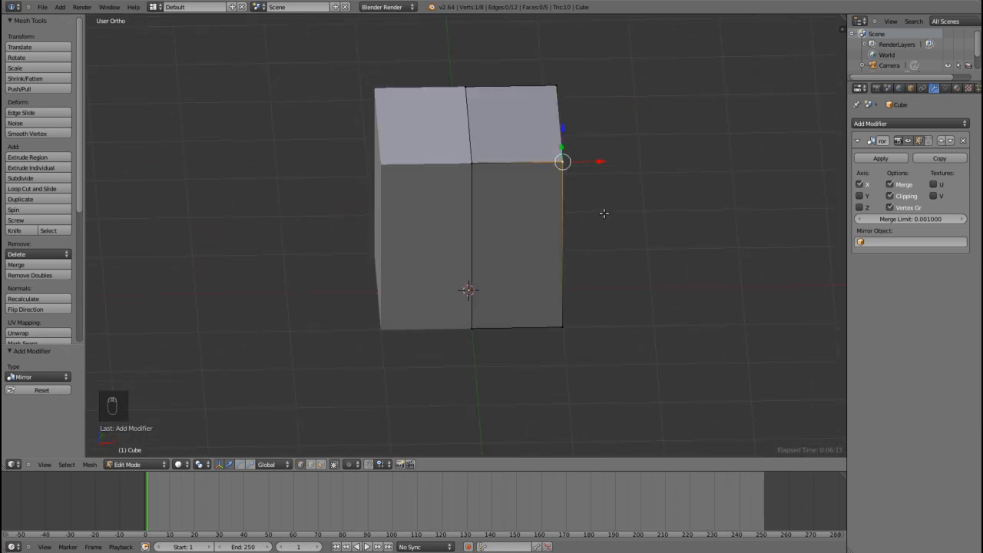
# - Return to Object Mode and scale the cube by about 0.76 along X from the front orthographic view
pyautogui.press('KP_1')
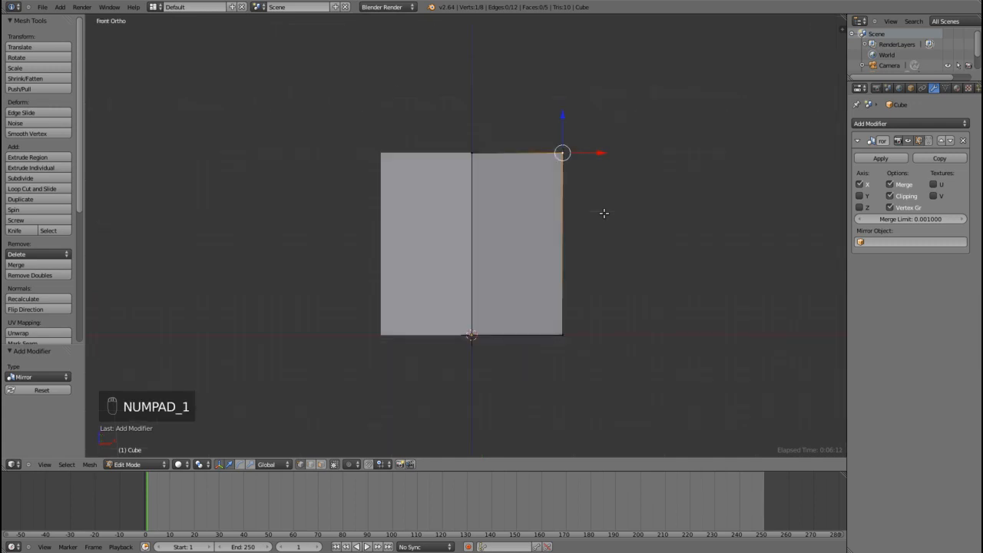
pyautogui.press('Tab')
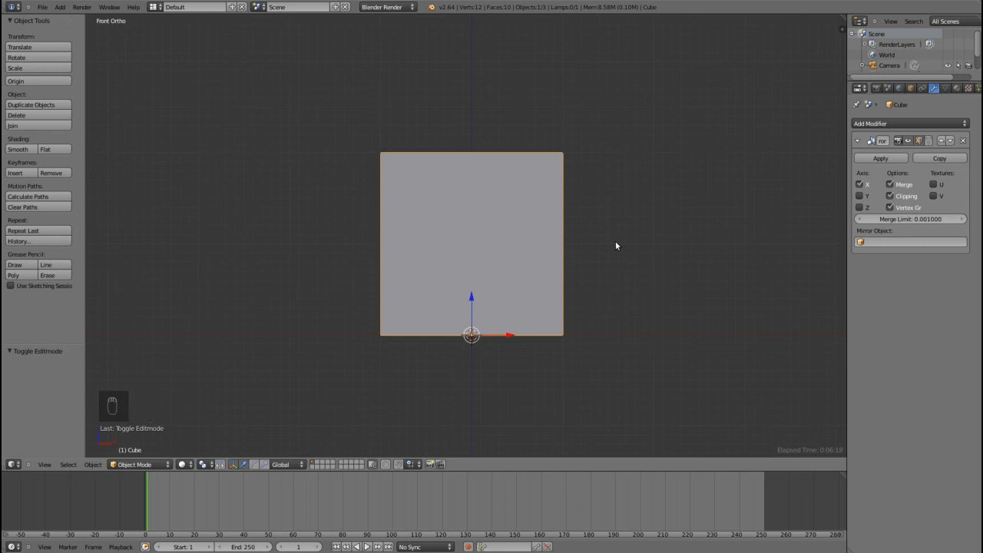
pyautogui.scroll(2, 591, 282)
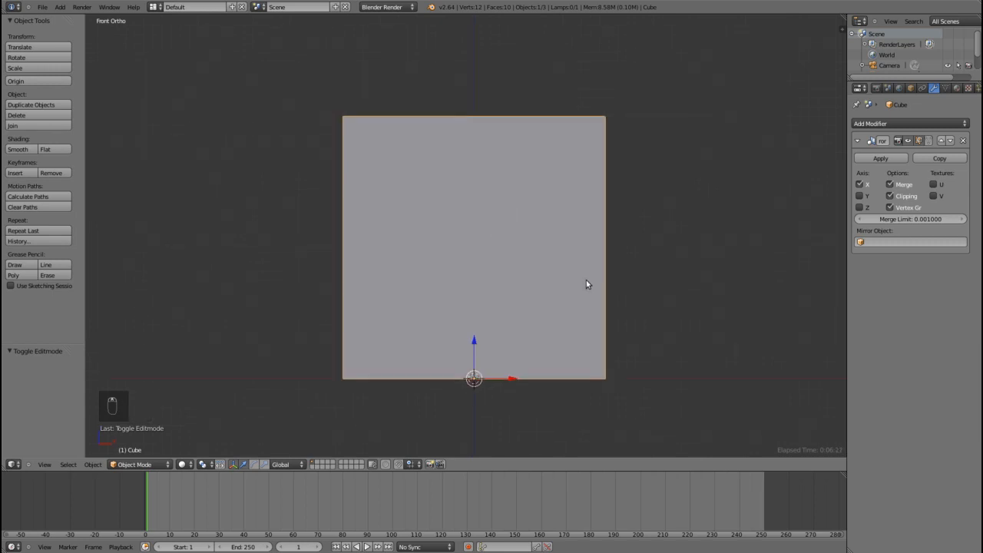
pyautogui.keyDown('shift'); pyautogui.moveTo(679, 303); pyautogui.dragTo(629, 243, button='middle'); pyautogui.keyUp('shift')
pyautogui.scroll(1, 616, 244)
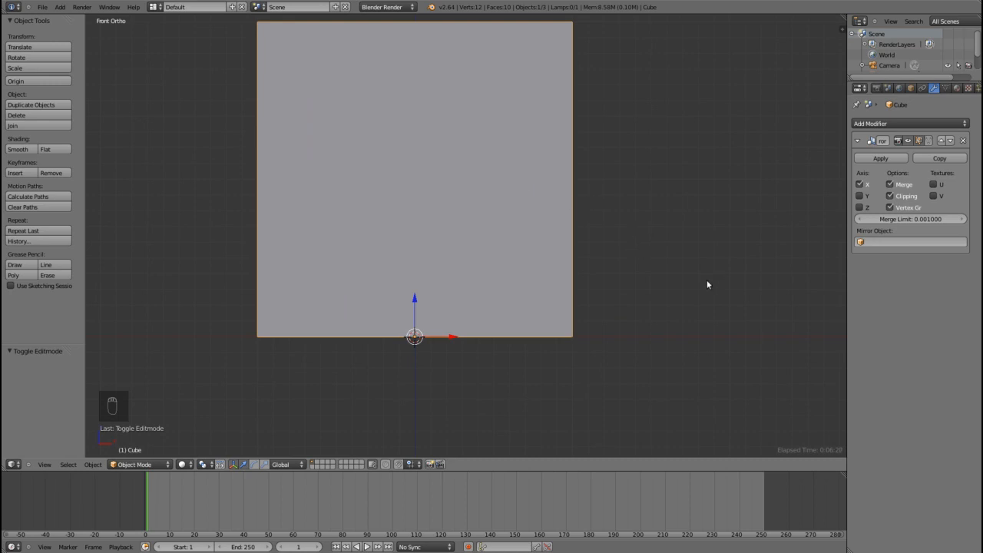
pyautogui.press('s')
pyautogui.press('x')
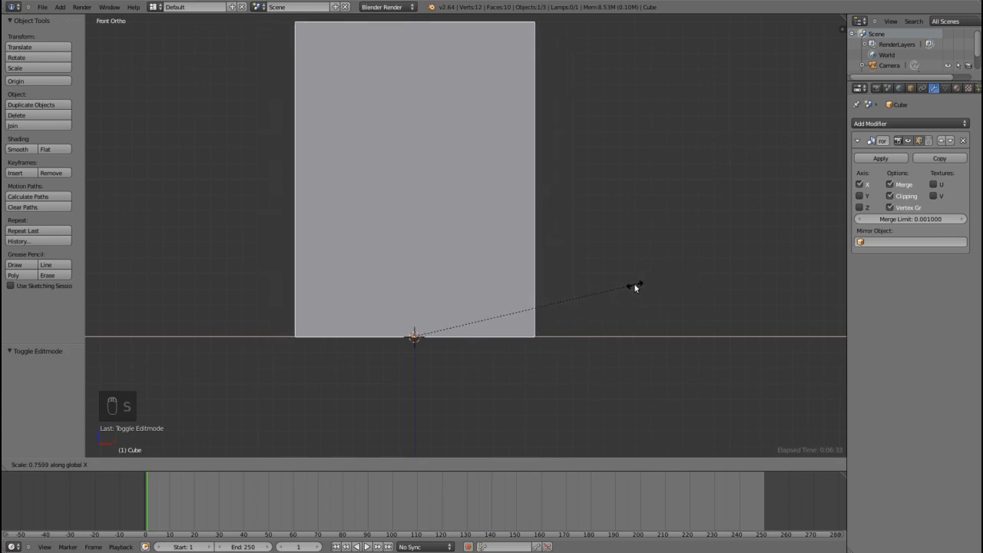
pyautogui.click(634, 286)
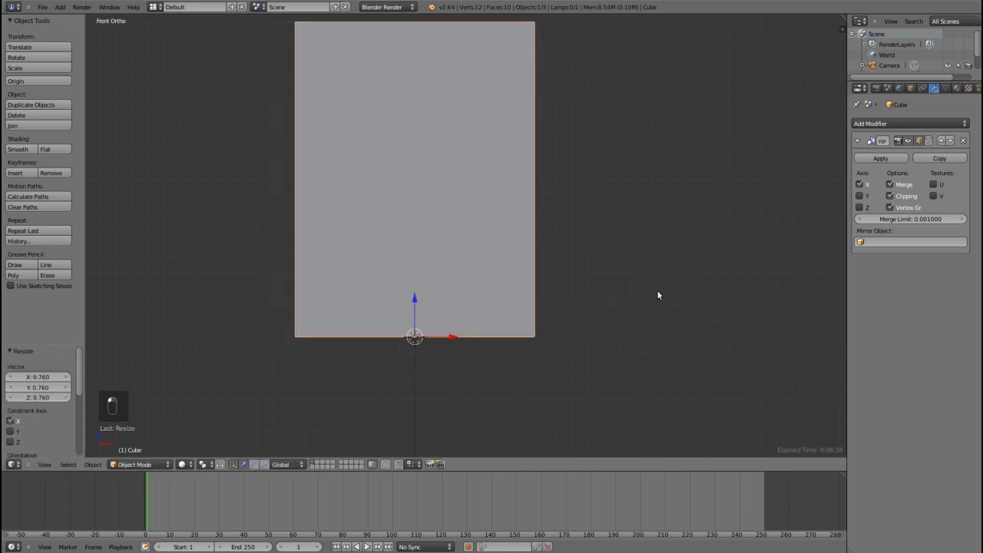
# - Scale the cube by about 0.526 along Y from the right orthographic view
pyautogui.press('KP_3')
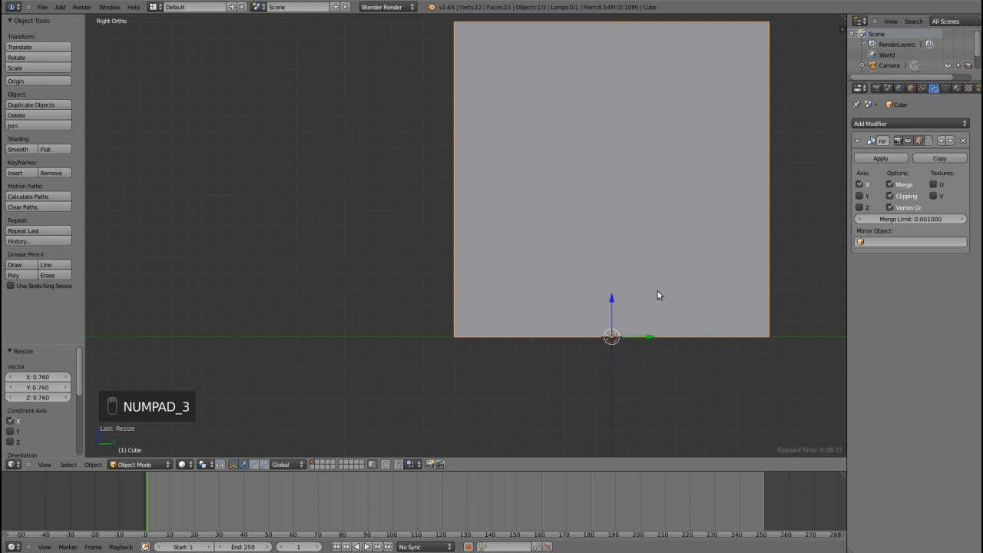
pyautogui.keyDown('shift'); pyautogui.moveTo(686, 305); pyautogui.dragTo(496, 299, button='middle'); pyautogui.keyUp('shift')
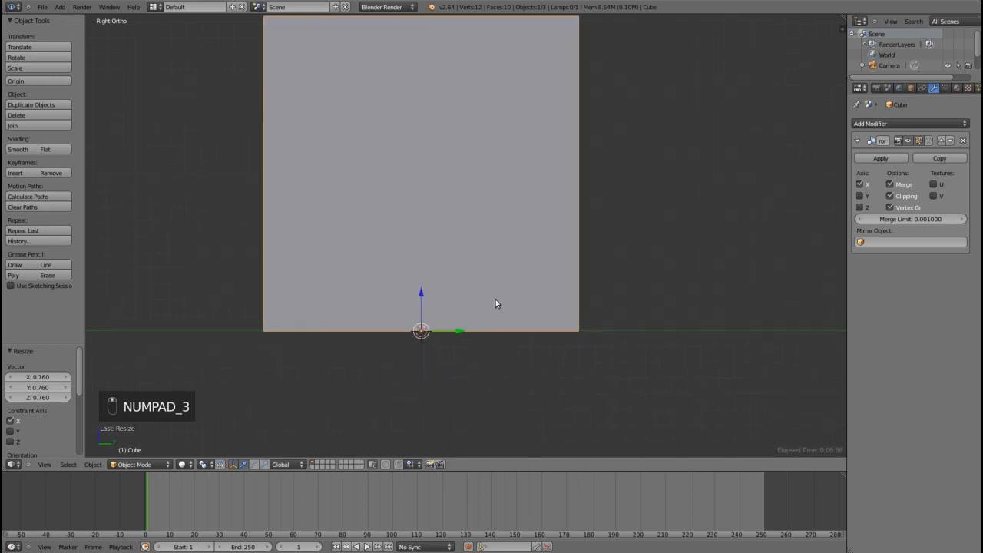
pyautogui.press('s')
pyautogui.middleClick(748, 369)
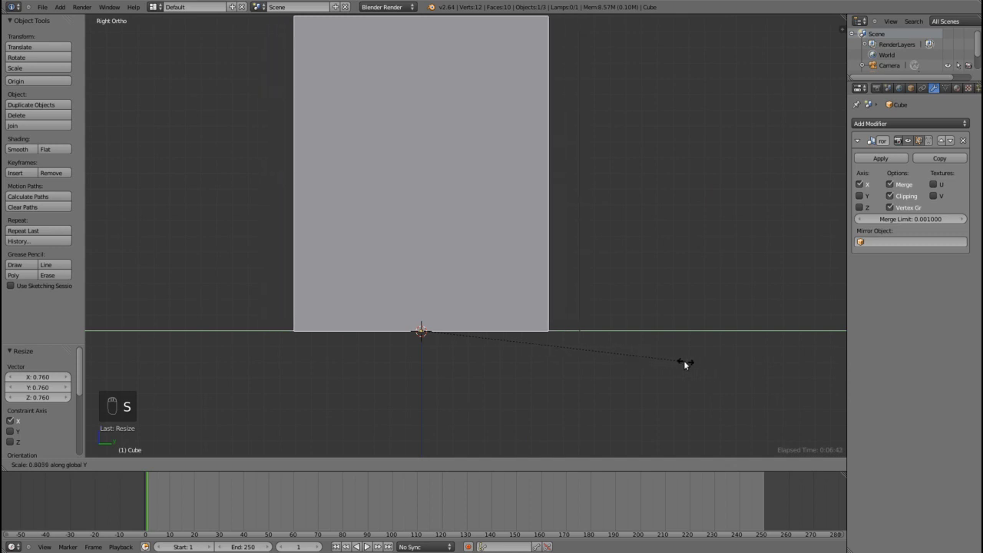
pyautogui.click(592, 353)
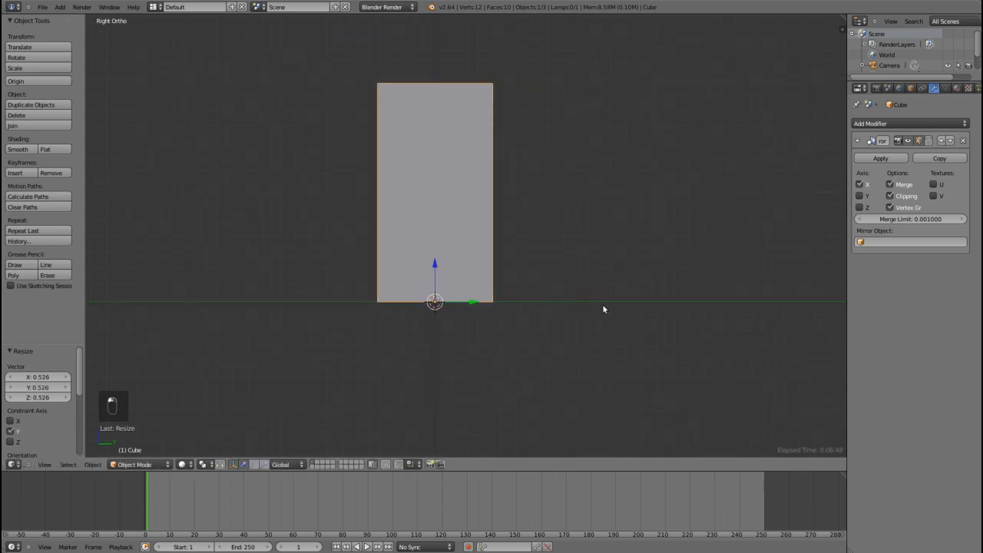
# - Scale the cube by about 0.6 along Z from the front orthographic view
pyautogui.press('KP_1')
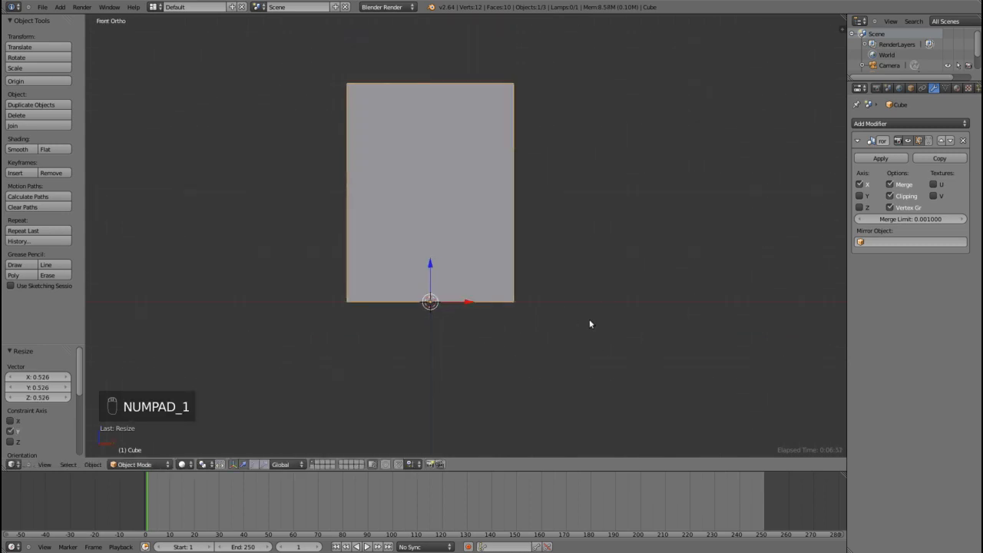
pyautogui.press('s')
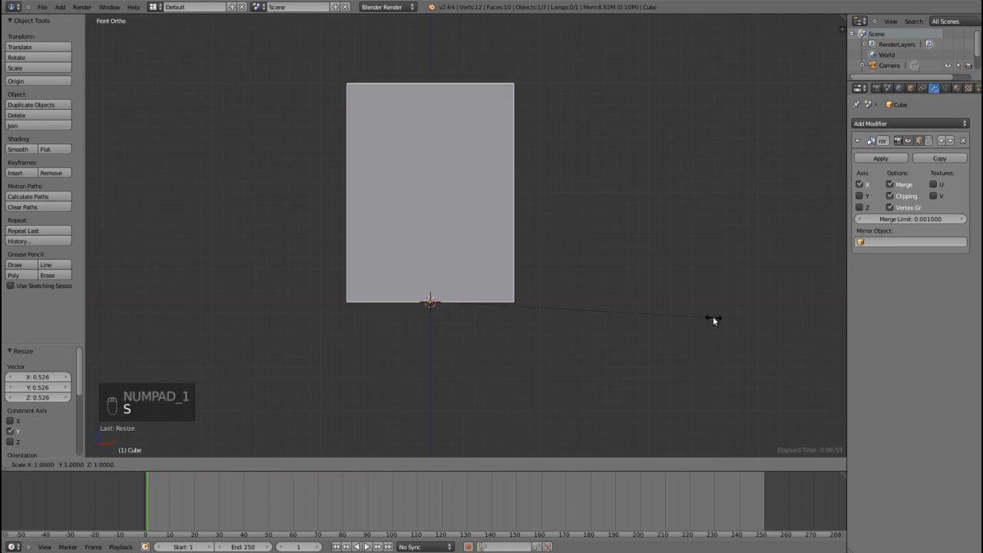
pyautogui.press('z')
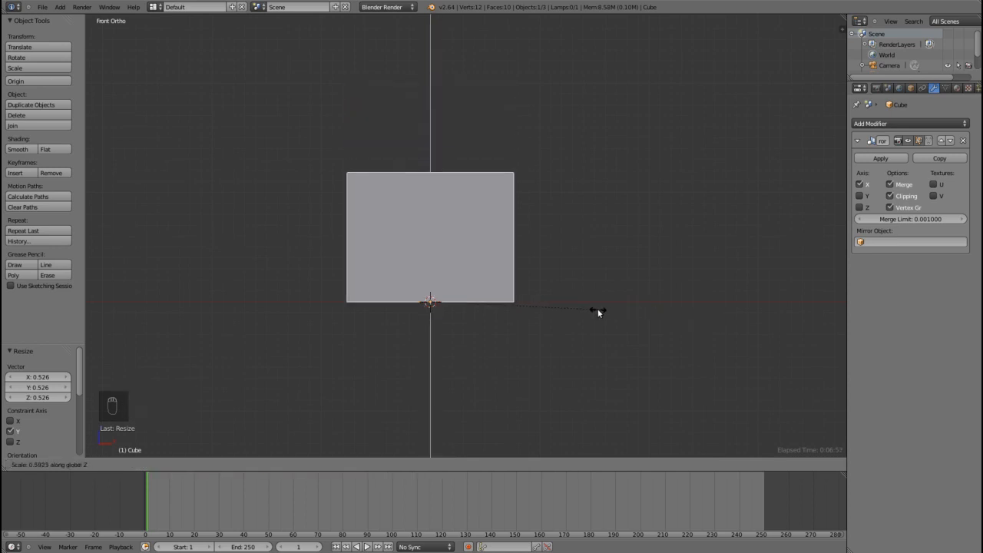
pyautogui.click(599, 308)
pyautogui.scroll(-3, 607, 301)
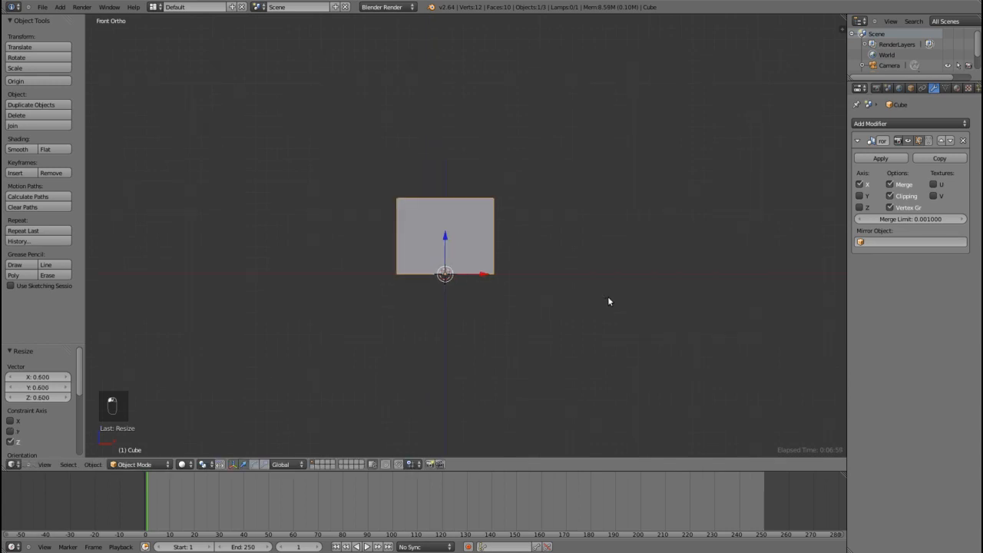
pyautogui.scroll(2, 595, 298)
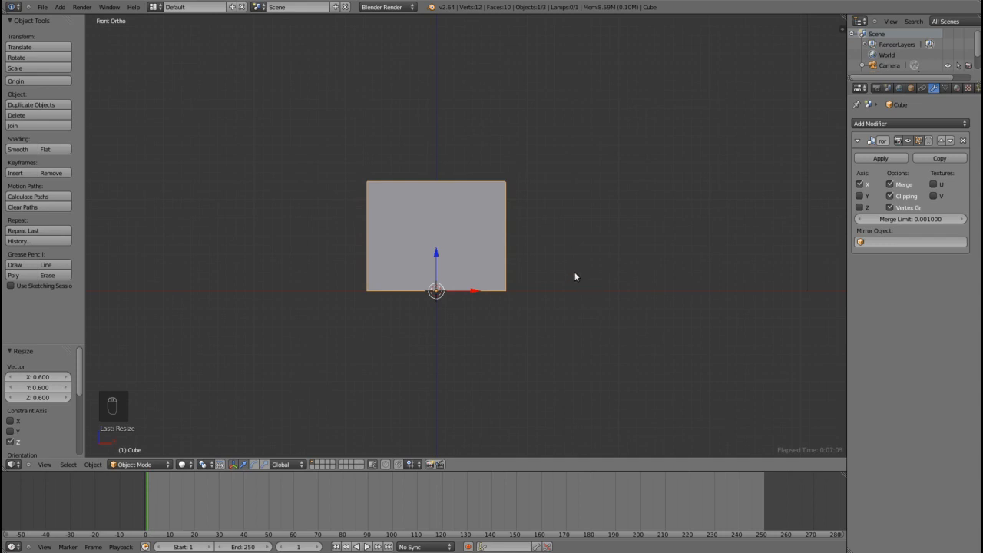
pyautogui.moveTo(599, 272); pyautogui.dragTo(564, 285, button='middle')
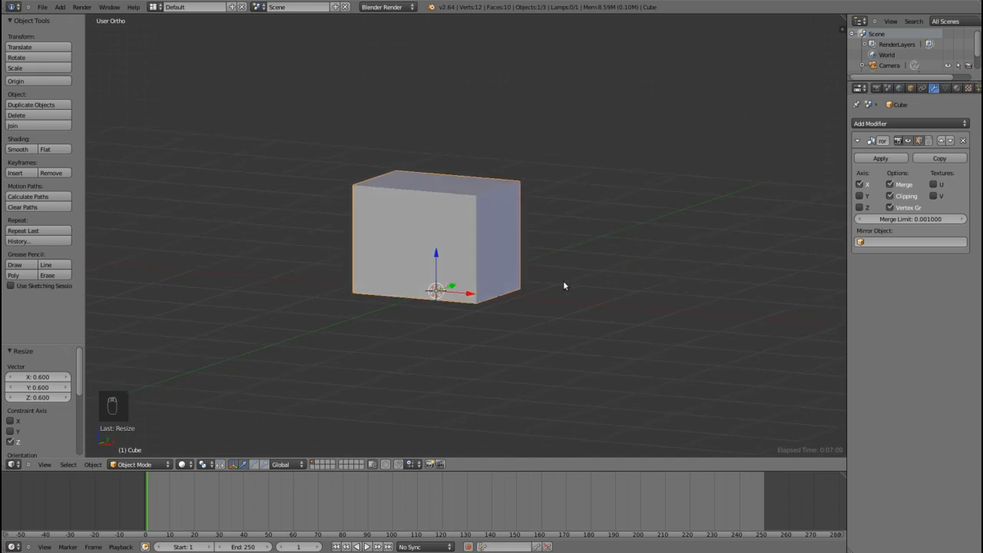
pyautogui.press('KP_1')
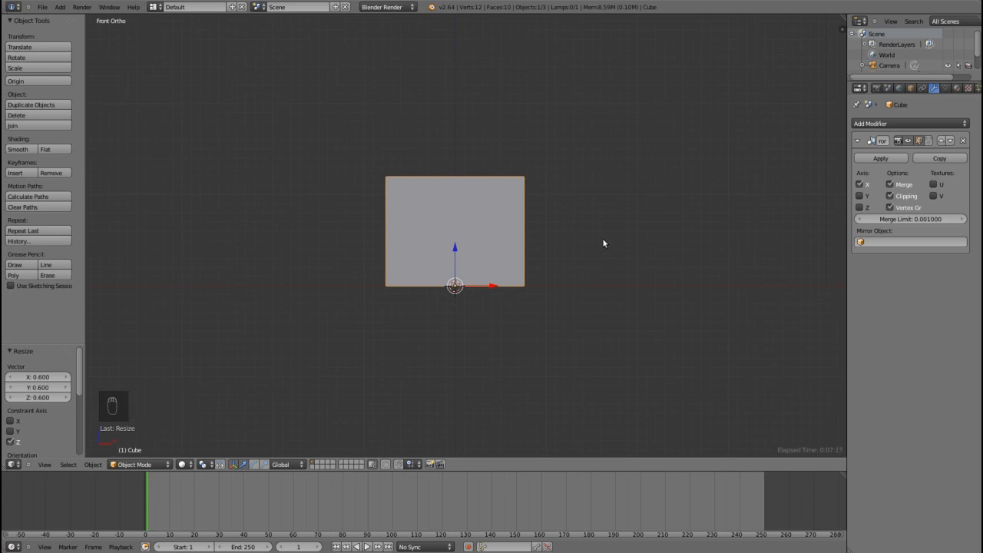
pyautogui.moveTo(597, 249); pyautogui.dragTo(567, 267, button='middle')
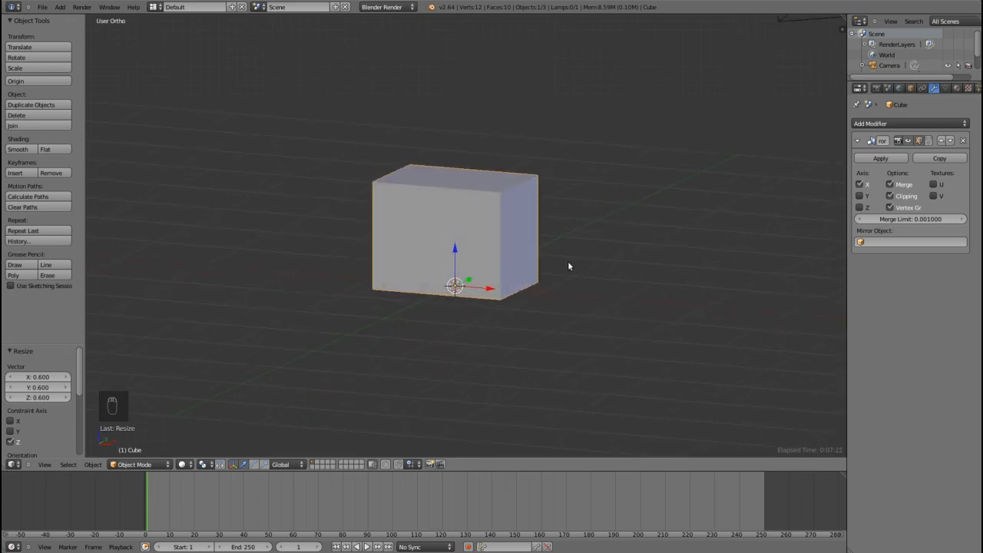
pyautogui.press('KP_1')
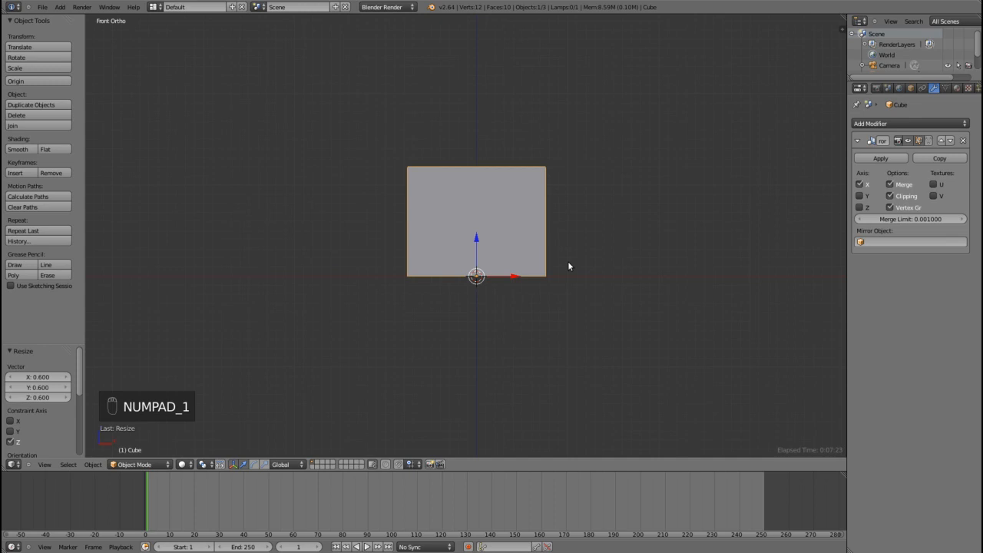
# - In Edit Mode, cut two horizontal edge loops around the half block and scale them apart by about 2.737 along Z
pyautogui.press('Tab')
pyautogui.scroll(3, 576, 258)
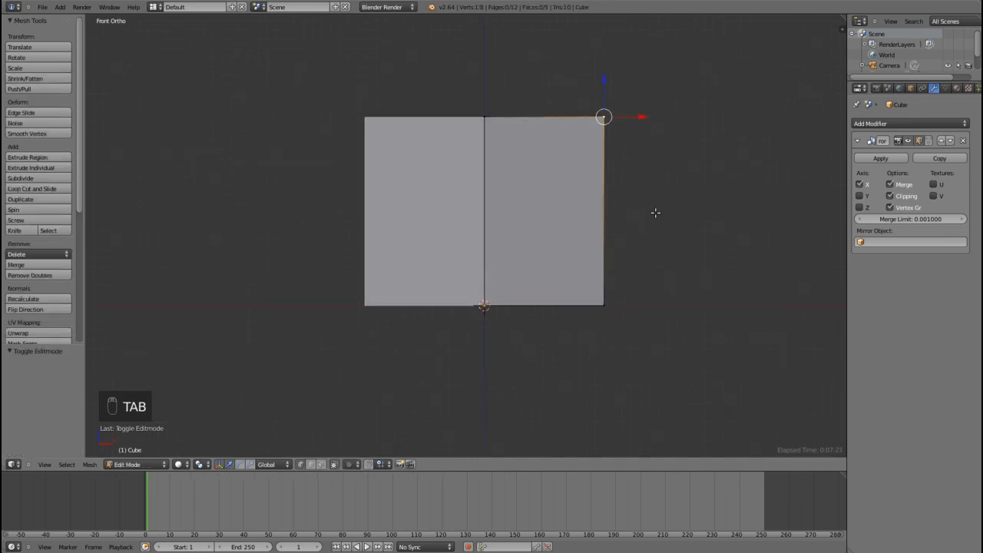
pyautogui.keyDown('shift'); pyautogui.moveTo(669, 198); pyautogui.dragTo(623, 232, button='middle'); pyautogui.keyUp('shift')
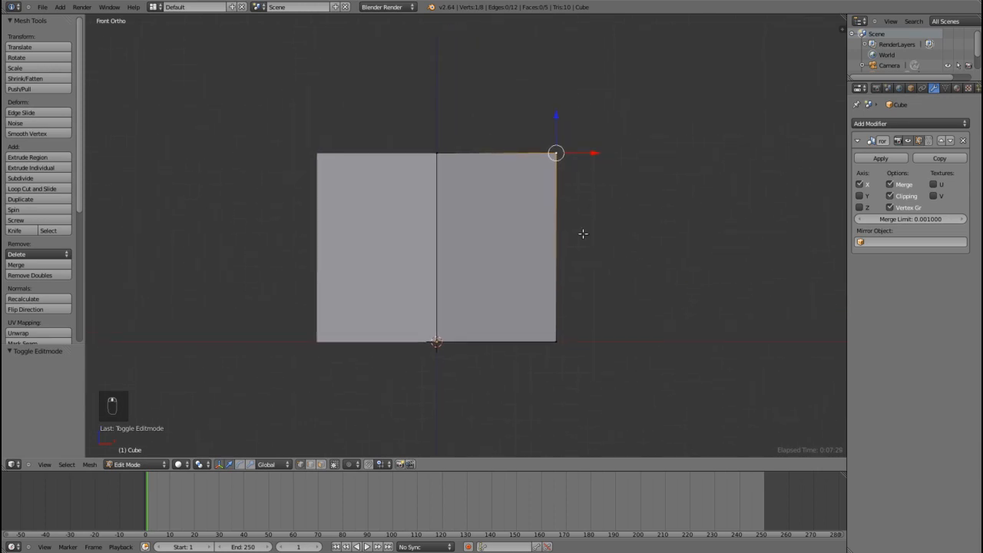
pyautogui.hotkey('ctrl', 'r')
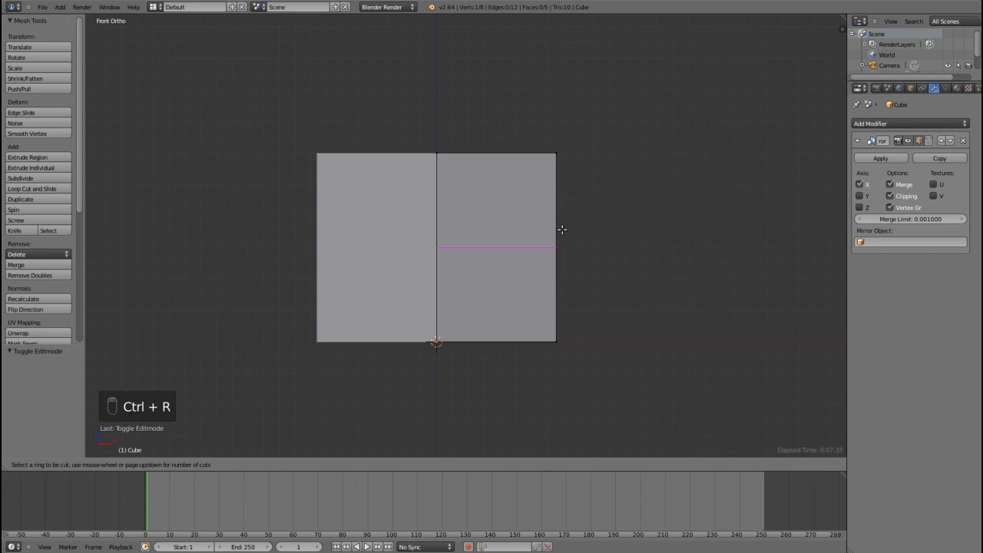
pyautogui.click(562, 229)
pyautogui.rightClick(562, 229)
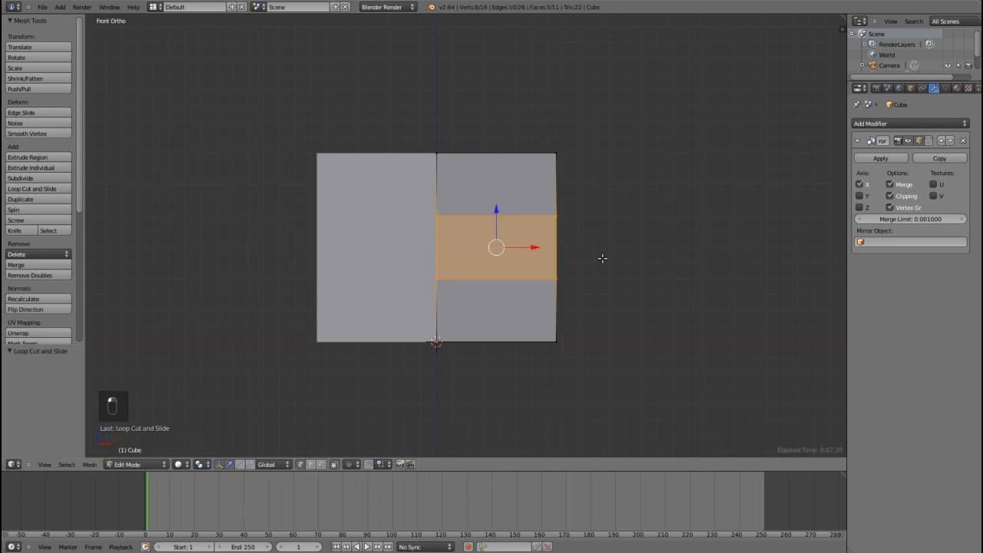
pyautogui.press('s')
pyautogui.press('z')
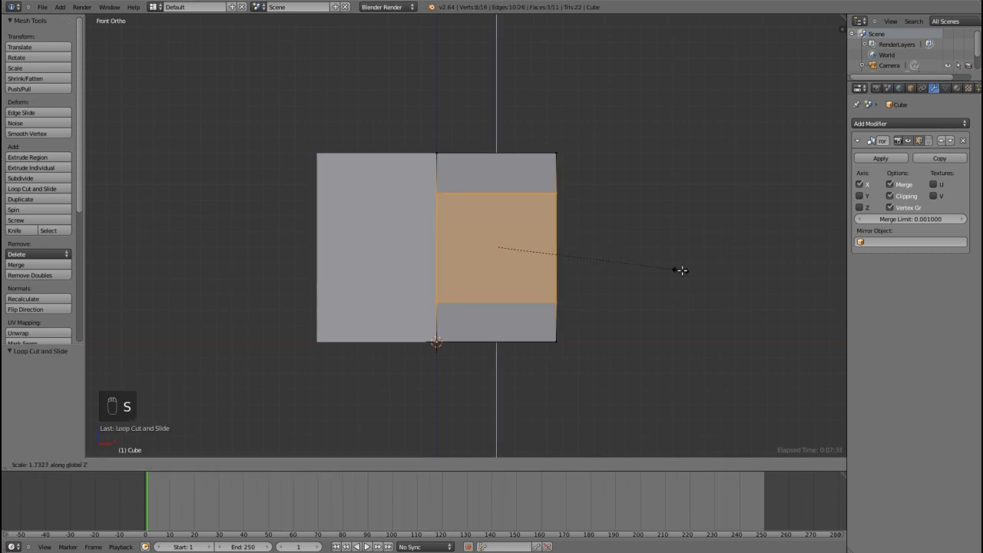
pyautogui.click(785, 296)
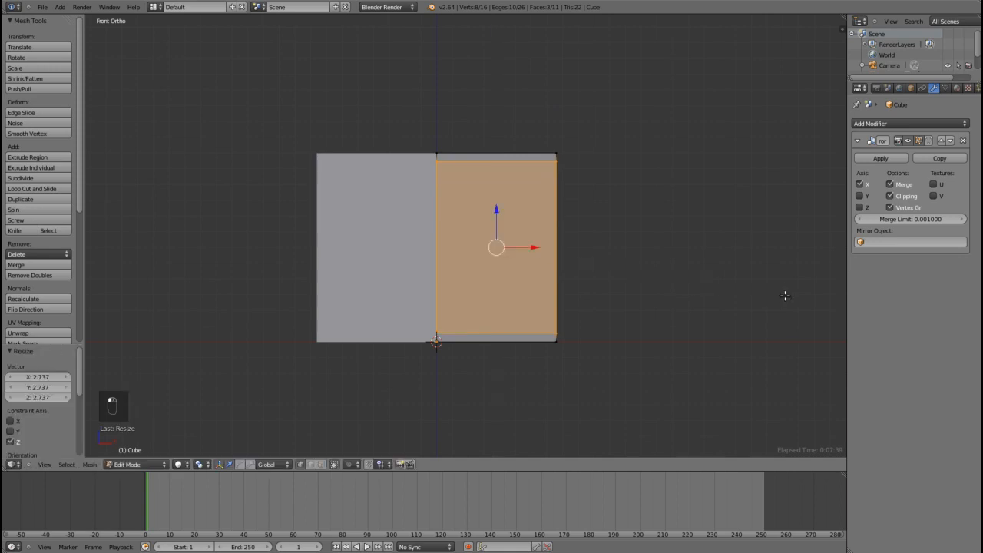
# - Scale the two horizontal loops by a further 1.022 along Z, closer to the block's top and bottom edges
pyautogui.keyDown('shift'); pyautogui.moveTo(644, 322); pyautogui.dragTo(479, 330, button='middle'); pyautogui.keyUp('shift')
pyautogui.scroll(7, 579, 222)
pyautogui.scroll(4, 483, 333)
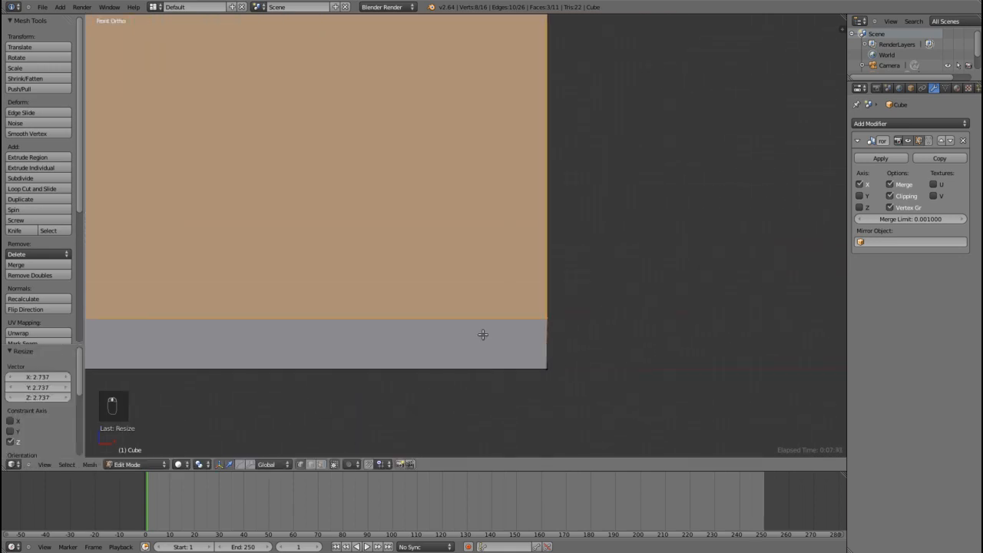
pyautogui.keyDown('shift'); pyautogui.moveTo(678, 340); pyautogui.dragTo(655, 329, button='middle'); pyautogui.keyUp('shift')
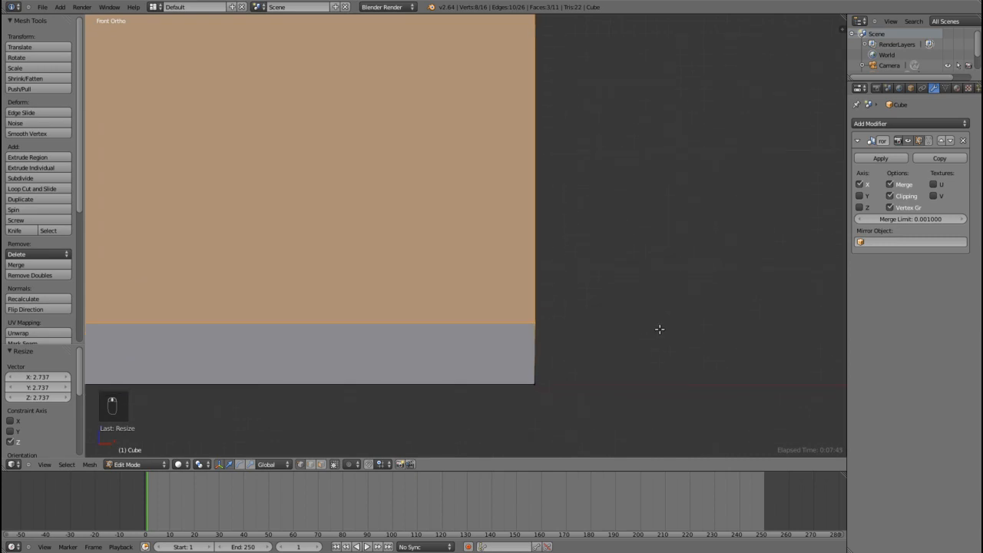
pyautogui.press('s')
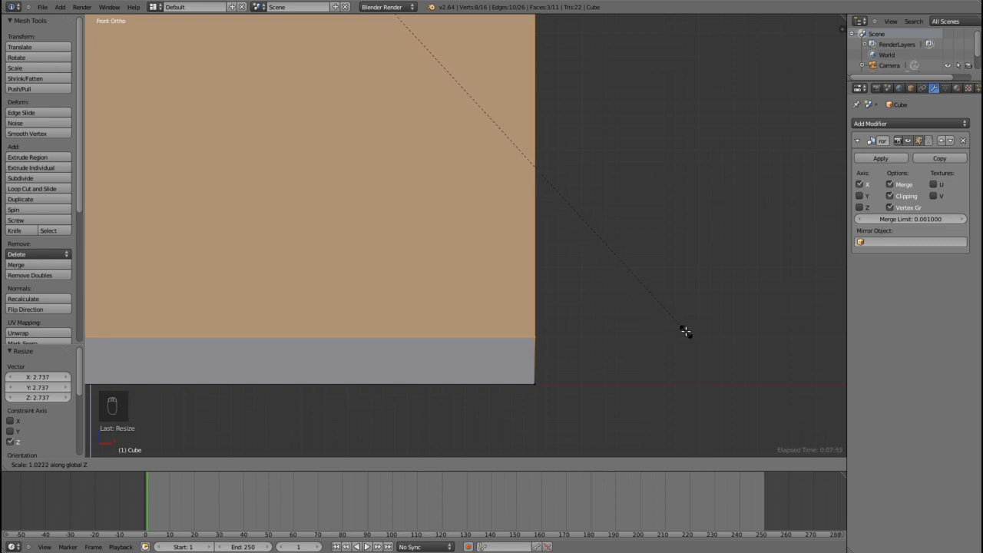
pyautogui.click(685, 331)
# - Cut a vertical edge loop and slide it by about 0.89 toward the block's outer side edge
pyautogui.scroll(-5, 661, 316)
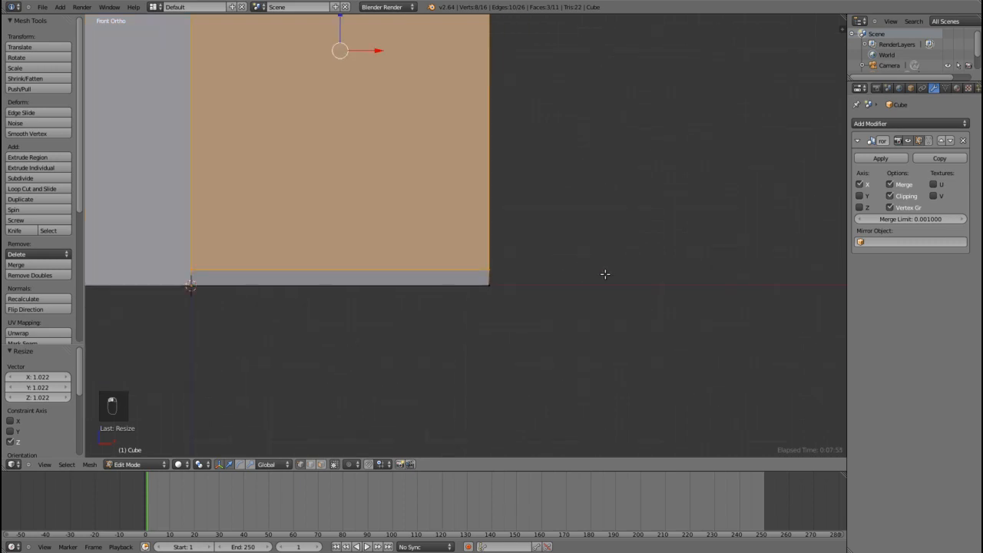
pyautogui.keyDown('shift'); pyautogui.moveTo(605, 274); pyautogui.dragTo(617, 309, button='middle'); pyautogui.keyUp('shift')
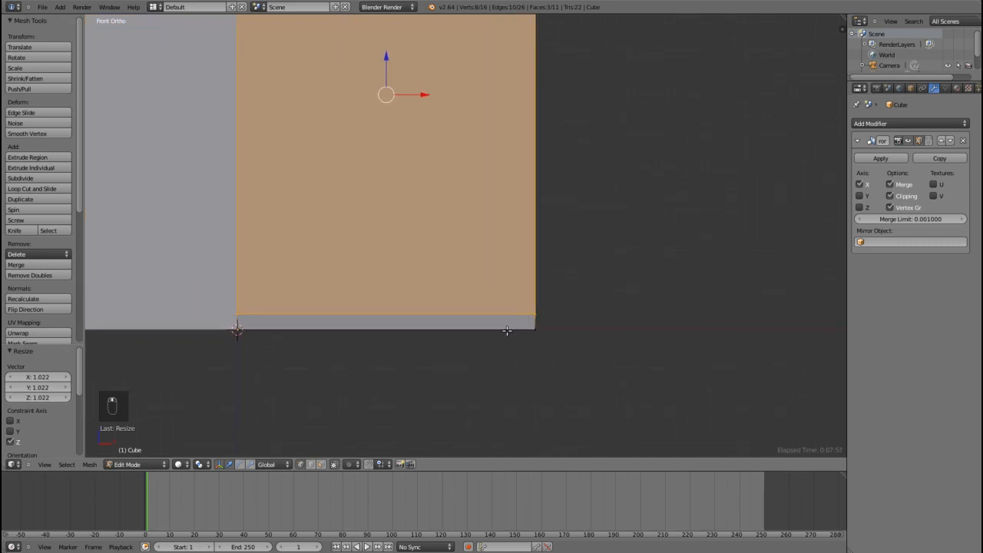
pyautogui.hotkey('ctrl', 'r')
pyautogui.click(388, 332)
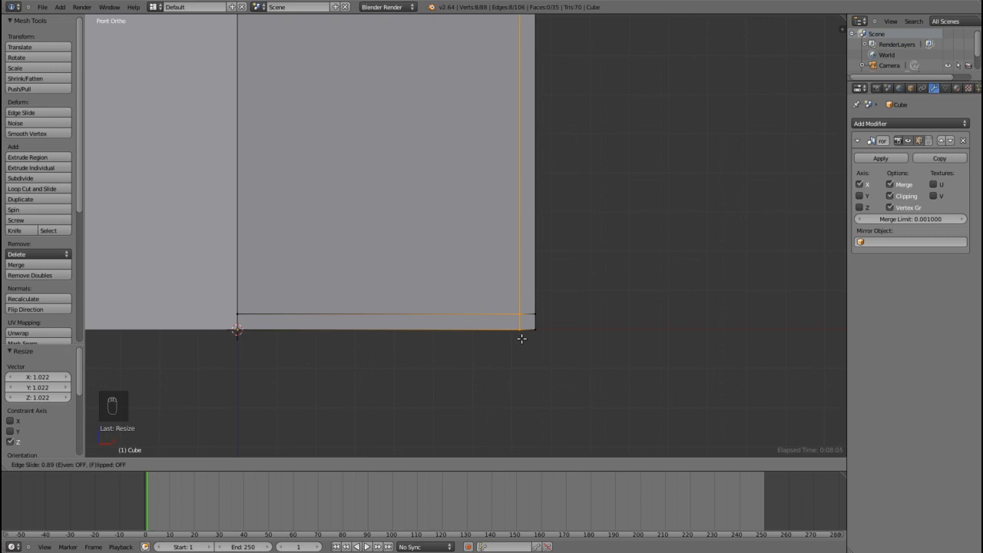
pyautogui.click(521, 338)
pyautogui.scroll(3, 522, 342)
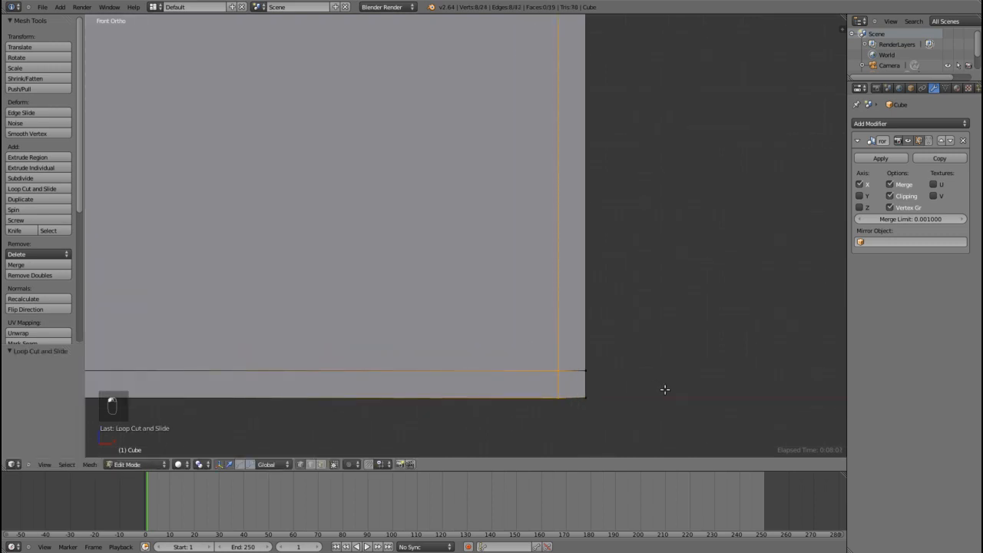
pyautogui.keyDown('shift'); pyautogui.moveTo(683, 391); pyautogui.dragTo(668, 279, button='middle'); pyautogui.keyUp('shift')
pyautogui.scroll(4, 606, 307)
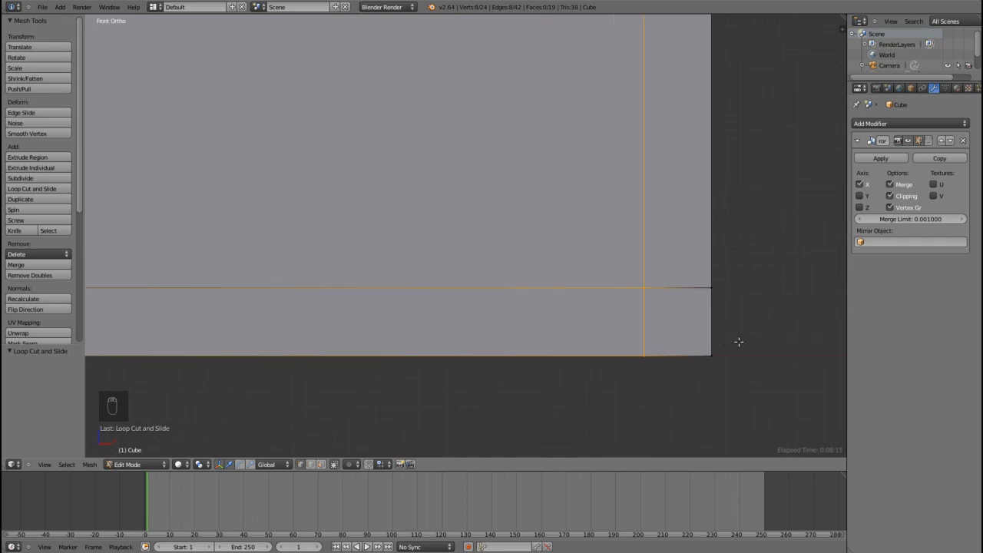
# - Cut two more horizontal edge loops between the existing ones and scale them apart by about 2.491 along Z
pyautogui.scroll(-6, 738, 342)
pyautogui.keyDown('shift'); pyautogui.moveTo(616, 203); pyautogui.dragTo(656, 346, button='middle'); pyautogui.keyUp('shift')
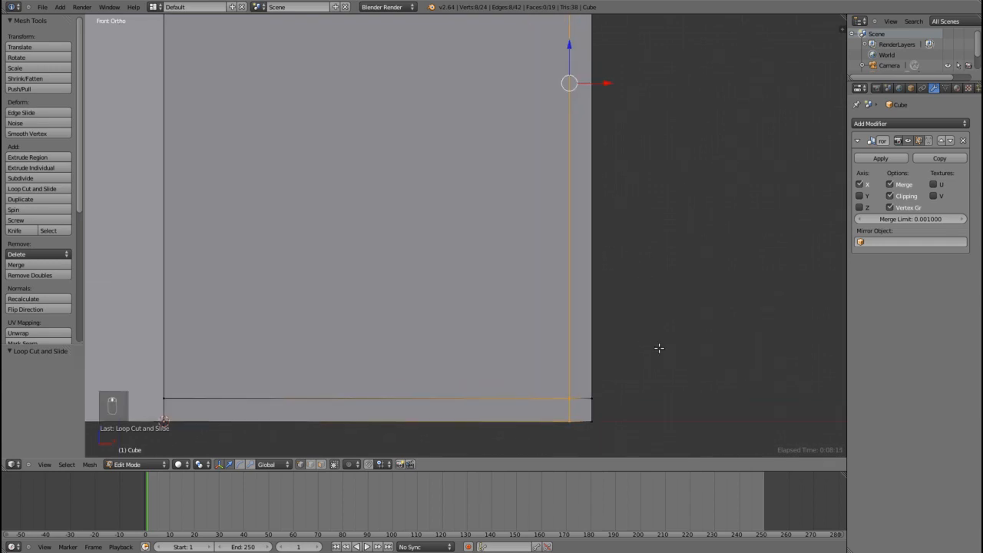
pyautogui.scroll(-3, 651, 330)
pyautogui.keyDown('shift'); pyautogui.moveTo(629, 276); pyautogui.dragTo(661, 347, button='middle'); pyautogui.keyUp('shift')
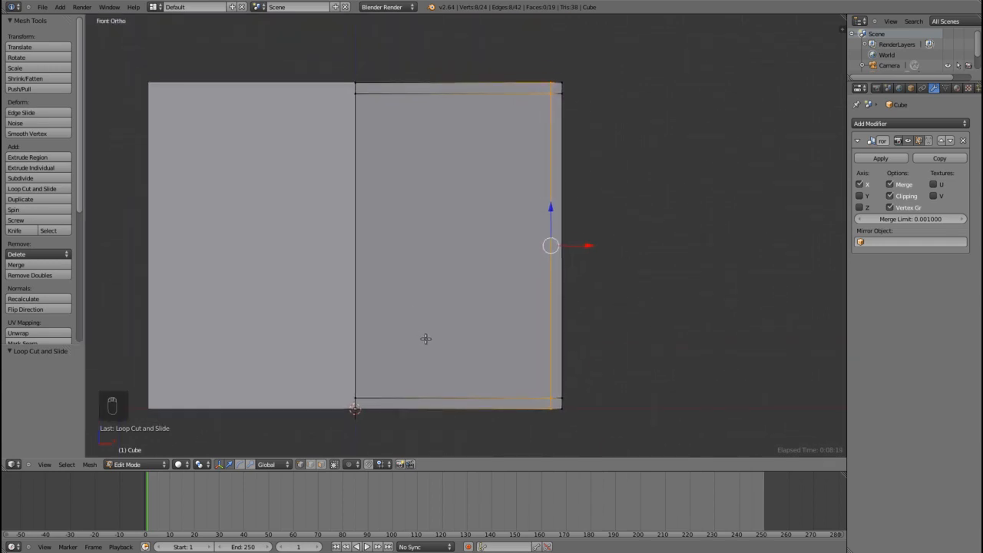
pyautogui.hotkey('ctrl', 'r')
pyautogui.scroll(1, 557, 244)
pyautogui.click(557, 244)
pyautogui.rightClick(556, 244)
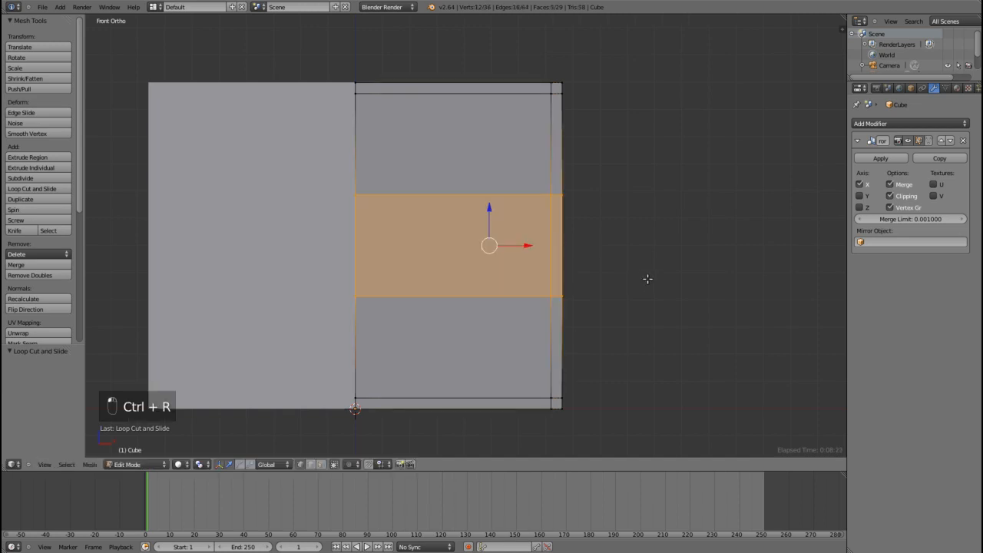
pyautogui.press('s')
pyautogui.press('z')
pyautogui.click(877, 355)
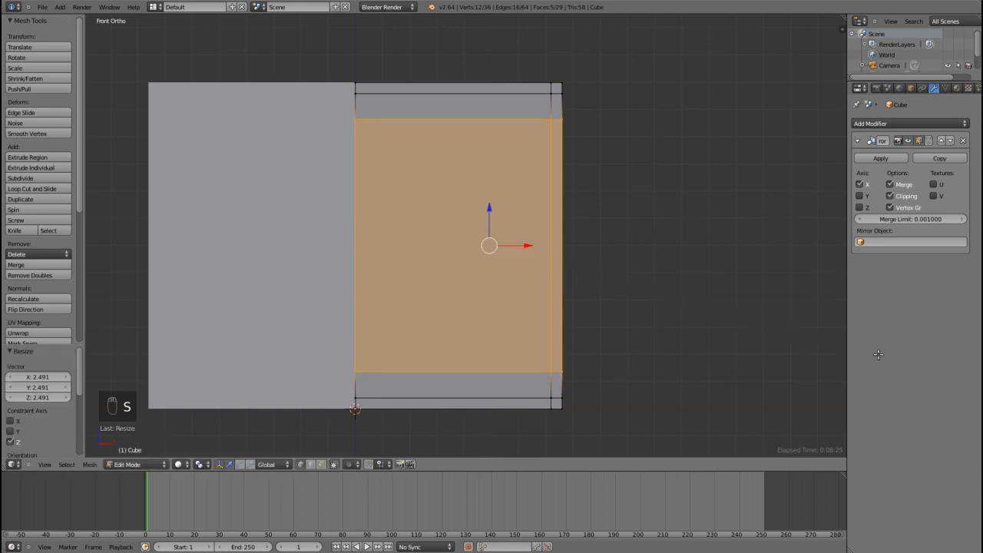
# - Scale the two inner horizontal loops by about 1.183 along Z to sit just inside the outer pair
pyautogui.press('s')
pyautogui.press('z')
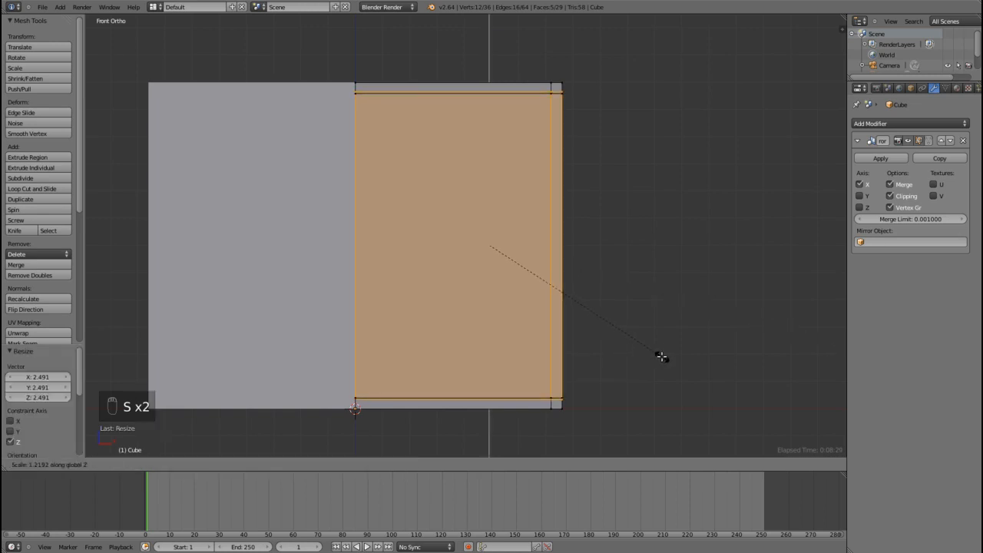
pyautogui.click(654, 355)
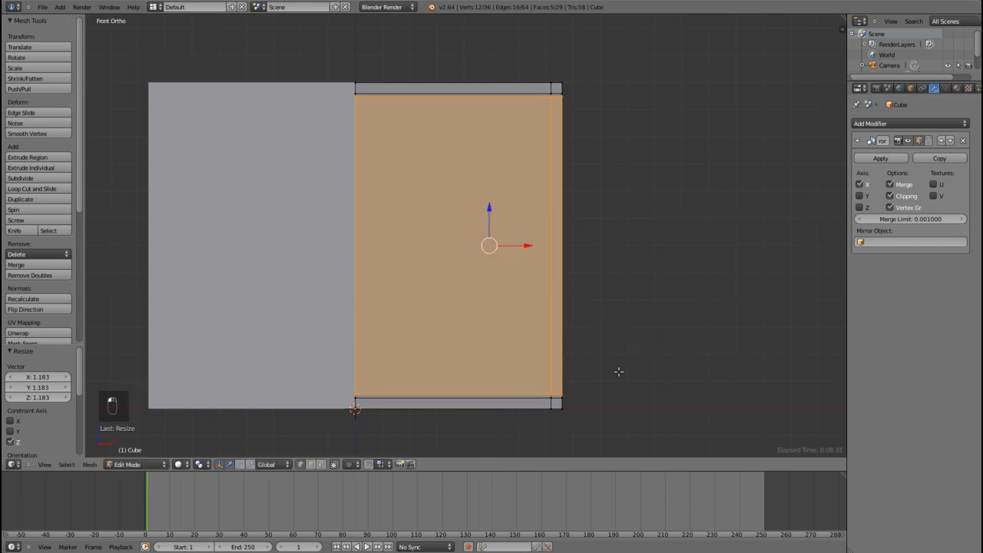
# - Cut a second vertical edge loop and slide it outward to sit just inside the loop near the block's outer side
pyautogui.keyDown('shift'); pyautogui.moveTo(616, 376); pyautogui.dragTo(554, 269, button='middle'); pyautogui.keyUp('shift')
pyautogui.scroll(6, 538, 299)
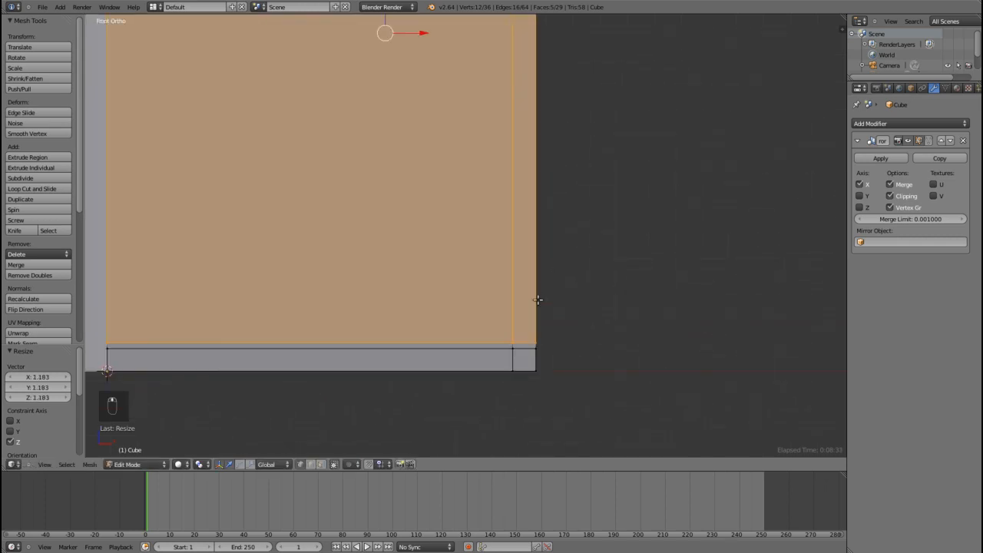
pyautogui.keyDown('shift'); pyautogui.moveTo(599, 352); pyautogui.dragTo(537, 241, button='middle'); pyautogui.keyUp('shift')
pyautogui.scroll(5, 537, 261)
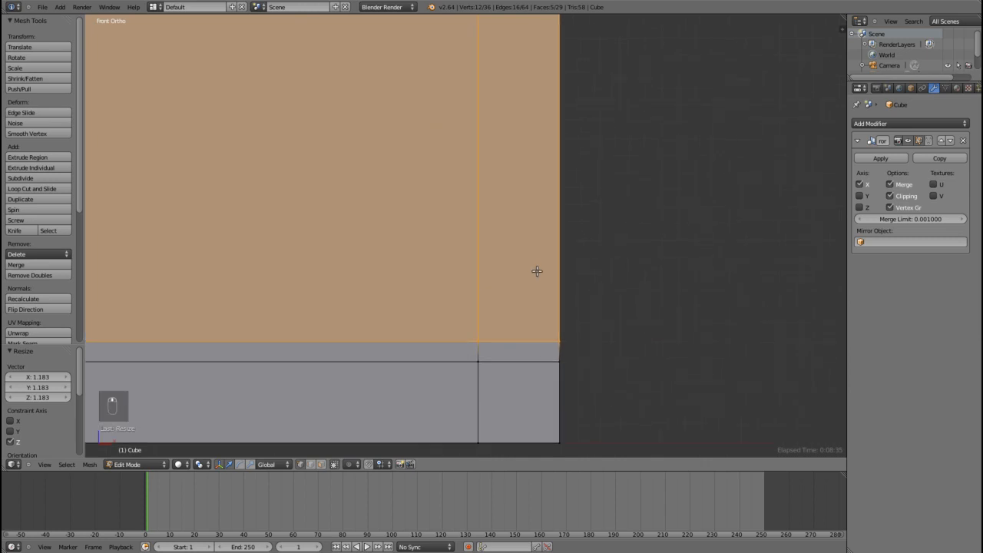
pyautogui.scroll(2, 617, 336)
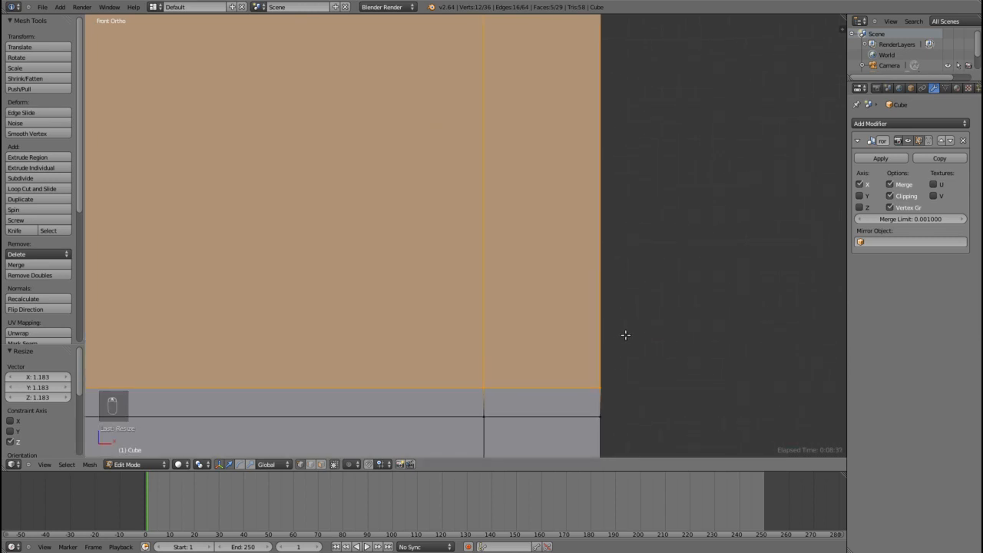
pyautogui.scroll(-4, 650, 338)
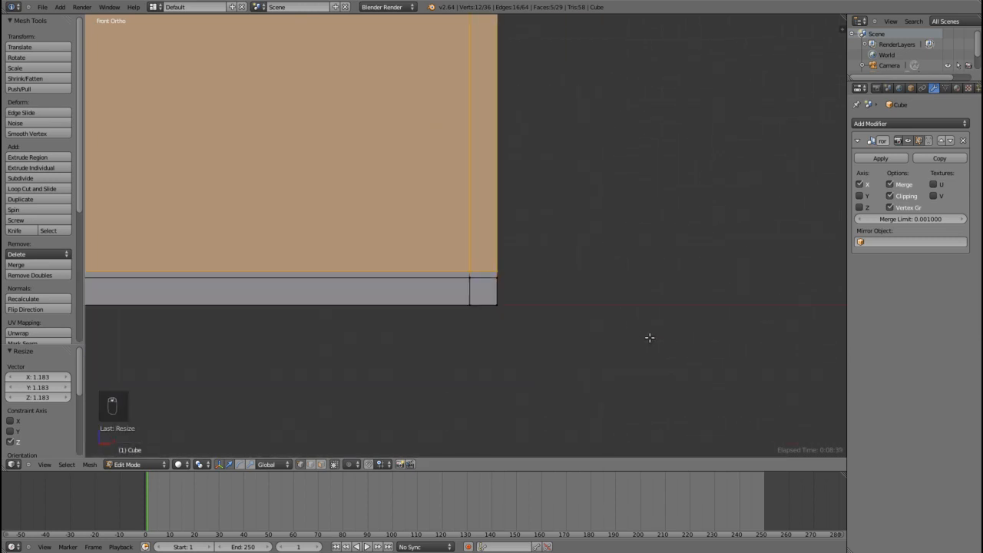
pyautogui.scroll(1, 660, 315)
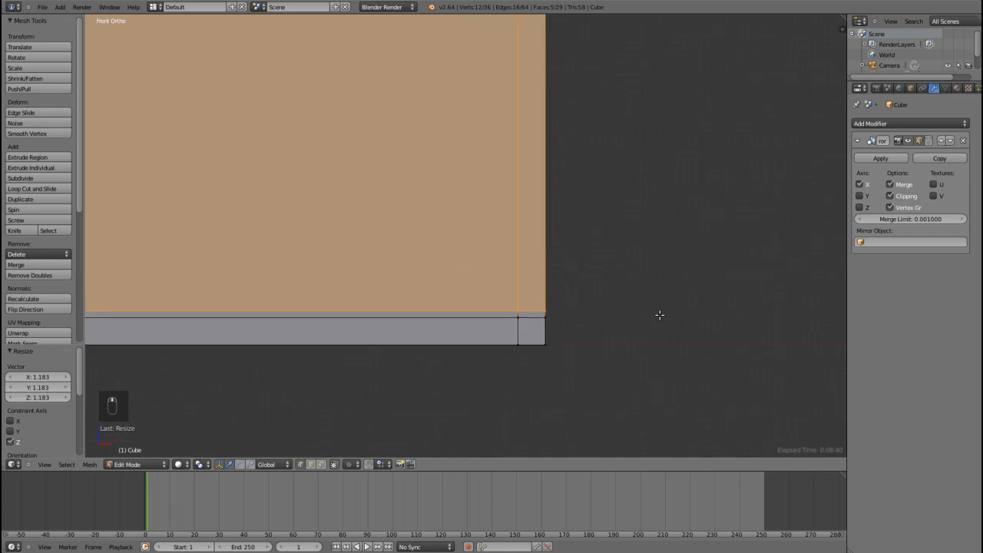
pyautogui.hotkey('ctrl', 'r')
pyautogui.click(351, 335)
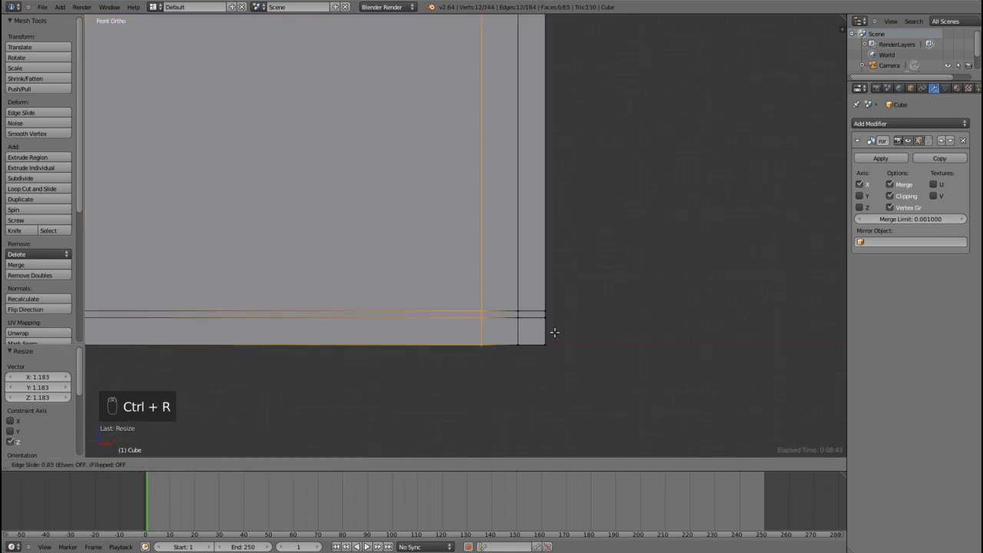
pyautogui.click(584, 331)
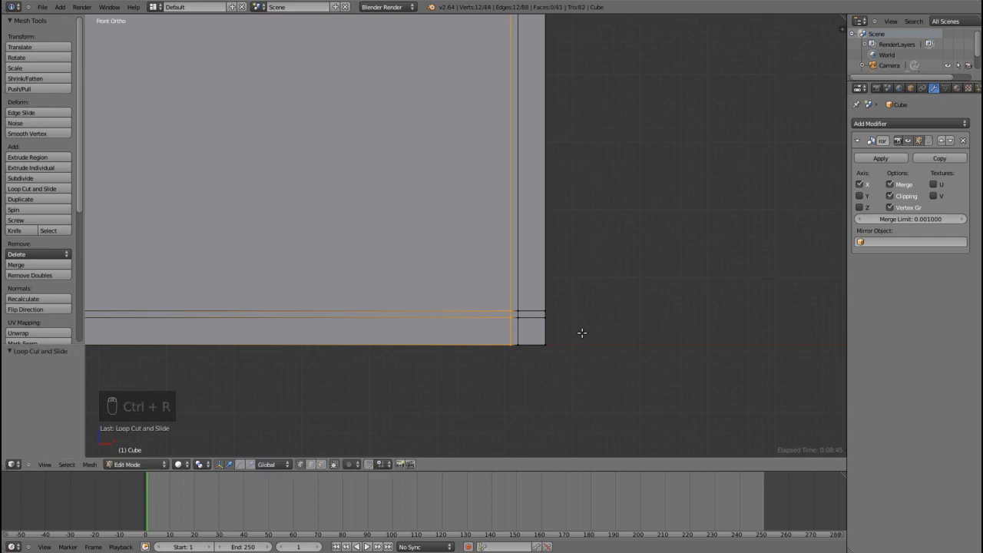
# - Move the new vertical loop about 0.0016 along X, matching its gap to the spacing of the paired horizontal loops
pyautogui.scroll(5, 511, 352)
pyautogui.keyDown('shift'); pyautogui.moveTo(551, 355); pyautogui.dragTo(494, 160, button='middle'); pyautogui.keyUp('shift')
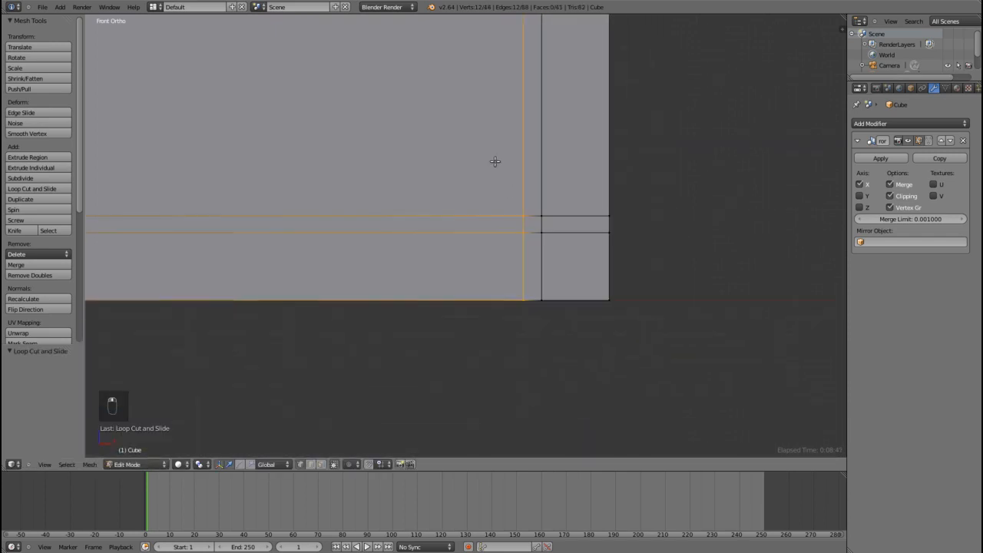
pyautogui.scroll(3, 511, 306)
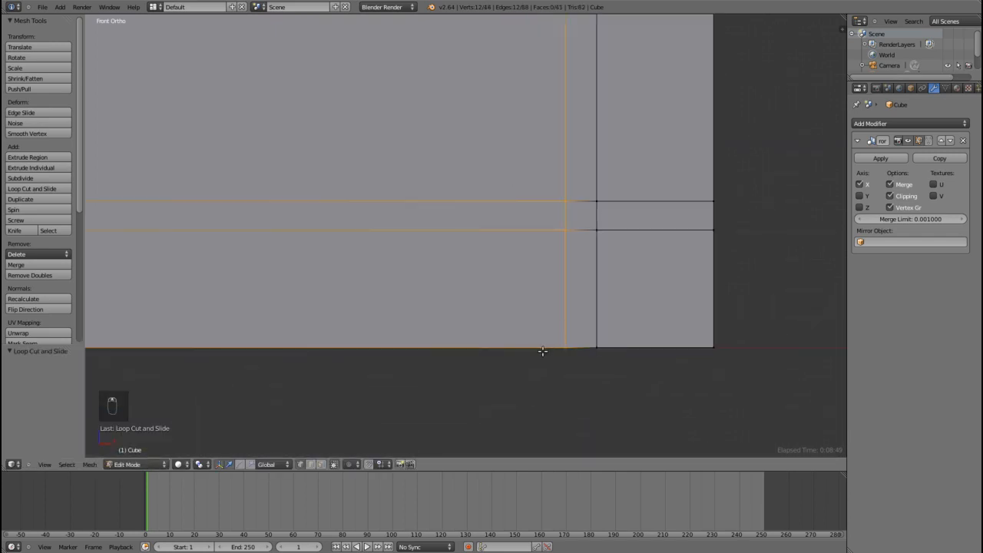
pyautogui.press('g')
pyautogui.press('x')
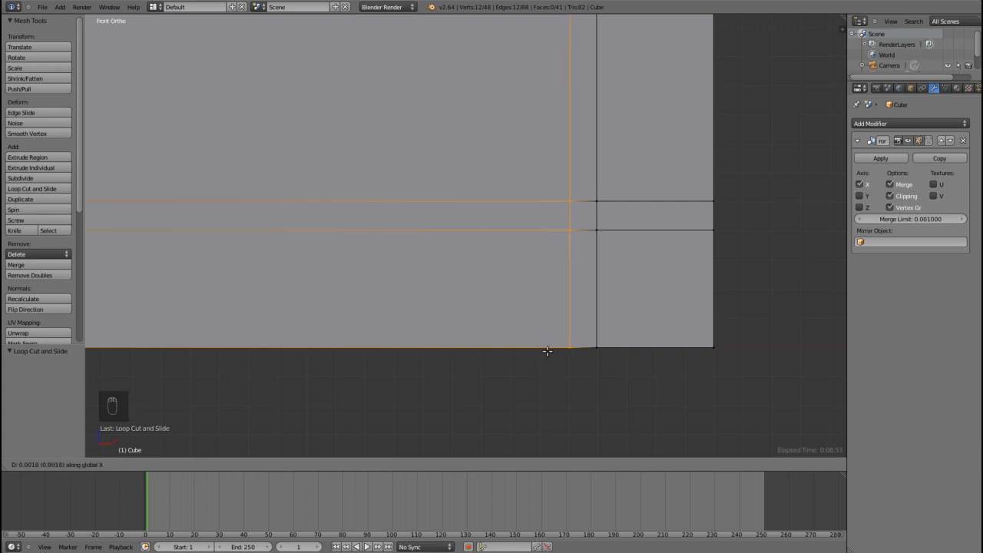
pyautogui.click(548, 351)
# - Cut another vertical edge loop and slide it close to the block's mirror centre line
pyautogui.scroll(-3, 552, 348)
pyautogui.keyDown('shift'); pyautogui.moveTo(458, 335); pyautogui.dragTo(643, 399, button='middle'); pyautogui.keyUp('shift')
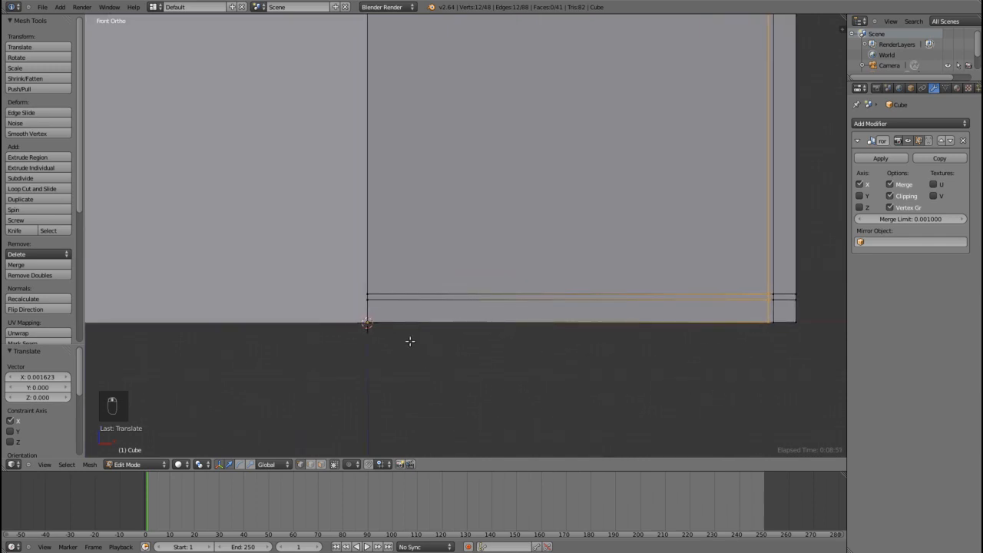
pyautogui.hotkey('ctrl', 'r')
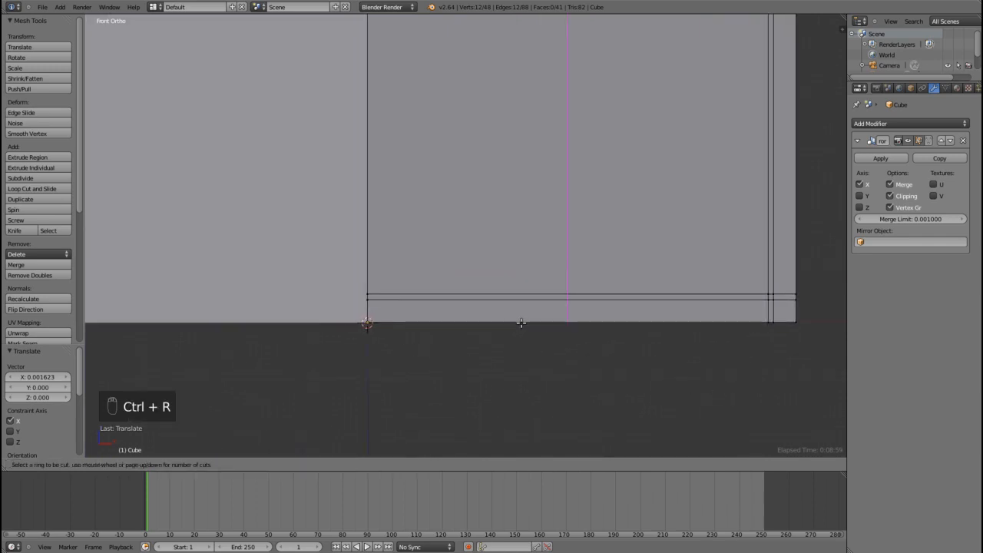
pyautogui.click(496, 323)
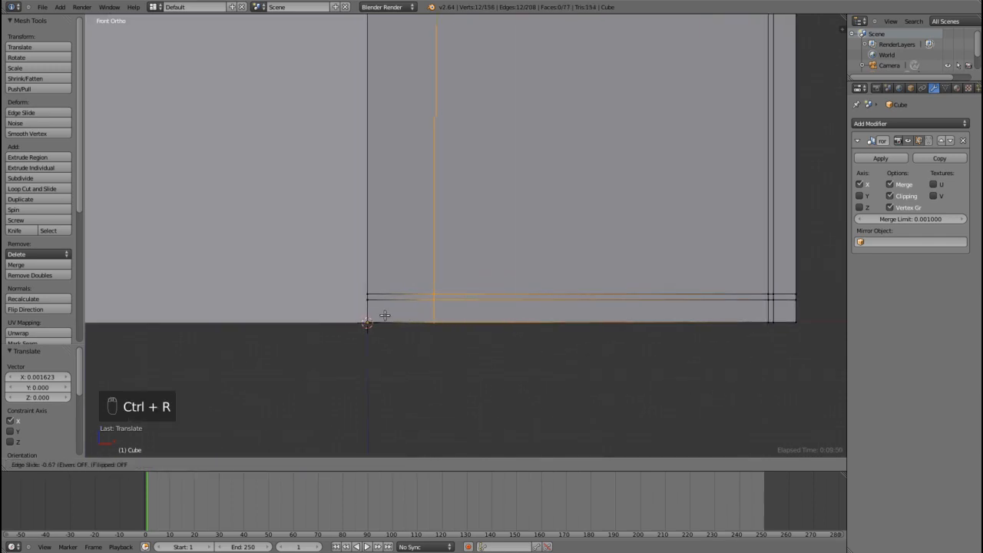
pyautogui.click(326, 311)
pyautogui.scroll(4, 398, 325)
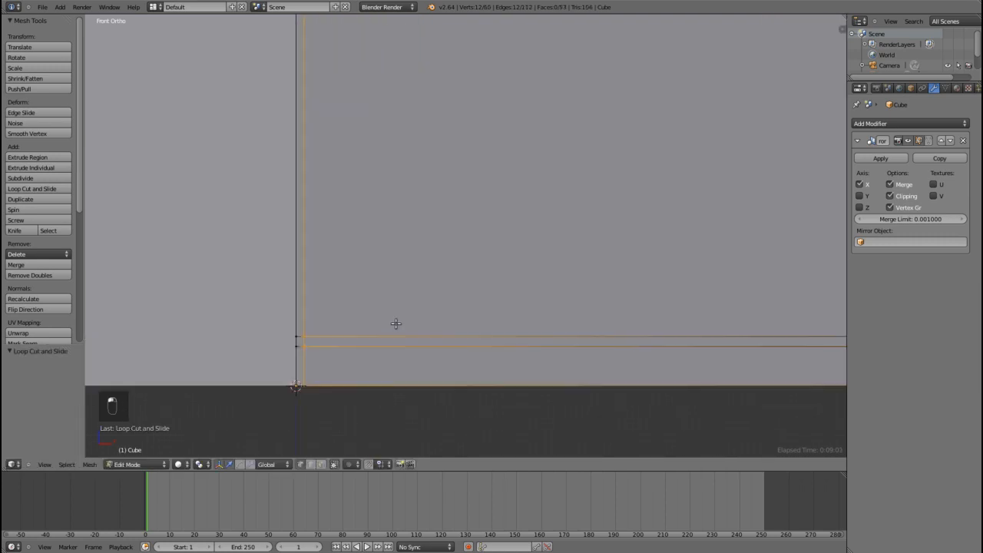
# - Move the new vertical loop about 0.0033 along negative X, closer to the block's mirror centre line
pyautogui.keyDown('shift'); pyautogui.moveTo(358, 338); pyautogui.dragTo(677, 212, button='middle'); pyautogui.keyUp('shift')
pyautogui.scroll(4, 605, 254)
pyautogui.keyDown('shift'); pyautogui.moveTo(662, 316); pyautogui.dragTo(559, 275, button='middle'); pyautogui.keyUp('shift')
pyautogui.scroll(2, 560, 275)
pyautogui.keyDown('shift'); pyautogui.moveTo(592, 323); pyautogui.dragTo(488, 246, button='middle'); pyautogui.keyUp('shift')
pyautogui.press('g')
pyautogui.press('x')
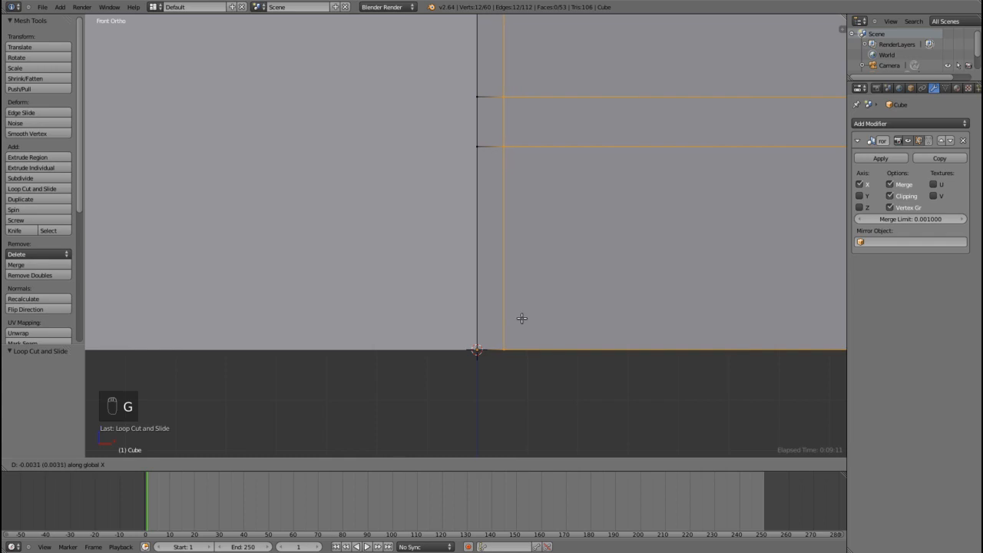
pyautogui.click(521, 319)
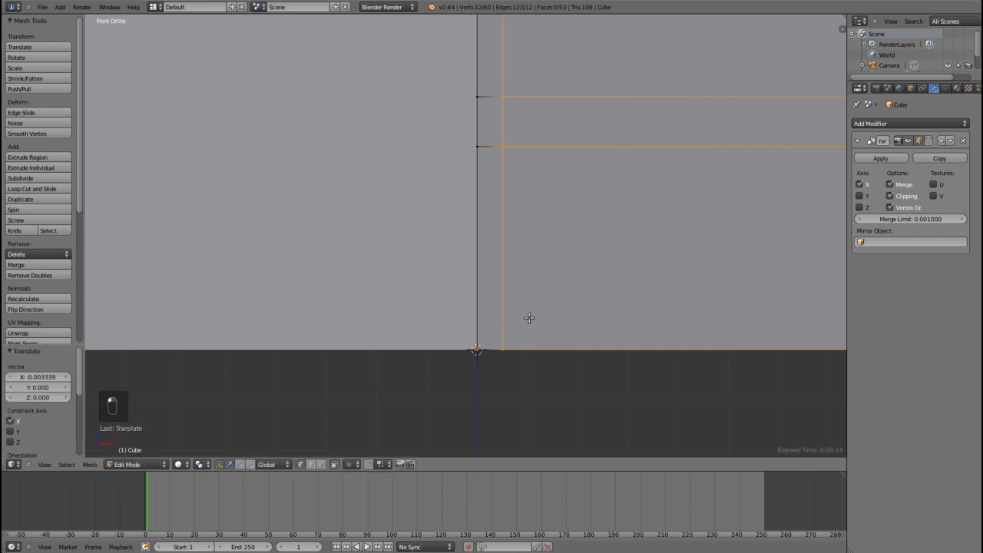
# - Switch to face selection and select the thin strip between the paired lower loops on the front, including its two corner faces
pyautogui.scroll(-5, 543, 300)
pyautogui.keyDown('shift'); pyautogui.moveTo(517, 161); pyautogui.dragTo(442, 341, button='middle'); pyautogui.keyUp('shift')
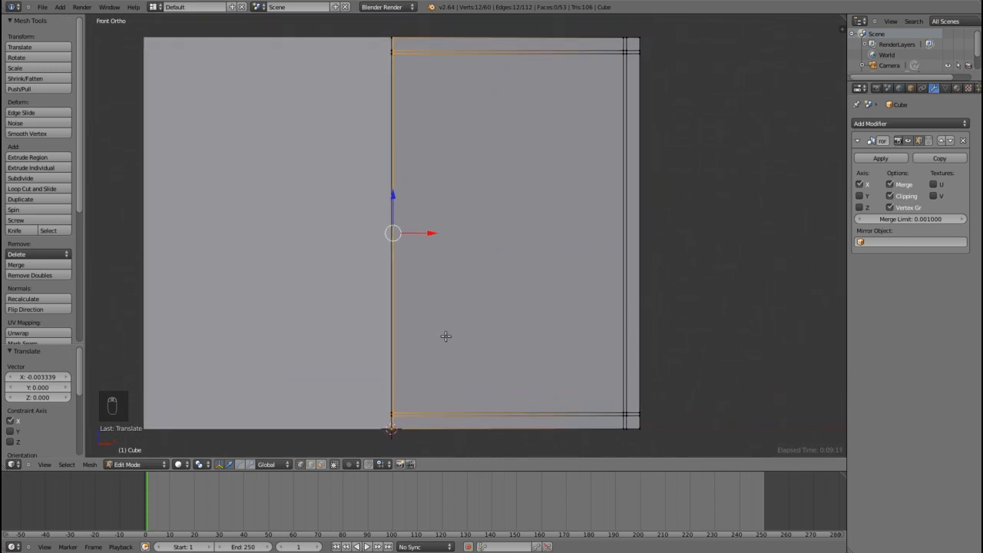
pyautogui.click(321, 464)
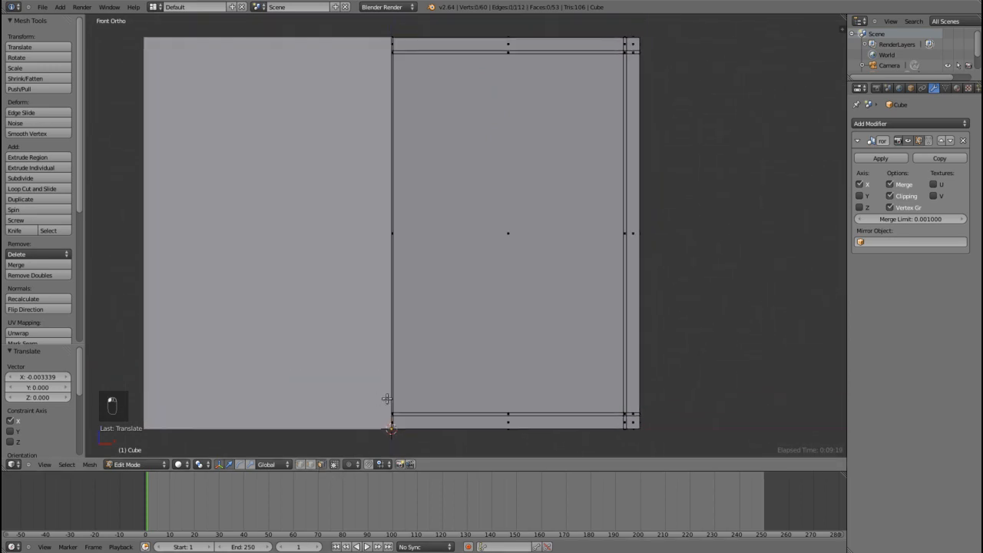
pyautogui.keyDown('shift'); pyautogui.moveTo(429, 355); pyautogui.dragTo(434, 305, button='middle'); pyautogui.keyUp('shift')
pyautogui.scroll(3, 435, 261)
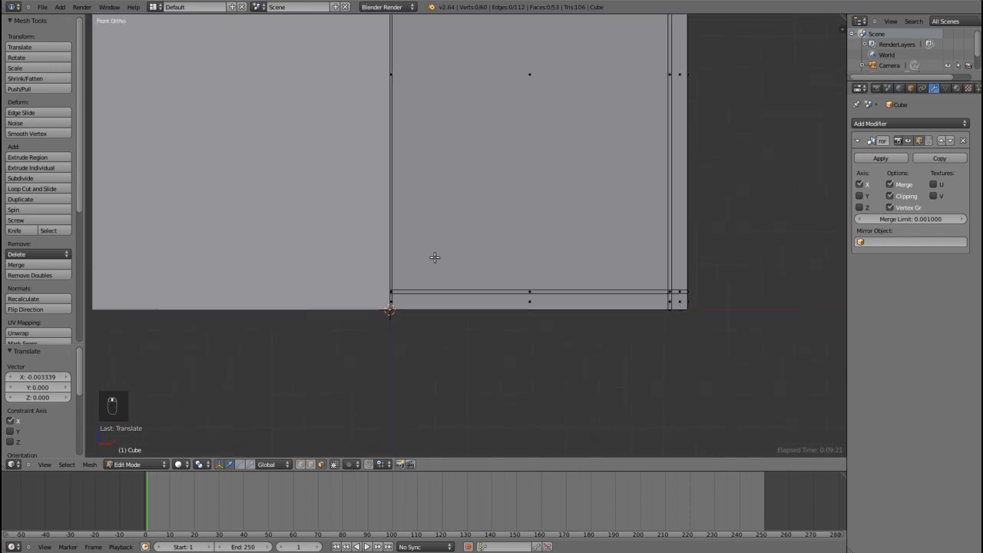
pyautogui.keyDown('shift'); pyautogui.moveTo(486, 279); pyautogui.dragTo(281, 279, button='middle'); pyautogui.keyUp('shift')
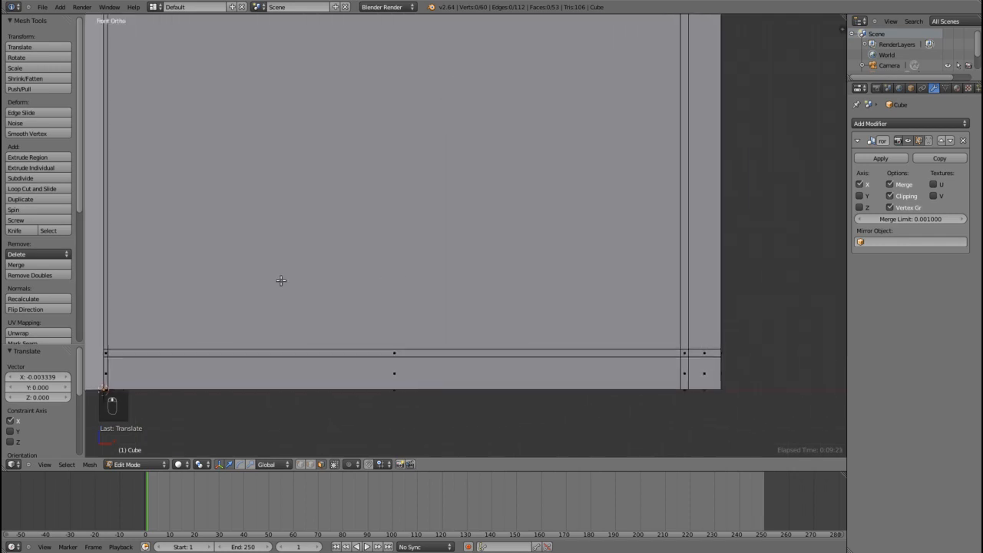
pyautogui.rightClick(106, 352)
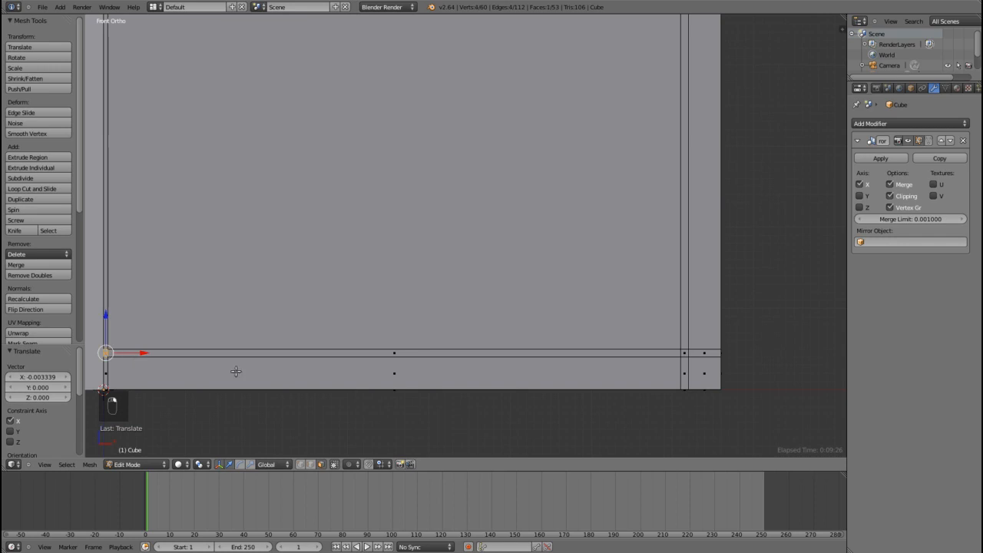
pyautogui.keyDown('alt'); pyautogui.rightClick(392, 353); pyautogui.keyUp('alt')
pyautogui.keyDown('alt'); pyautogui.keyDown('shift'); pyautogui.rightClick(686, 353); pyautogui.keyUp('shift'); pyautogui.keyUp('alt')
# - Add the front's thin outer vertical strip and the thin upper strip with its outer corner to the selection
pyautogui.scroll(-3, 574, 183)
pyautogui.keyDown('shift'); pyautogui.moveTo(520, 146); pyautogui.dragTo(474, 343, button='middle'); pyautogui.keyUp('shift')
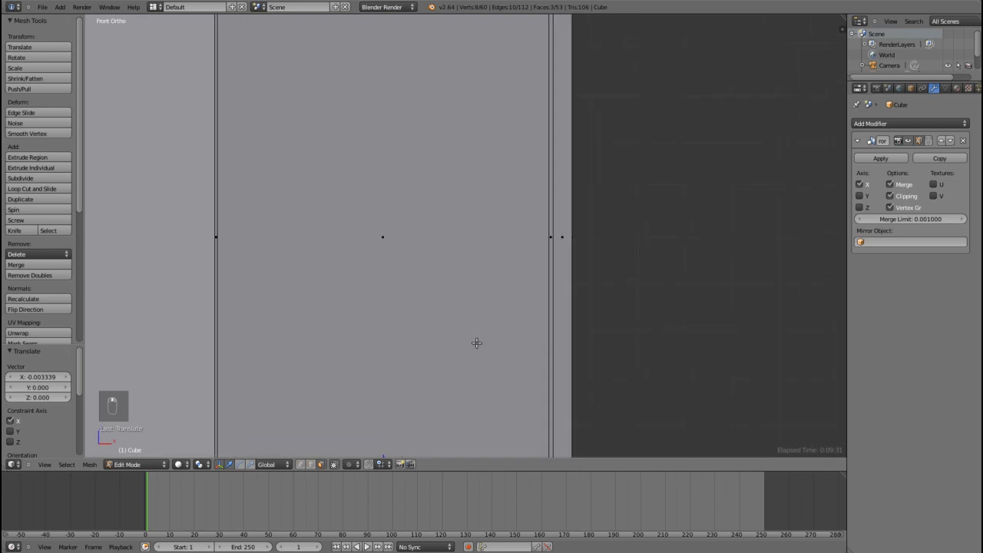
pyautogui.scroll(3, 503, 300)
pyautogui.keyDown('alt'); pyautogui.keyDown('shift'); pyautogui.rightClick(607, 247); pyautogui.keyUp('shift'); pyautogui.keyUp('alt')
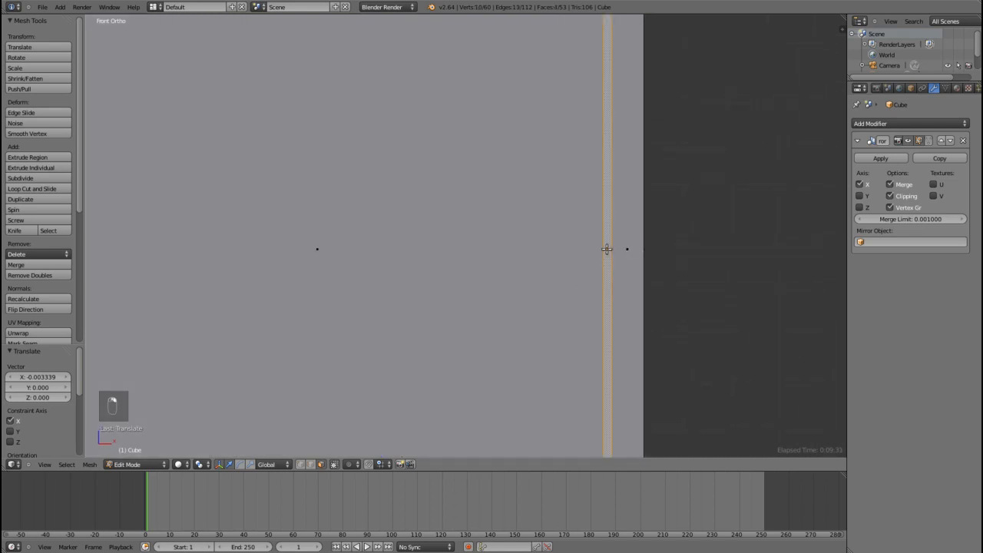
pyautogui.scroll(-4, 507, 145)
pyautogui.keyDown('shift'); pyautogui.moveTo(507, 146); pyautogui.dragTo(503, 430, button='middle'); pyautogui.keyUp('shift')
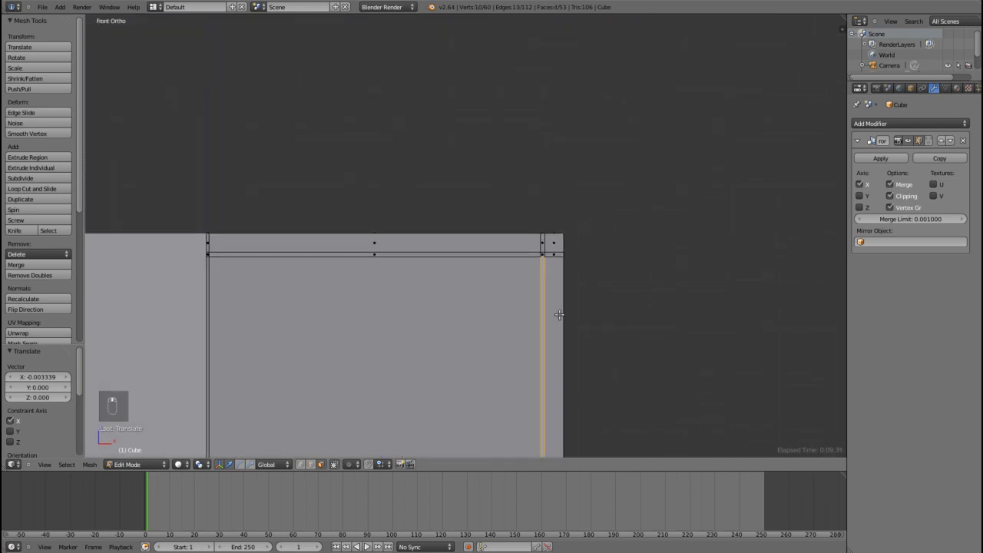
pyautogui.scroll(2, 568, 301)
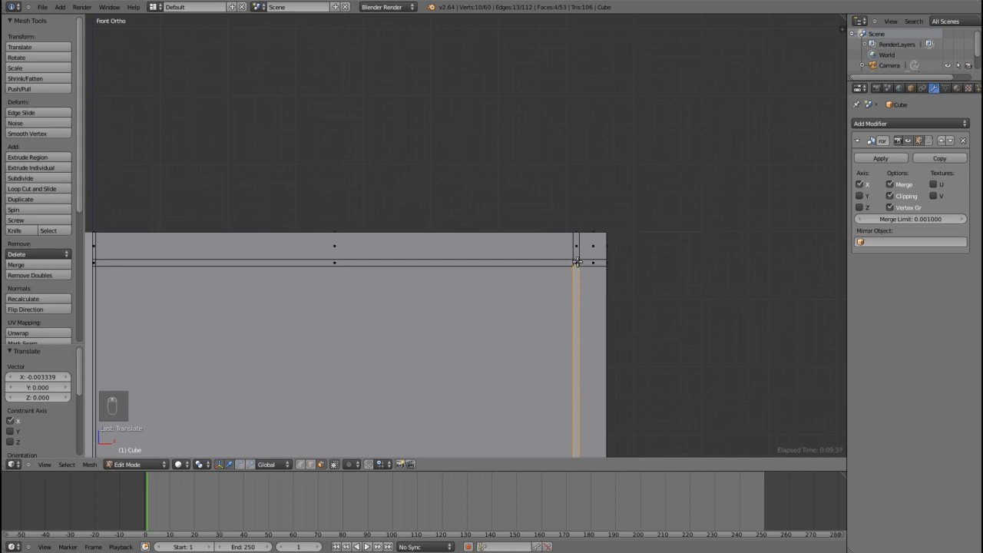
pyautogui.keyDown('alt'); pyautogui.keyDown('shift'); pyautogui.rightClick(334, 264); pyautogui.keyUp('shift'); pyautogui.keyUp('alt')
# - Add the upper corner face at the mirror centre line and the thin vertical strip beside it, completing the frame selection
pyautogui.scroll(-2, 327, 267)
pyautogui.keyDown('shift'); pyautogui.moveTo(230, 278); pyautogui.dragTo(384, 284, button='middle'); pyautogui.keyUp('shift')
pyautogui.scroll(5, 369, 287)
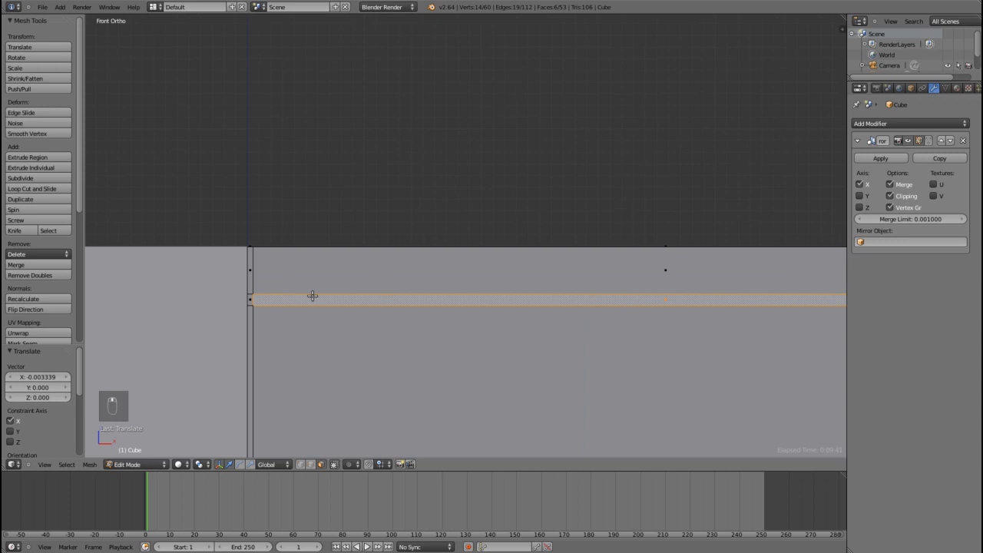
pyautogui.keyDown('shift'); pyautogui.rightClick(251, 298); pyautogui.keyUp('shift')
pyautogui.scroll(-2, 362, 352)
pyautogui.keyDown('shift'); pyautogui.moveTo(362, 351); pyautogui.dragTo(416, 125, button='middle'); pyautogui.keyUp('shift')
pyautogui.scroll(-3, 413, 156)
pyautogui.keyDown('shift'); pyautogui.moveTo(411, 285); pyautogui.dragTo(419, 204, button='middle'); pyautogui.keyUp('shift')
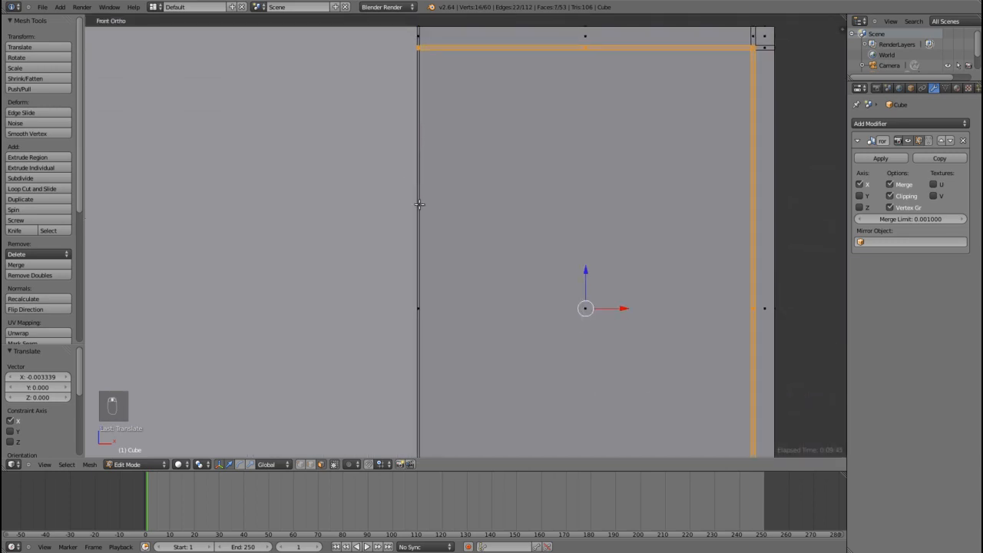
pyautogui.scroll(4, 419, 204)
pyautogui.keyDown('shift'); pyautogui.rightClick(366, 384); pyautogui.keyUp('shift')
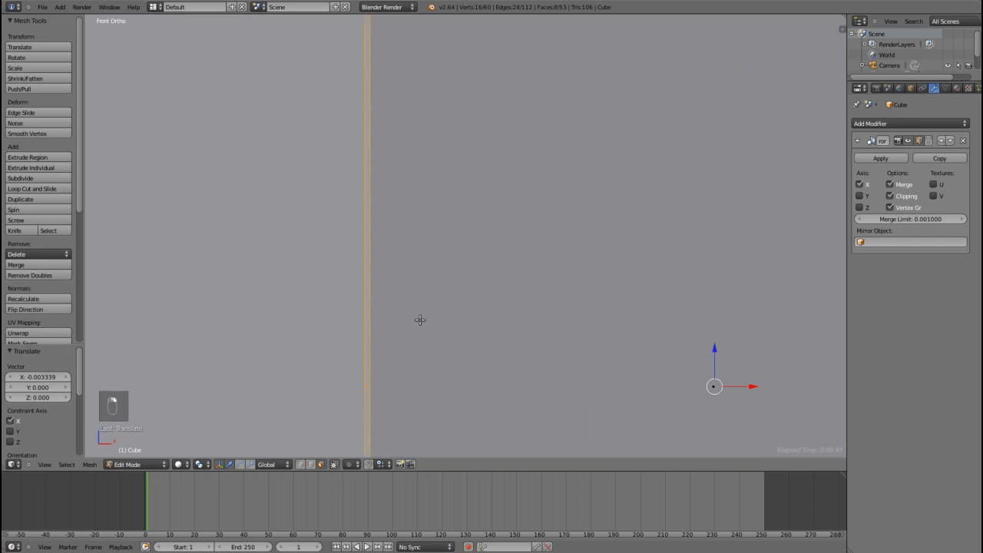
# - Extrude the selected frame of thin faces 0.169 along Y into the block to form a panel groove
pyautogui.scroll(-2, 420, 320)
pyautogui.scroll(-3, 427, 326)
pyautogui.keyDown('shift'); pyautogui.moveTo(432, 336); pyautogui.dragTo(426, 198, button='middle'); pyautogui.keyUp('shift')
pyautogui.scroll(4, 425, 207)
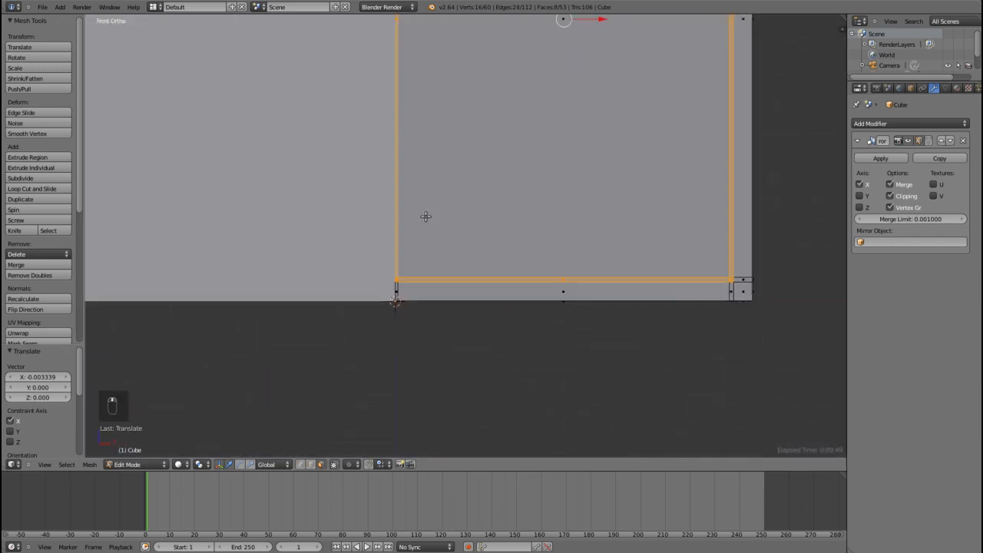
pyautogui.scroll(1, 443, 217)
pyautogui.scroll(-5, 443, 216)
pyautogui.moveTo(349, 137); pyautogui.dragTo(419, 192, button='middle')
pyautogui.scroll(4, 422, 193)
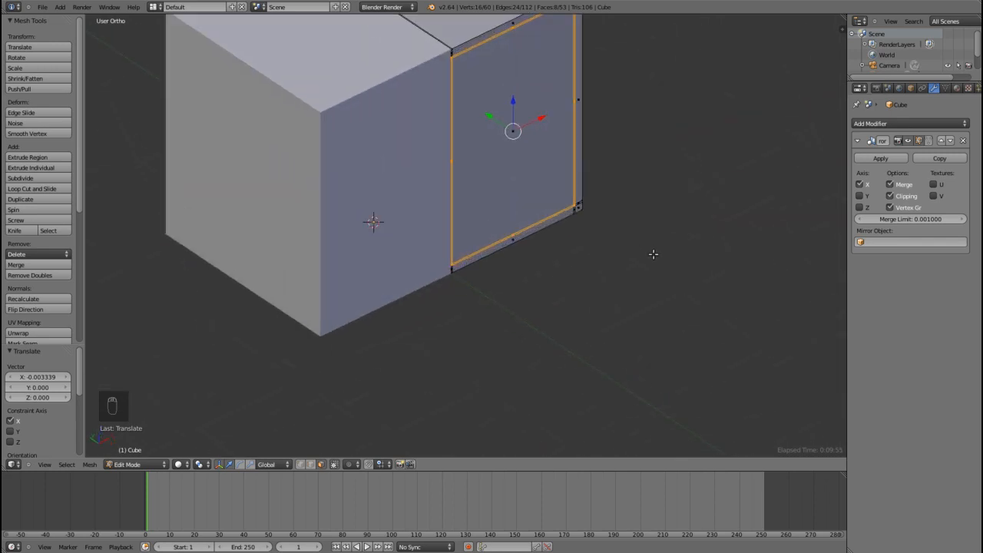
pyautogui.press('e')
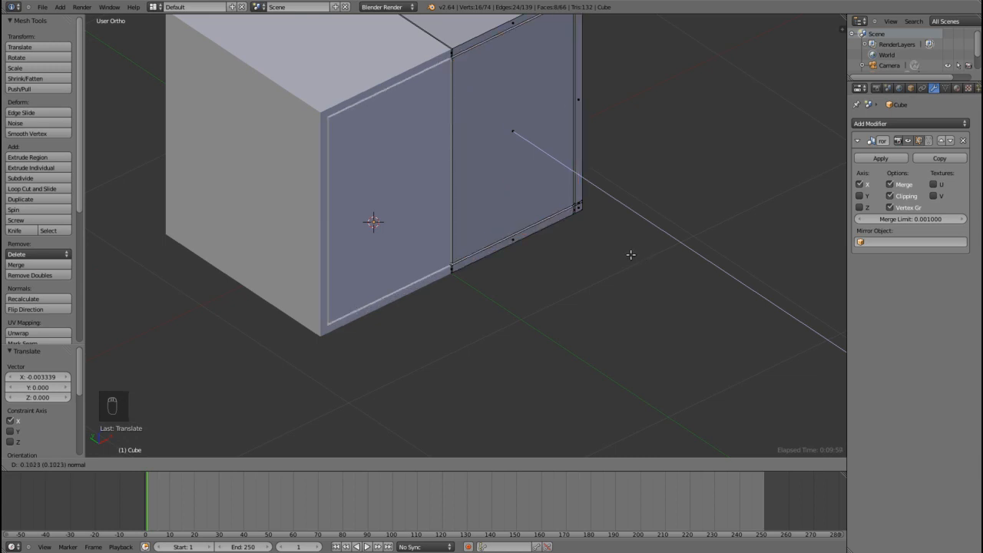
pyautogui.click(619, 251)
pyautogui.moveTo(623, 253); pyautogui.dragTo(594, 221, button='middle')
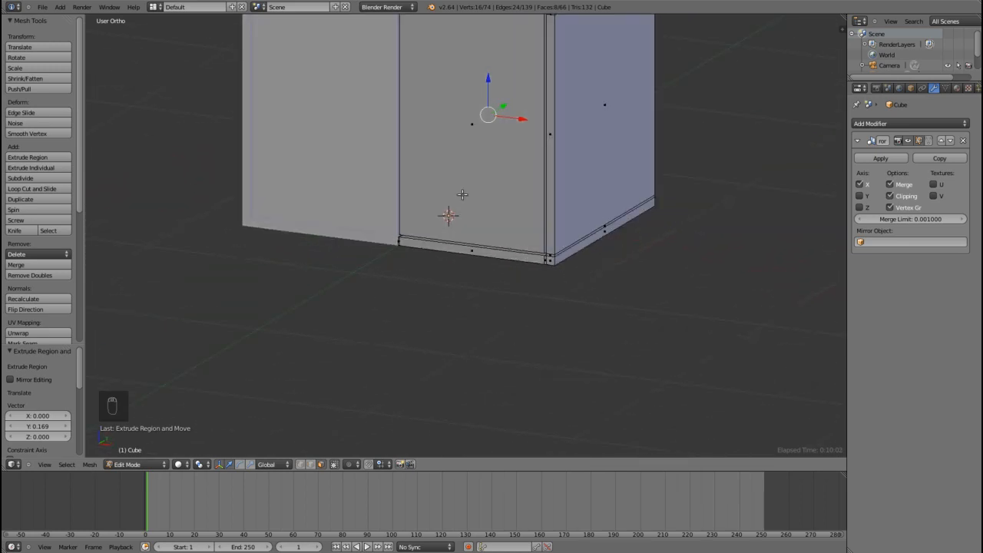
pyautogui.keyDown('shift'); pyautogui.moveTo(413, 184); pyautogui.dragTo(456, 295, button='middle'); pyautogui.keyUp('shift')
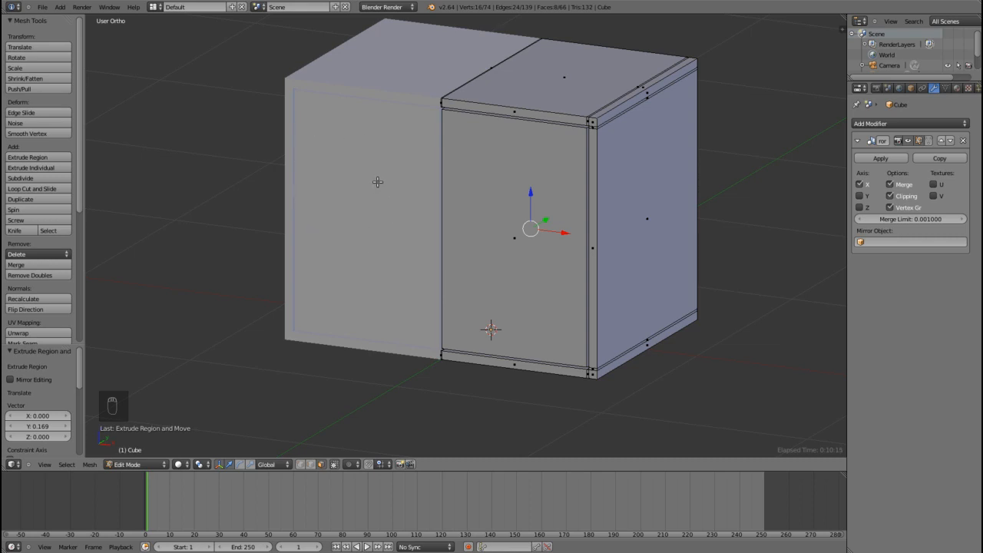
pyautogui.moveTo(356, 175); pyautogui.dragTo(401, 193, button='middle')
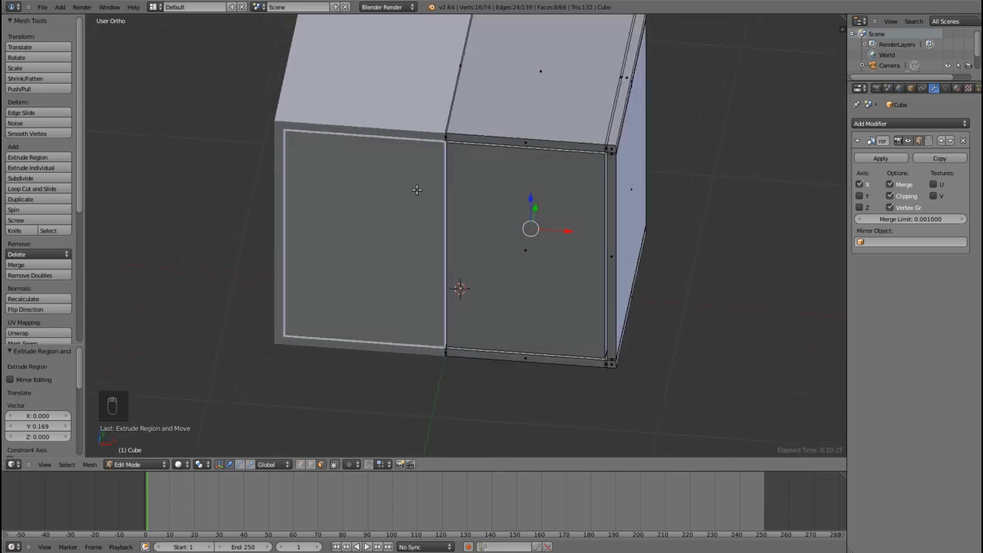
# - Select the narrow face along the outer edge of the block's top and extrude it 0.352 upward along Z
pyautogui.rightClick(627, 75)
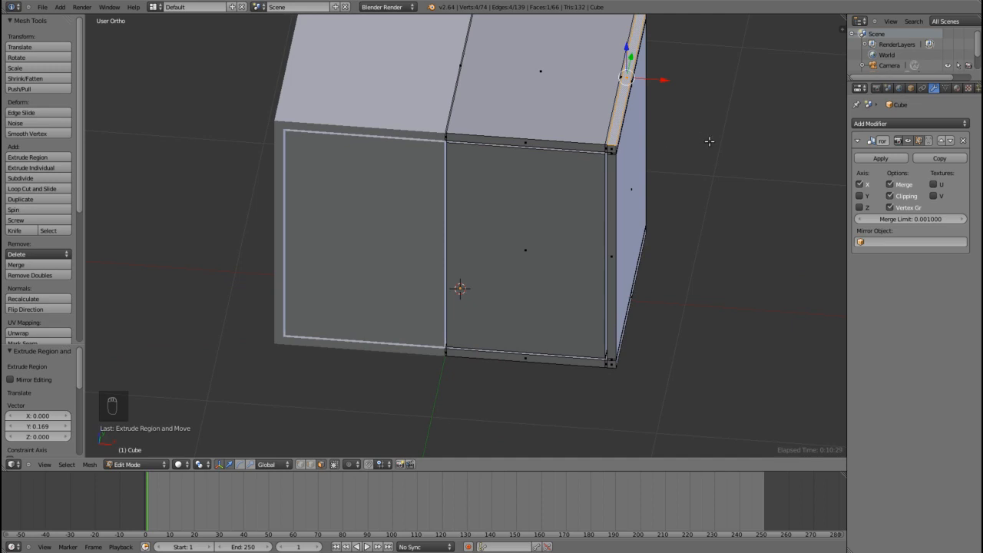
pyautogui.keyDown('shift'); pyautogui.moveTo(714, 133); pyautogui.dragTo(647, 199, button='middle'); pyautogui.keyUp('shift')
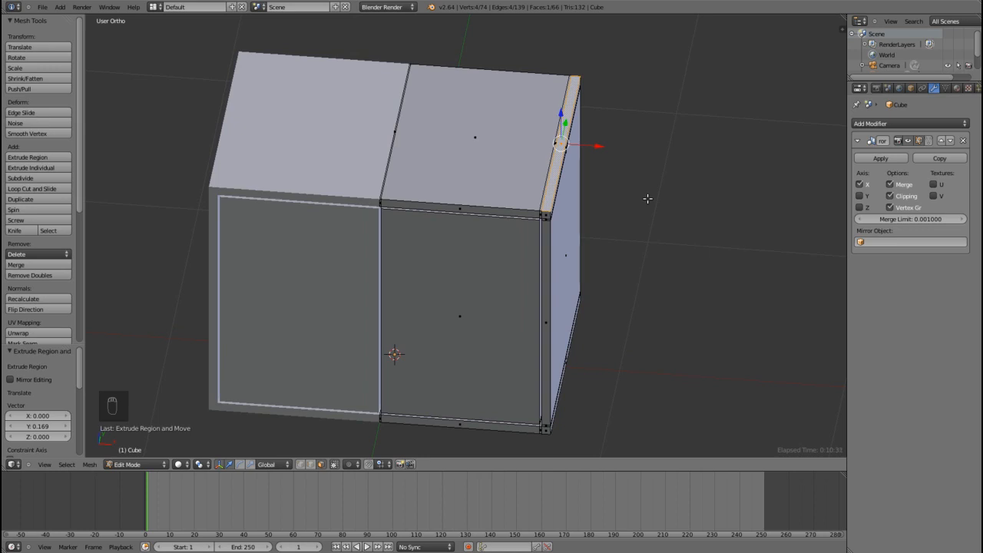
pyautogui.press('KP_1')
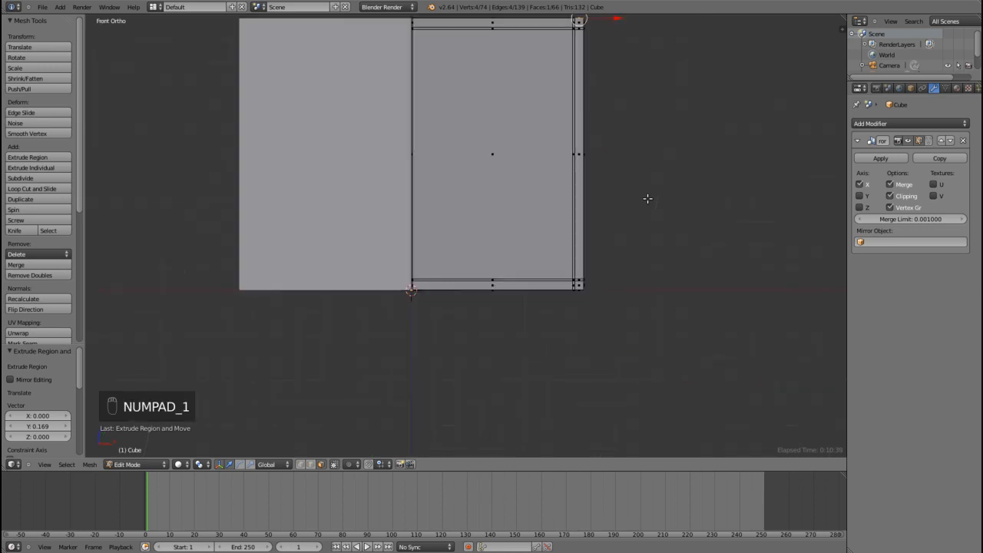
pyautogui.keyDown('shift'); pyautogui.moveTo(643, 142); pyautogui.dragTo(596, 292, button='middle'); pyautogui.keyUp('shift')
pyautogui.scroll(4, 597, 246)
pyautogui.keyDown('shift'); pyautogui.moveTo(654, 192); pyautogui.dragTo(569, 369, button='middle'); pyautogui.keyUp('shift')
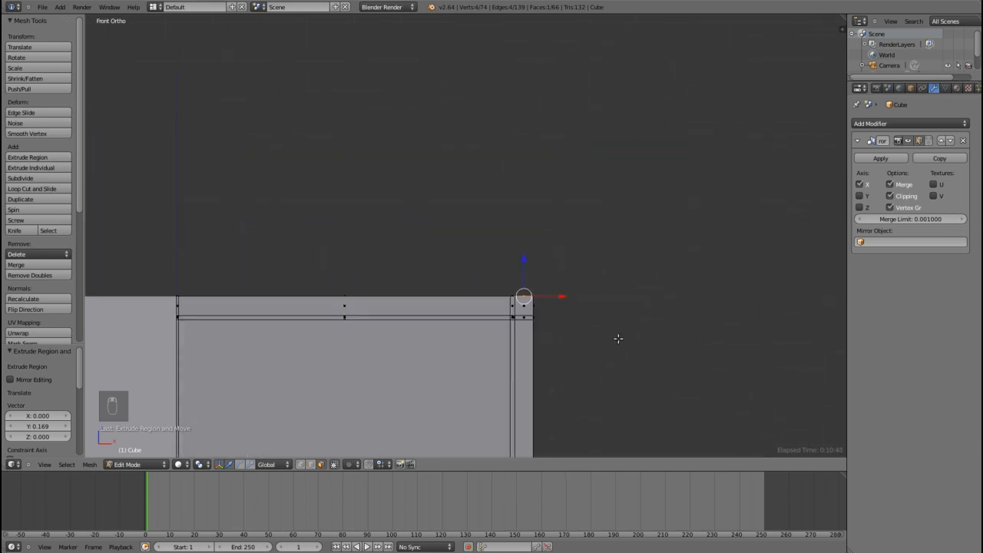
pyautogui.scroll(-1, 624, 348)
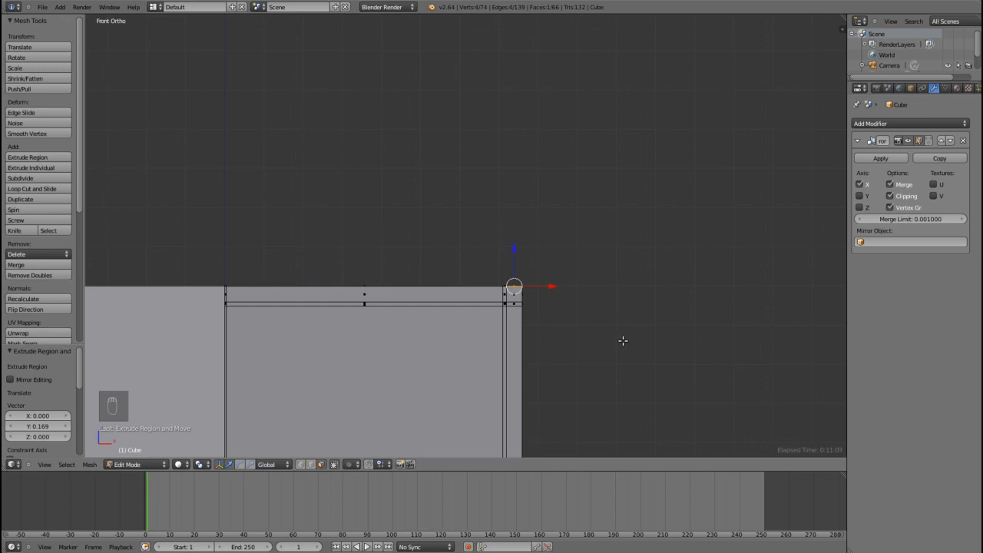
pyautogui.press('e')
pyautogui.press('z')
pyautogui.press('z')
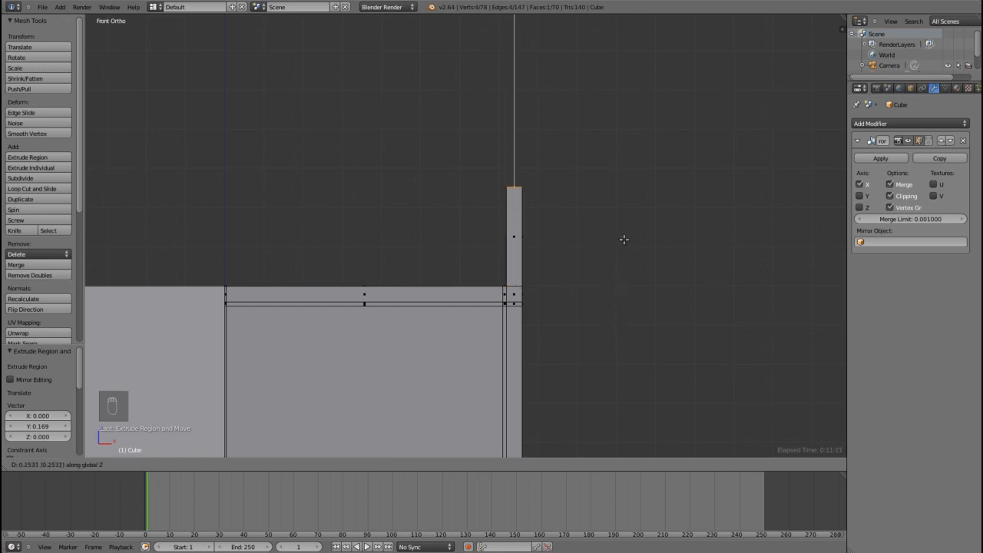
pyautogui.click(637, 203)
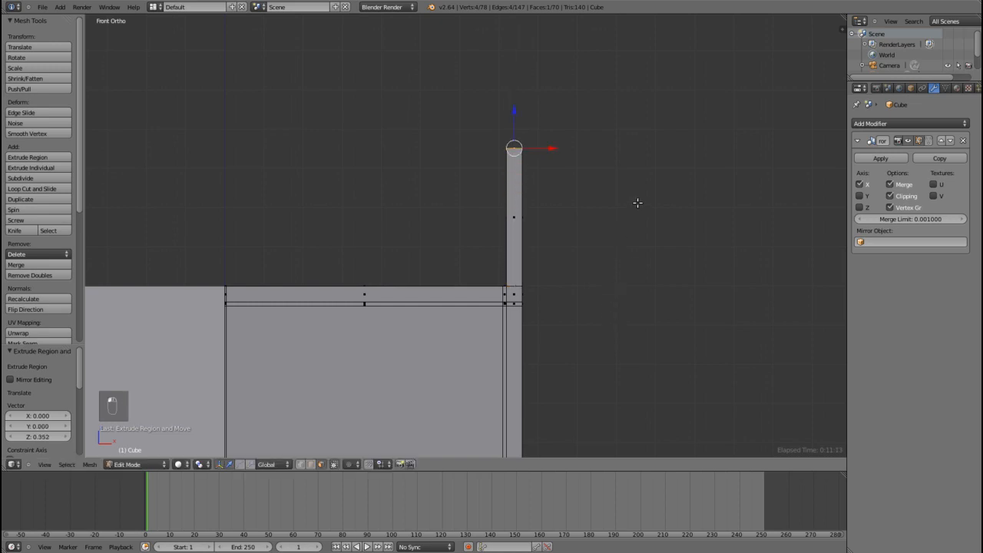
# - Cut two horizontal edge loops around the raised side wall and scale them by 0.434 along Z
pyautogui.scroll(-7, 637, 203)
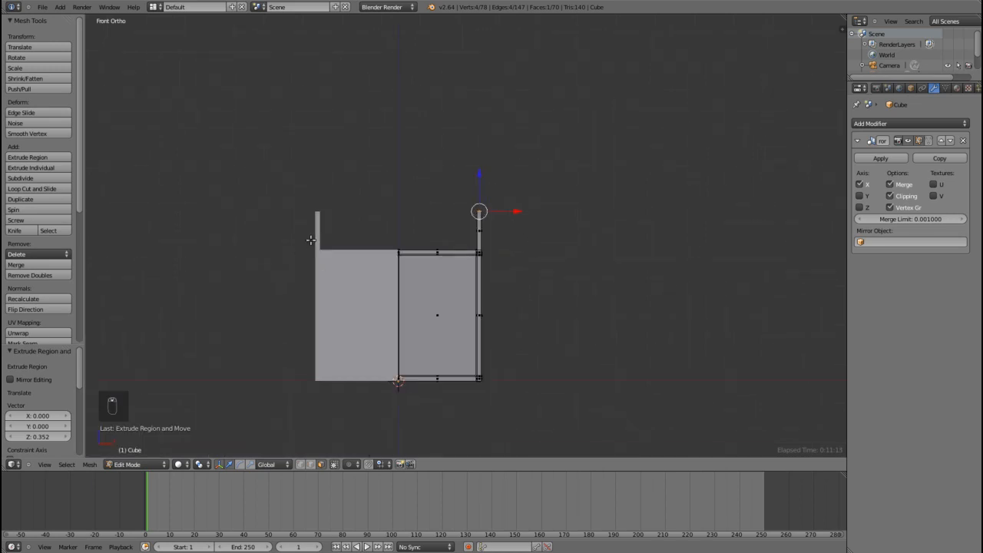
pyautogui.moveTo(568, 255); pyautogui.dragTo(540, 273, button='middle')
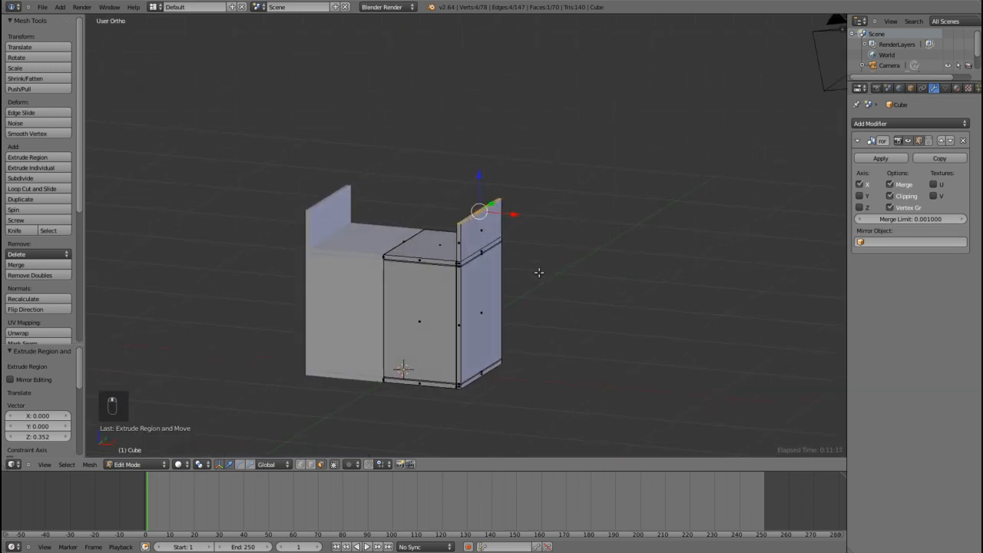
pyautogui.press('KP_3')
pyautogui.scroll(7, 544, 261)
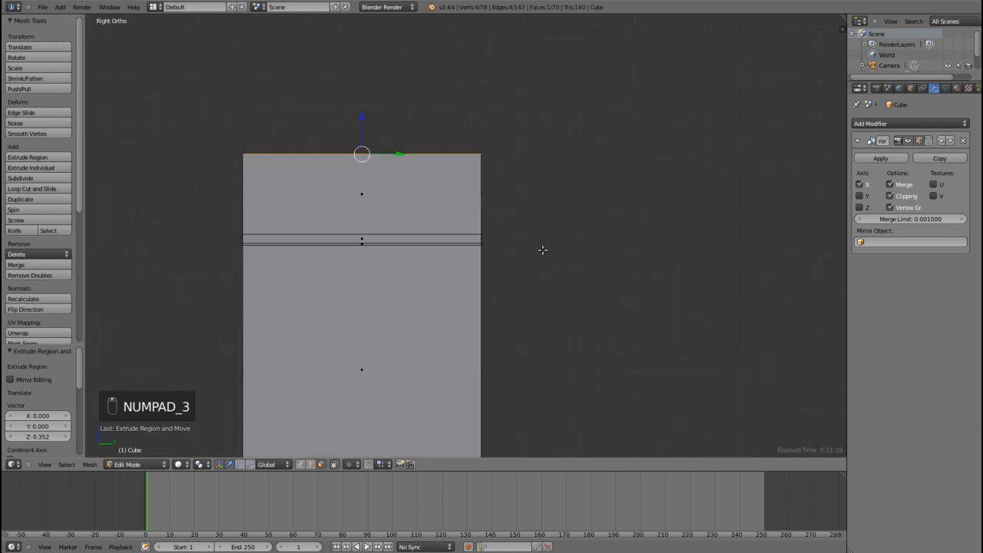
pyautogui.hotkey('ctrl', 'r')
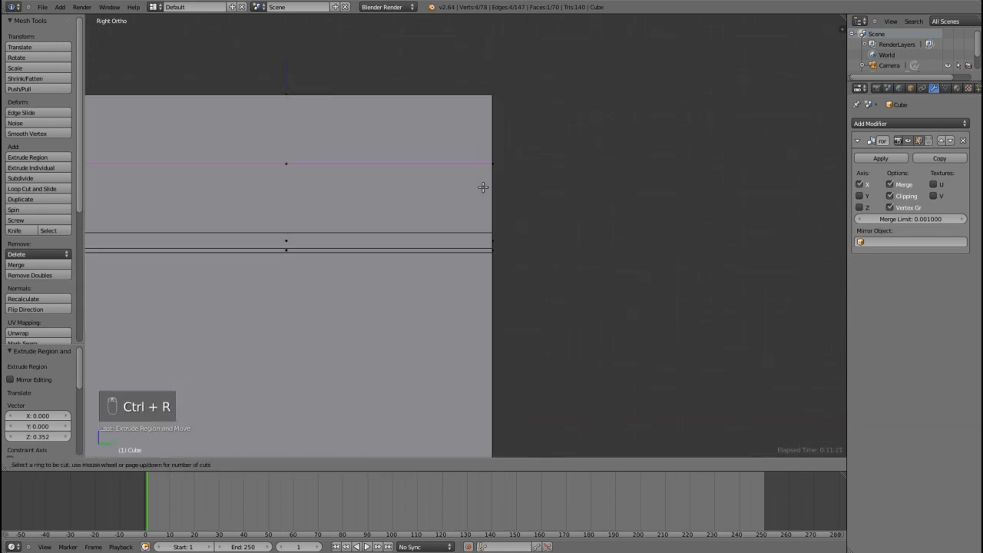
pyautogui.scroll(1, 483, 187)
pyautogui.click(481, 186)
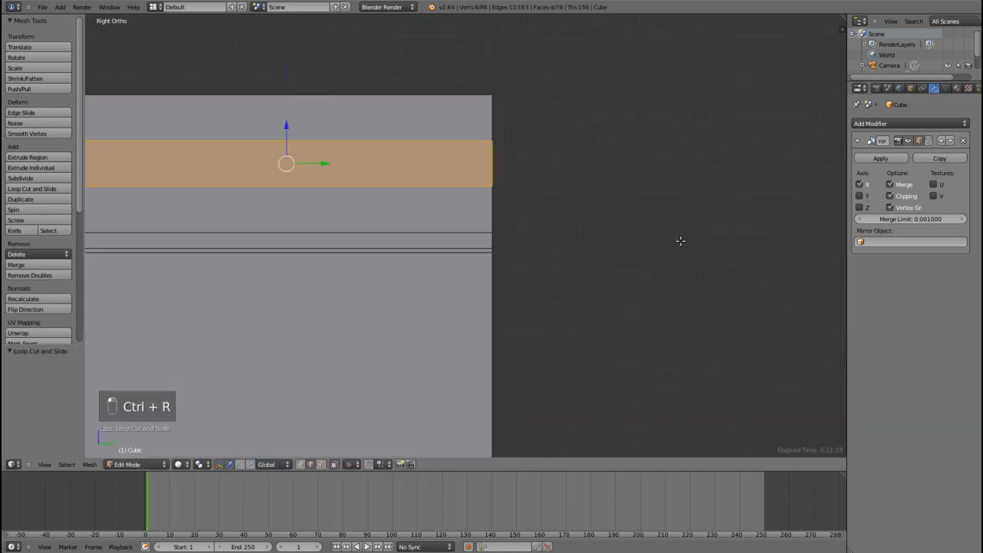
pyautogui.press('s')
pyautogui.press('z')
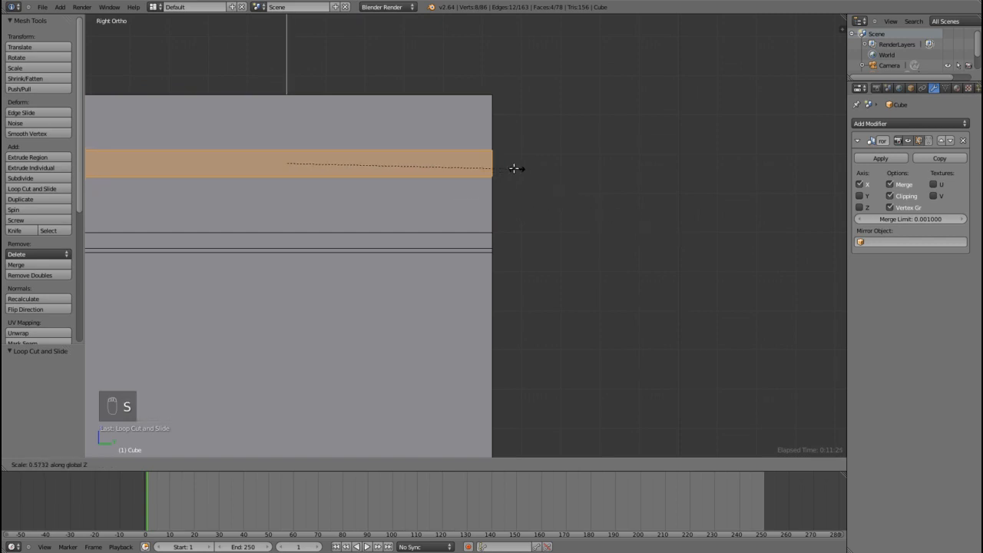
pyautogui.click(463, 158)
# - Shrink the selected band between the side wall's two horizontal loops along Z by 0.809 and again by 0.606
pyautogui.scroll(2, 538, 180)
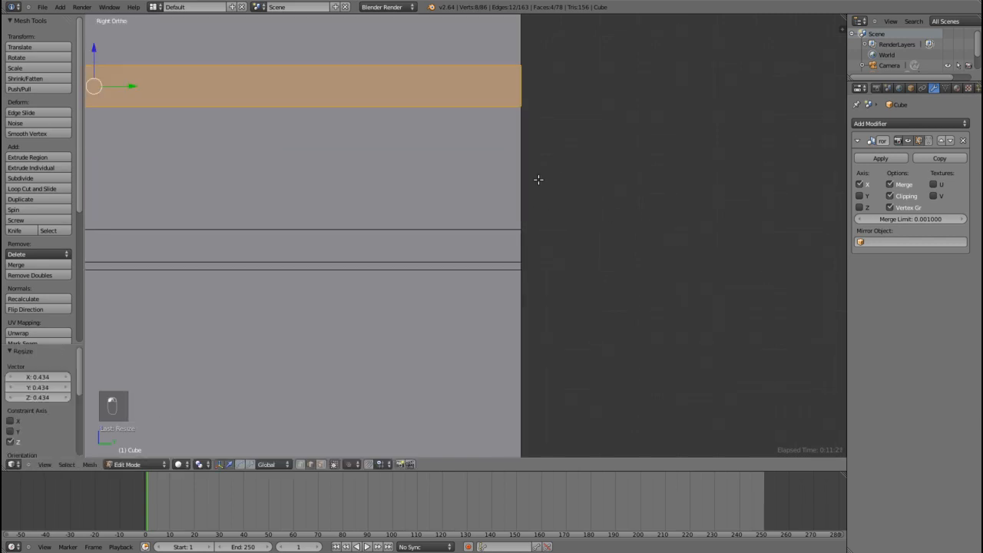
pyautogui.keyDown('shift'); pyautogui.moveTo(565, 153); pyautogui.dragTo(546, 364, button='middle'); pyautogui.keyUp('shift')
pyautogui.scroll(3, 544, 359)
pyautogui.keyDown('shift'); pyautogui.moveTo(649, 386); pyautogui.dragTo(572, 302, button='middle'); pyautogui.keyUp('shift')
pyautogui.scroll(2, 566, 305)
pyautogui.press('s')
pyautogui.press('z')
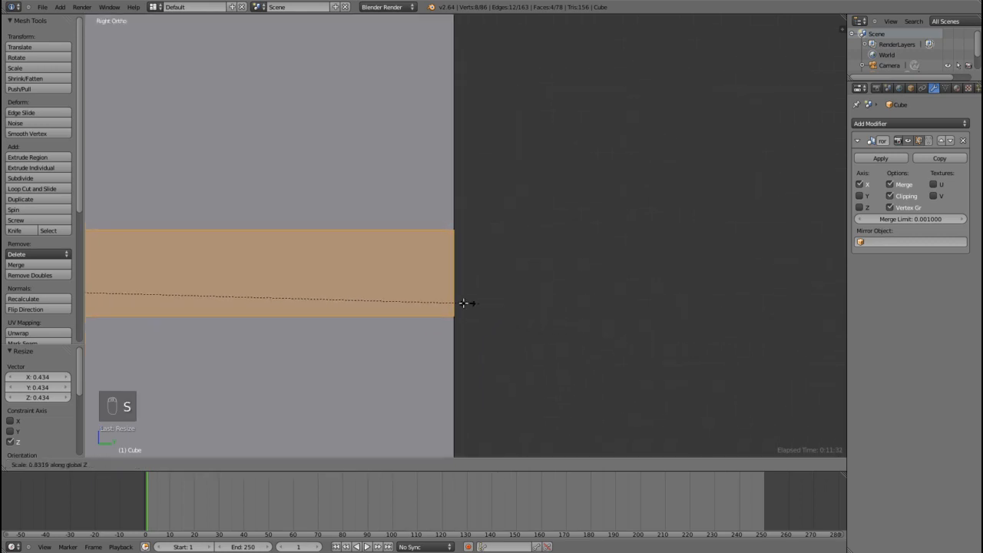
pyautogui.click(439, 300)
pyautogui.press('z')
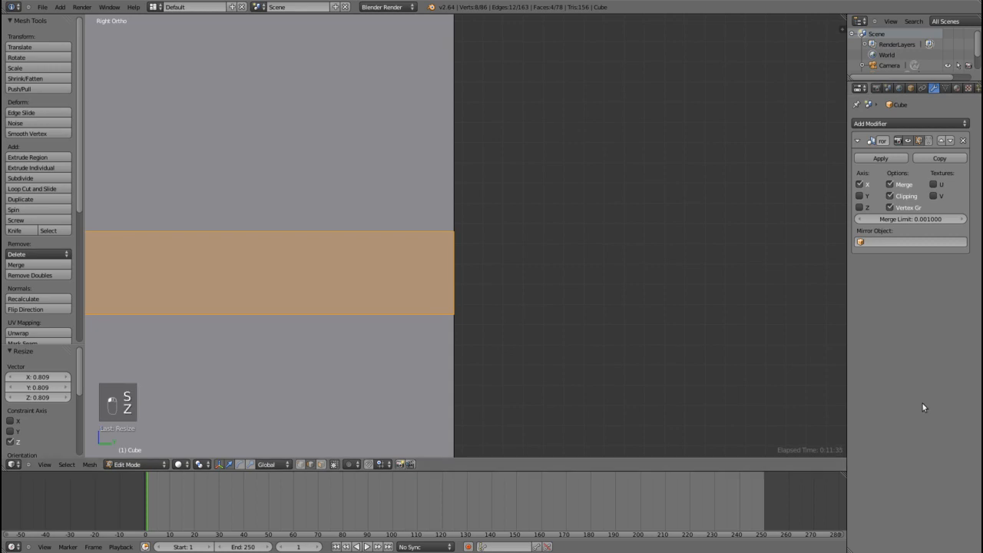
pyautogui.press('s')
pyautogui.press('z')
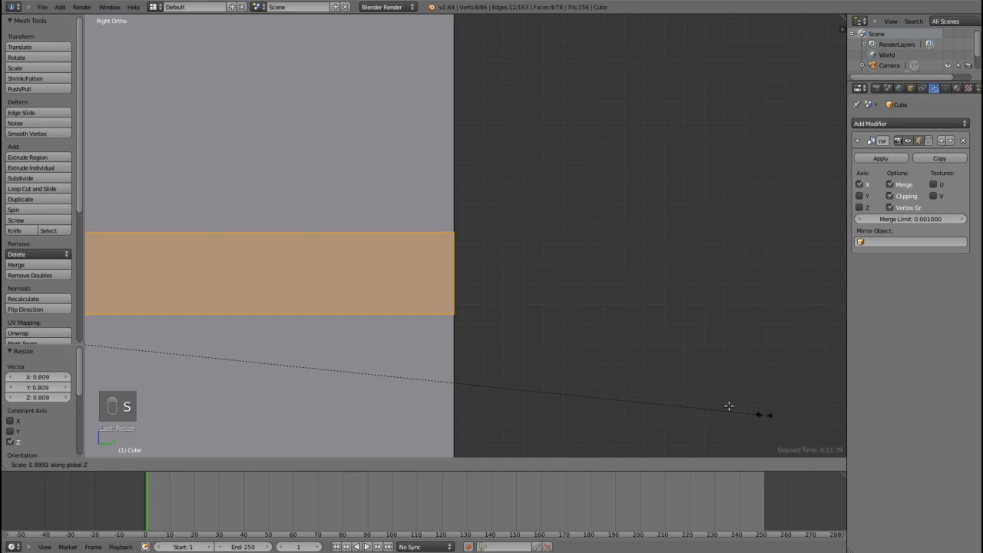
pyautogui.click(239, 275)
# - Move the narrowed loop pair 0.143 up along Z, close to the side wall's top edge
pyautogui.scroll(-3, 391, 283)
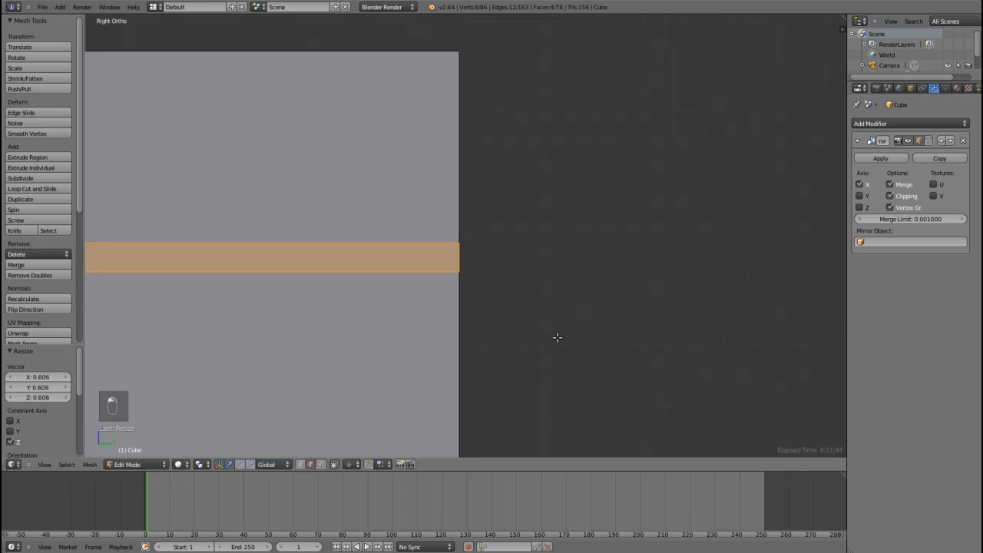
pyautogui.press('g')
pyautogui.press('z')
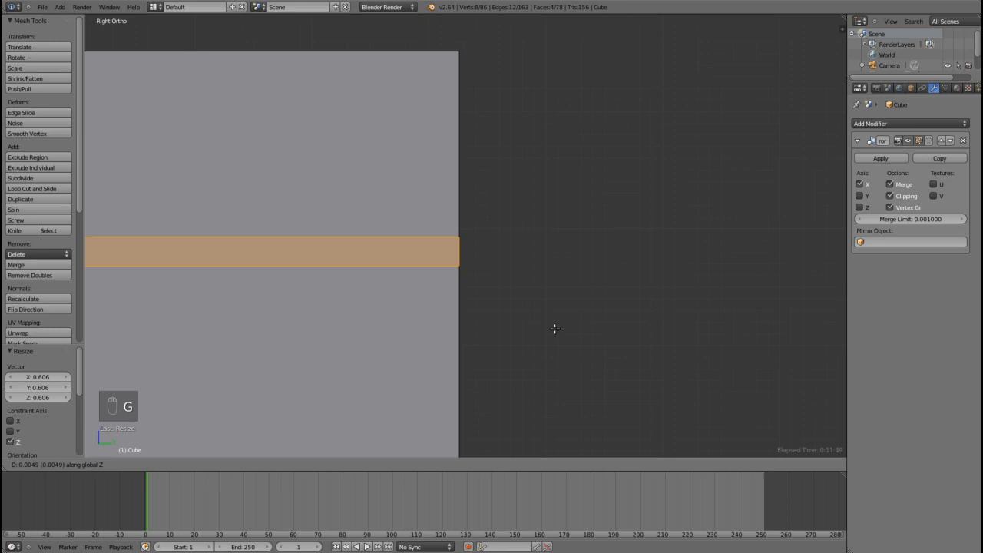
pyautogui.click(552, 171)
# - Cut one vertical edge loop through the middle of the block's depth, dividing the side into front and rear halves
pyautogui.scroll(-9, 552, 170)
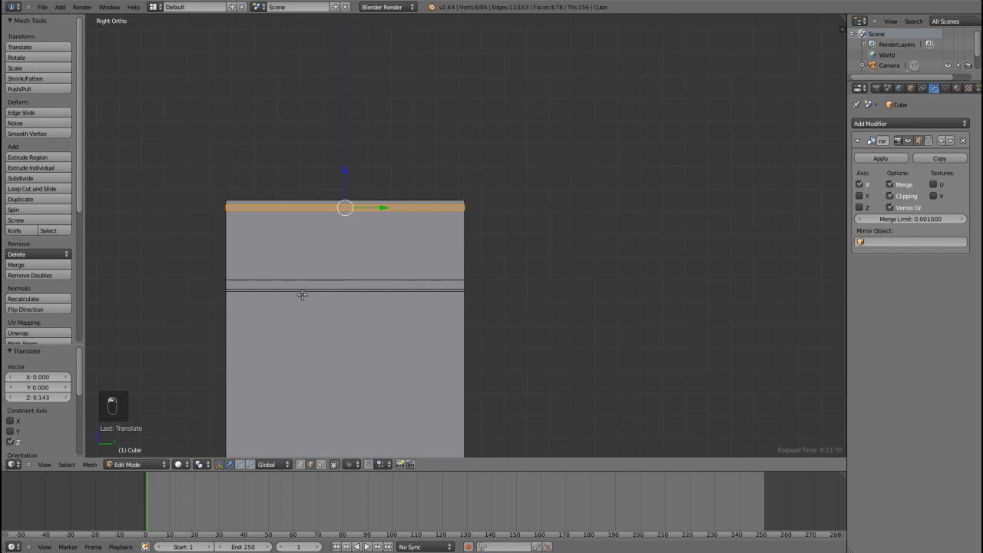
pyautogui.hotkey('ctrl', 'r')
pyautogui.click(307, 295)
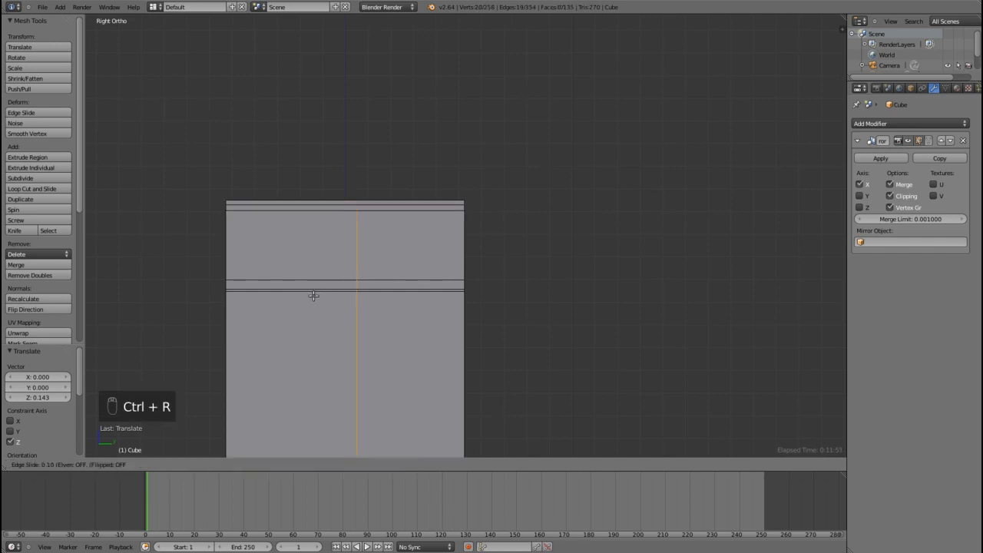
pyautogui.click(313, 296)
pyautogui.scroll(-2, 329, 285)
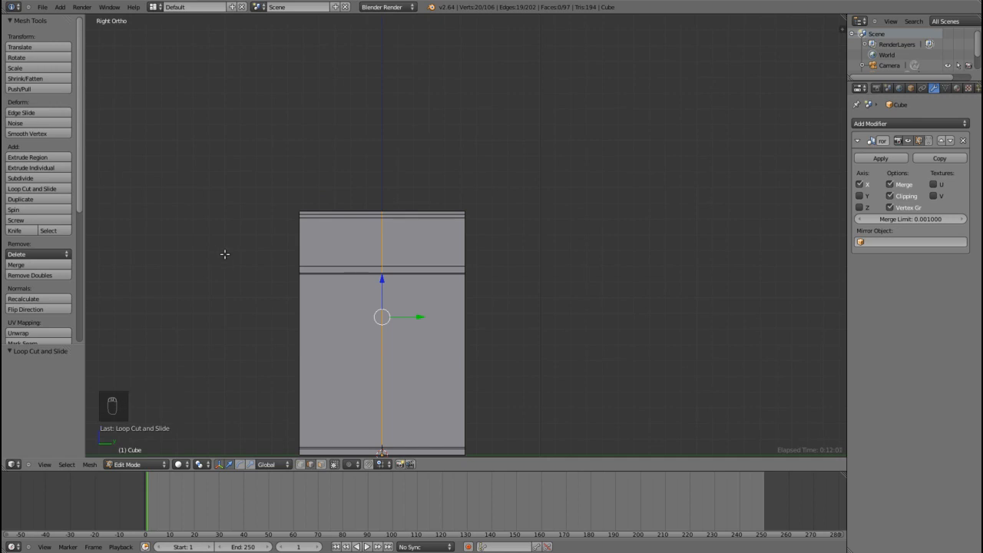
# - Select the narrow upper face on the rear half of the side wall's inner side and extrude it 0.841 to the mirror centre
pyautogui.moveTo(234, 269); pyautogui.dragTo(390, 292, button='middle')
pyautogui.scroll(4, 386, 291)
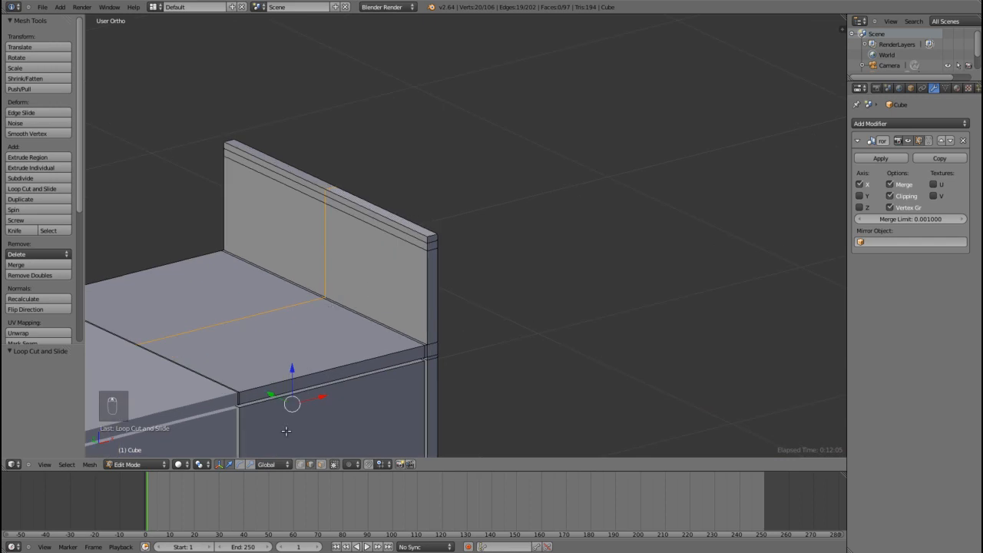
pyautogui.click(321, 464)
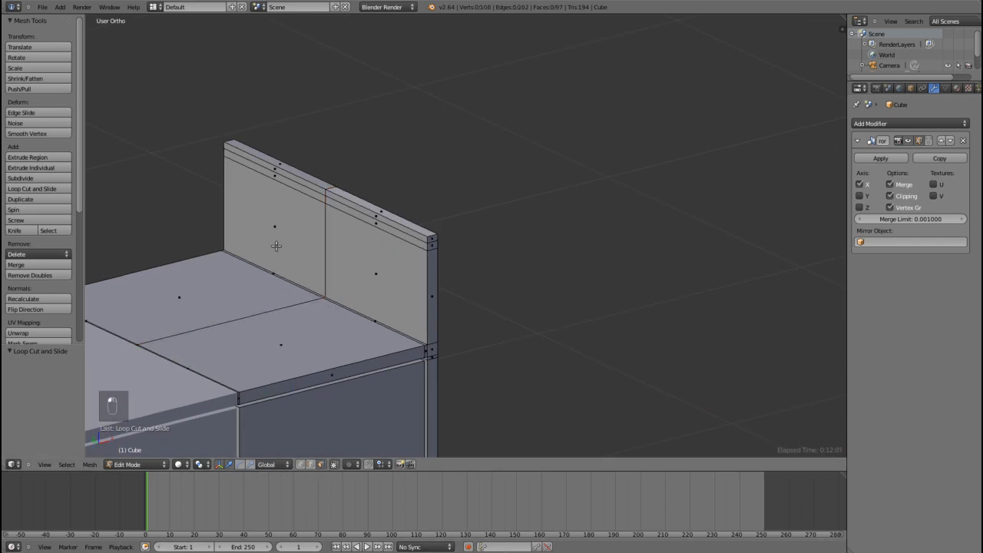
pyautogui.rightClick(274, 176)
pyautogui.scroll(-2, 311, 187)
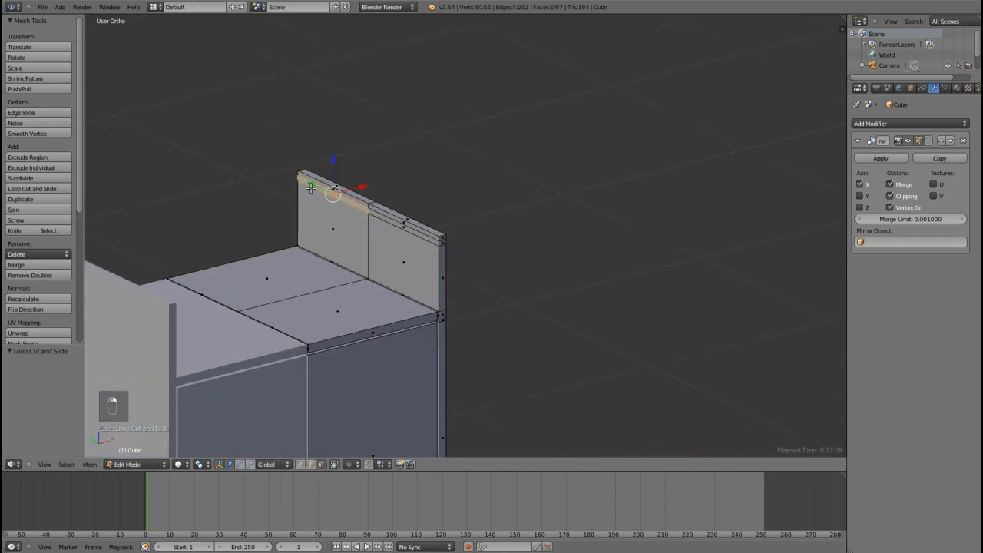
pyautogui.moveTo(336, 225); pyautogui.dragTo(281, 241, button='middle')
pyautogui.moveTo(216, 249); pyautogui.dragTo(339, 264, button='middle')
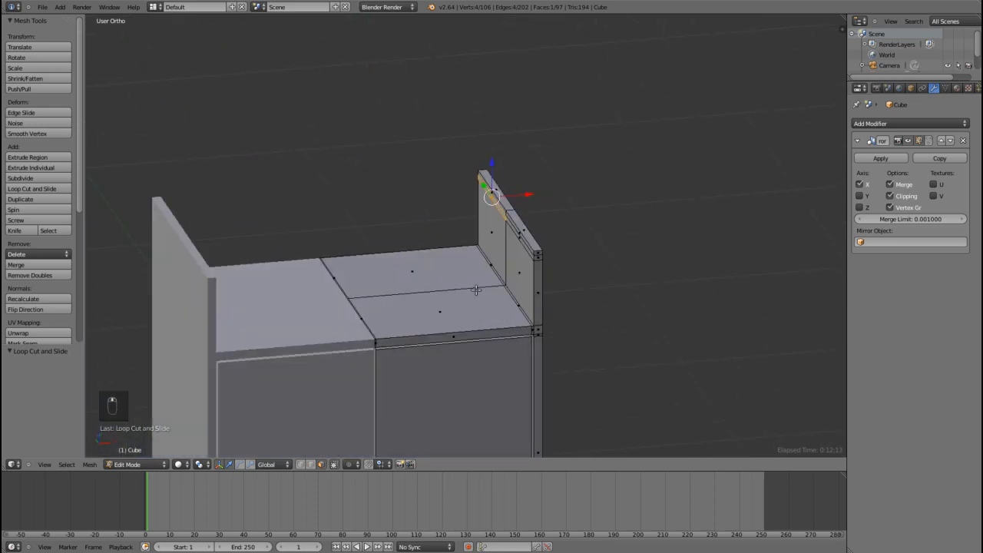
pyautogui.press('e')
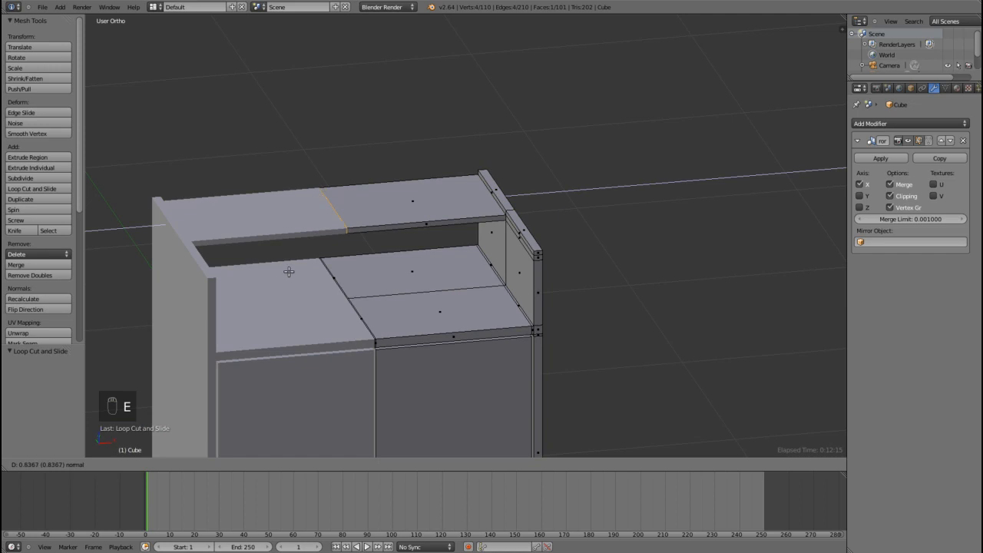
pyautogui.click(288, 271)
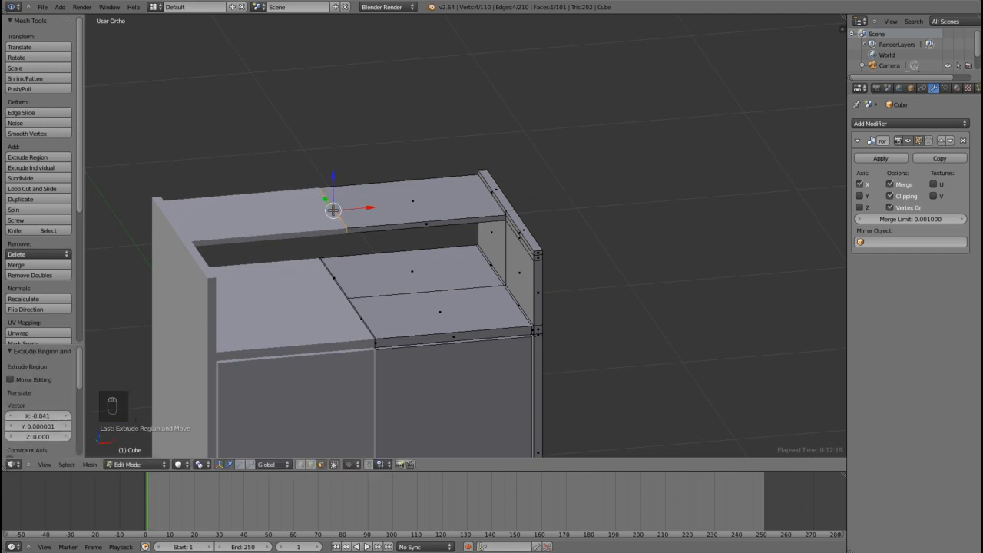
# - Cut 27 evenly spaced vertical edge loops through the front half of the block's side
pyautogui.moveTo(338, 227); pyautogui.dragTo(440, 243, button='middle')
pyautogui.moveTo(630, 278); pyautogui.dragTo(502, 268, button='middle')
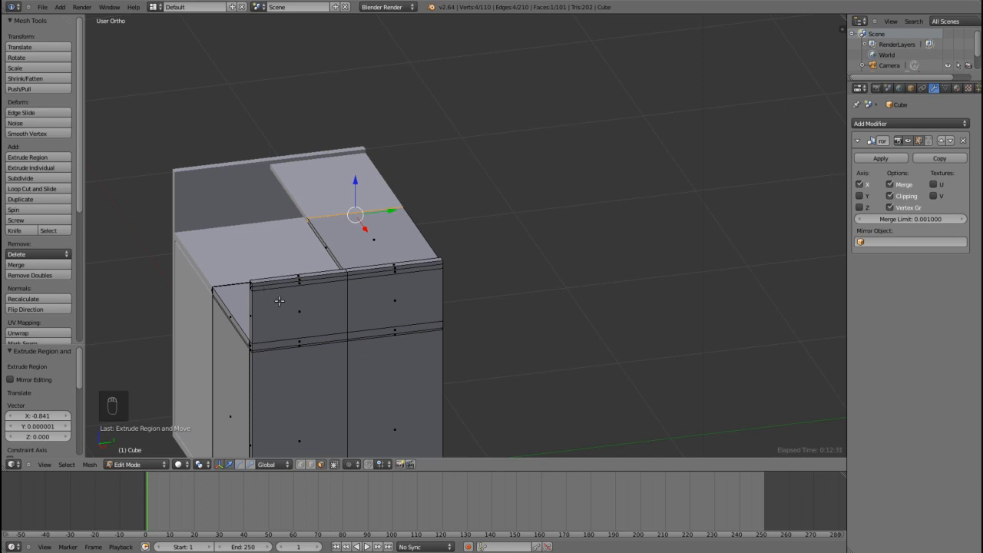
pyautogui.keyDown('shift'); pyautogui.moveTo(287, 303); pyautogui.dragTo(373, 260, button='middle'); pyautogui.keyUp('shift')
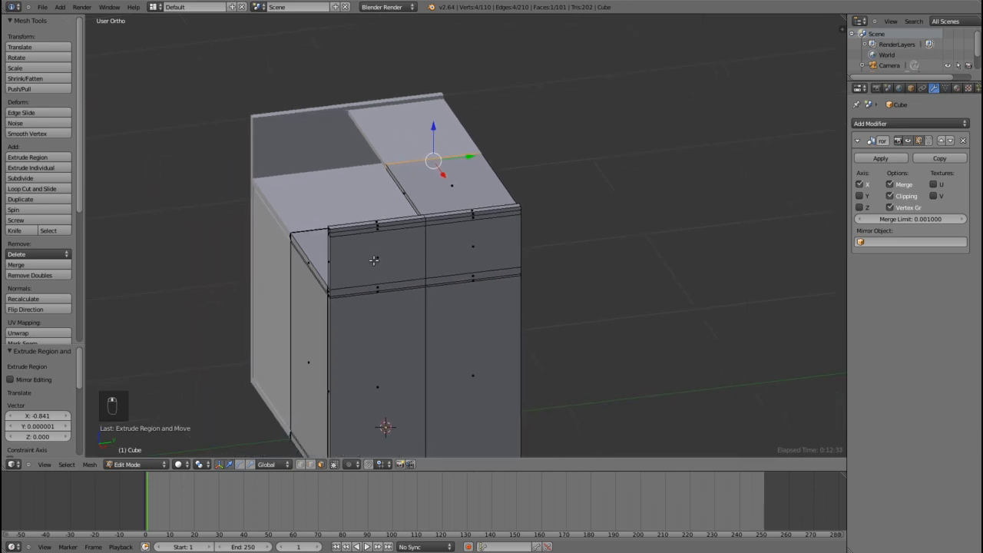
pyautogui.press('KP_3')
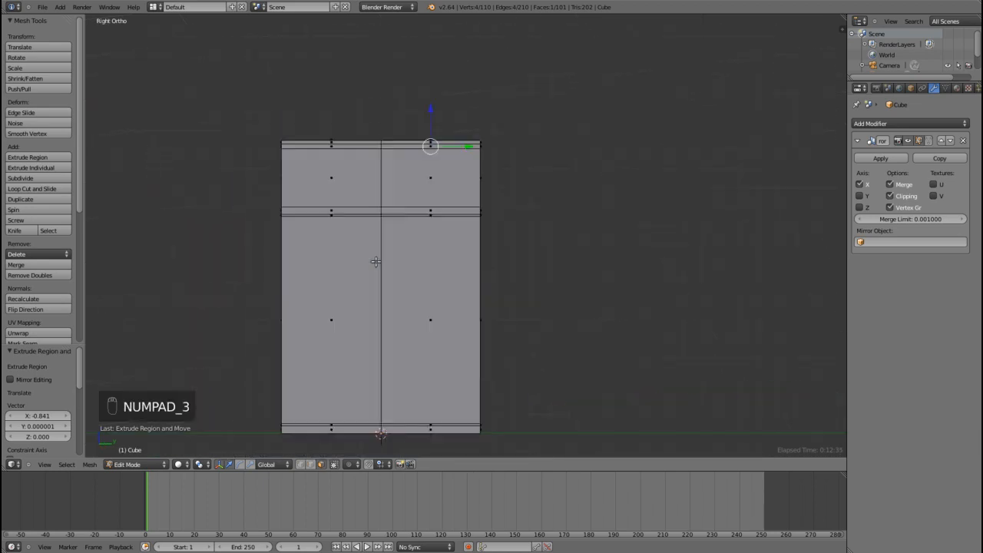
pyautogui.scroll(3, 376, 215)
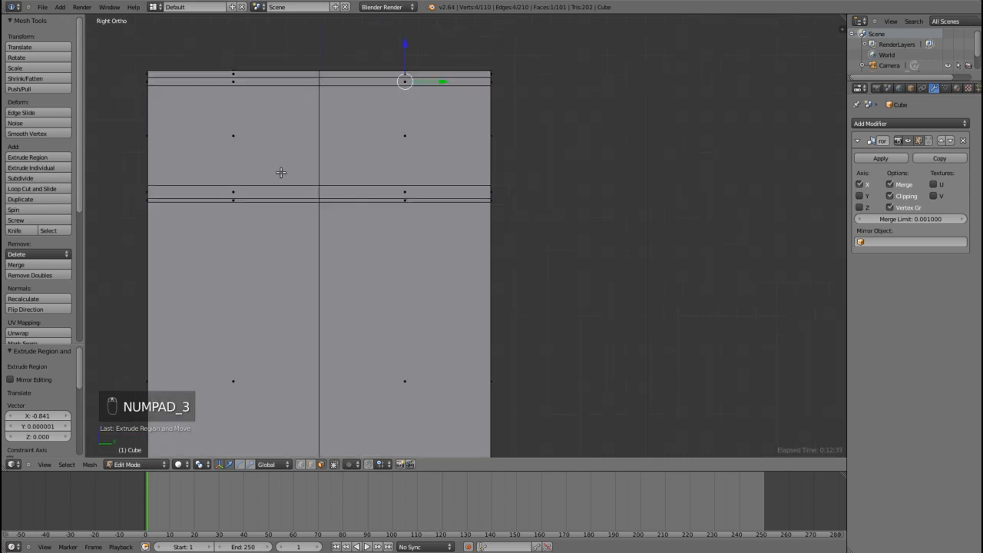
pyautogui.keyDown('shift'); pyautogui.moveTo(281, 172); pyautogui.dragTo(497, 262, button='middle'); pyautogui.keyUp('shift')
pyautogui.scroll(1, 472, 258)
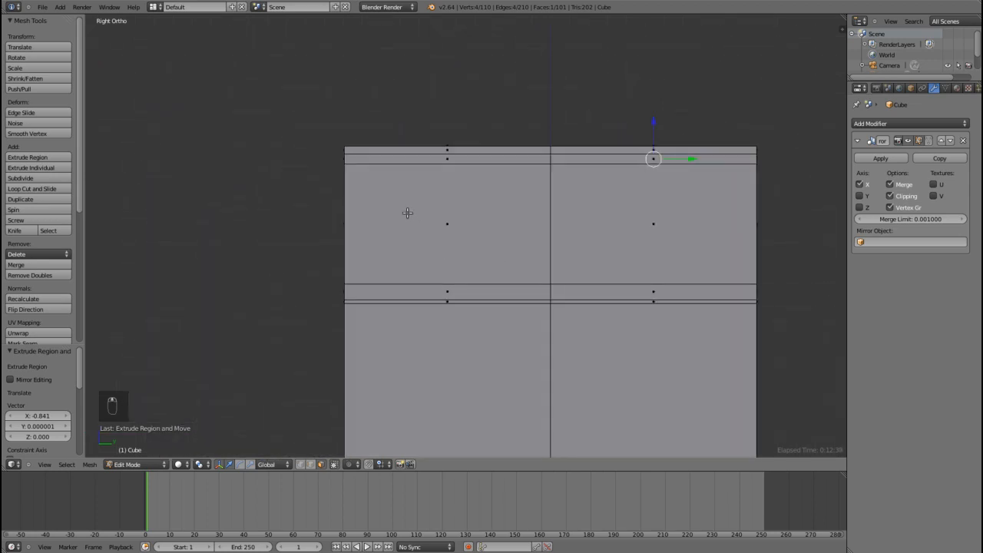
pyautogui.hotkey('ctrl', 'r')
pyautogui.scroll(6, 417, 161)
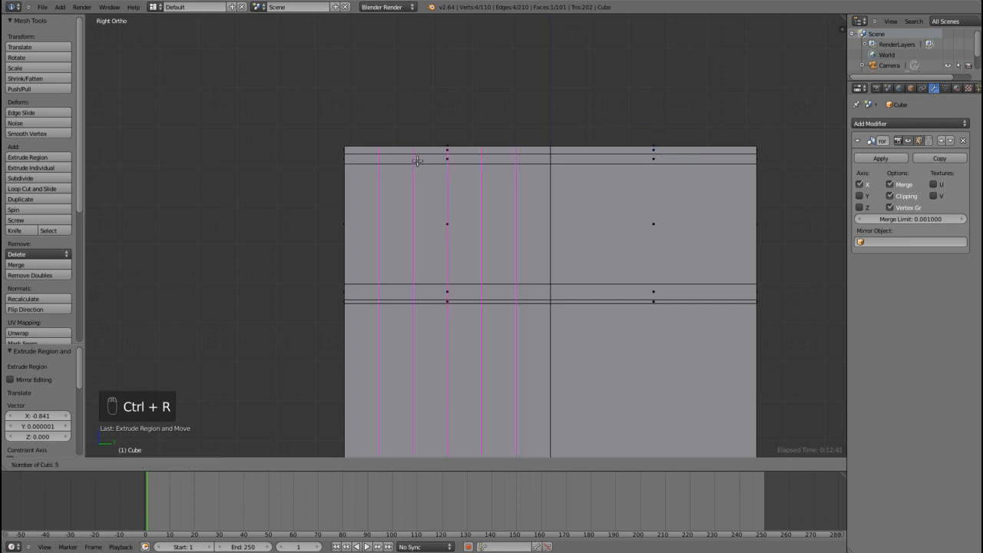
pyautogui.scroll(18, 417, 161)
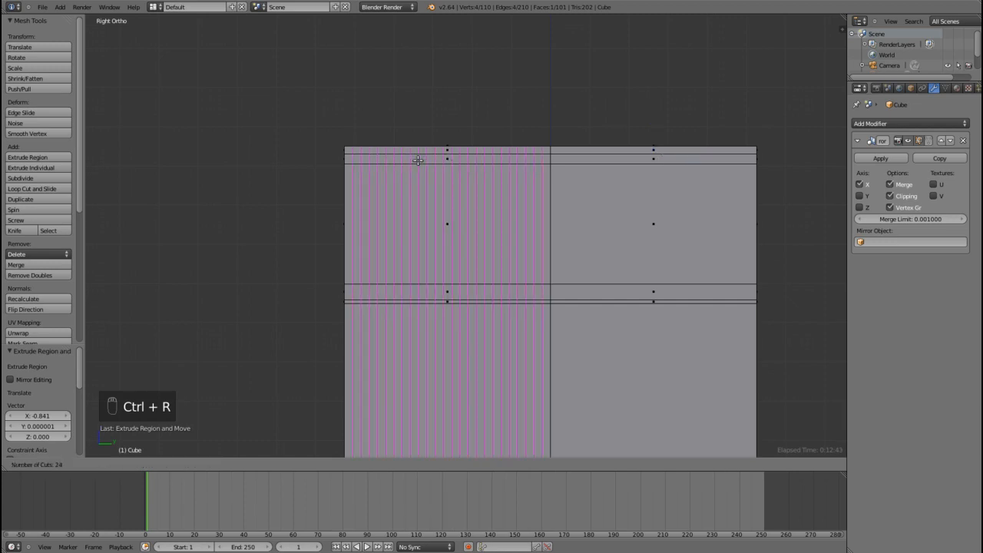
pyautogui.scroll(1, 417, 160)
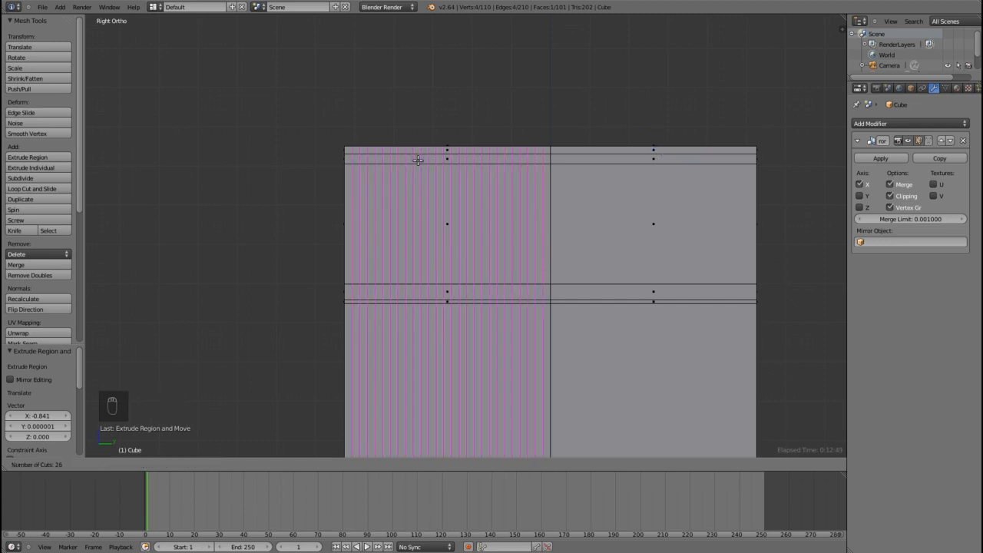
pyautogui.scroll(-1, 417, 160)
pyautogui.click(417, 159)
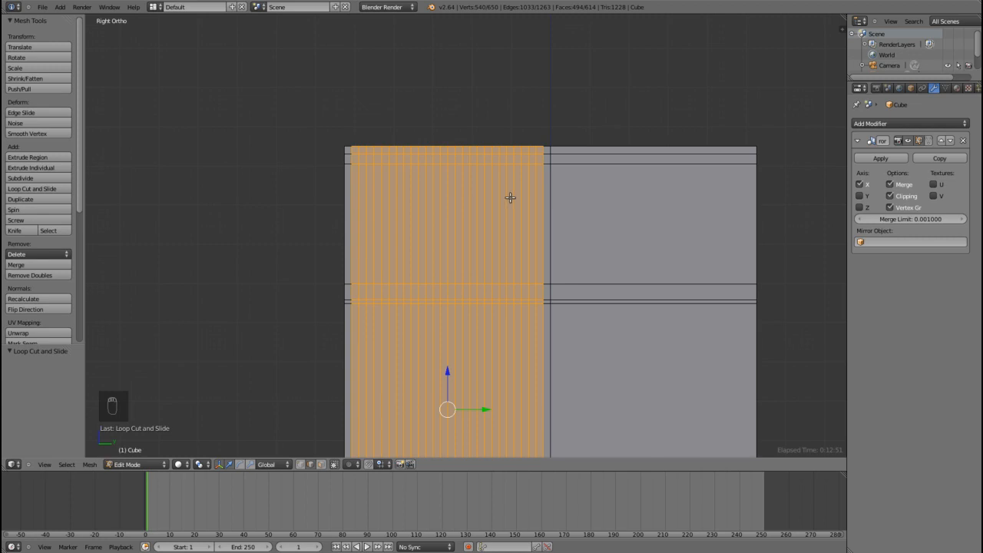
# - Cut 18 evenly spaced, centred horizontal edge loops around the raised side wall's large middle band
pyautogui.hotkey('ctrl', 'r')
pyautogui.scroll(17, 509, 197)
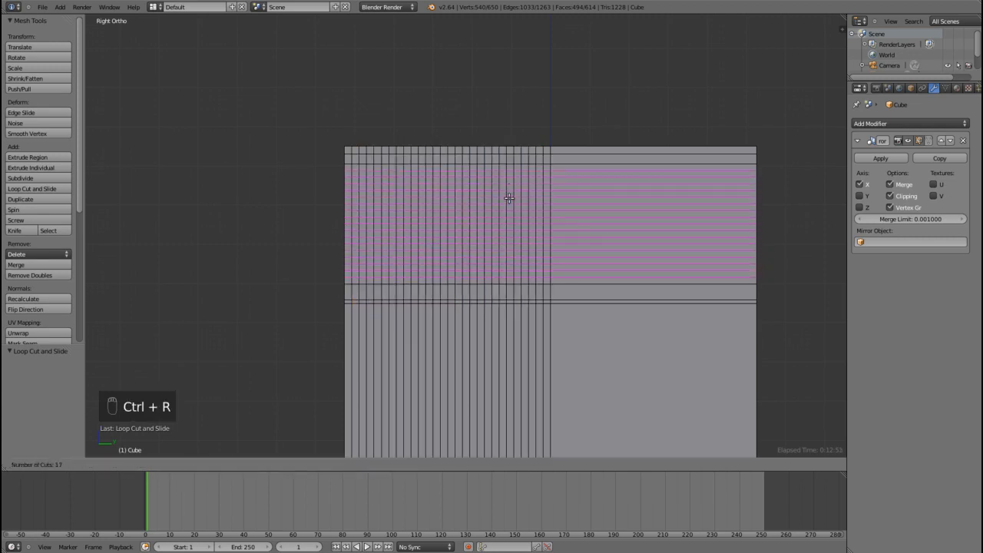
pyautogui.click(509, 197)
pyautogui.rightClick(509, 198)
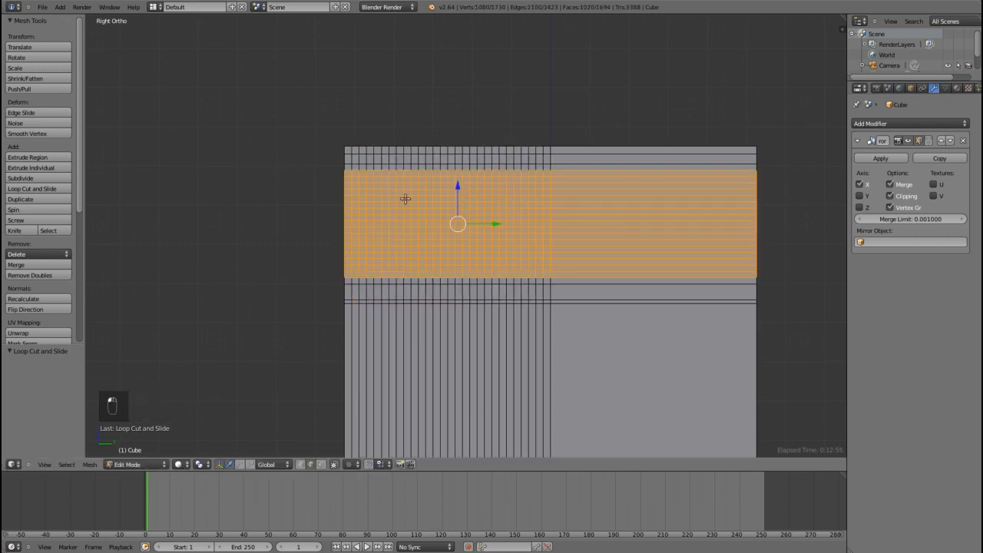
# - Select the short edge at the side wall's upper front corner and move it about 0.009 along Y and -0.010 along Z
pyautogui.moveTo(311, 178); pyautogui.dragTo(338, 197, button='middle')
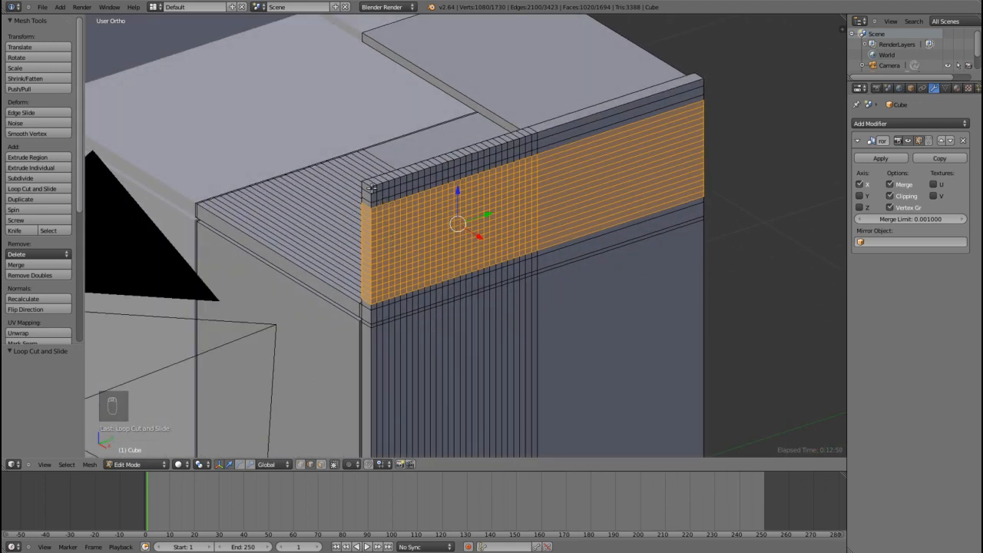
pyautogui.rightClick(367, 184)
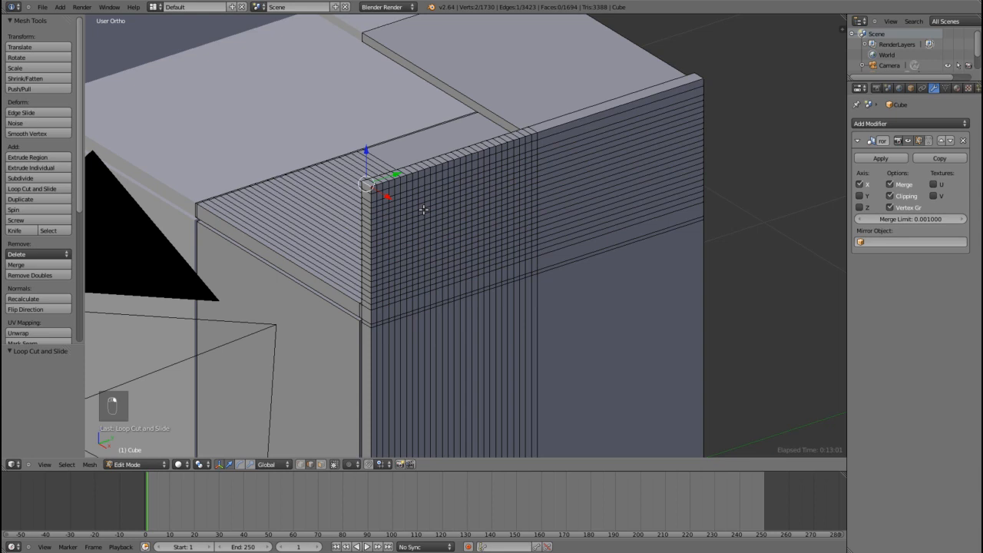
pyautogui.press('KP_3')
pyautogui.keyDown('shift'); pyautogui.moveTo(242, 82); pyautogui.dragTo(434, 279, button='middle'); pyautogui.keyUp('shift')
pyautogui.scroll(5, 395, 261)
pyautogui.keyDown('shift'); pyautogui.moveTo(299, 227); pyautogui.dragTo(436, 313, button='middle'); pyautogui.keyUp('shift')
pyautogui.middleClick(427, 301)
pyautogui.scroll(5, 426, 300)
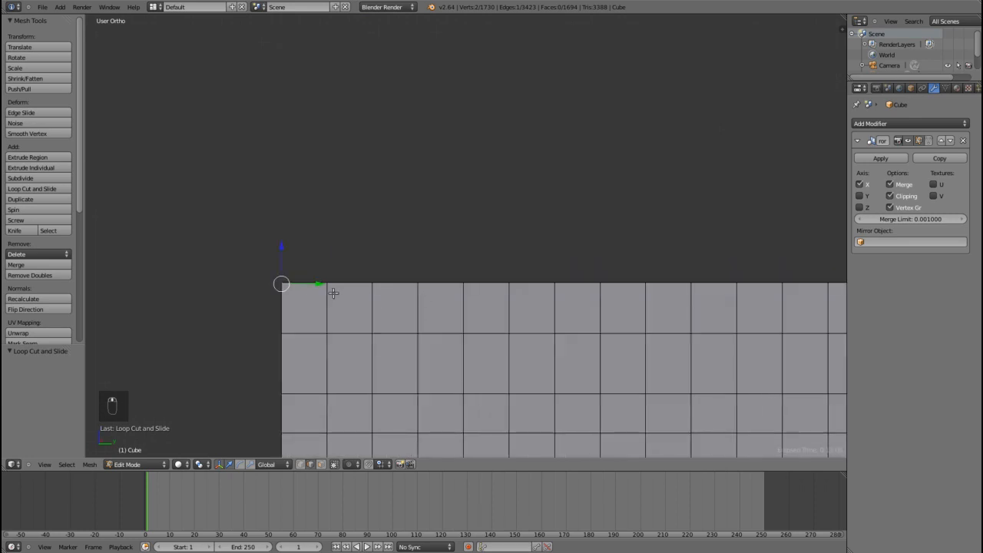
pyautogui.press('g')
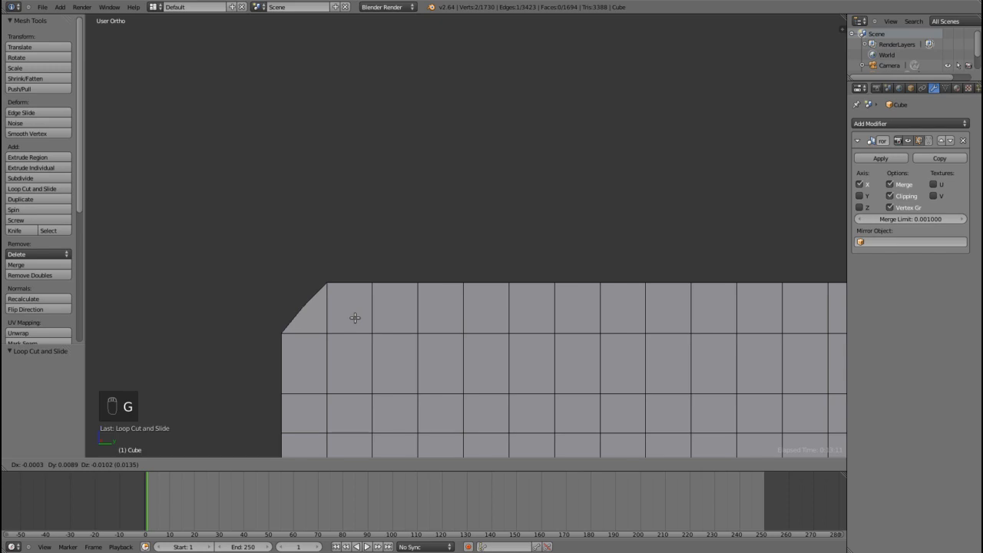
pyautogui.click(355, 317)
# - Enable proportional editing for the selected corner edge and view the model from the right side
pyautogui.scroll(-5, 353, 317)
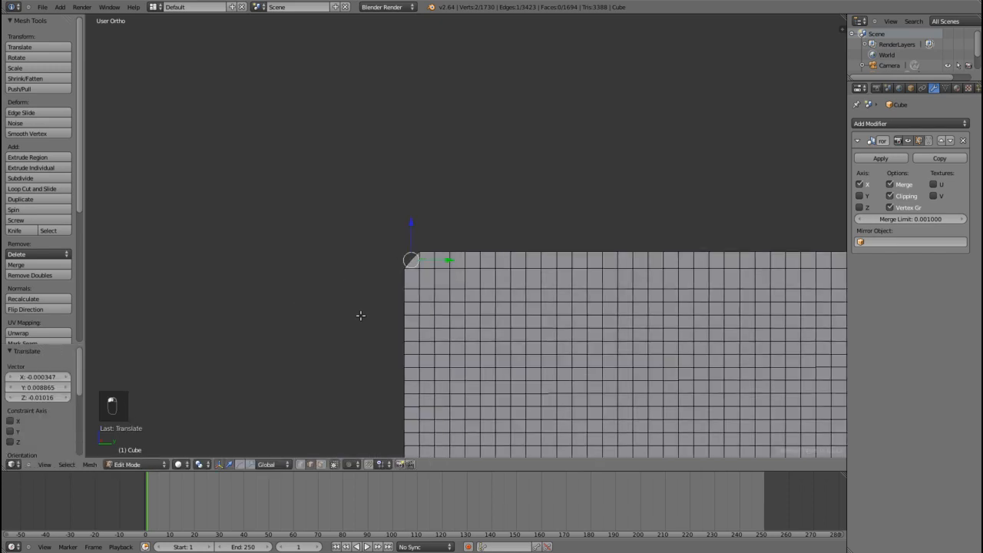
pyautogui.scroll(-4, 401, 290)
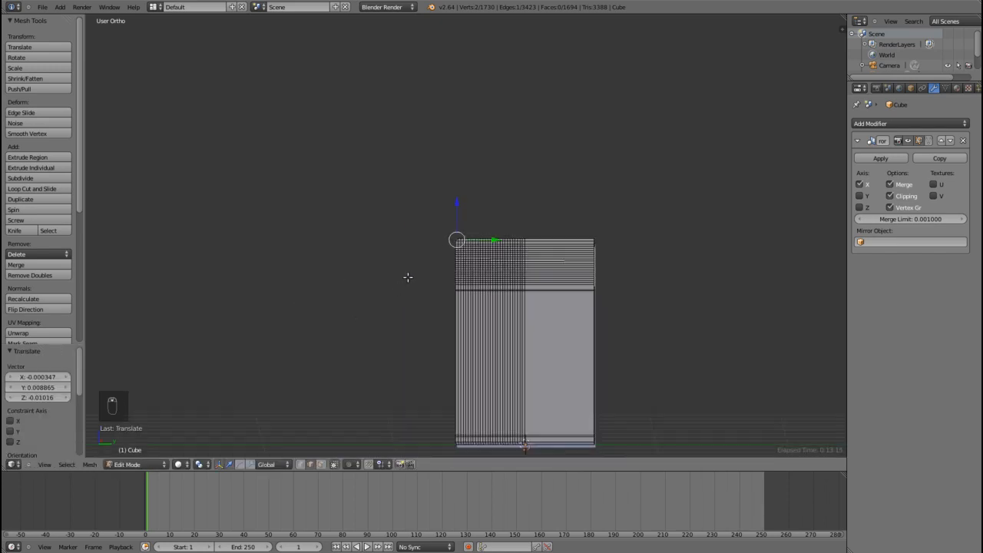
pyautogui.click(350, 463)
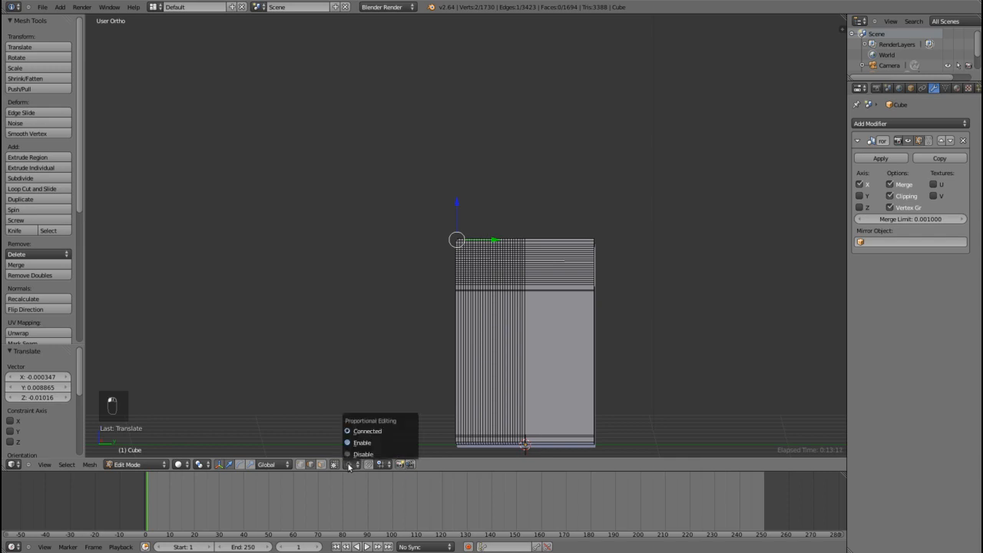
pyautogui.click(361, 443)
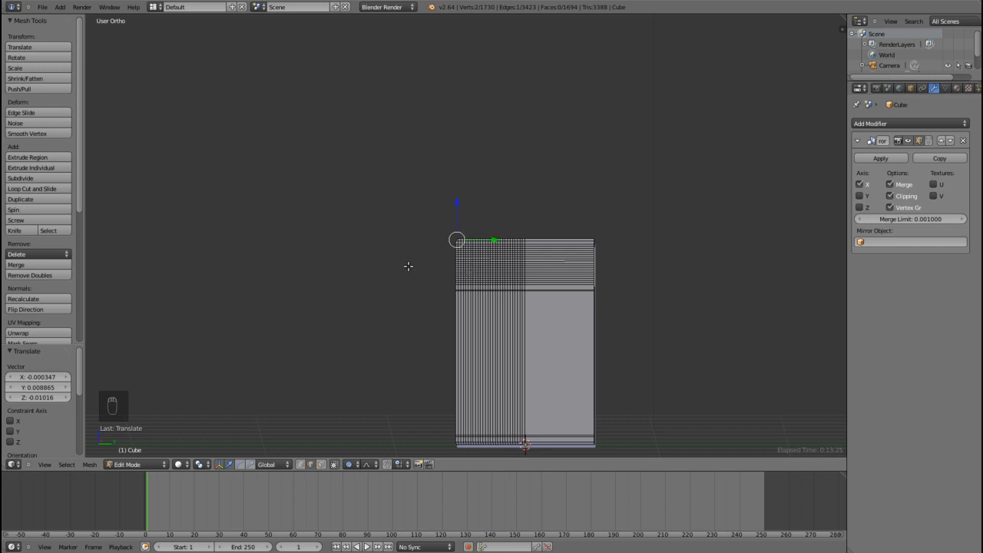
pyautogui.press('KP_3')
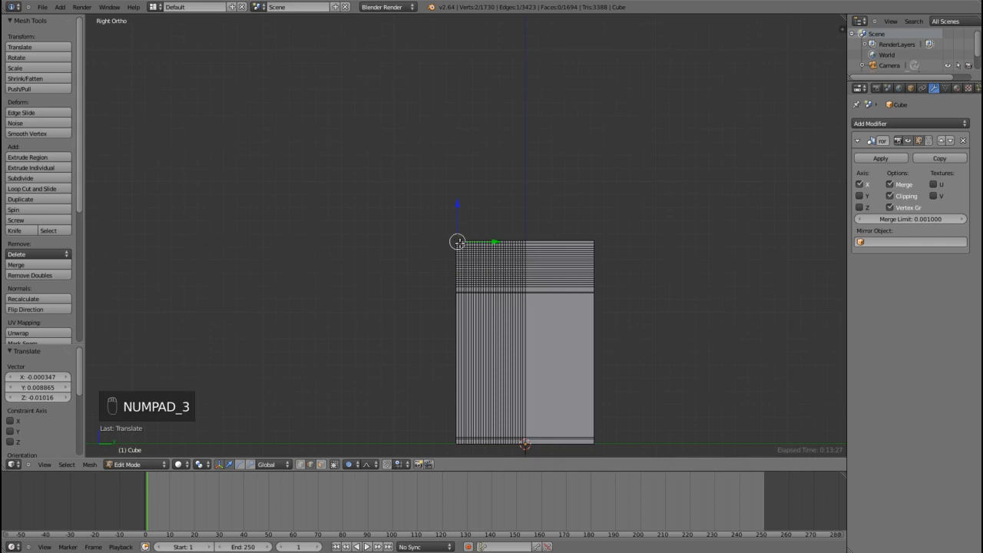
# - Move the side wall's upper front corner edge about 0.127 along Y and -0.133 along Z, using smooth falloff with proportional size 0.32
pyautogui.scroll(7, 457, 243)
pyautogui.scroll(-1, 436, 256)
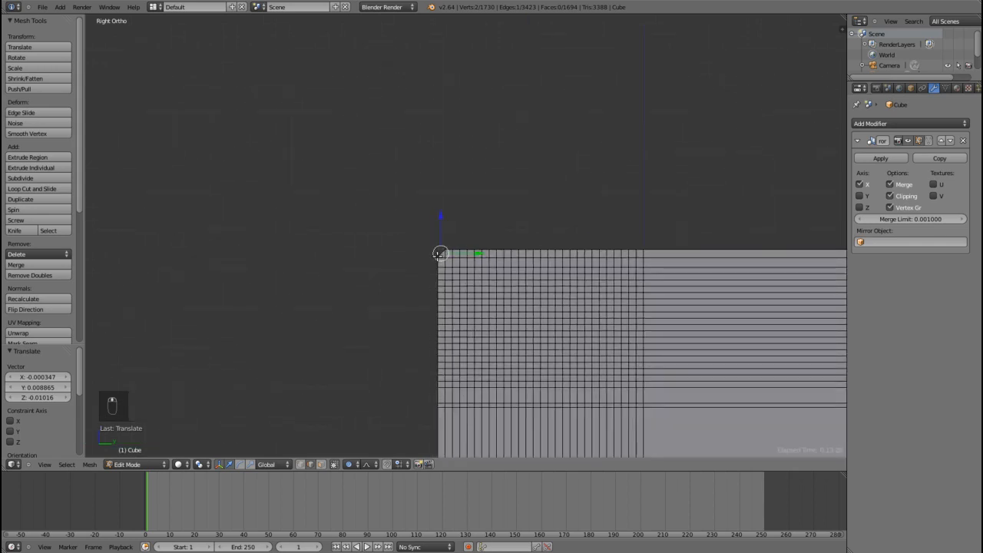
pyautogui.press('g')
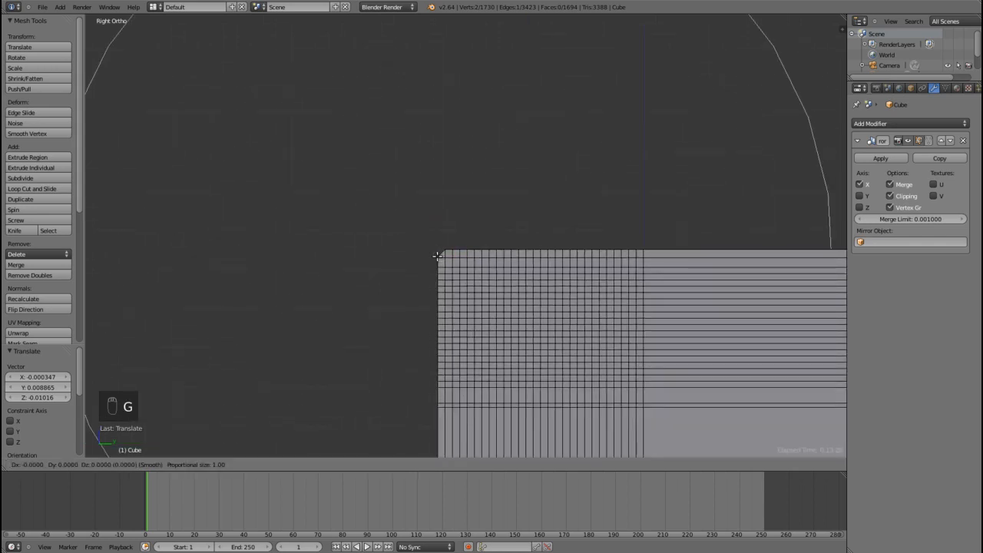
pyautogui.scroll(12, 437, 256)
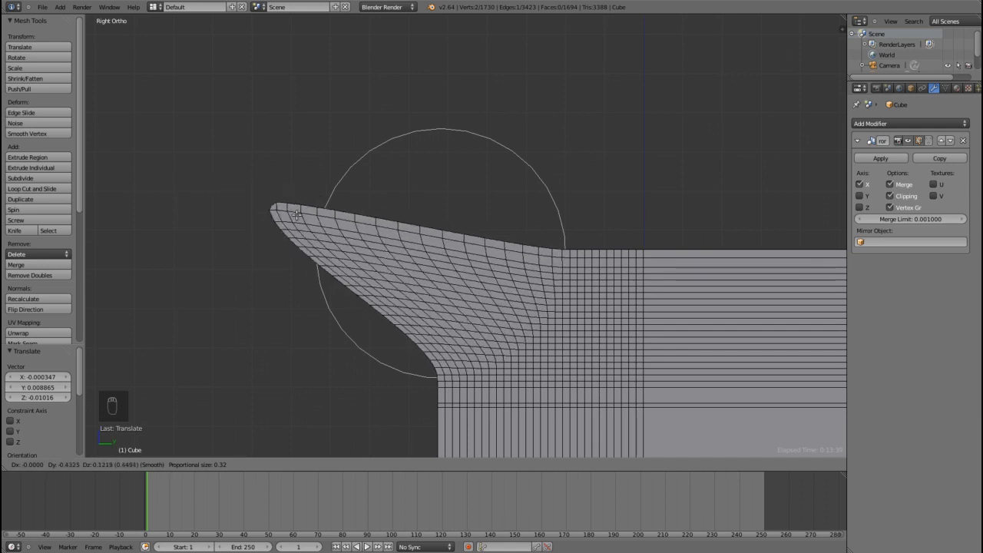
pyautogui.scroll(-5, 384, 231)
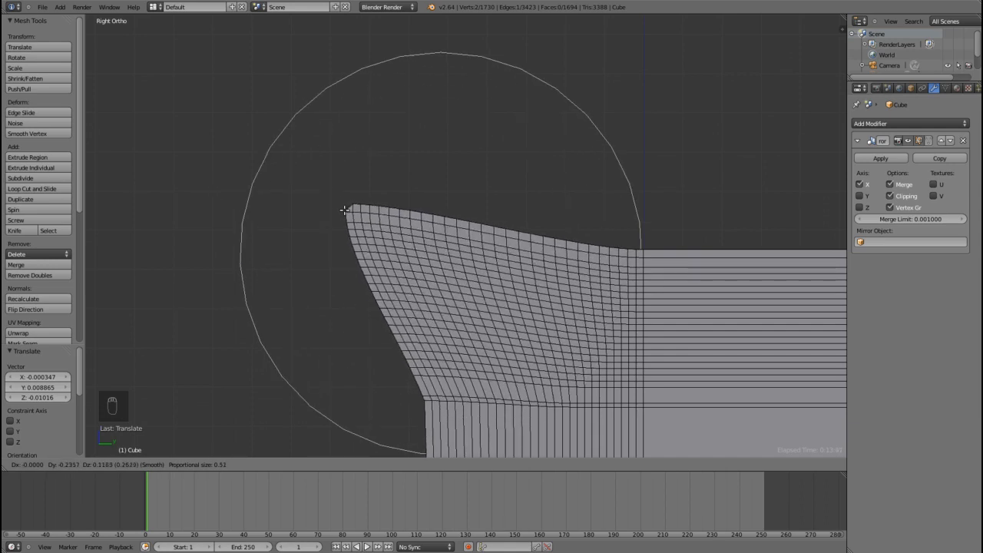
pyautogui.scroll(11, 345, 210)
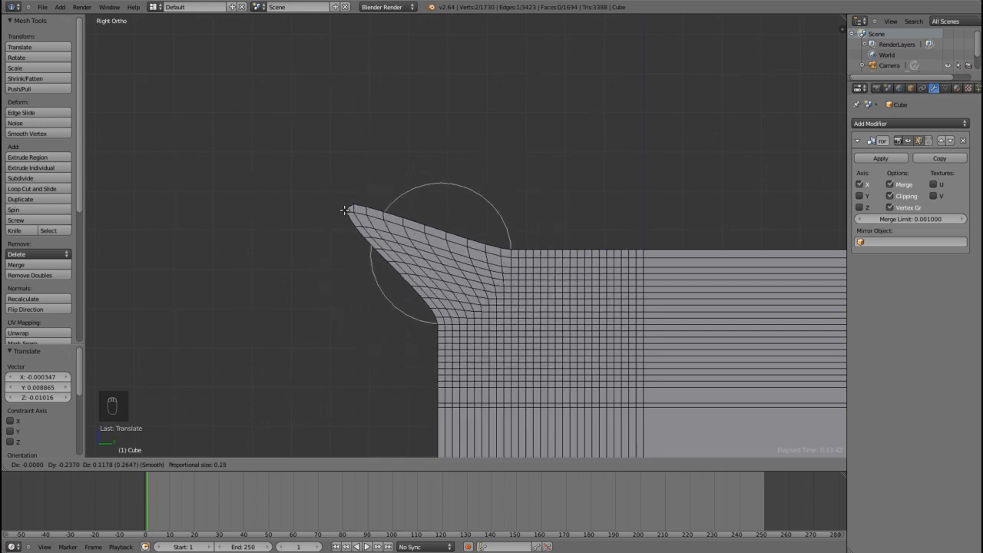
pyautogui.scroll(-4, 345, 210)
pyautogui.scroll(-2, 345, 210)
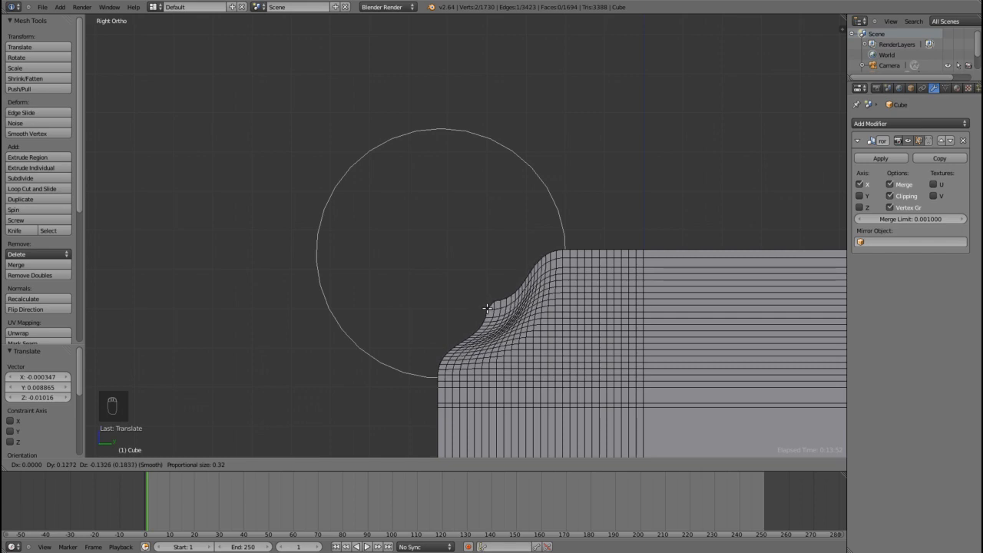
pyautogui.click(486, 308)
# - Disable proportional editing after shaping the side wall's front corner
pyautogui.moveTo(465, 287)
pyautogui.mouseDown(button='middle')
pyautogui.moveTo(419, 277)
pyautogui.moveTo(465, 305)
pyautogui.mouseUp(button='middle')
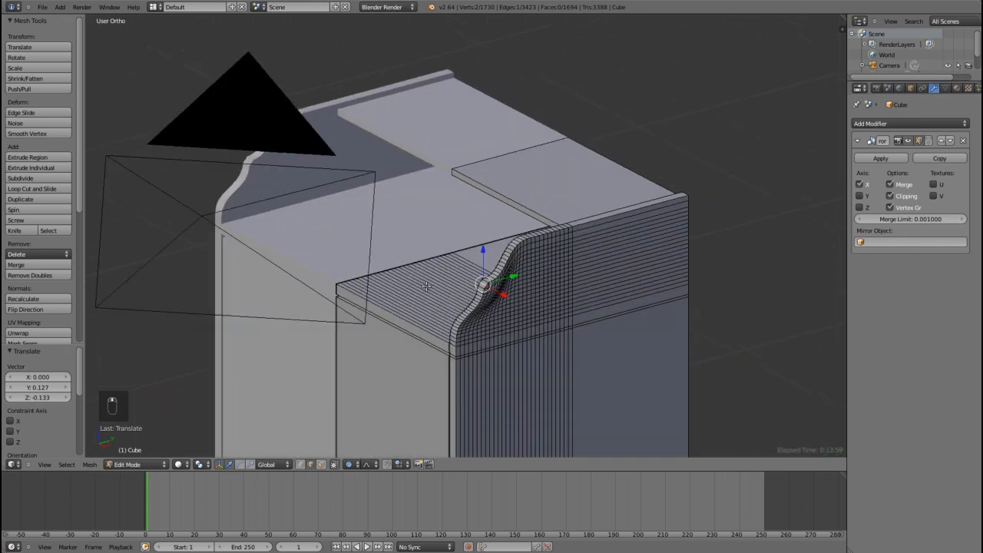
pyautogui.scroll(-1, 425, 286)
pyautogui.moveTo(406, 286)
pyautogui.mouseDown(button='middle')
pyautogui.moveTo(431, 299)
pyautogui.moveTo(406, 288)
pyautogui.moveTo(413, 274)
pyautogui.mouseUp(button='middle')
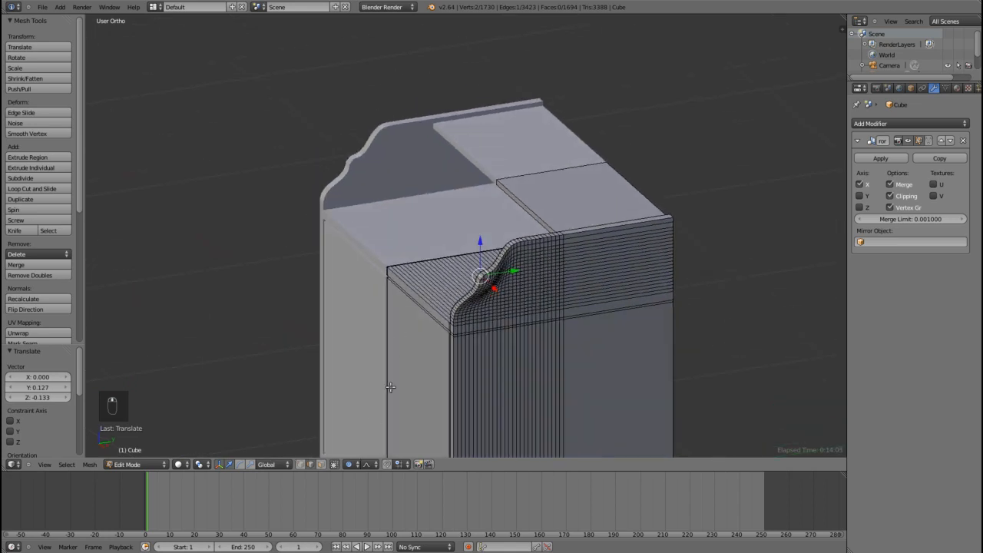
pyautogui.click(349, 464)
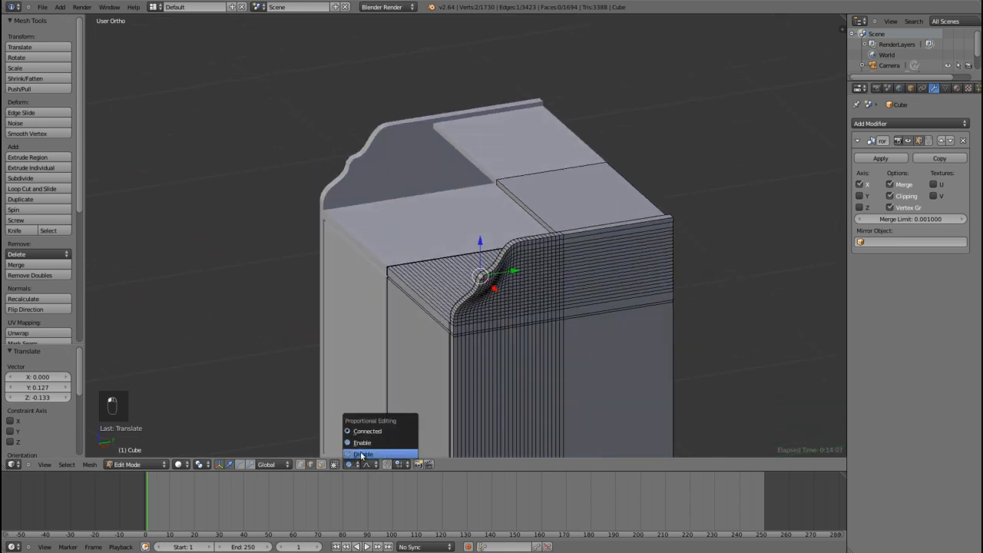
pyautogui.click(363, 455)
# - From the top view, cut two evenly spaced, centred edge loops parallel to X through the rear half of the block
pyautogui.moveTo(380, 280); pyautogui.dragTo(417, 275, button='middle')
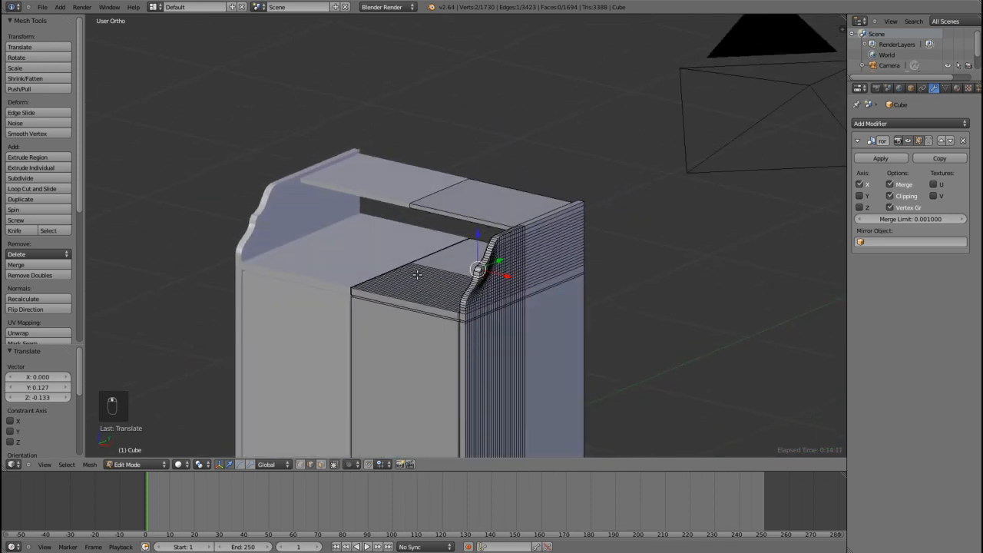
pyautogui.scroll(-1, 417, 274)
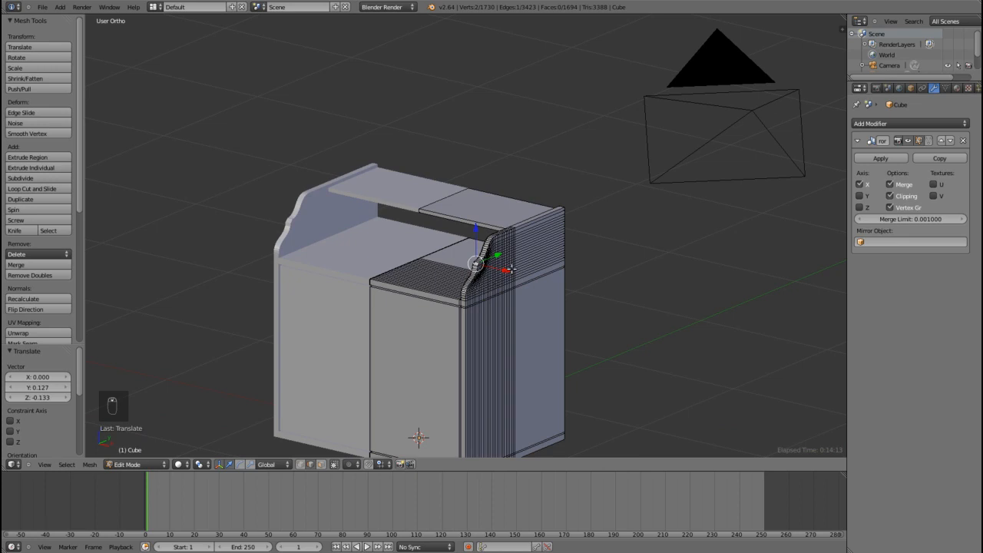
pyautogui.moveTo(397, 235); pyautogui.dragTo(387, 297, button='middle')
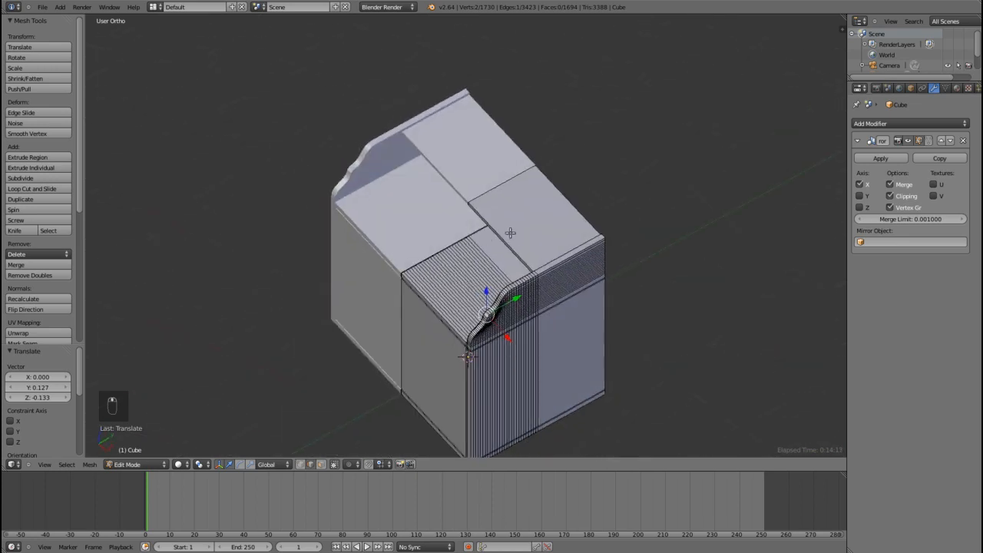
pyautogui.moveTo(510, 219); pyautogui.dragTo(417, 276, button='middle')
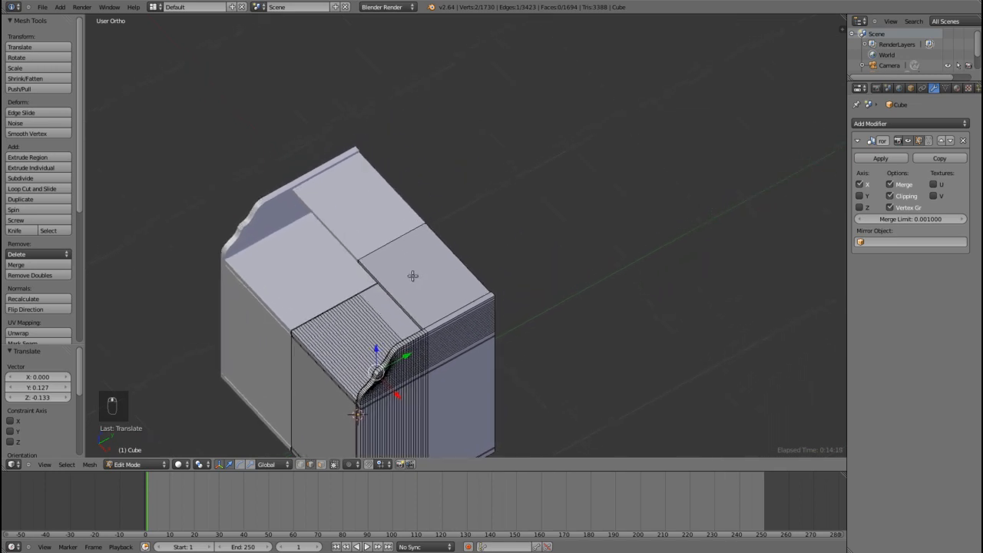
pyautogui.scroll(2, 417, 277)
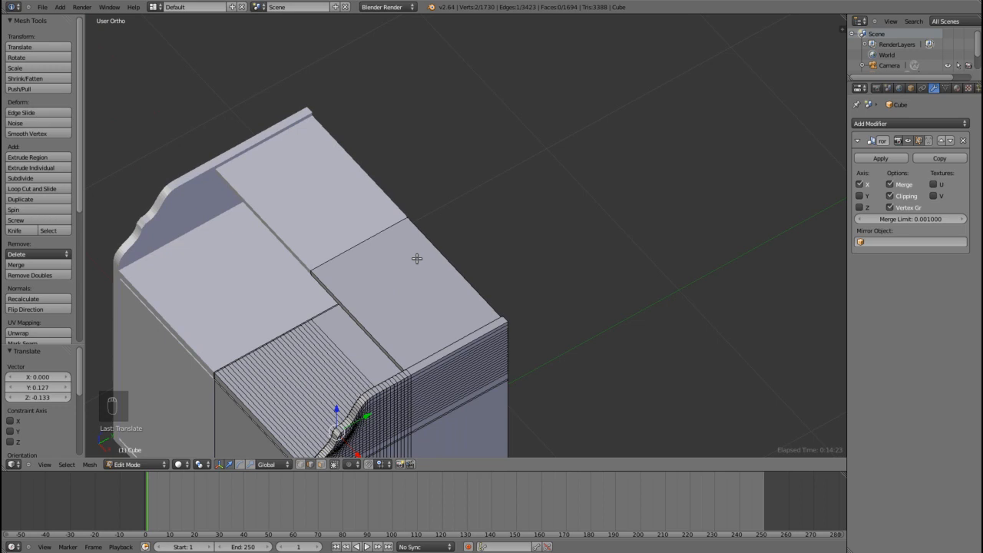
pyautogui.press('KP_7')
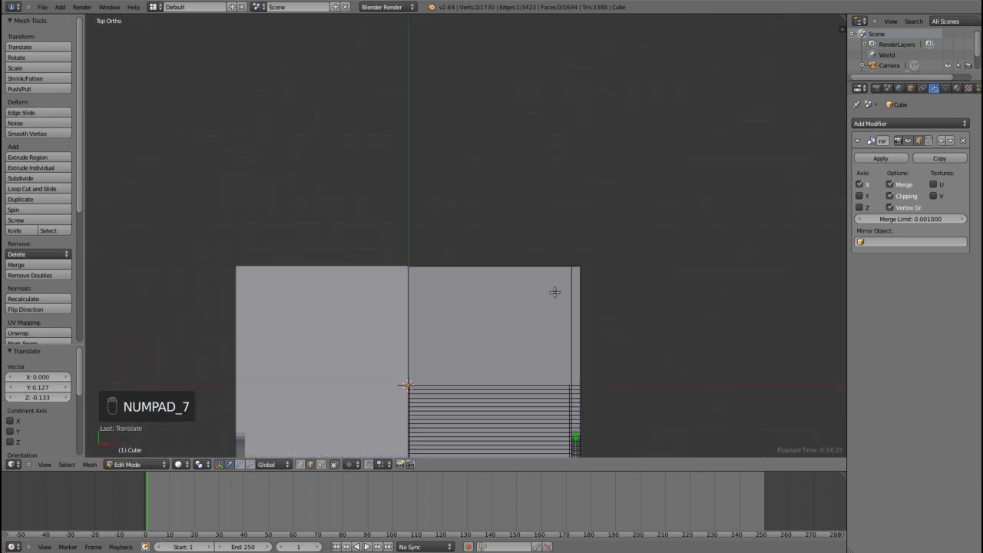
pyautogui.hotkey('ctrl', 'r')
pyautogui.scroll(1, 577, 293)
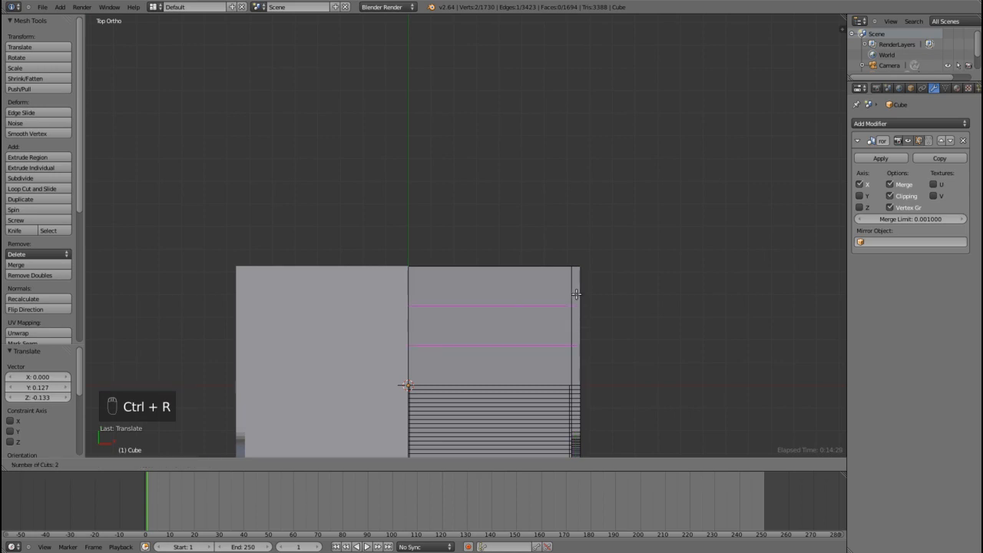
pyautogui.click(577, 293)
pyautogui.rightClick(577, 294)
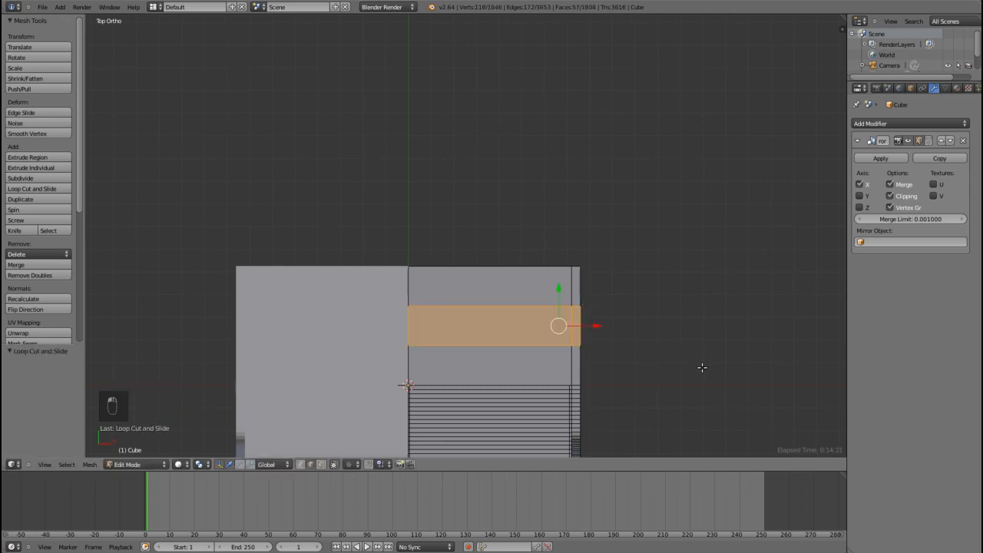
# - Bring the two new rear loops closer together by scaling them along Y to about 0.486 and again to about 0.813
pyautogui.keyDown('shift'); pyautogui.moveTo(702, 368); pyautogui.dragTo(586, 330, button='middle'); pyautogui.keyUp('shift')
pyautogui.press('s')
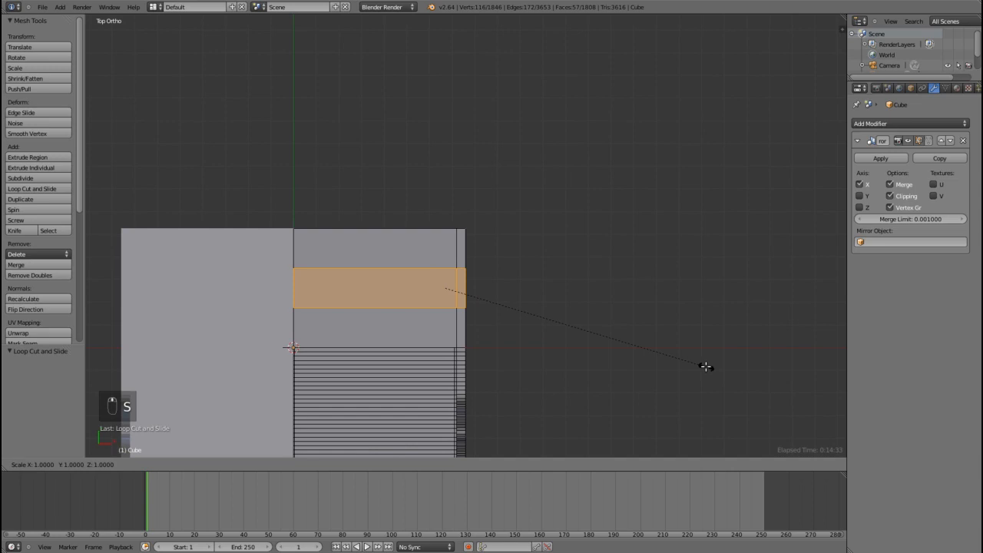
pyautogui.press('y')
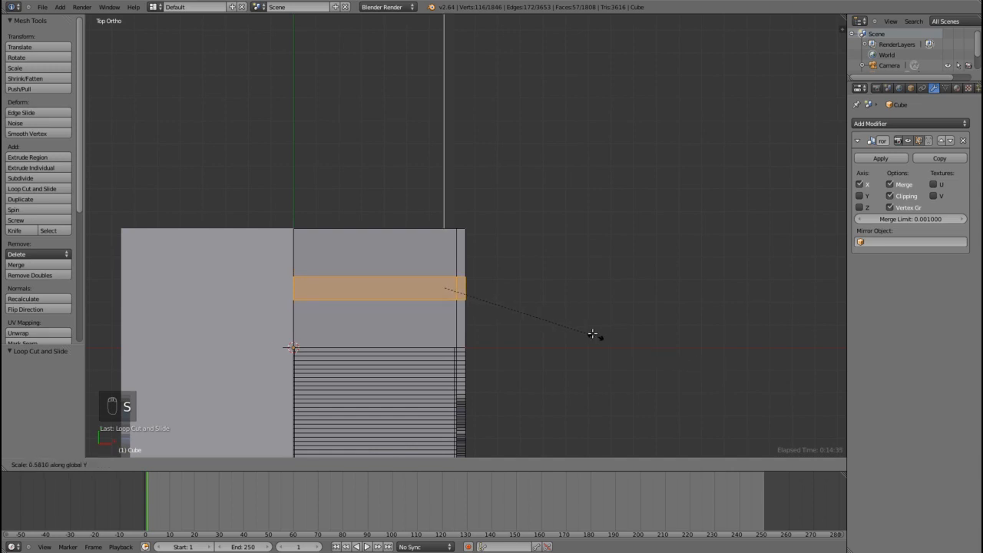
pyautogui.click(570, 330)
pyautogui.scroll(6, 558, 330)
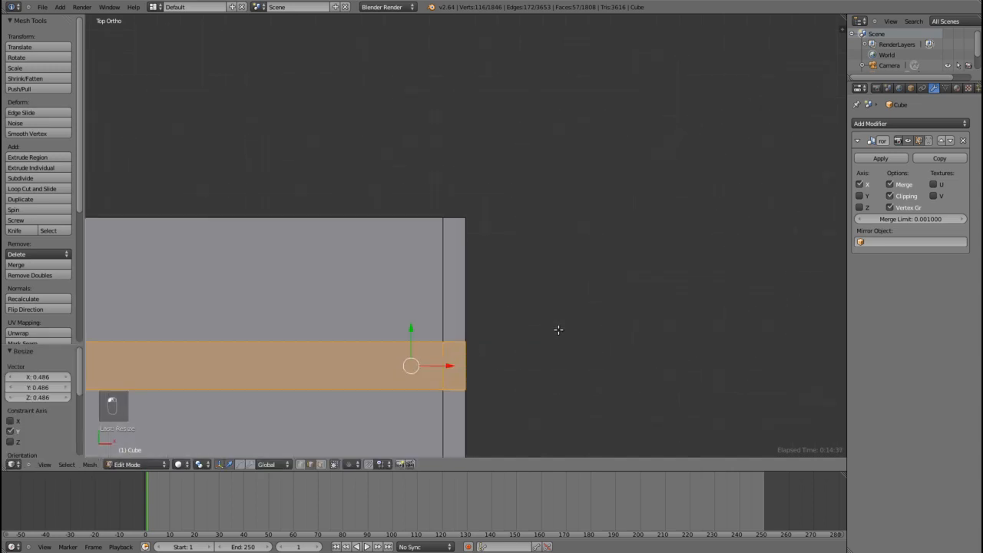
pyautogui.keyDown('shift'); pyautogui.moveTo(545, 346); pyautogui.dragTo(555, 135, button='middle'); pyautogui.keyUp('shift')
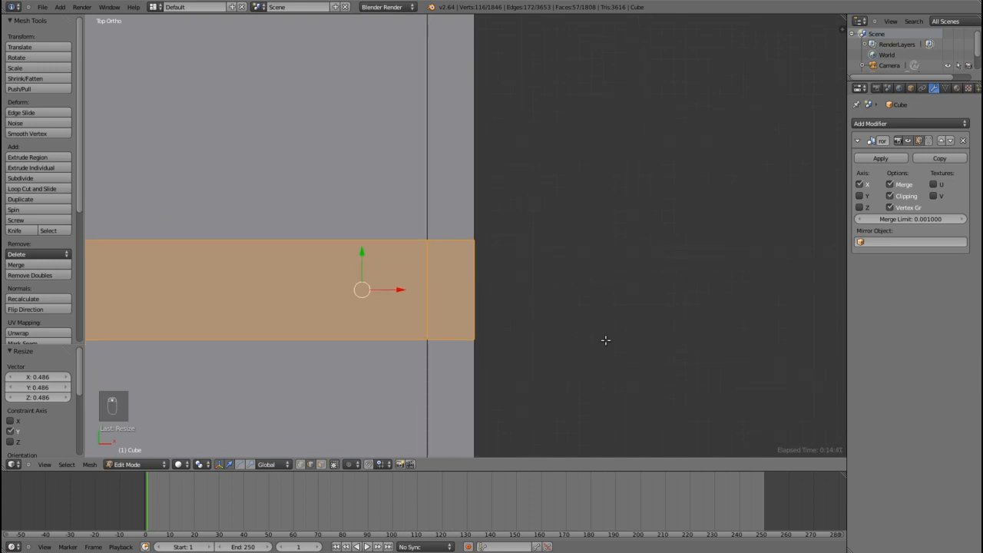
pyautogui.press('s')
pyautogui.press('y')
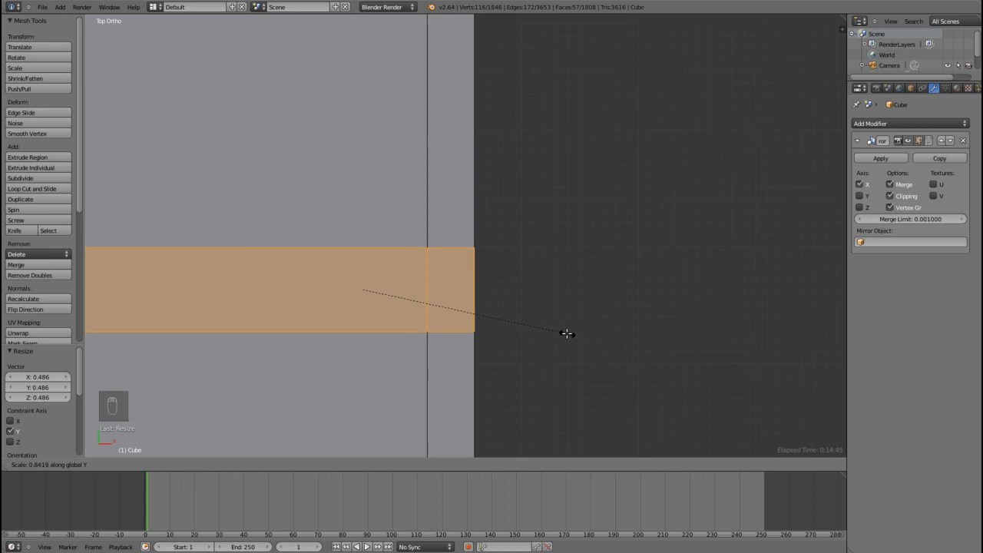
pyautogui.click(559, 331)
# - Move the pair of rear loops about 0.216 along Y, close to the block's back edge
pyautogui.scroll(-2, 549, 316)
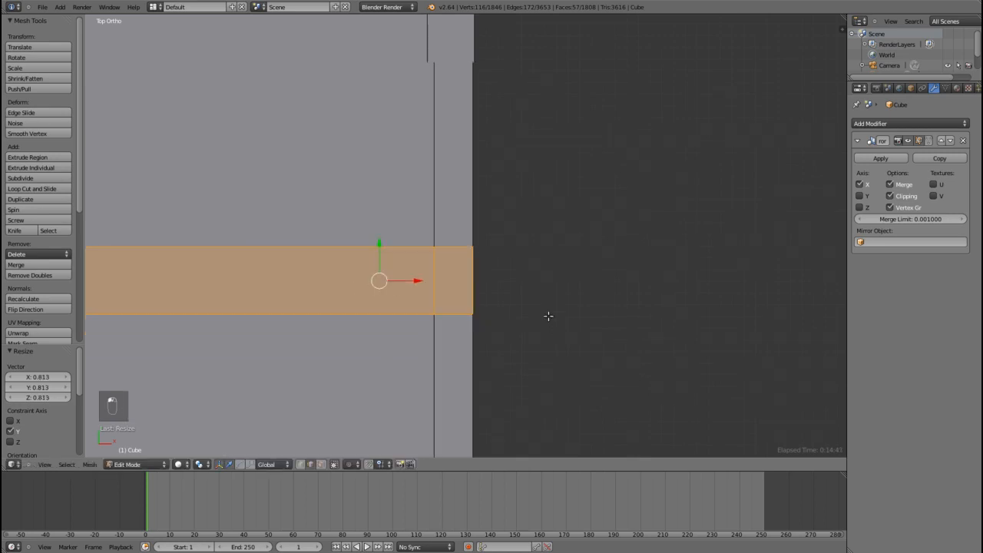
pyautogui.press('g')
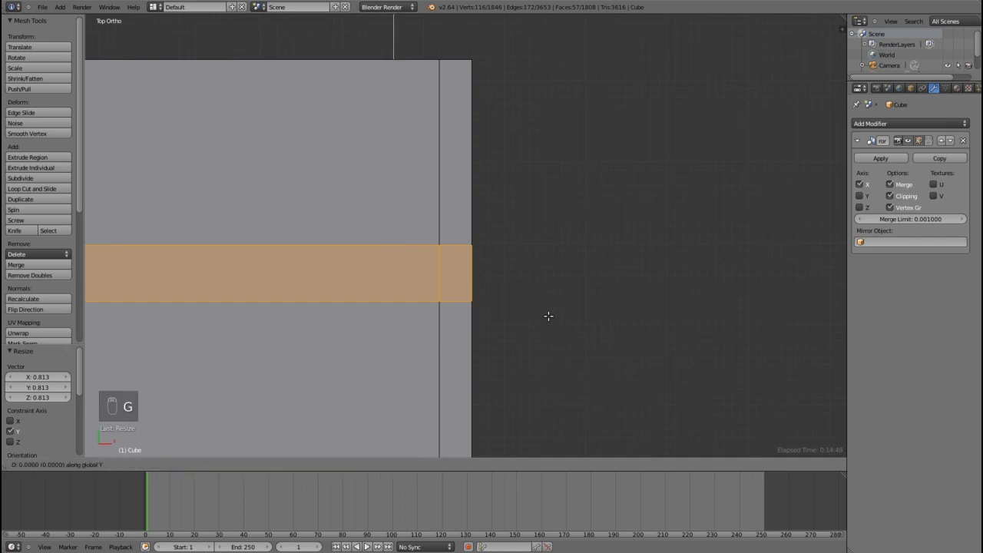
pyautogui.click(541, 140)
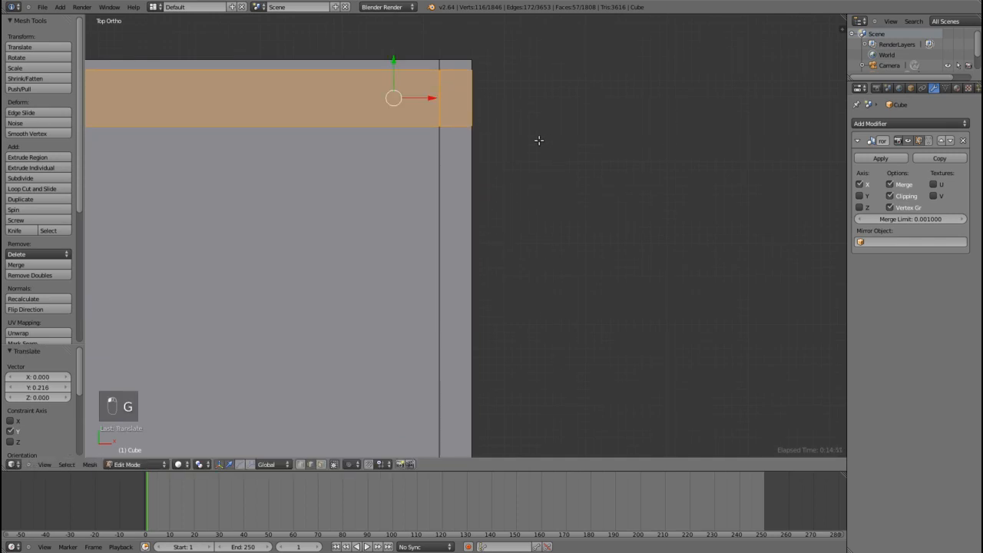
# - Cut two centred front-to-back edge loops through the rear top slab and scale them along X to about 0.310
pyautogui.scroll(-3, 280, 162)
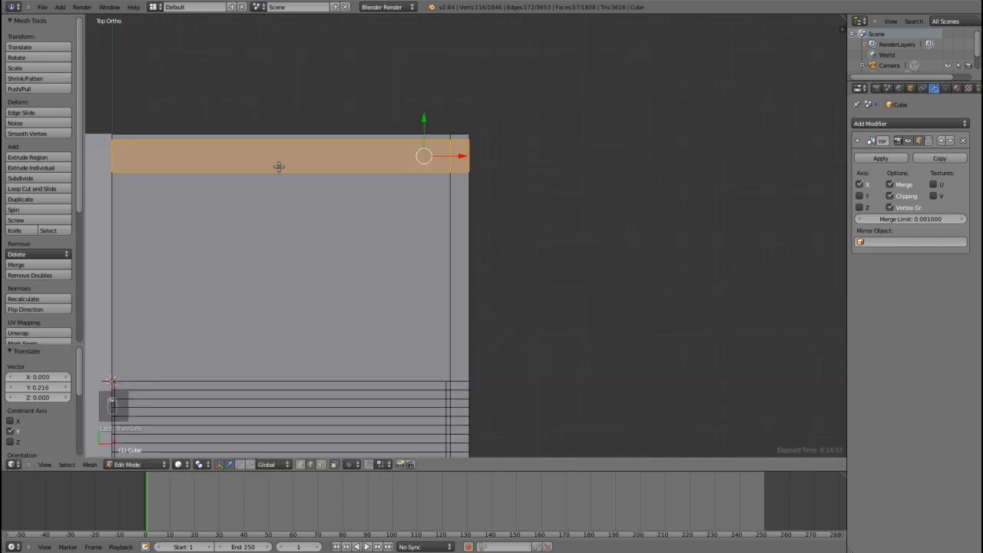
pyautogui.hotkey('ctrl', 'r')
pyautogui.scroll(1, 279, 165)
pyautogui.click(279, 165)
pyautogui.rightClick(278, 165)
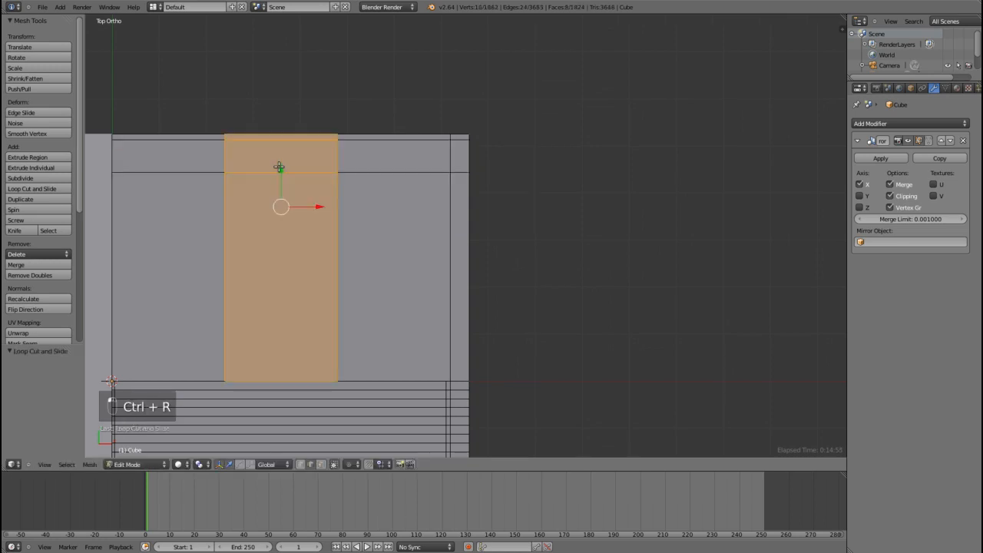
pyautogui.press('s')
pyautogui.press('x')
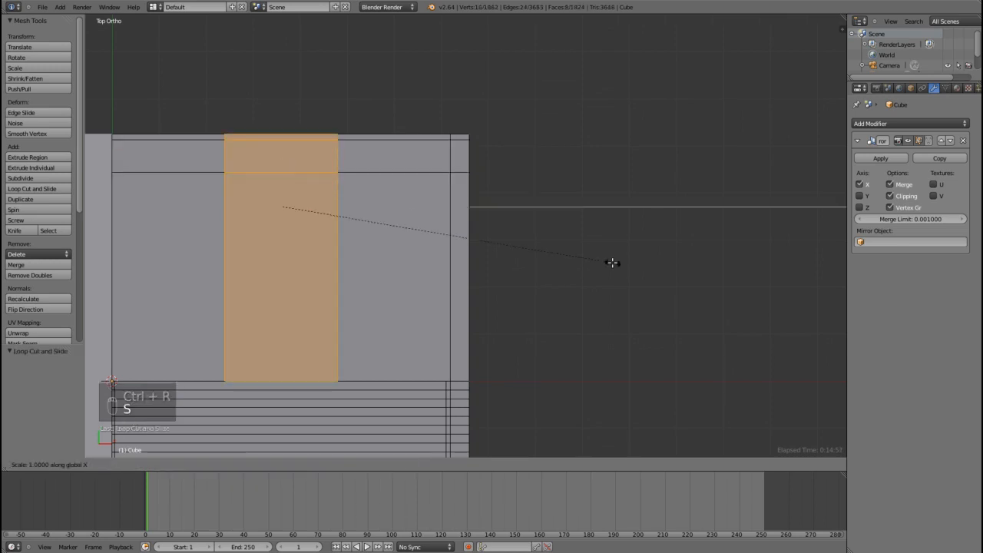
pyautogui.click(386, 207)
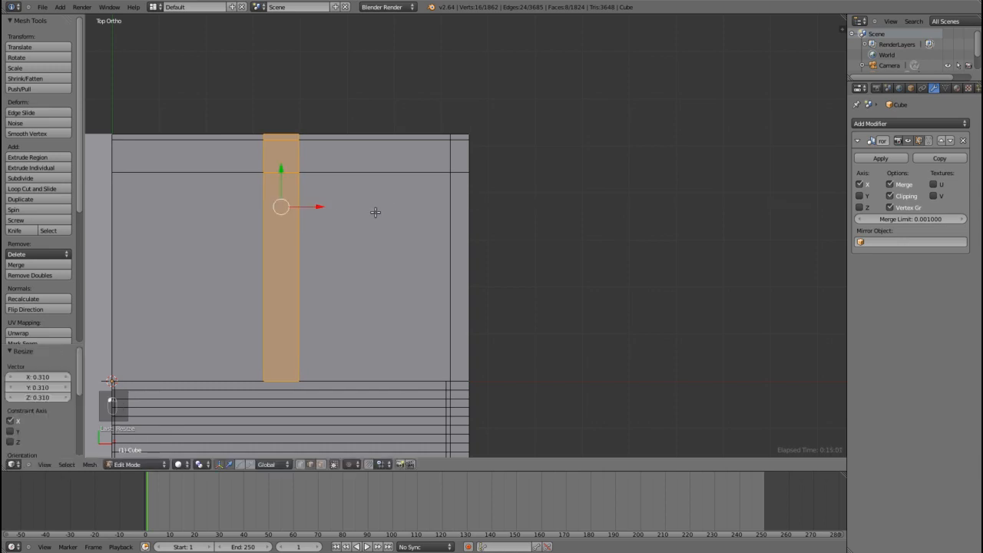
# - Move the pair of front-to-back slab loops about 0.315 along X, next to the side wall
pyautogui.press('g')
pyautogui.press('x')
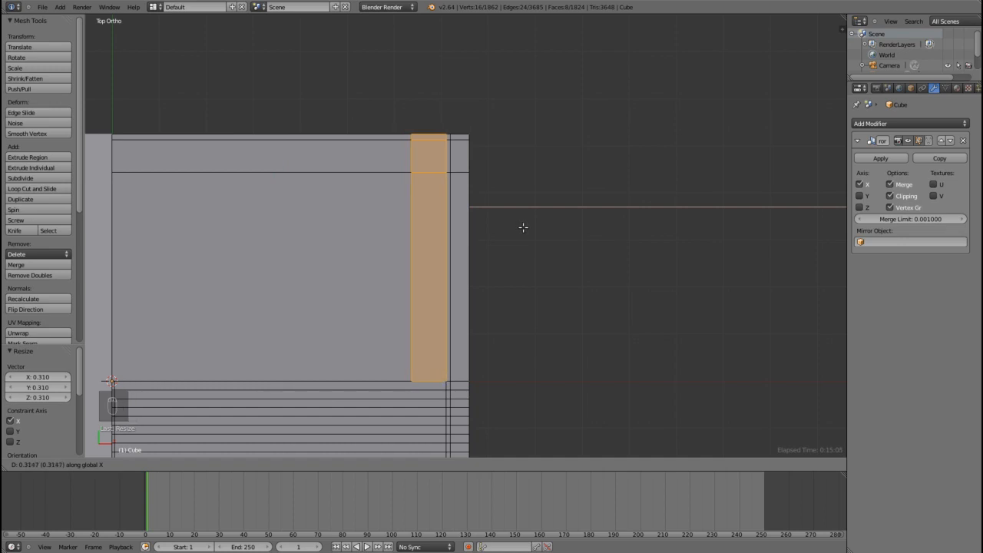
pyautogui.click(523, 228)
# - Scale the front-to-back slab loops along X to about 0.948 and shift them about 0.006 along X toward the side wall
pyautogui.scroll(5, 491, 215)
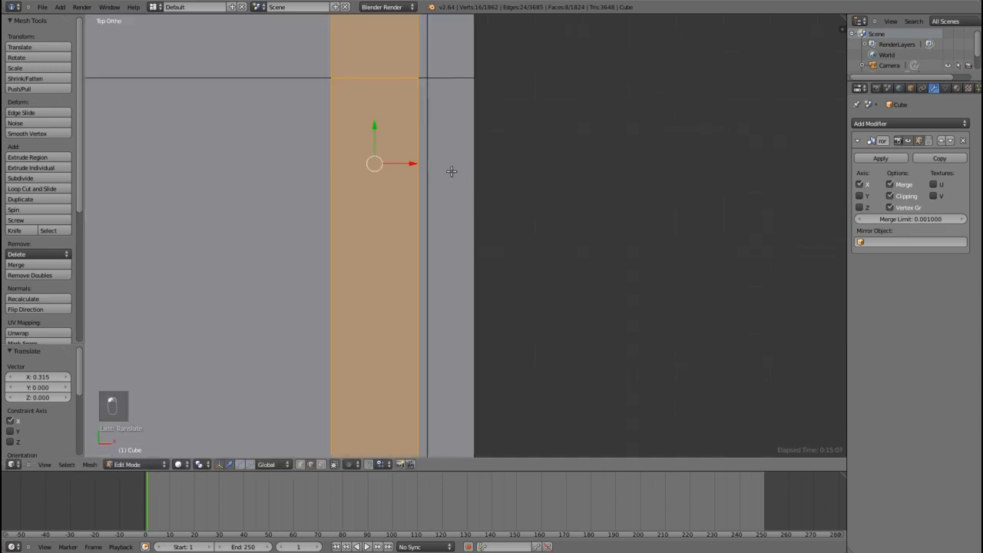
pyautogui.keyDown('shift'); pyautogui.moveTo(452, 171); pyautogui.dragTo(540, 380, button='middle'); pyautogui.keyUp('shift')
pyautogui.scroll(4, 540, 380)
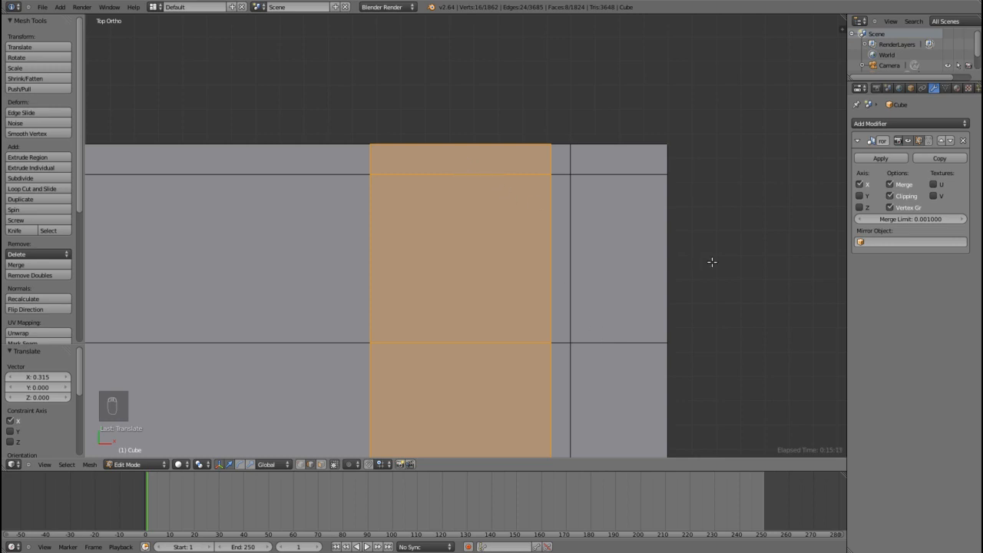
pyautogui.press('s')
pyautogui.press('x')
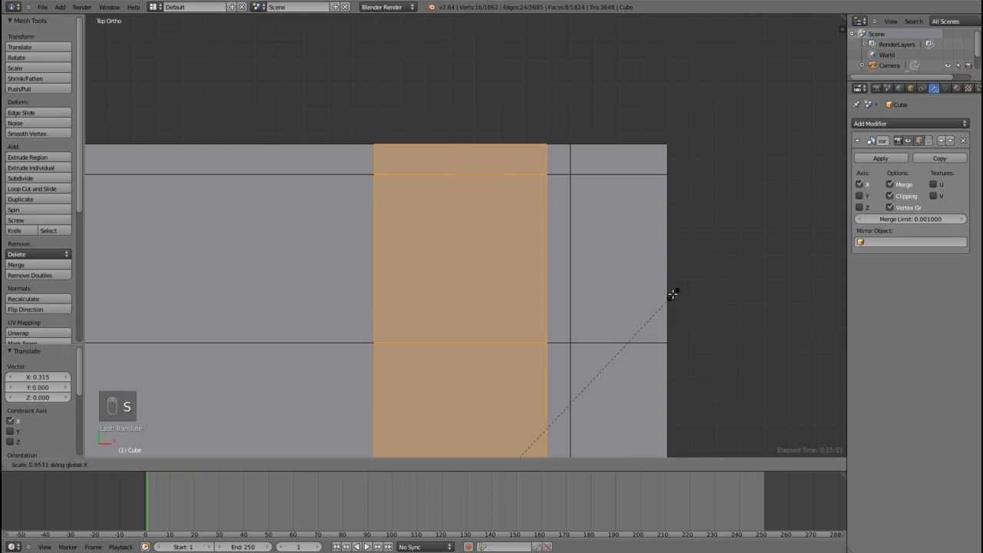
pyautogui.click(670, 295)
pyautogui.press('g')
pyautogui.press('x')
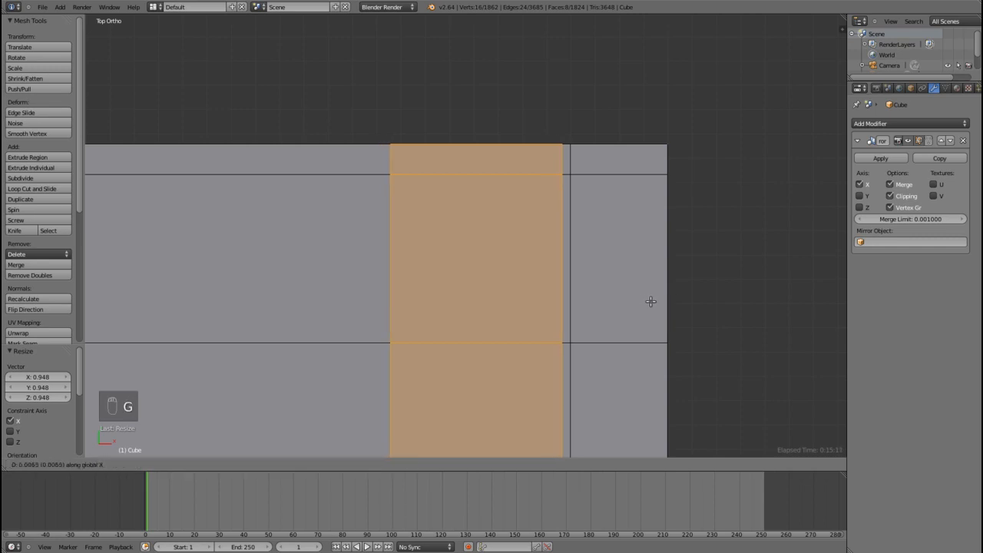
pyautogui.click(647, 301)
# - Switch to face selection mode with the rear top slab seen from above at an angle
pyautogui.scroll(-10, 641, 299)
pyautogui.moveTo(434, 316); pyautogui.dragTo(384, 381, button='middle')
pyautogui.click(322, 466)
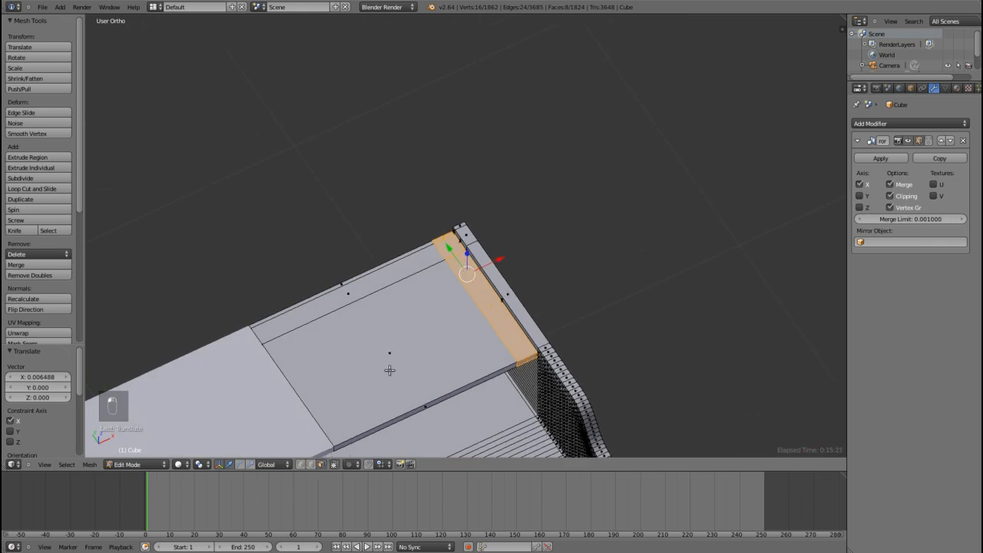
# - Extrude the small rear corner face of the top slab upward by about 0.068 along Z
pyautogui.click(451, 246)
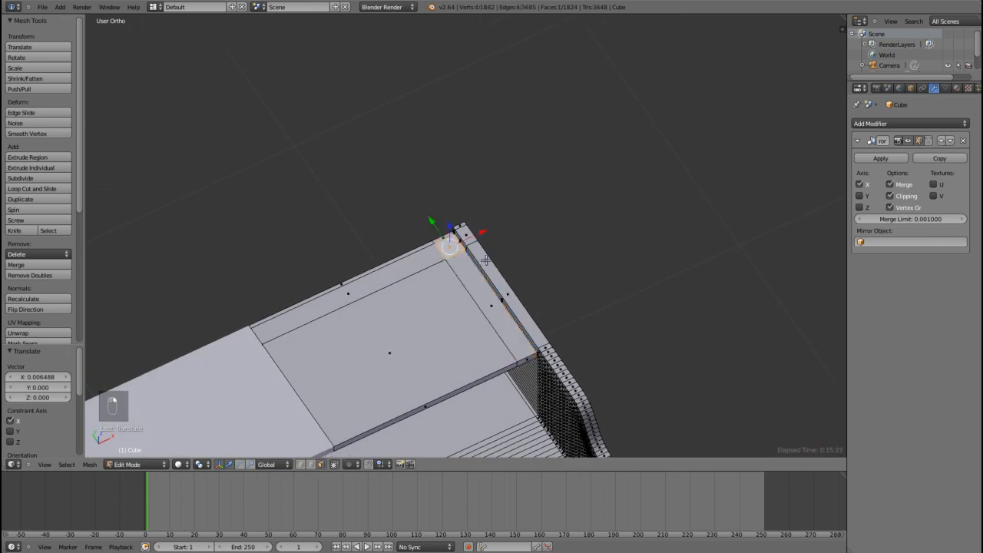
pyautogui.scroll(-3, 488, 259)
pyautogui.press('KP_1')
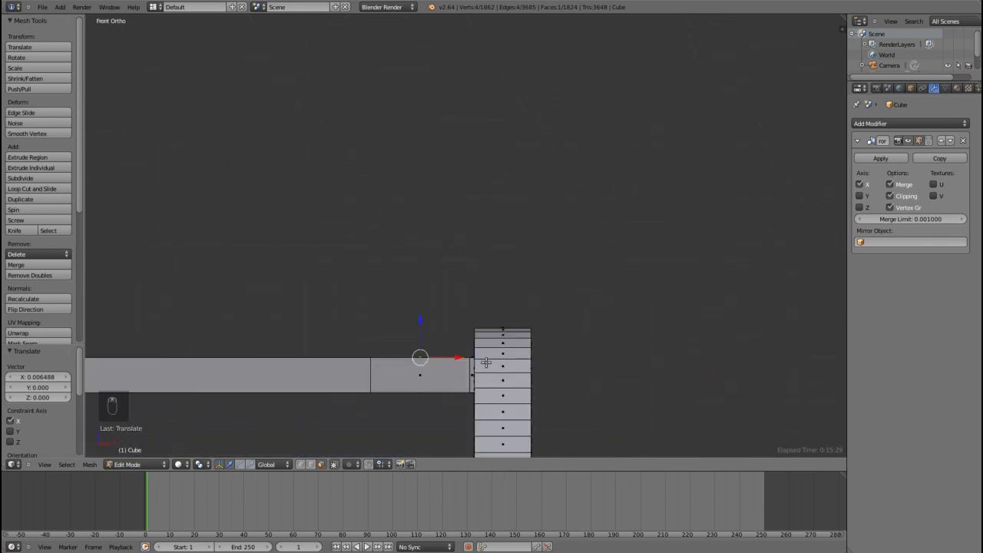
pyautogui.press('e')
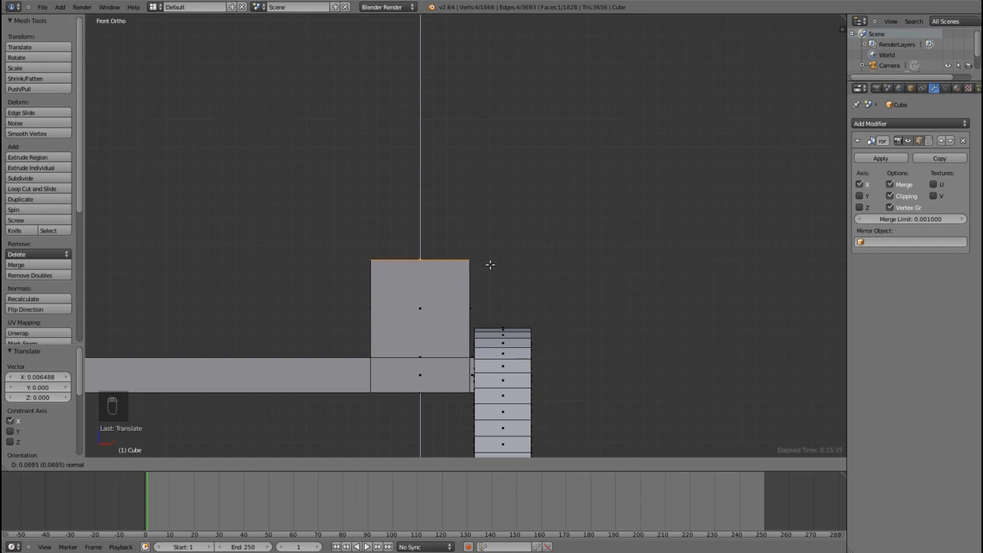
pyautogui.click(489, 267)
# - Extrude the raised corner block's inner side face about 0.725 along X to the mirror centre, forming a rear rail
pyautogui.scroll(-4, 489, 268)
pyautogui.moveTo(321, 251); pyautogui.dragTo(347, 287, button='middle')
pyautogui.scroll(-4, 360, 264)
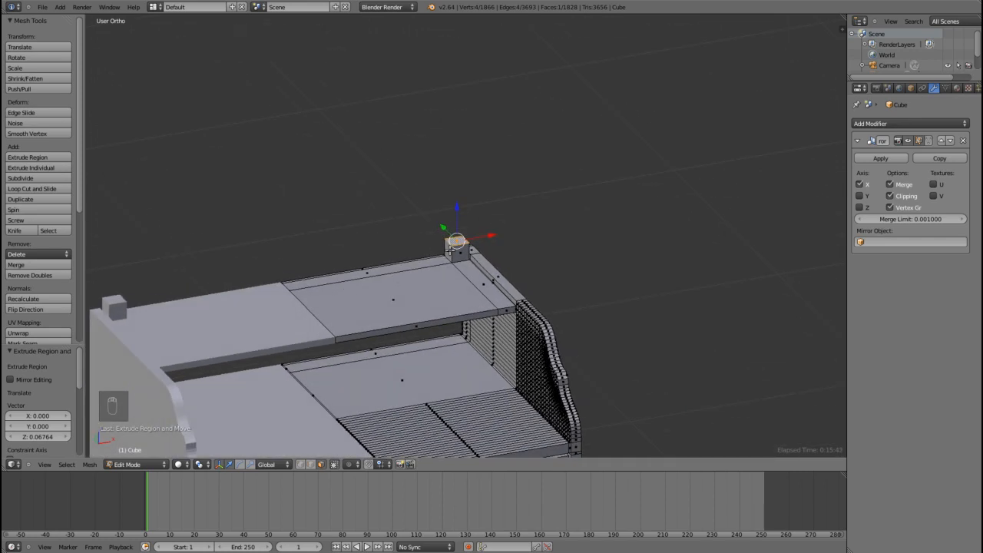
pyautogui.moveTo(452, 248); pyautogui.dragTo(457, 255)
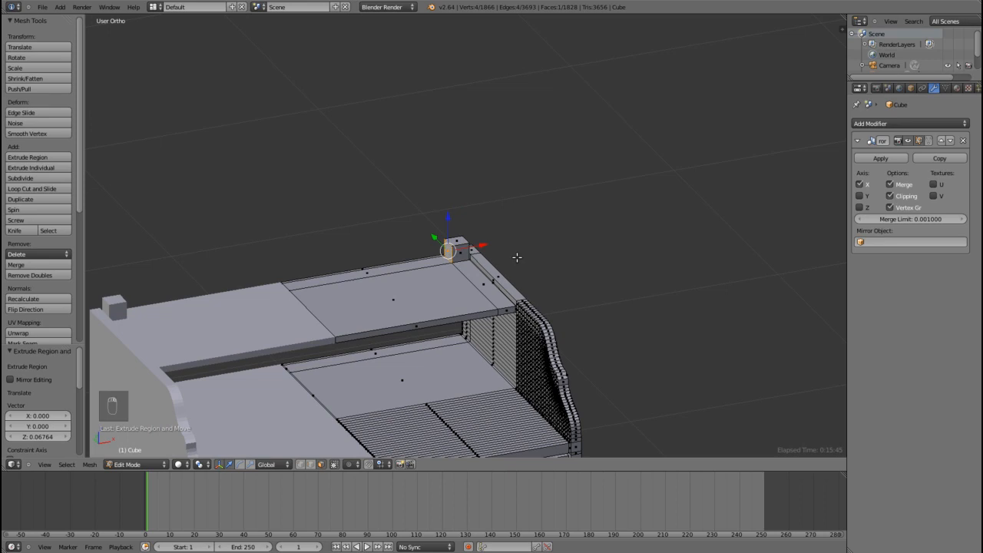
pyautogui.press('e')
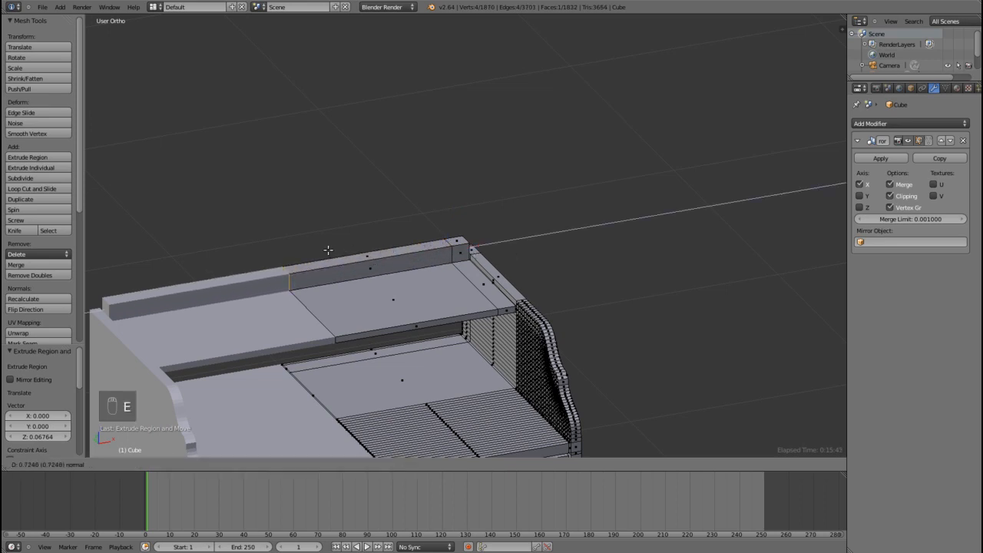
pyautogui.click(328, 249)
# - Extrude the corner block's top face upward by about 3.392 along Z to form a tall rear post
pyautogui.rightClick(457, 240)
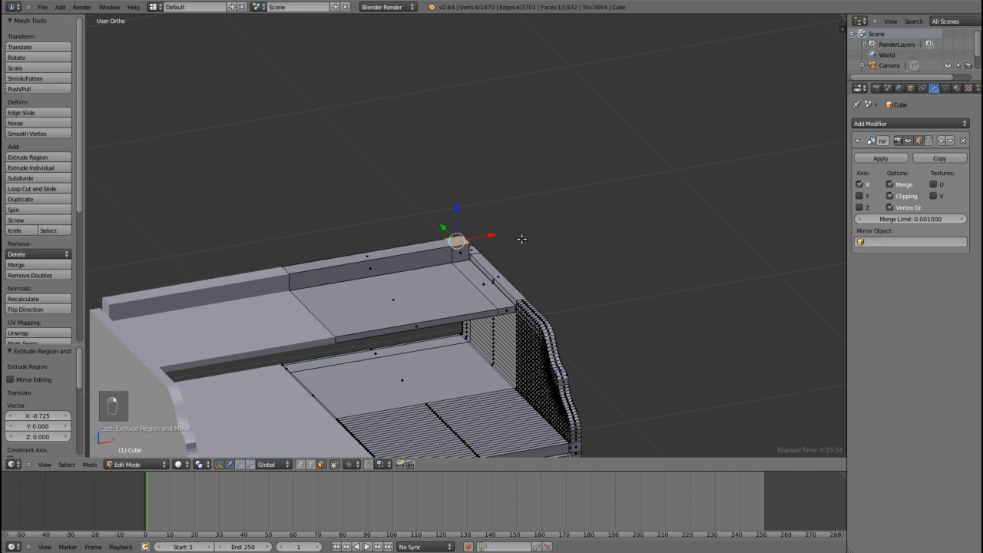
pyautogui.press('KP_1')
pyautogui.scroll(-8, 626, 236)
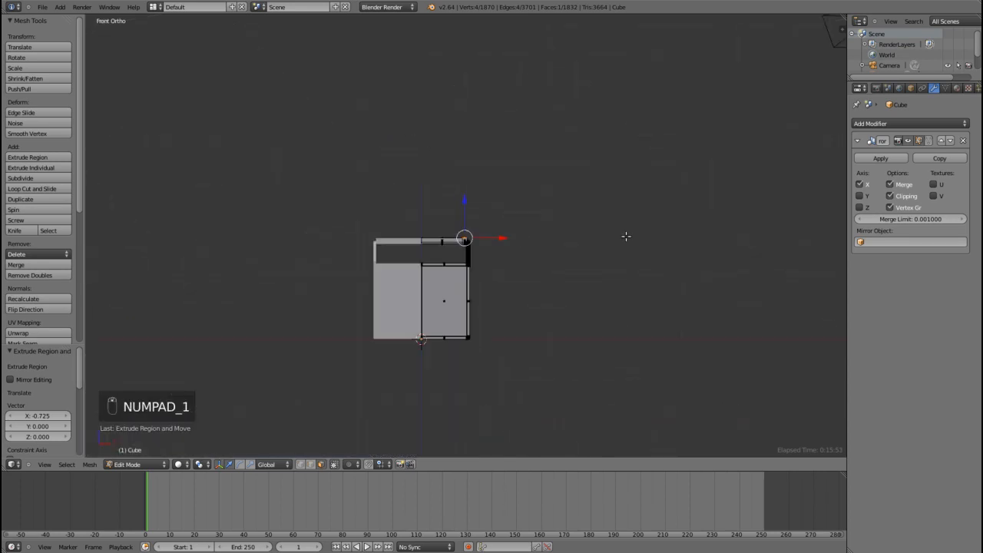
pyautogui.press('e')
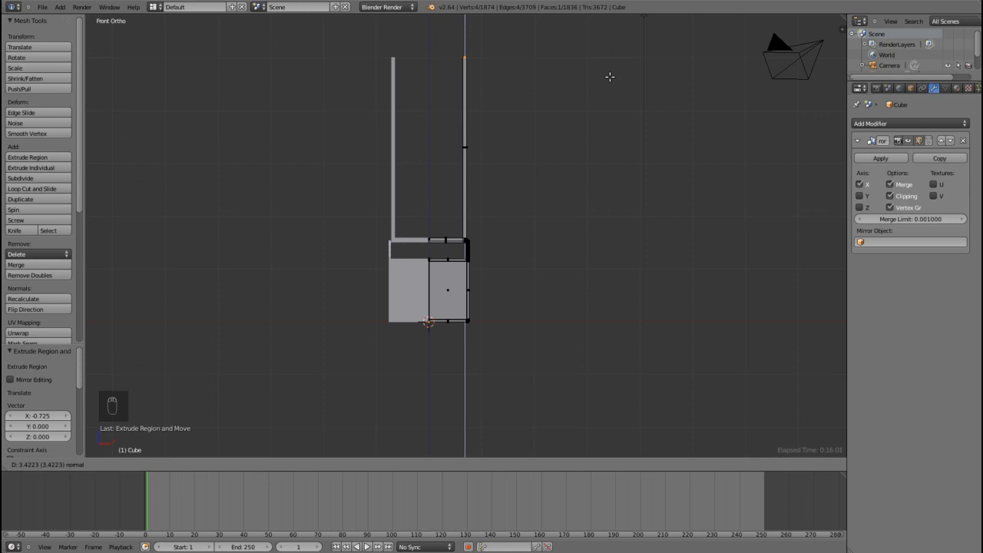
pyautogui.click(609, 78)
# - Cut one edge loop around the tall rear post and slide it close to the post's upper end
pyautogui.moveTo(575, 110); pyautogui.dragTo(553, 112, button='middle')
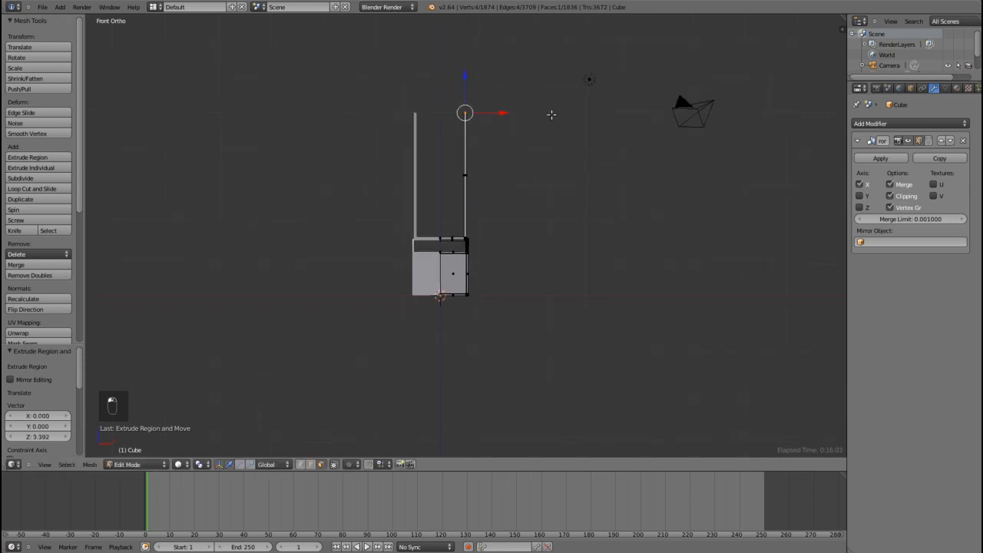
pyautogui.moveTo(404, 129); pyautogui.dragTo(444, 175, button='middle')
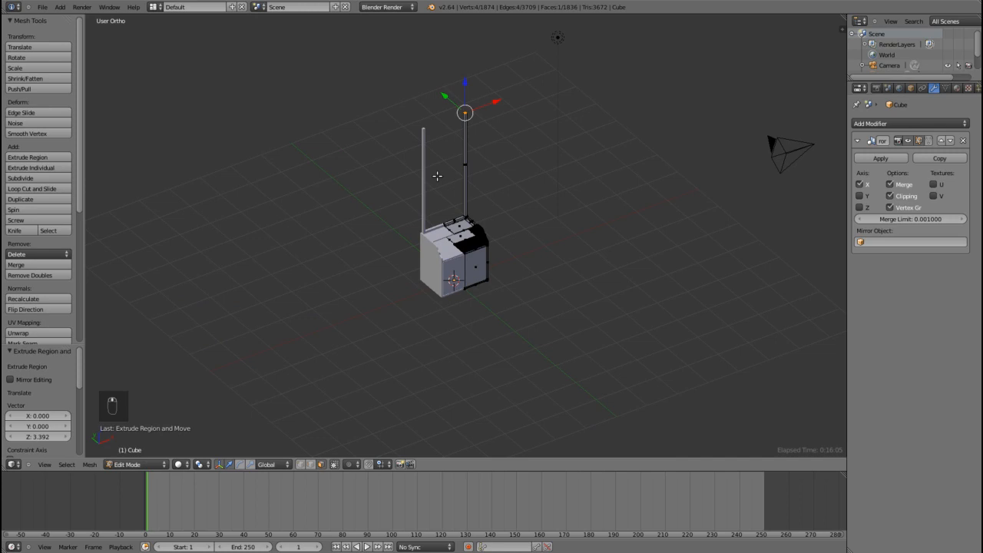
pyautogui.scroll(3, 437, 176)
pyautogui.keyDown('shift'); pyautogui.moveTo(446, 135); pyautogui.dragTo(461, 283, button='middle'); pyautogui.keyUp('shift')
pyautogui.scroll(1, 464, 274)
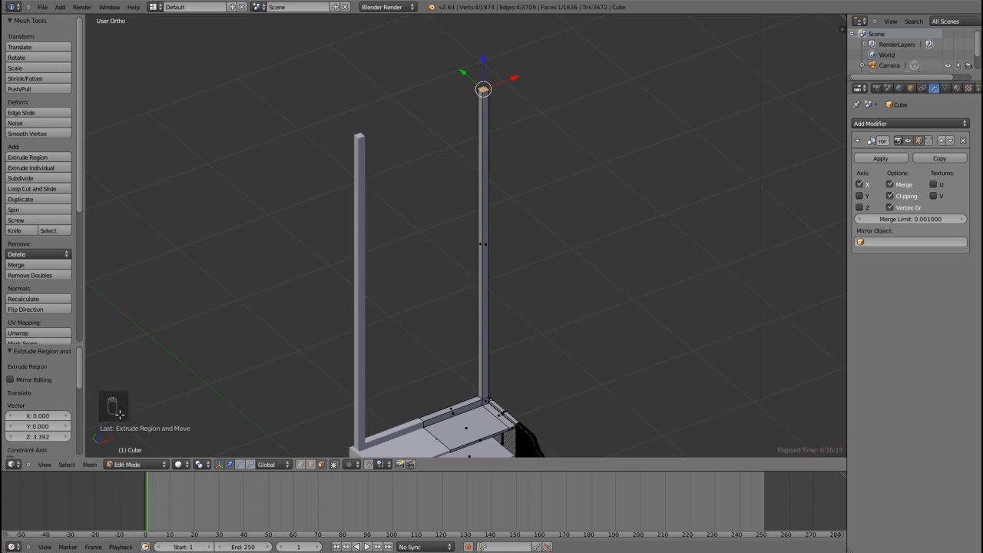
pyautogui.hotkey('ctrl', 'r')
pyautogui.click(484, 239)
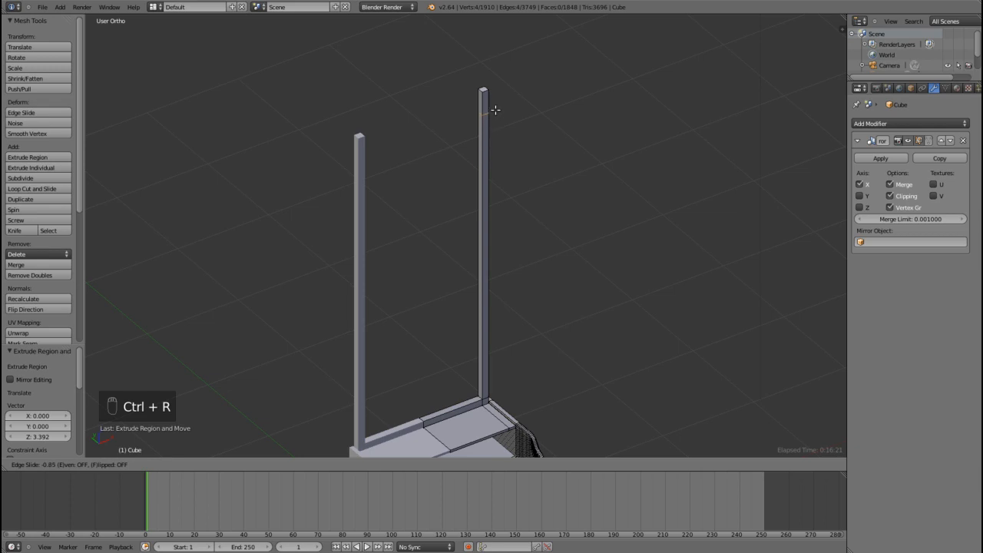
pyautogui.click(495, 97)
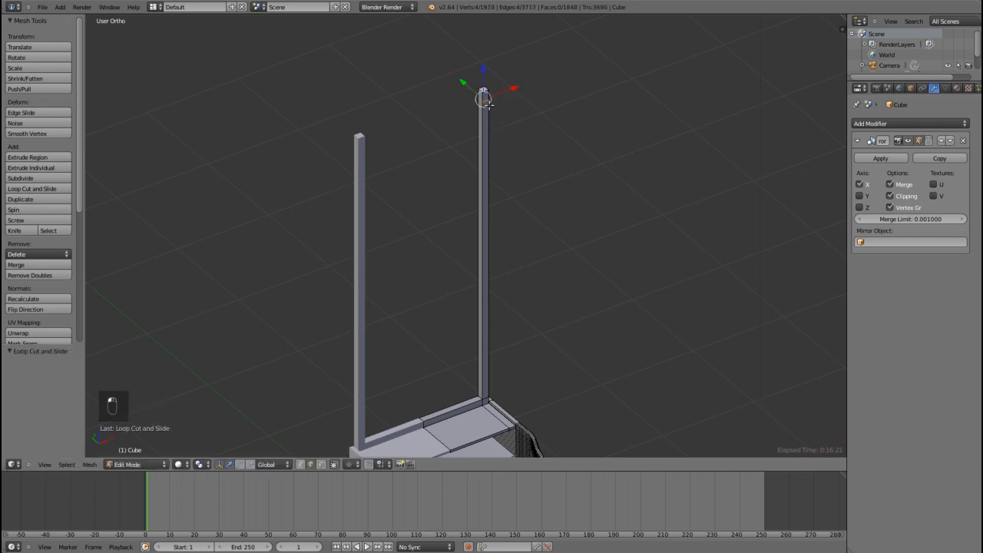
# - Move the post's upper edge loop about 0.039 up along Z
pyautogui.scroll(5, 483, 108)
pyautogui.keyDown('shift'); pyautogui.moveTo(453, 273); pyautogui.dragTo(437, 366, button='middle'); pyautogui.keyUp('shift')
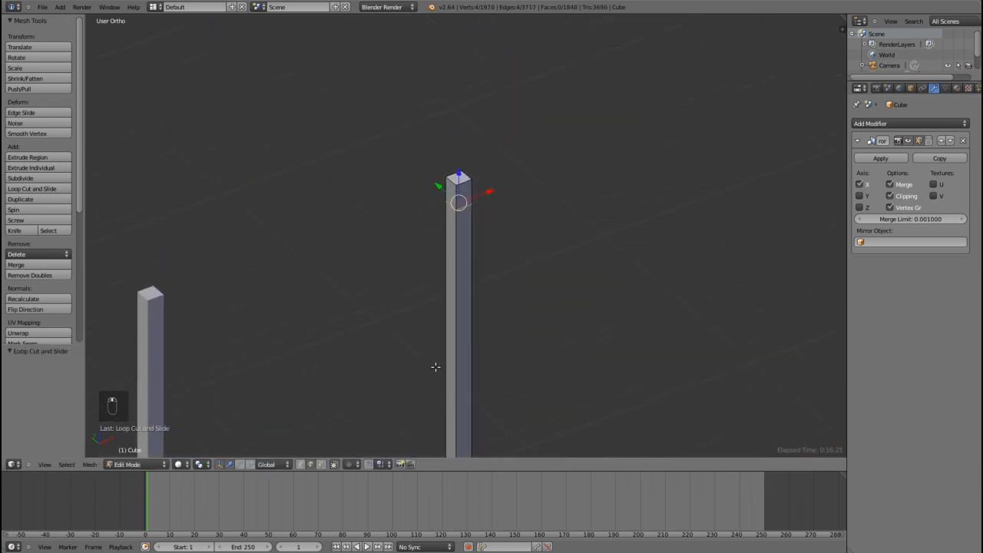
pyautogui.scroll(4, 446, 197)
pyautogui.keyDown('shift'); pyautogui.moveTo(423, 181); pyautogui.dragTo(422, 258, button='middle'); pyautogui.keyUp('shift')
pyautogui.press('g')
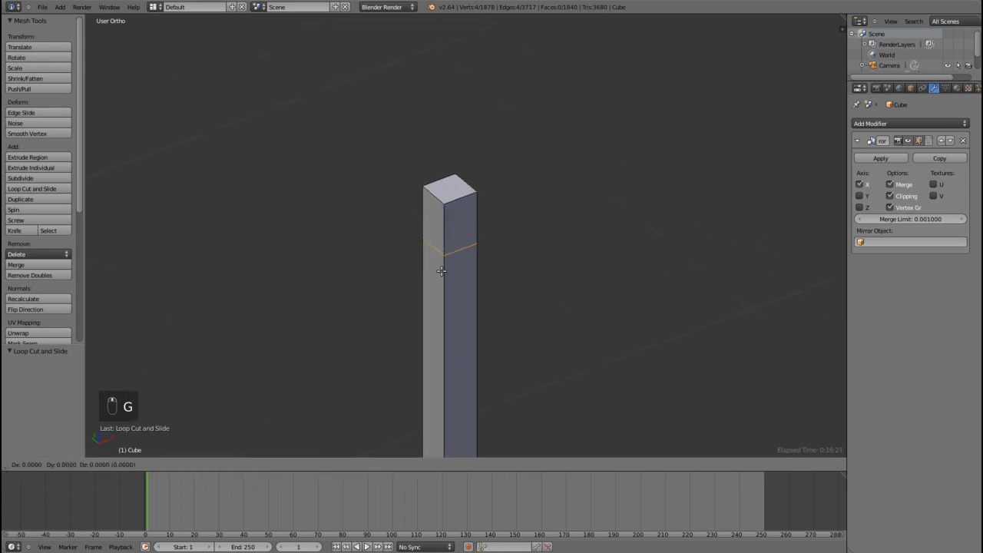
pyautogui.middleClick(441, 271)
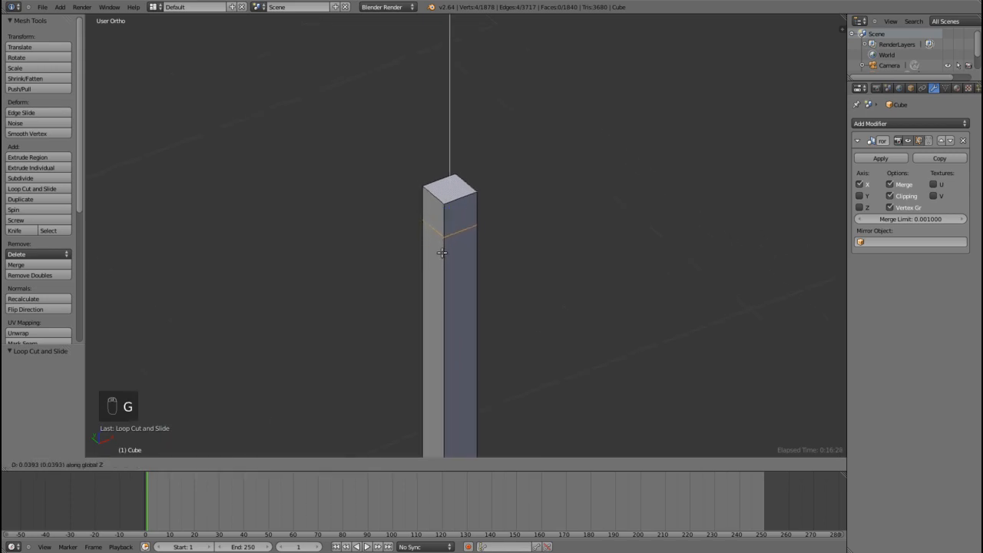
pyautogui.click(441, 253)
# - In face selection mode, extrude the inner face at the post's upper end about 0.792 along X to the mirror centre
pyautogui.moveTo(401, 251); pyautogui.dragTo(421, 220, button='middle')
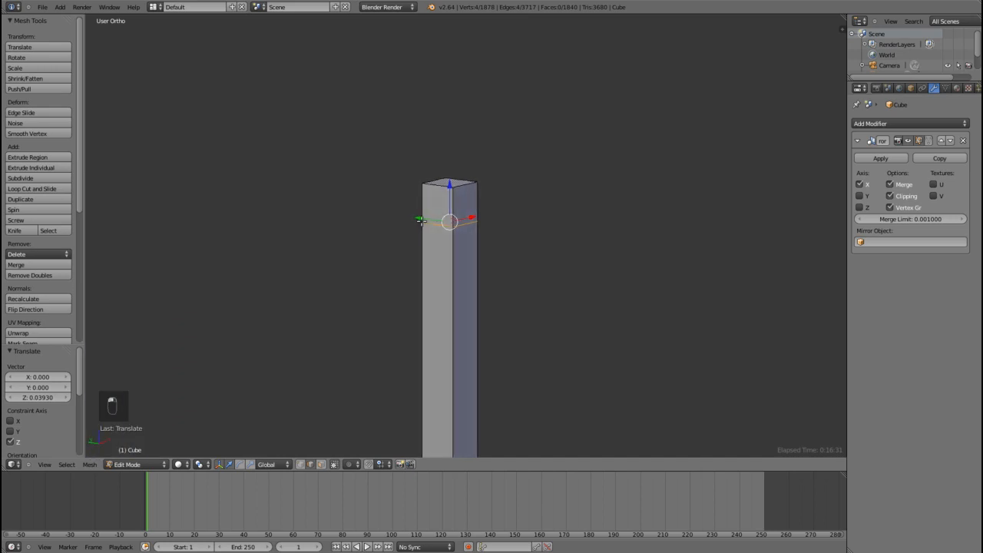
pyautogui.scroll(-1, 475, 240)
pyautogui.click(321, 465)
pyautogui.scroll(-3, 404, 373)
pyautogui.rightClick(449, 223)
pyautogui.moveTo(551, 244); pyautogui.dragTo(542, 253, button='middle')
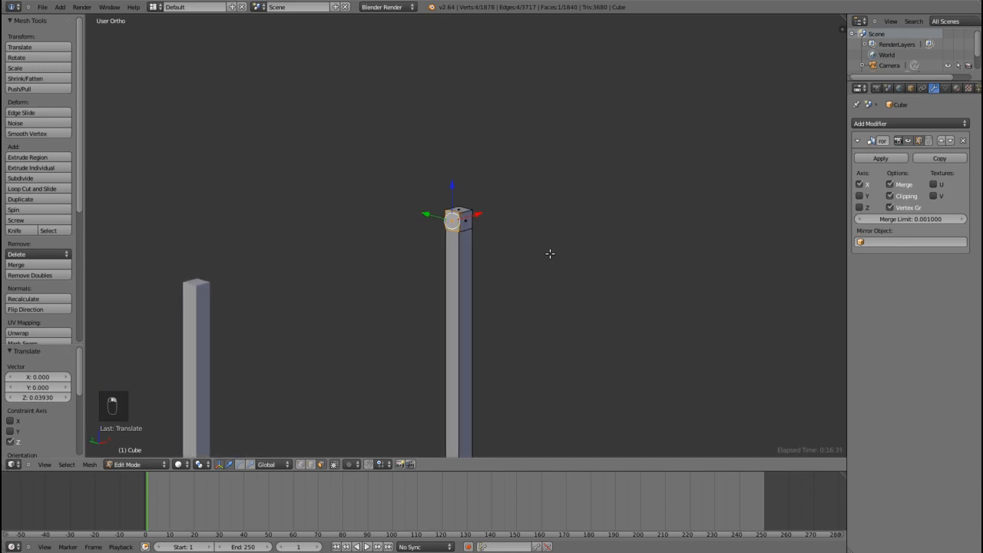
pyautogui.press('e')
pyautogui.press('x')
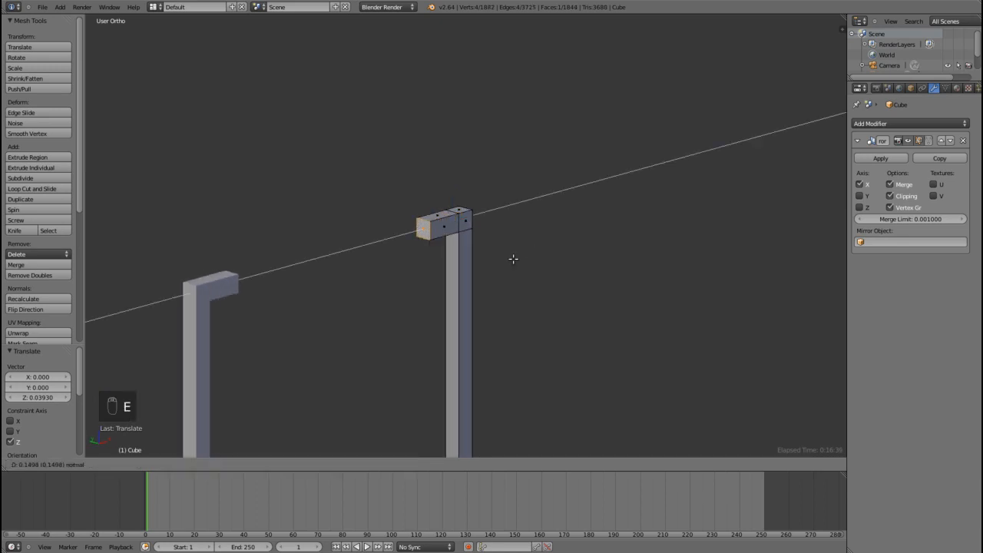
pyautogui.click(392, 275)
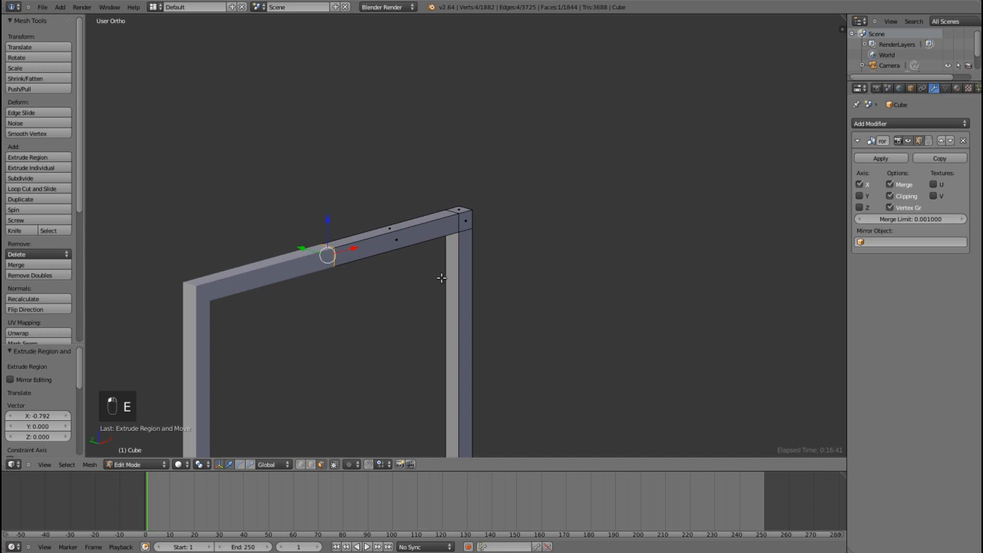
# - Examine the tall frame and the block beneath it from the front and from behind
pyautogui.scroll(-6, 441, 278)
pyautogui.scroll(-4, 439, 304)
pyautogui.moveTo(442, 308); pyautogui.dragTo(467, 125, button='middle')
pyautogui.scroll(5, 457, 322)
pyautogui.scroll(3, 465, 186)
pyautogui.scroll(-4, 465, 191)
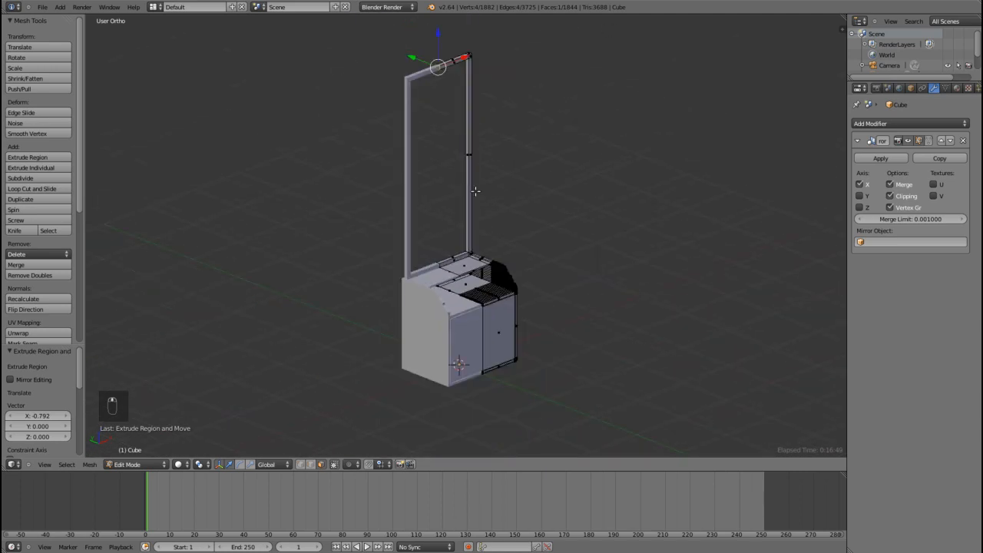
pyautogui.scroll(4, 455, 251)
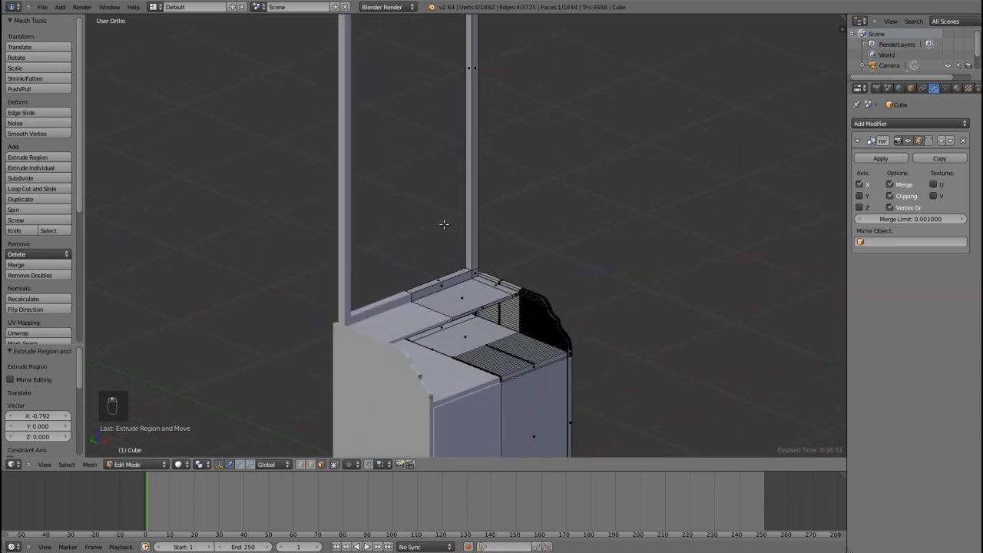
pyautogui.keyDown('shift'); pyautogui.moveTo(423, 216); pyautogui.dragTo(431, 293, button='middle'); pyautogui.keyUp('shift')
pyautogui.scroll(2, 426, 273)
pyautogui.scroll(-4, 426, 268)
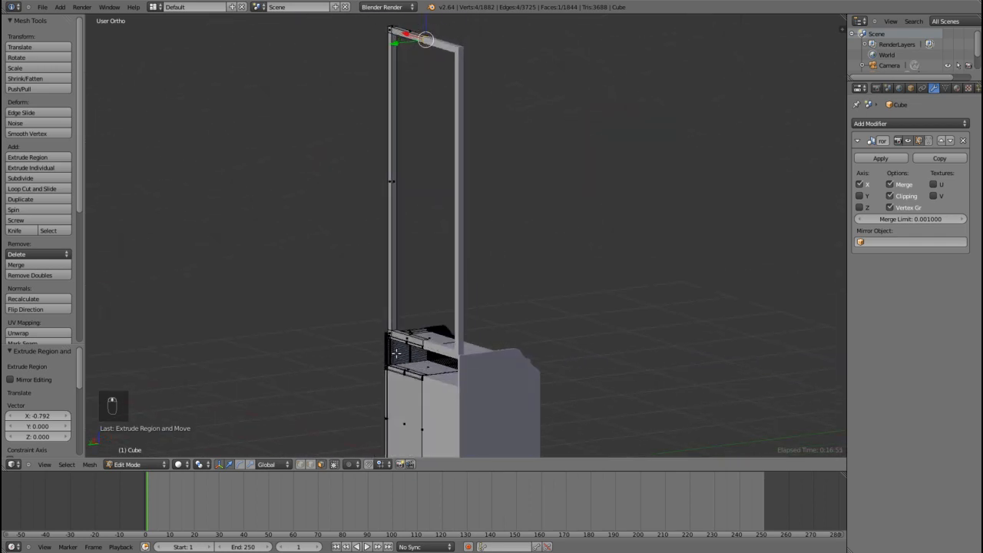
pyautogui.keyDown('shift'); pyautogui.moveTo(407, 356); pyautogui.dragTo(368, 216, button='middle'); pyautogui.keyUp('shift')
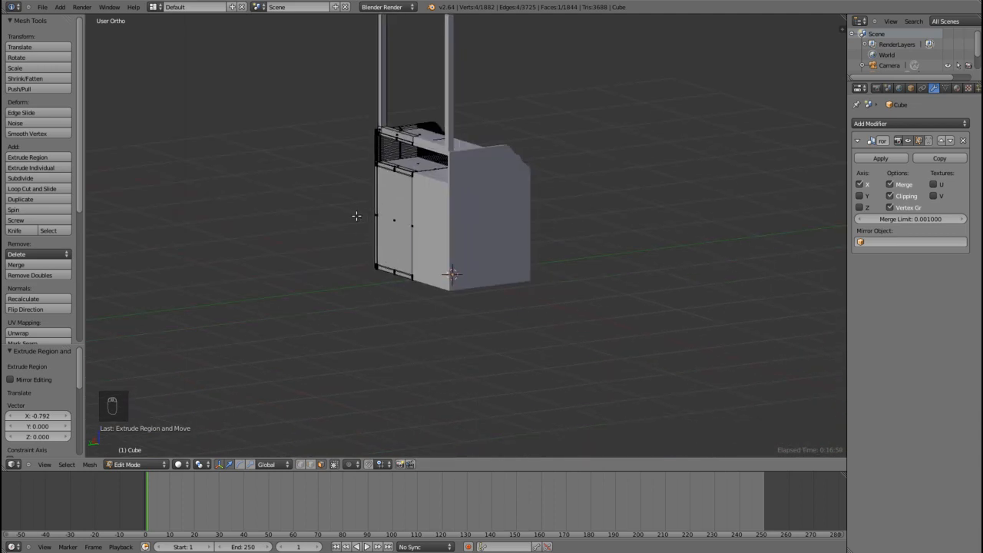
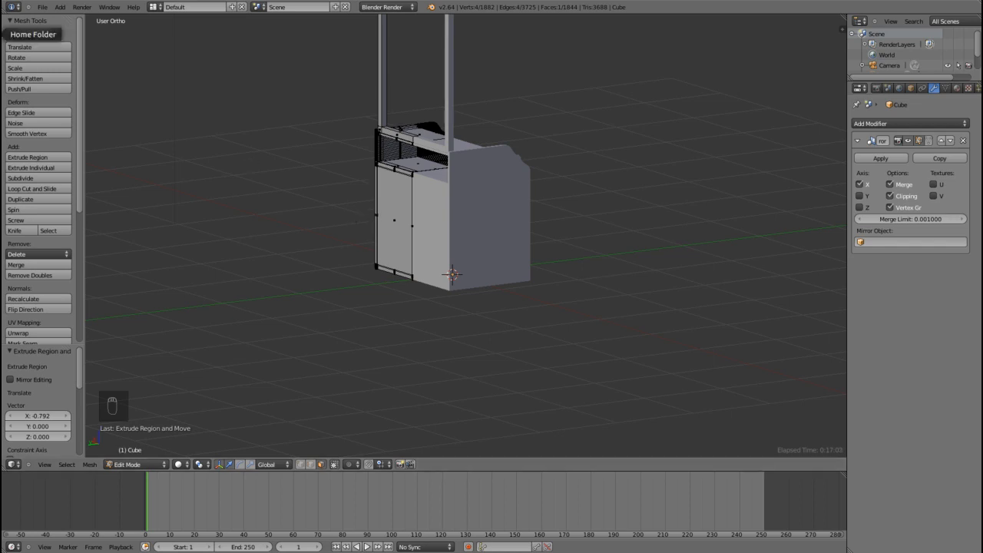
# - Save the scene as untitled.blend in the Bedroom Tutorial folder on the Desktop
pyautogui.click(43, 8)
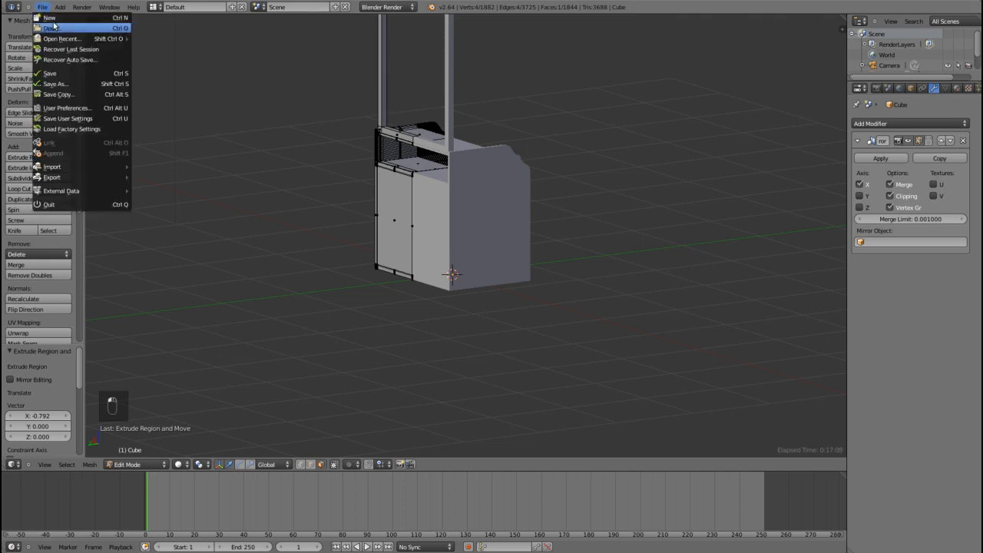
pyautogui.click(56, 73)
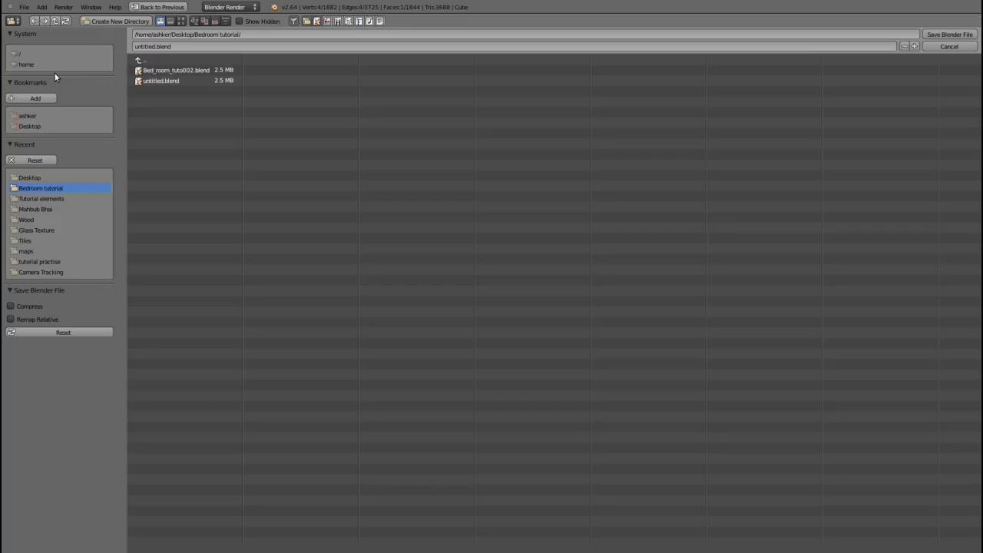
pyautogui.click(33, 127)
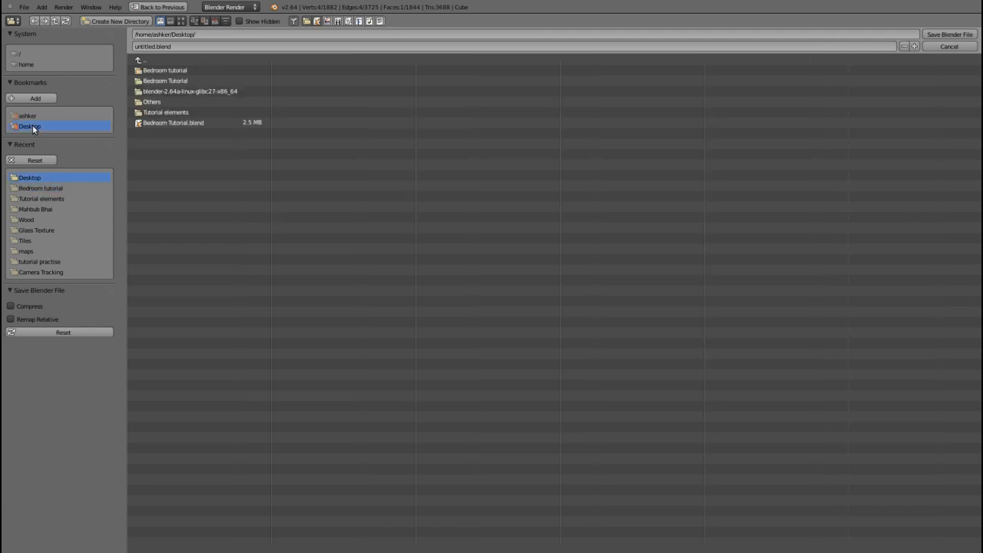
pyautogui.click(162, 82)
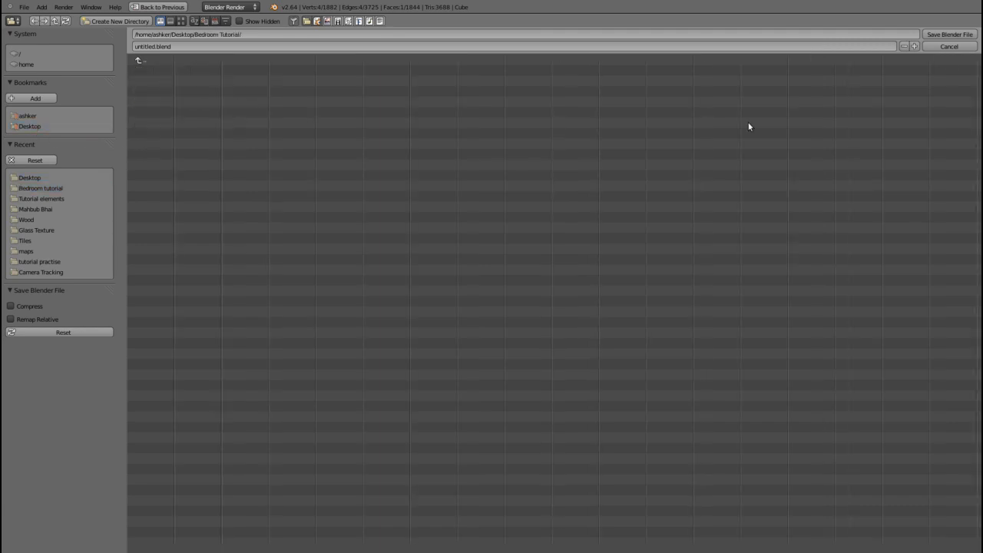
pyautogui.click(949, 35)
# - Save the scene again, overwriting untitled.blend in the Bedroom Tutorial folder
pyautogui.moveTo(585, 219); pyautogui.dragTo(467, 238, button='middle')
pyautogui.scroll(-2, 574, 229)
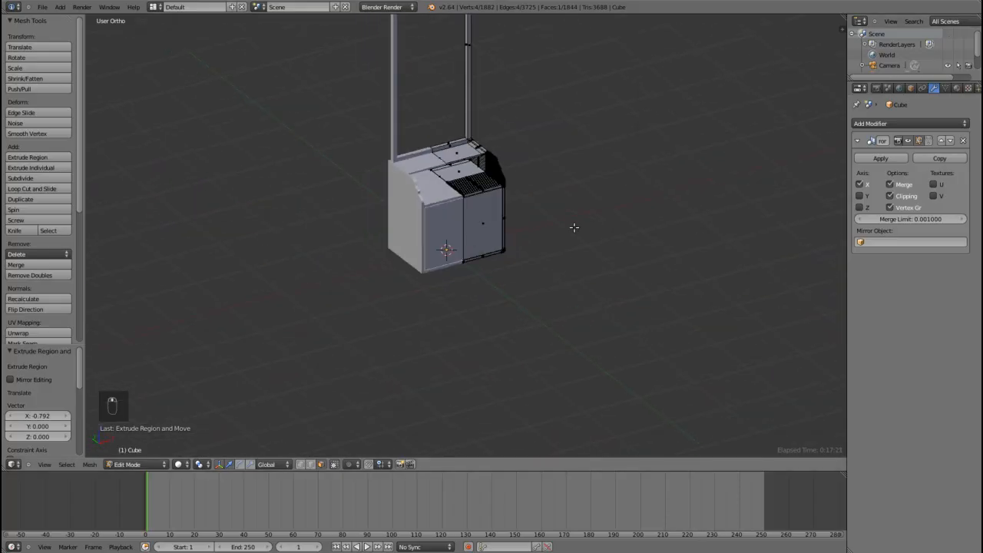
pyautogui.hotkey('ctrl', 's')
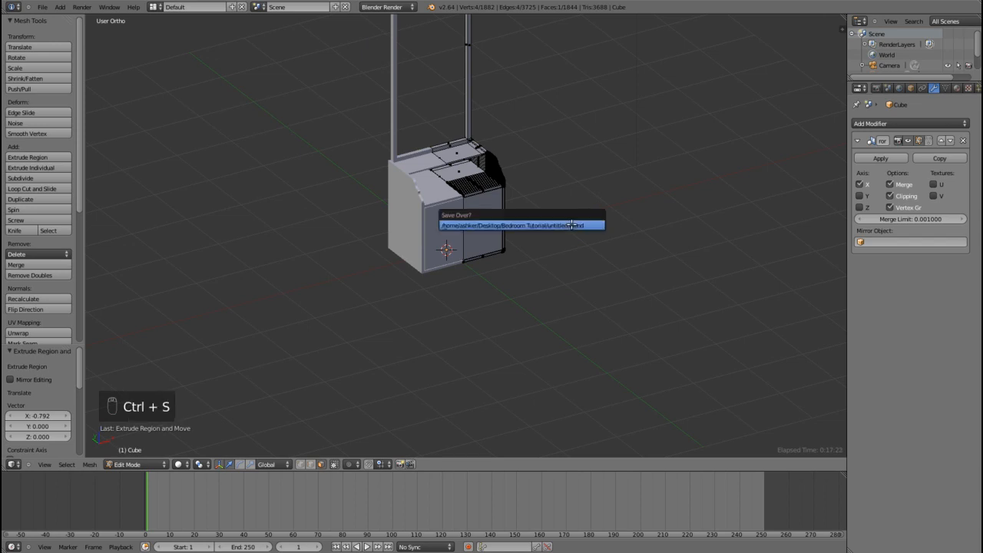
pyautogui.click(571, 224)
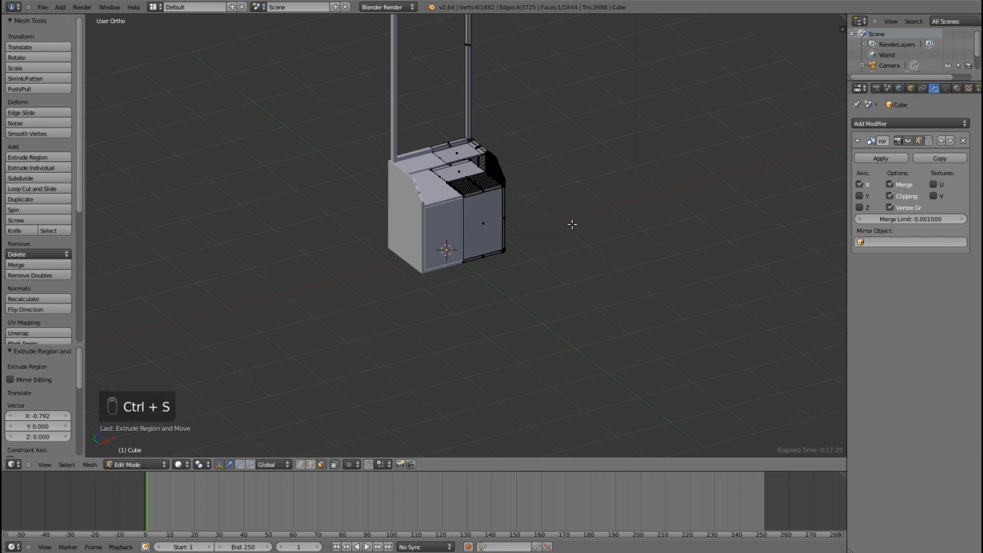
# - Examine the block's back panel and the open gap beneath the rear top slab up close
pyautogui.scroll(-2, 572, 224)
pyautogui.moveTo(368, 231); pyautogui.dragTo(348, 346, button='middle')
pyautogui.scroll(4, 328, 215)
pyautogui.scroll(-1, 347, 343)
pyautogui.scroll(6, 340, 327)
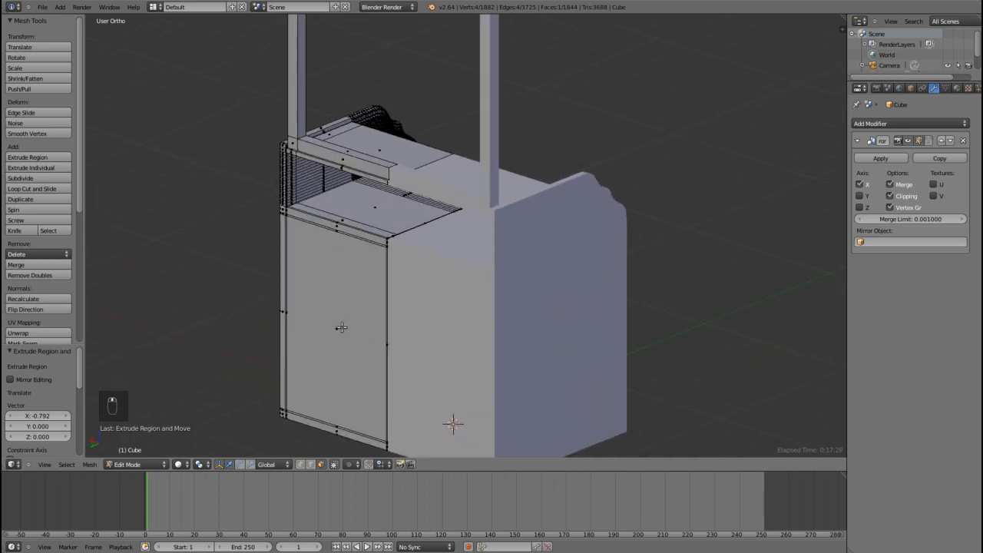
pyautogui.moveTo(181, 272); pyautogui.dragTo(261, 275, button='middle')
pyautogui.scroll(-4, 261, 258)
pyautogui.scroll(4, 409, 365)
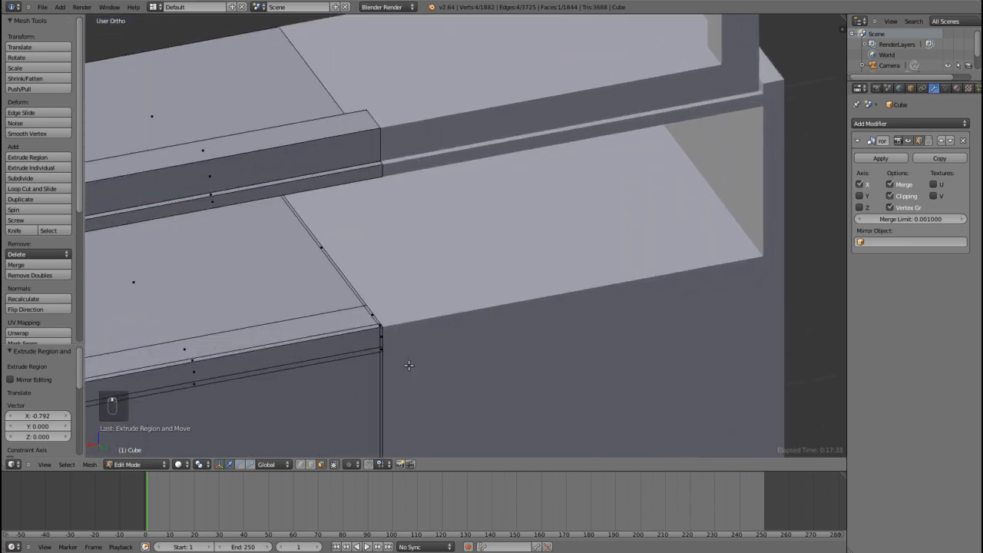
# - Join the back panel's upper centre vertex to the centre vertex on the rear top slab's lower edge with a new vertical edge
pyautogui.scroll(3, 407, 365)
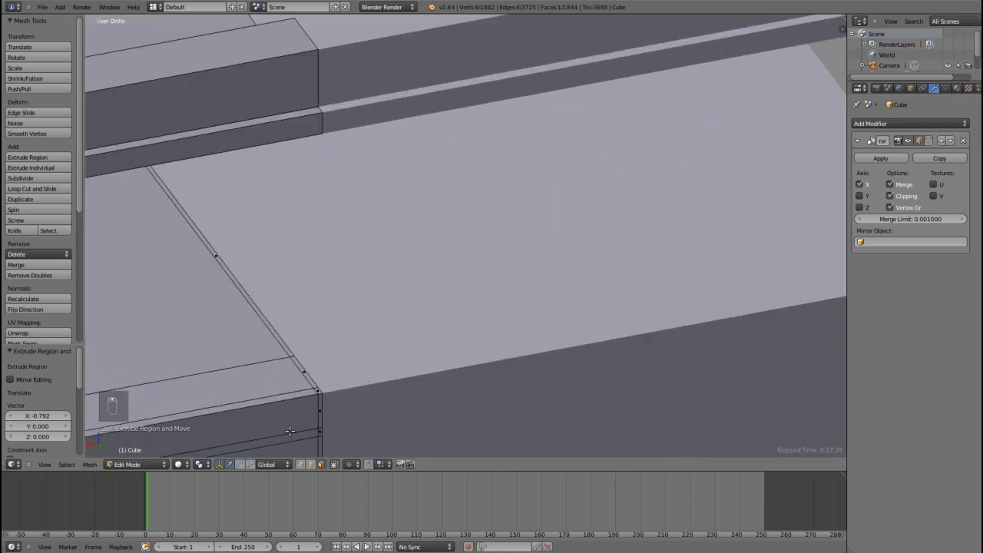
pyautogui.click(299, 466)
pyautogui.rightClick(324, 391)
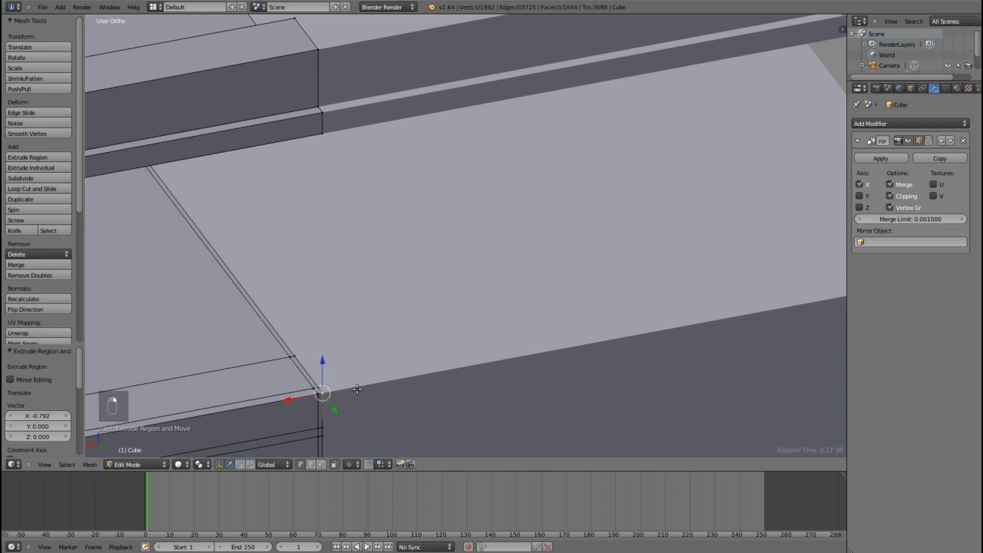
pyautogui.scroll(-2, 359, 384)
pyautogui.keyDown('shift'); pyautogui.moveTo(333, 274); pyautogui.dragTo(332, 325, button='middle'); pyautogui.keyUp('shift')
pyautogui.scroll(4, 327, 269)
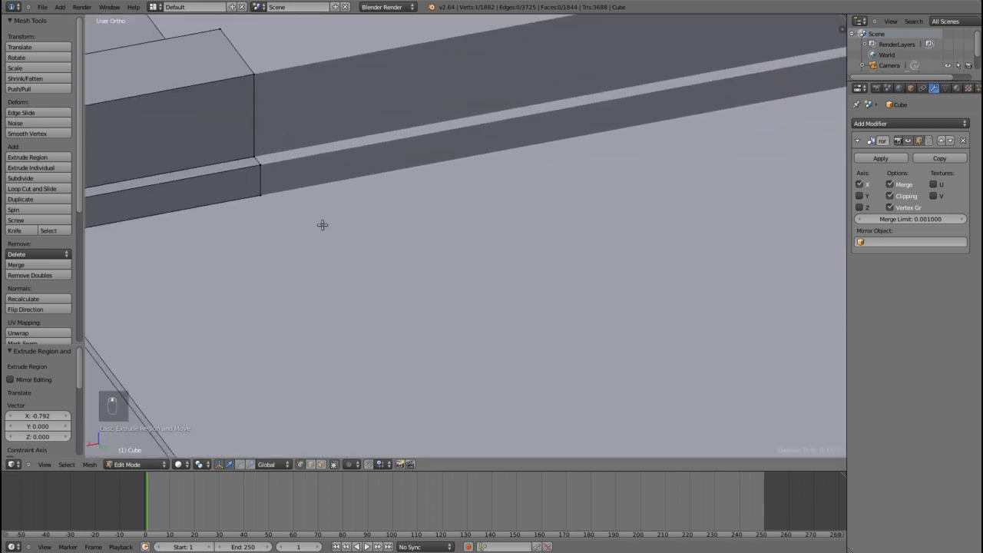
pyautogui.keyDown('shift'); pyautogui.rightClick(262, 187); pyautogui.keyUp('shift')
pyautogui.scroll(-4, 302, 193)
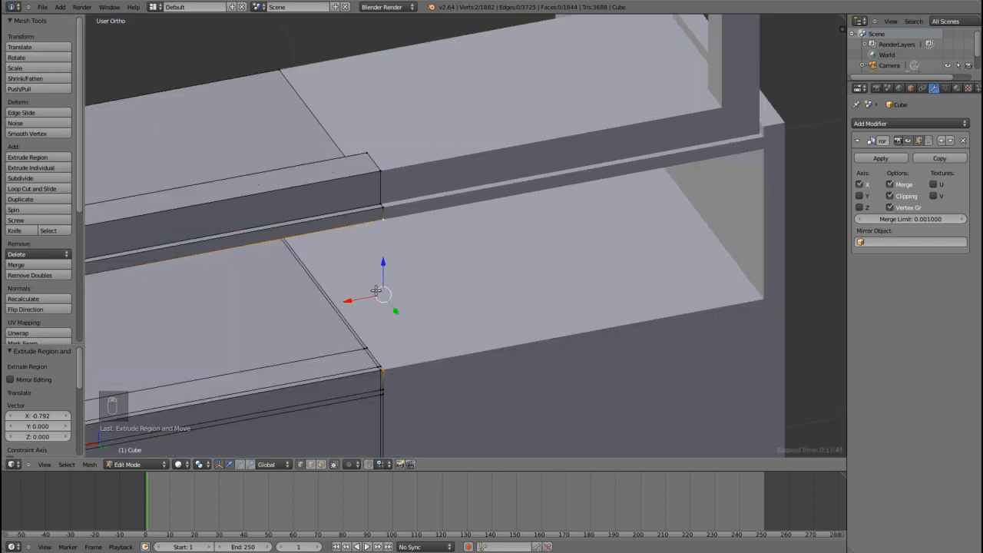
pyautogui.press('f')
# - Examine the side wall's inner face and rear edge at the outer end of the gap up close
pyautogui.moveTo(433, 297); pyautogui.dragTo(411, 298, button='middle')
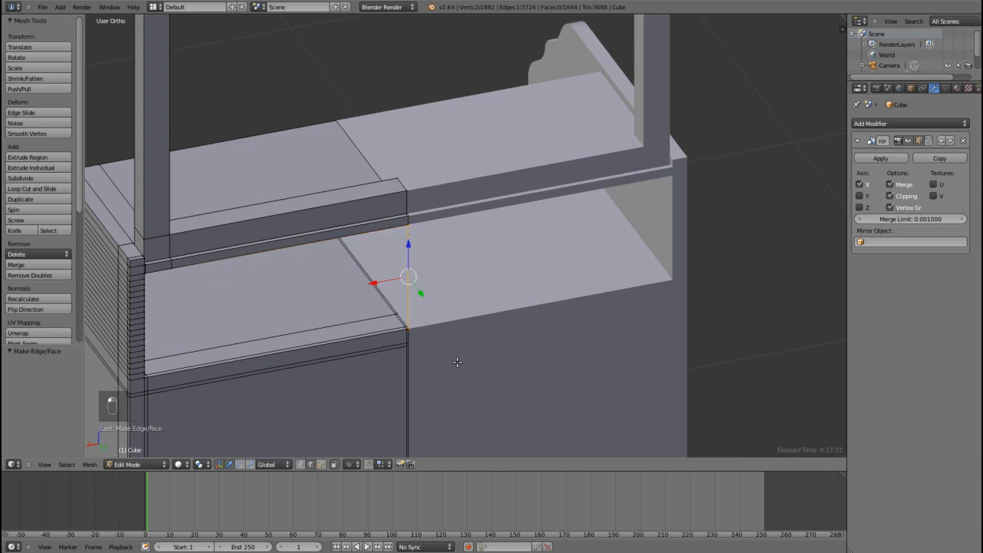
pyautogui.moveTo(447, 297); pyautogui.dragTo(382, 297, button='middle')
pyautogui.keyDown('shift'); pyautogui.moveTo(253, 259); pyautogui.dragTo(537, 287, button='middle'); pyautogui.keyUp('shift')
pyautogui.scroll(6, 394, 279)
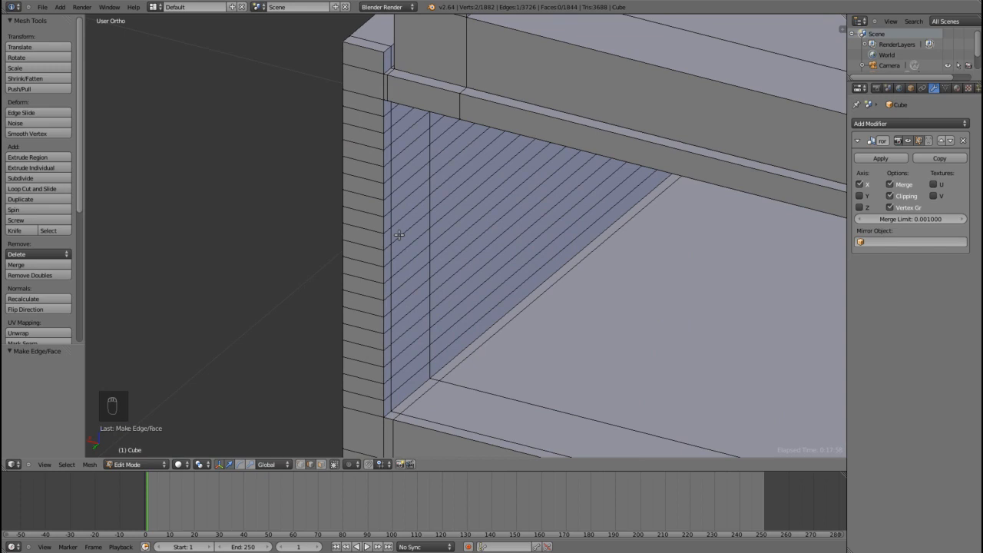
# - Select all the short edges down the side panel's inner back border and fill the rear opening across to the opposite vertical edge with one face
pyautogui.scroll(1, 398, 234)
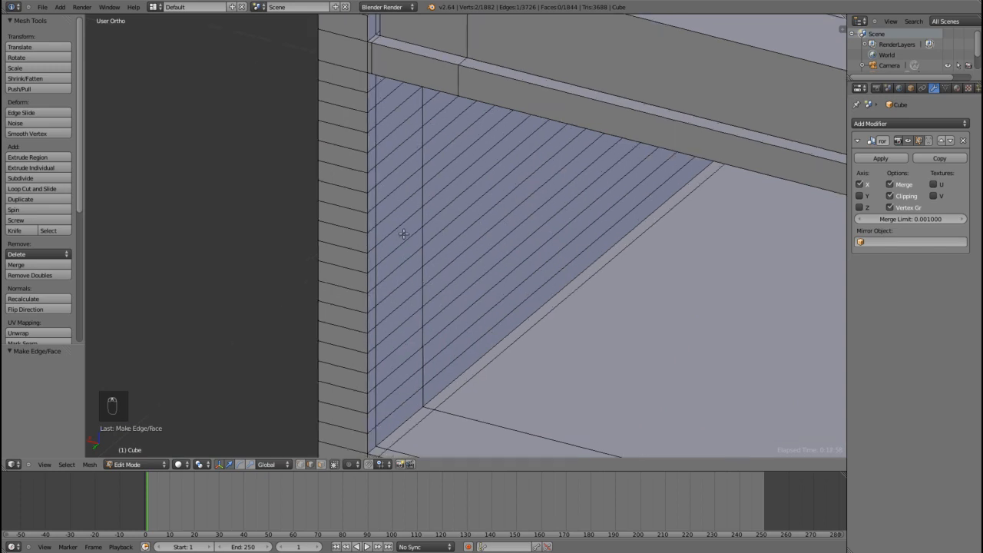
pyautogui.keyDown('shift'); pyautogui.rightClick(368, 84); pyautogui.keyUp('shift')
pyautogui.keyDown('shift'); pyautogui.rightClick(367, 103); pyautogui.keyUp('shift')
pyautogui.keyDown('shift'); pyautogui.rightClick(365, 132); pyautogui.keyUp('shift')
pyautogui.keyDown('shift'); pyautogui.rightClick(366, 151); pyautogui.keyUp('shift')
pyautogui.keyDown('shift'); pyautogui.rightClick(367, 165); pyautogui.keyUp('shift')
pyautogui.keyDown('shift'); pyautogui.rightClick(368, 183); pyautogui.keyUp('shift')
pyautogui.keyDown('shift'); pyautogui.rightClick(365, 208); pyautogui.keyUp('shift')
pyautogui.keyDown('shift'); pyautogui.rightClick(367, 225); pyautogui.keyUp('shift')
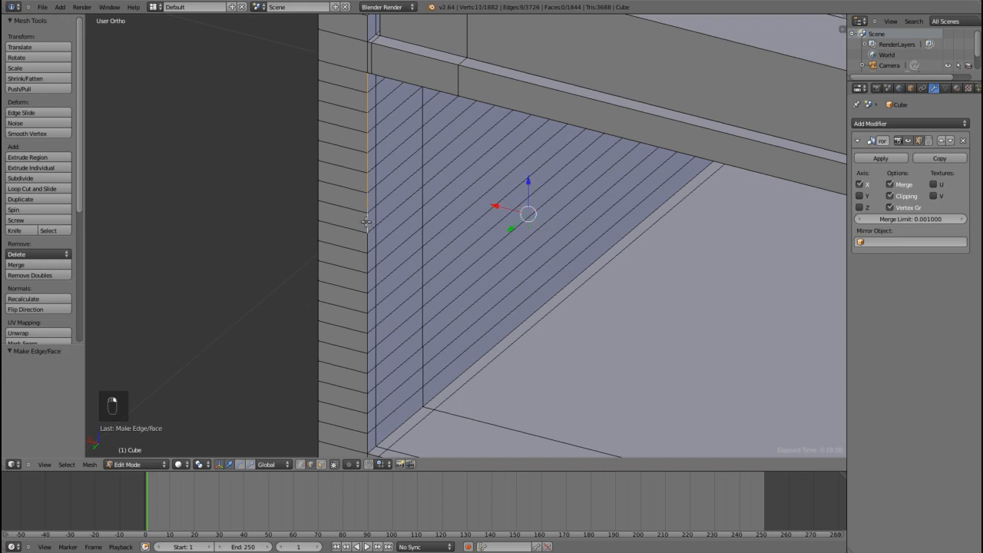
pyautogui.keyDown('shift'); pyautogui.rightClick(366, 245); pyautogui.keyUp('shift')
pyautogui.keyDown('shift'); pyautogui.rightClick(366, 261); pyautogui.keyUp('shift')
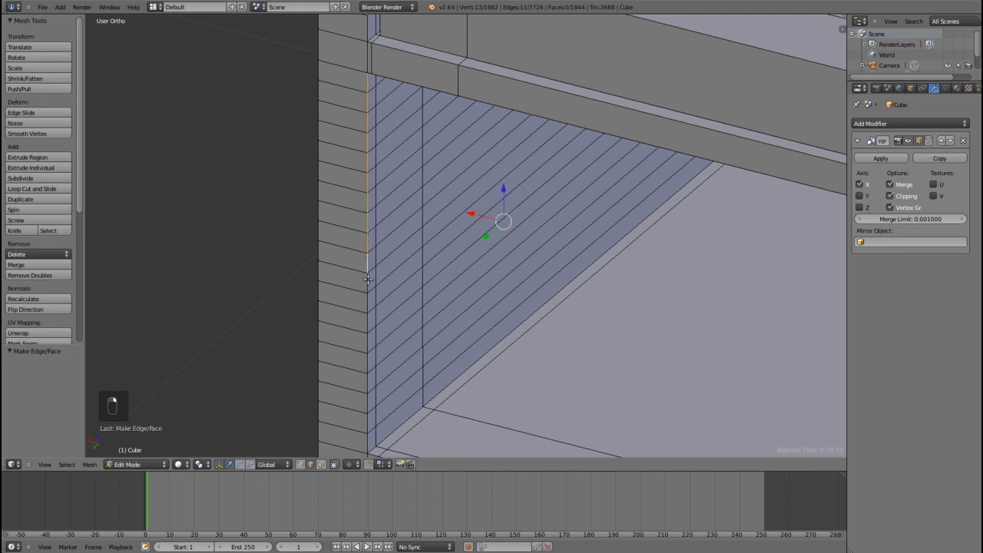
pyautogui.keyDown('shift'); pyautogui.rightClick(366, 285); pyautogui.keyUp('shift')
pyautogui.keyDown('shift'); pyautogui.rightClick(365, 304); pyautogui.keyUp('shift')
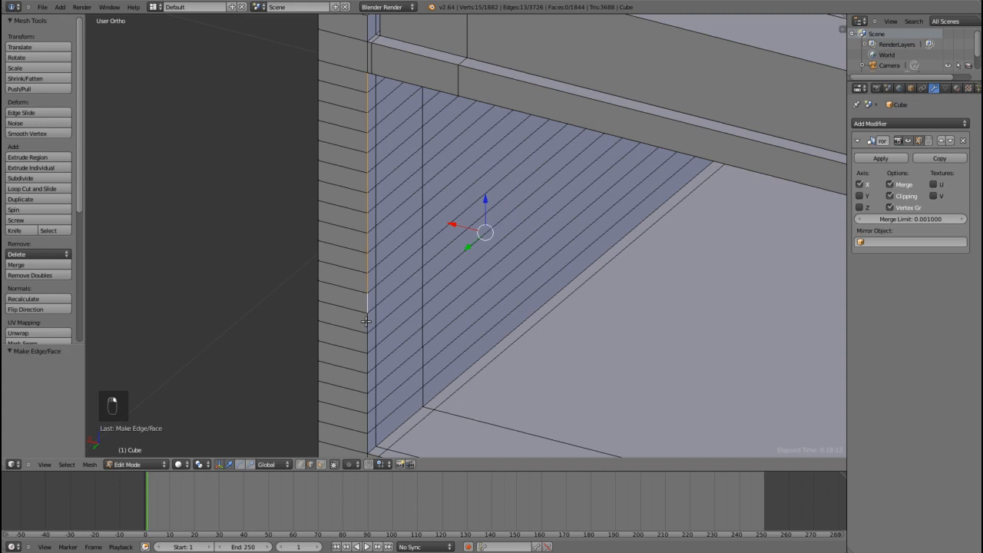
pyautogui.keyDown('shift'); pyautogui.rightClick(367, 350); pyautogui.keyUp('shift')
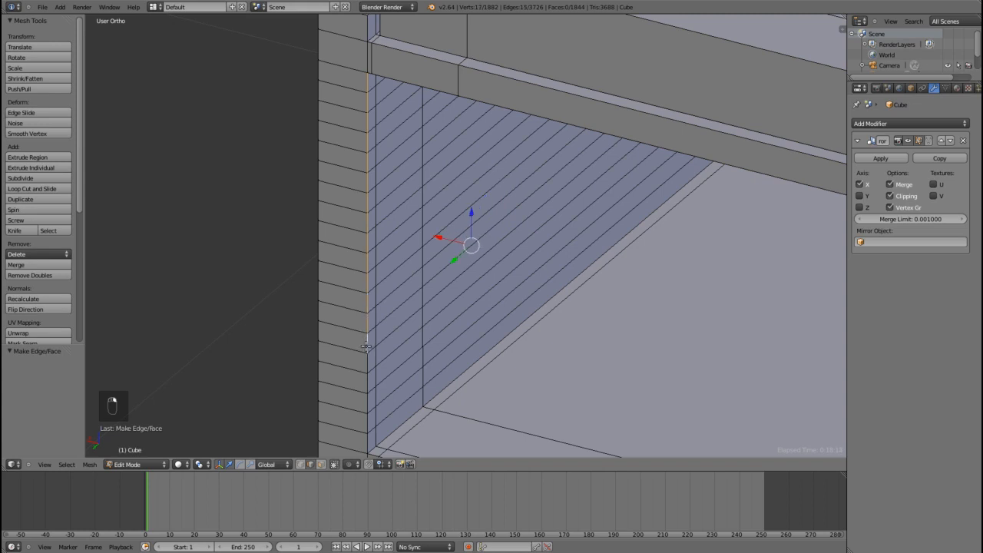
pyautogui.keyDown('shift'); pyautogui.rightClick(366, 369); pyautogui.keyUp('shift')
pyautogui.keyDown('shift'); pyautogui.rightClick(369, 394); pyautogui.keyUp('shift')
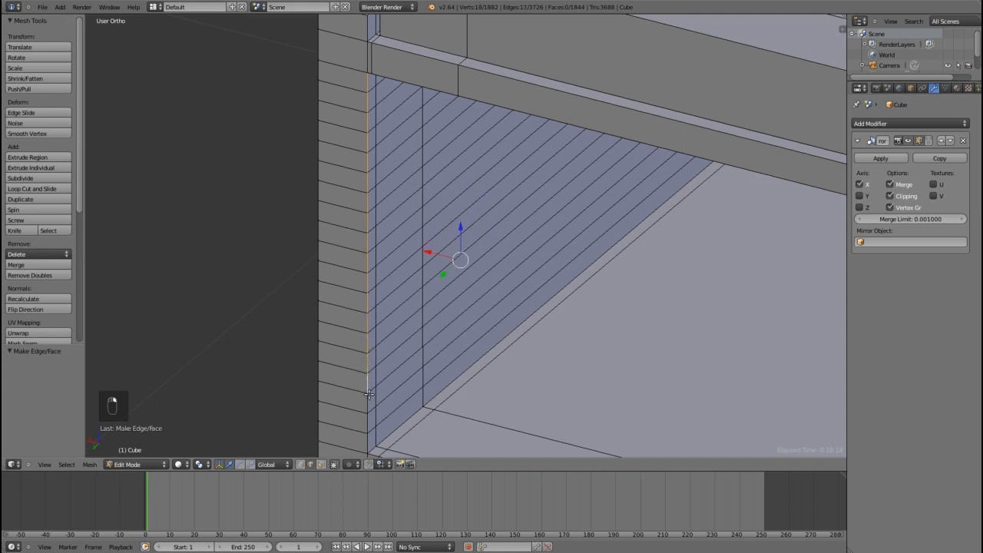
pyautogui.keyDown('shift'); pyautogui.rightClick(367, 402); pyautogui.keyUp('shift')
pyautogui.keyDown('shift'); pyautogui.rightClick(365, 422); pyautogui.keyUp('shift')
pyautogui.keyDown('shift'); pyautogui.rightClick(366, 436); pyautogui.keyUp('shift')
pyautogui.scroll(-2, 392, 359)
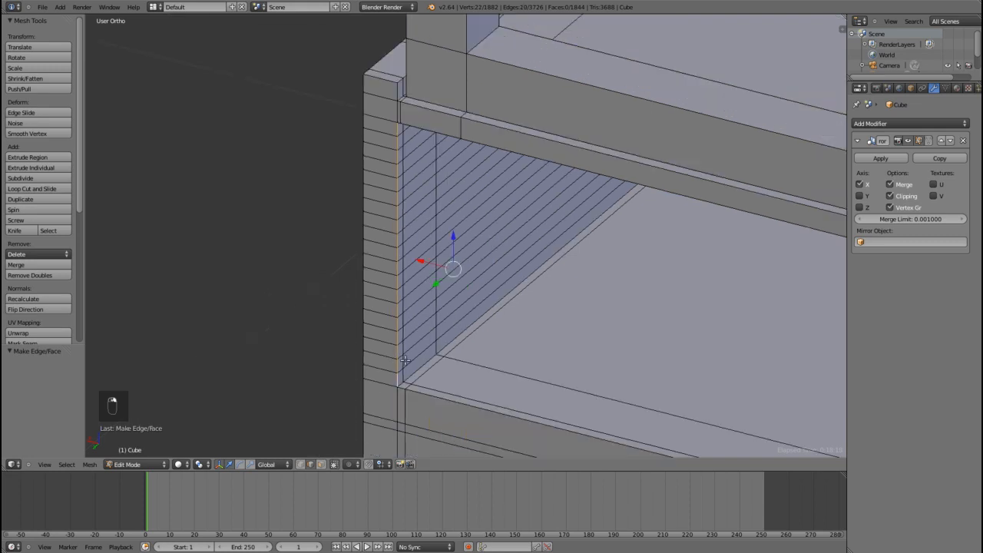
pyautogui.keyDown('shift'); pyautogui.moveTo(422, 350); pyautogui.dragTo(287, 264, button='middle'); pyautogui.keyUp('shift')
pyautogui.scroll(-3, 290, 264)
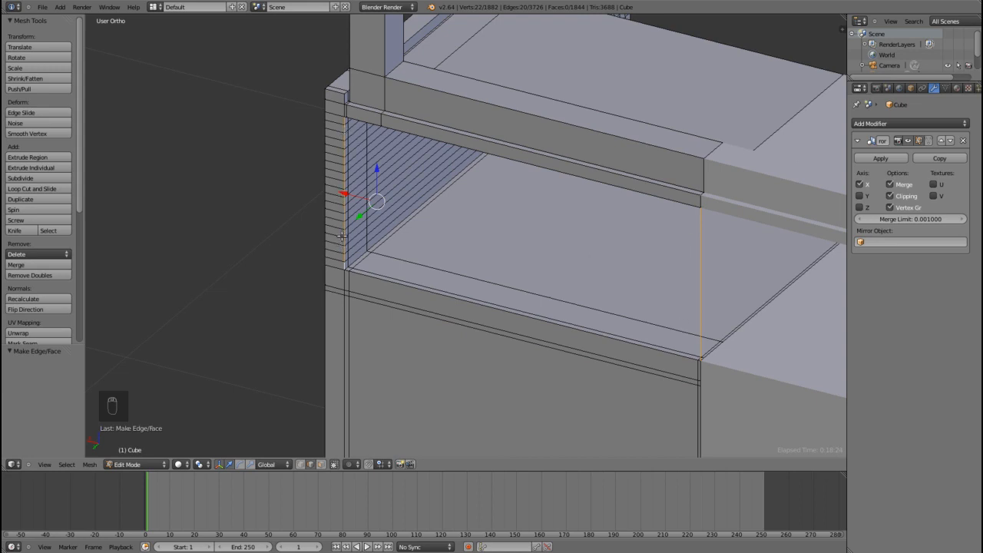
pyautogui.press('f')
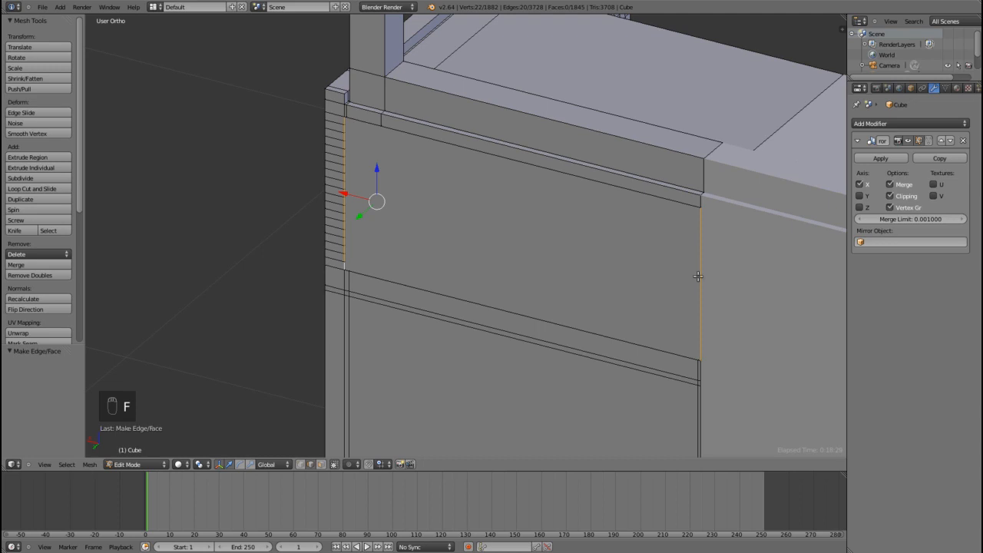
# - Check the filled back from the front and save over the existing blend file
pyautogui.scroll(-4, 410, 178)
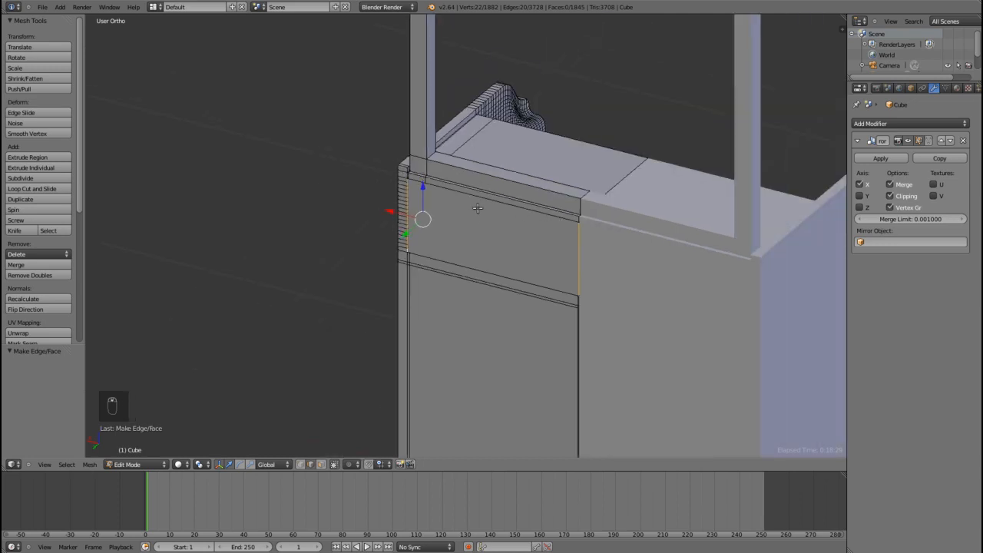
pyautogui.scroll(-2, 588, 438)
pyautogui.moveTo(588, 438); pyautogui.dragTo(611, 216, button='middle')
pyautogui.keyDown('shift'); pyautogui.moveTo(236, 223); pyautogui.dragTo(423, 194, button='middle'); pyautogui.keyUp('shift')
pyautogui.hotkey('ctrl', 's')
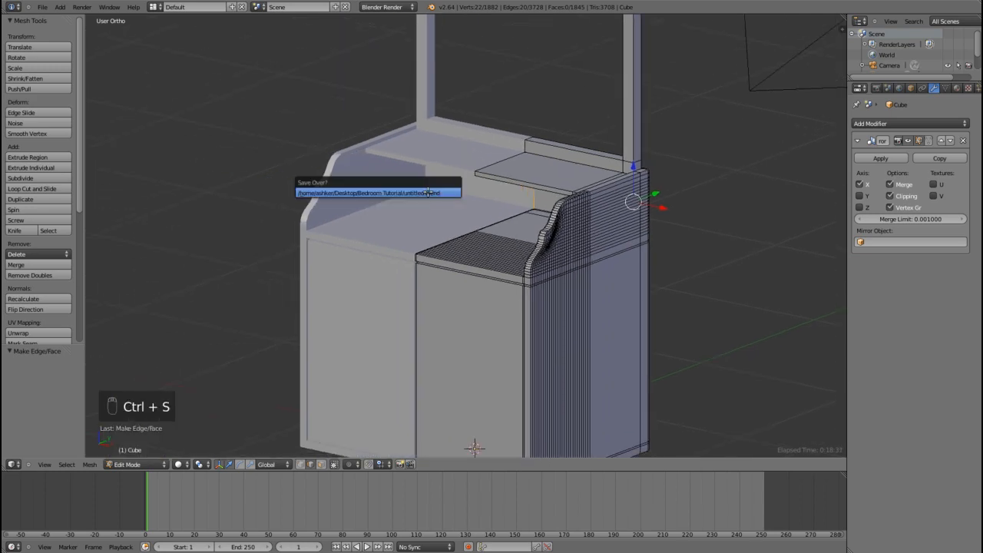
pyautogui.click(427, 193)
# - Add one loop cut running through the inside faces of the tall upper frame, slid to about 0.28
pyautogui.scroll(-6, 426, 191)
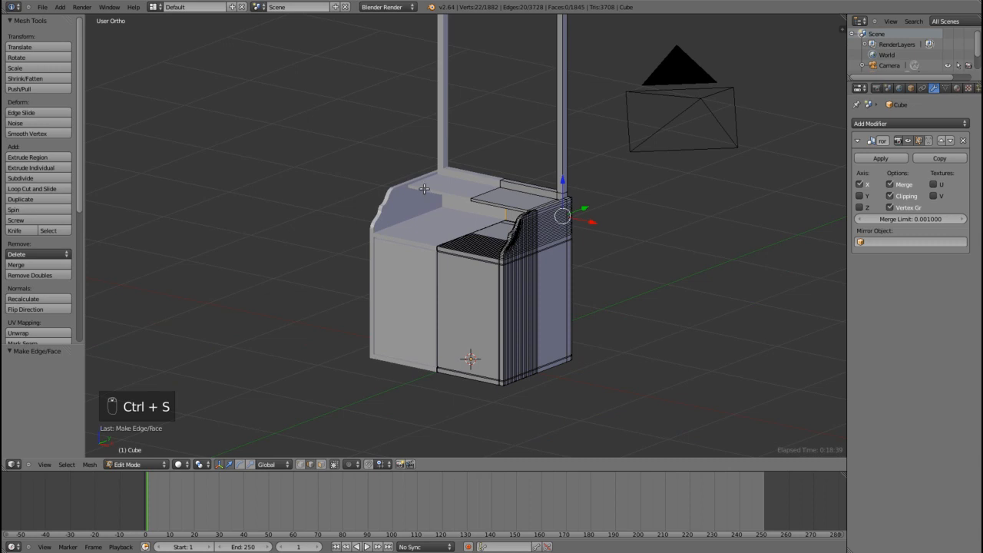
pyautogui.moveTo(406, 199); pyautogui.dragTo(424, 223, button='middle')
pyautogui.scroll(6, 500, 208)
pyautogui.keyDown('shift'); pyautogui.moveTo(633, 170); pyautogui.dragTo(533, 340, button='middle'); pyautogui.keyUp('shift')
pyautogui.scroll(3, 533, 322)
pyautogui.scroll(-2, 546, 317)
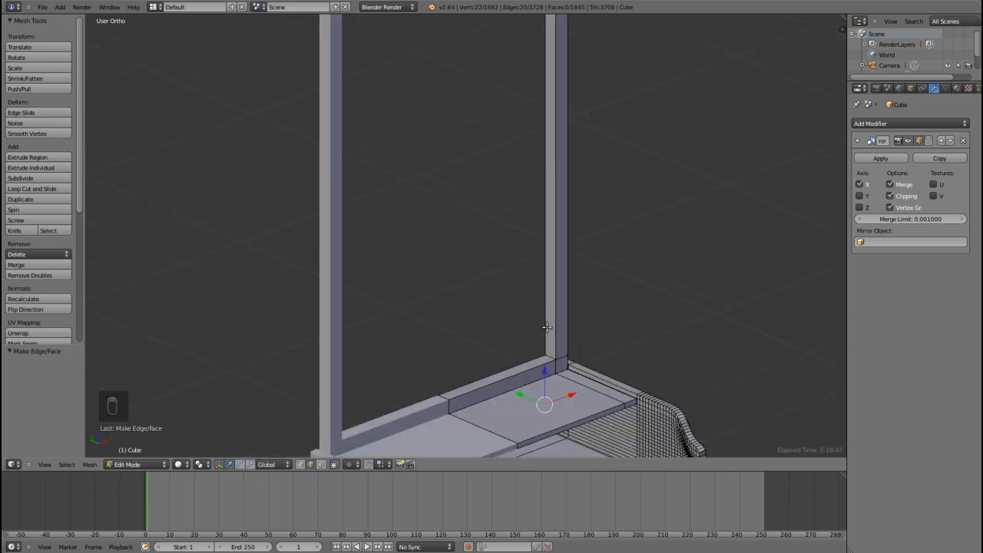
pyautogui.hotkey('ctrl', 'r')
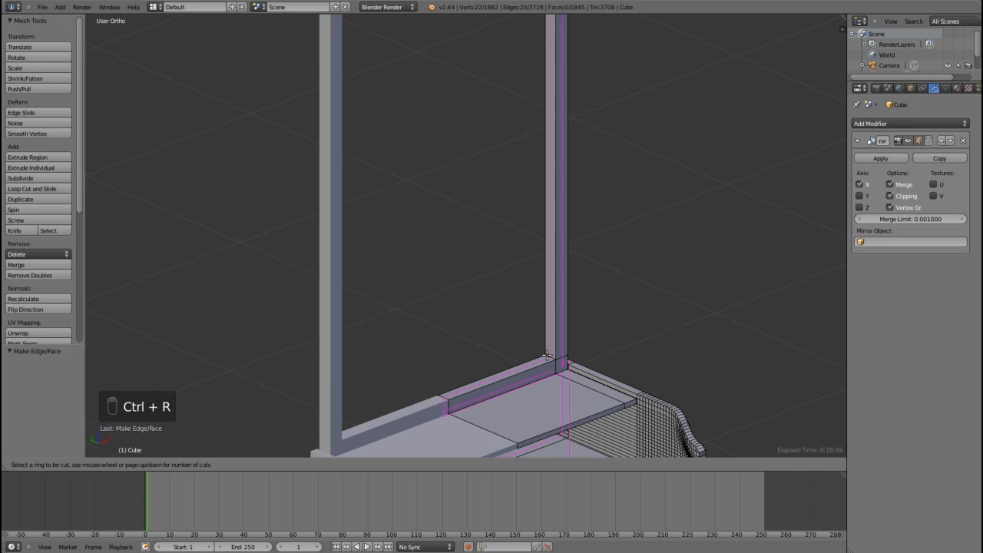
pyautogui.click(546, 354)
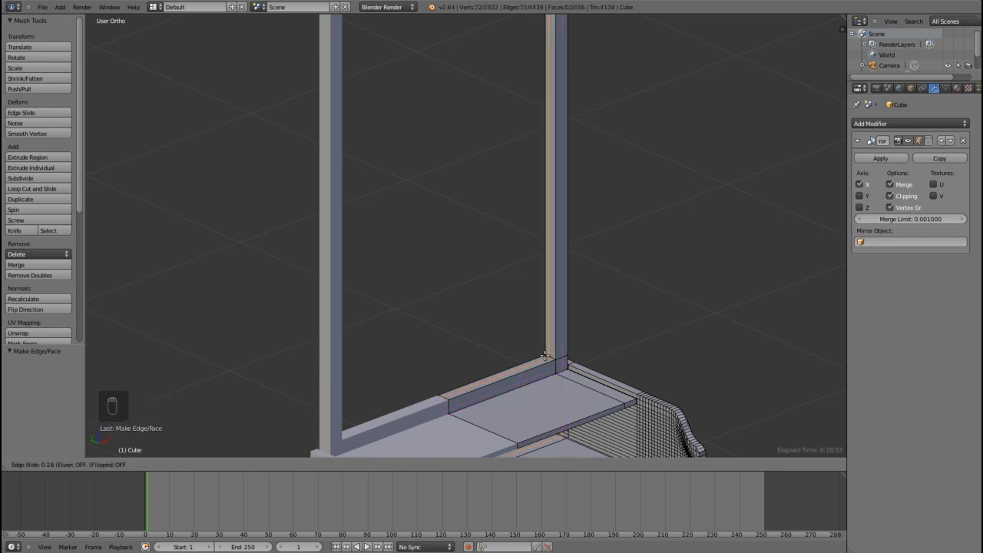
pyautogui.click(544, 355)
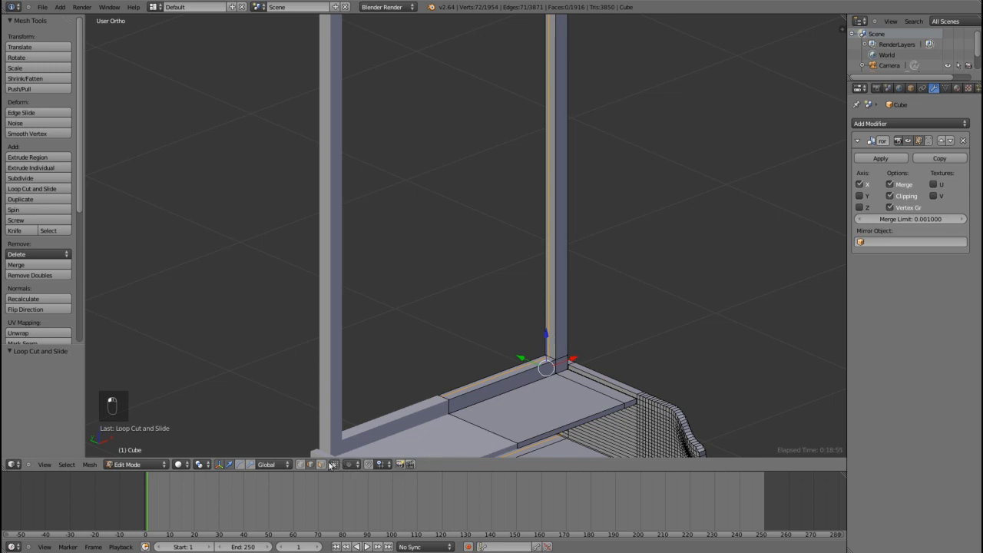
# - Extrude the new vertical edge inside the tall frame by -0.937 along X up to the mirror centre line
pyautogui.rightClick(551, 261)
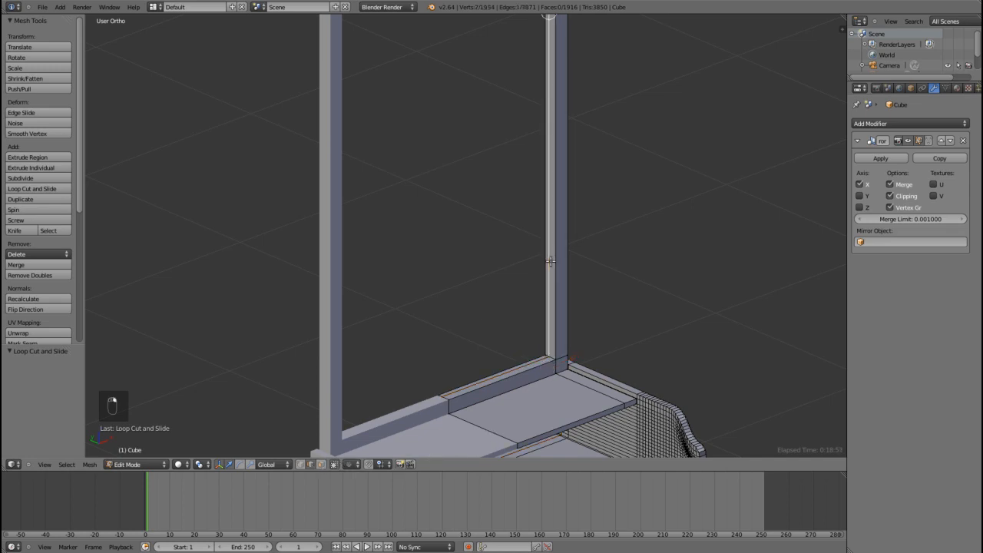
pyautogui.scroll(-6, 629, 222)
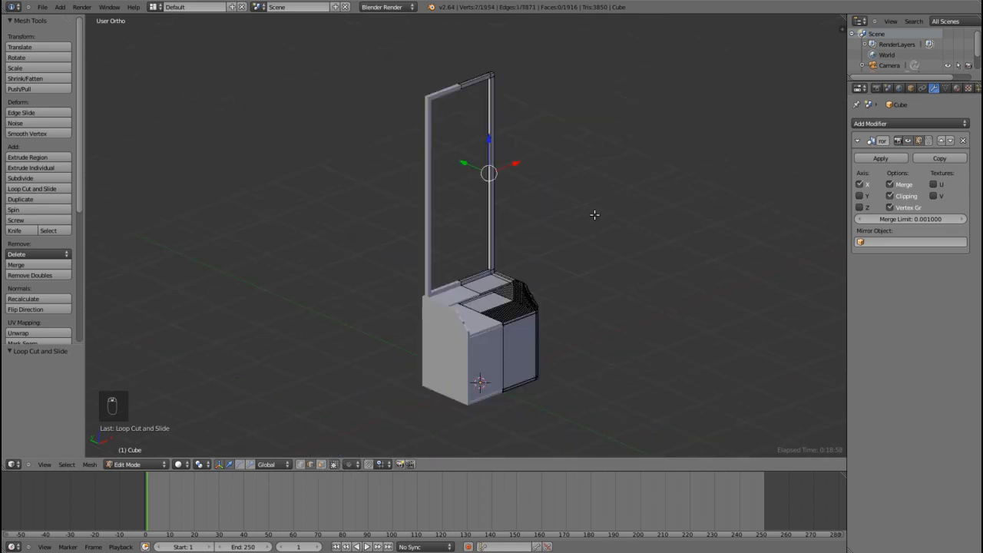
pyautogui.moveTo(594, 217); pyautogui.dragTo(576, 226, button='middle')
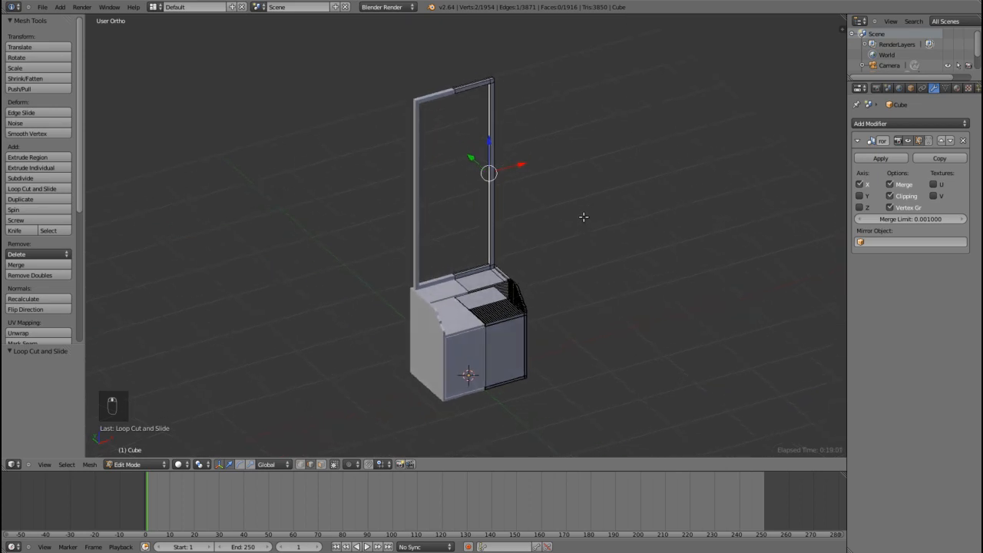
pyautogui.press('e')
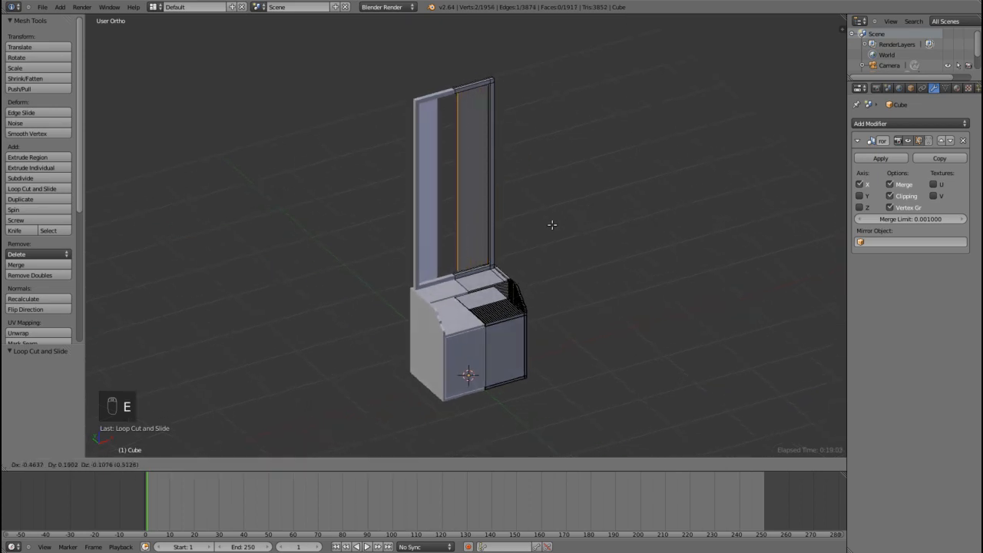
pyautogui.press('x')
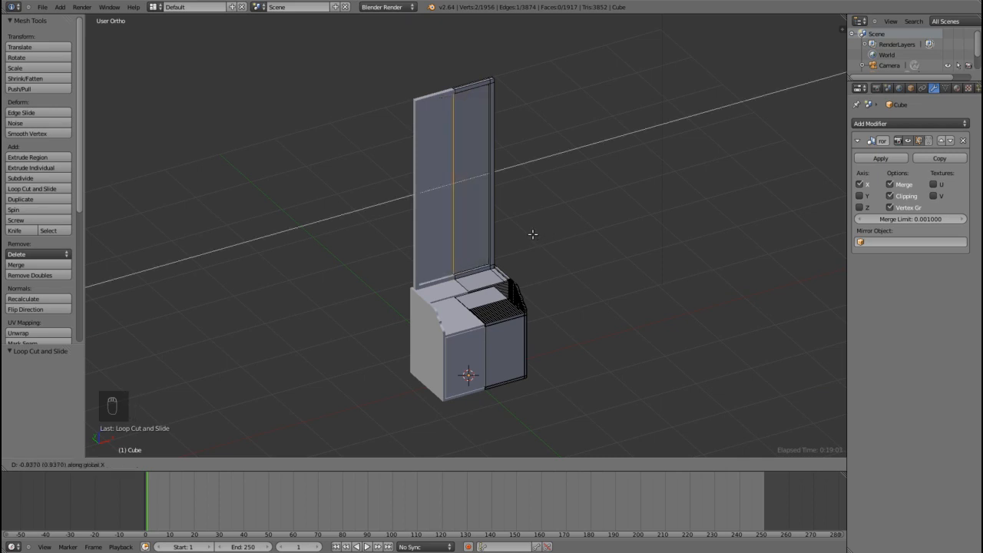
pyautogui.click(532, 235)
# - Inspect the filled frame panel from several sides and save over the existing blend file
pyautogui.scroll(-2, 557, 224)
pyautogui.moveTo(575, 229); pyautogui.dragTo(556, 208, button='middle')
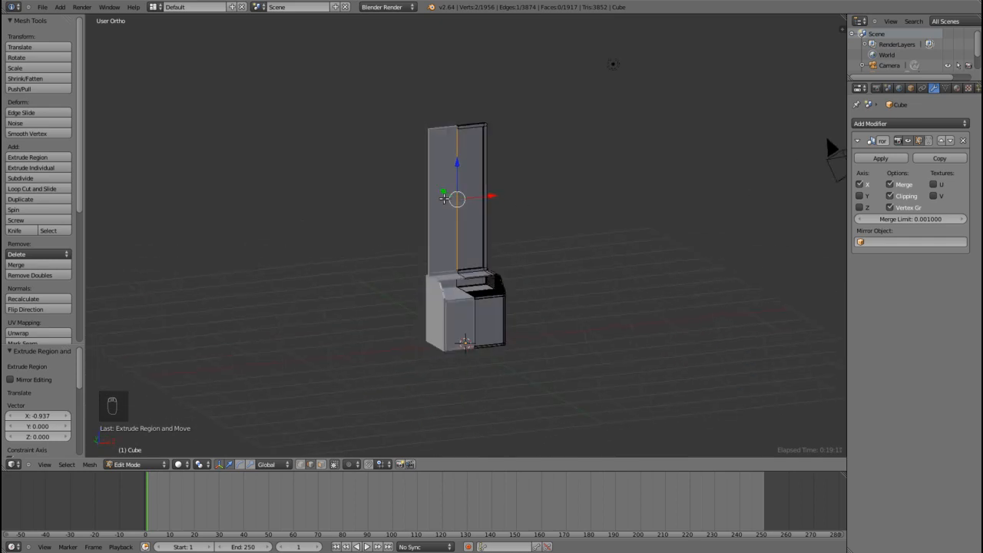
pyautogui.scroll(3, 563, 207)
pyautogui.moveTo(617, 187); pyautogui.dragTo(562, 205, button='middle')
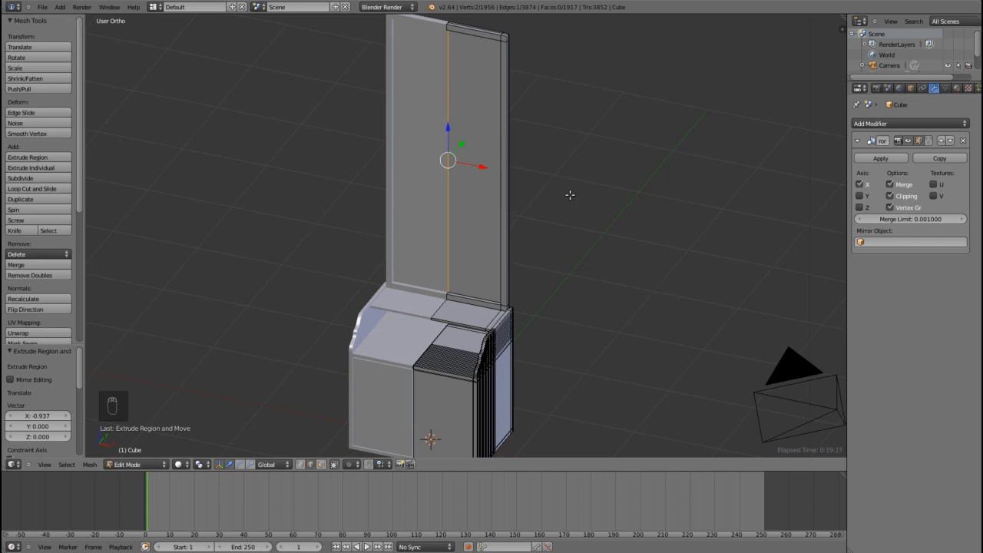
pyautogui.hotkey('ctrl', 's')
pyautogui.click(593, 195)
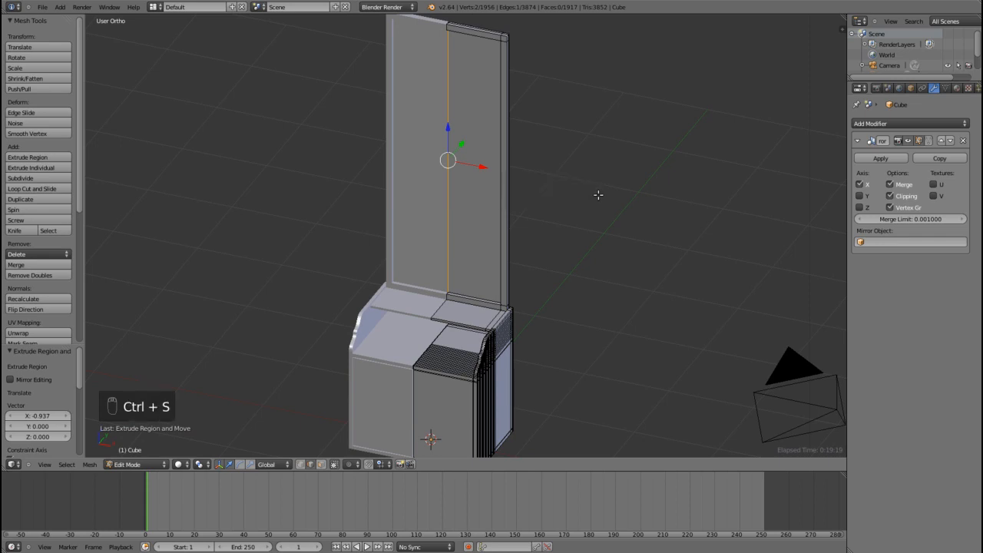
# - Return the model to Object Mode and widen the properties editor
pyautogui.press('Tab')
pyautogui.scroll(-2, 606, 191)
pyautogui.moveTo(451, 283); pyautogui.dragTo(471, 261, button='middle')
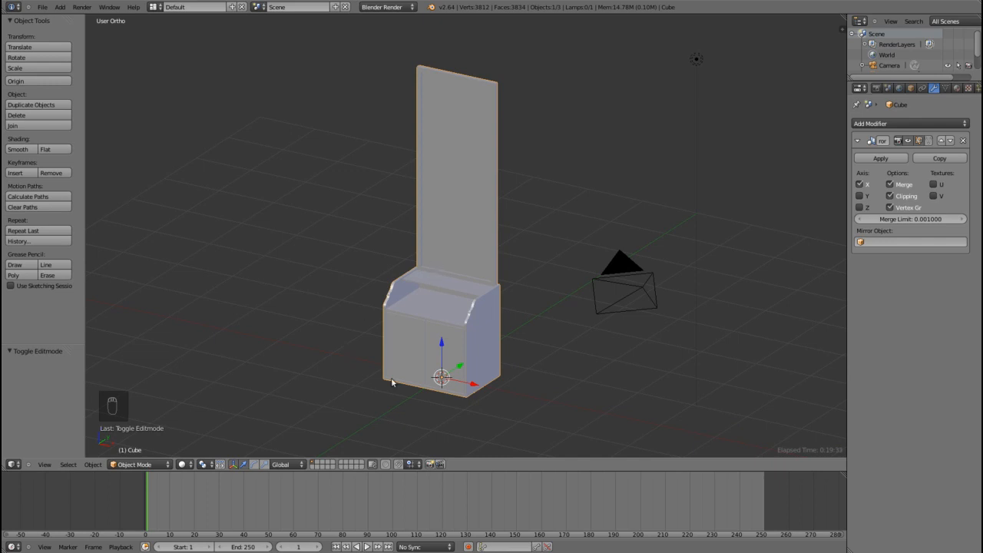
pyautogui.moveTo(518, 336)
pyautogui.mouseDown(button='middle')
pyautogui.moveTo(474, 347)
pyautogui.moveTo(523, 348)
pyautogui.mouseUp(button='middle')
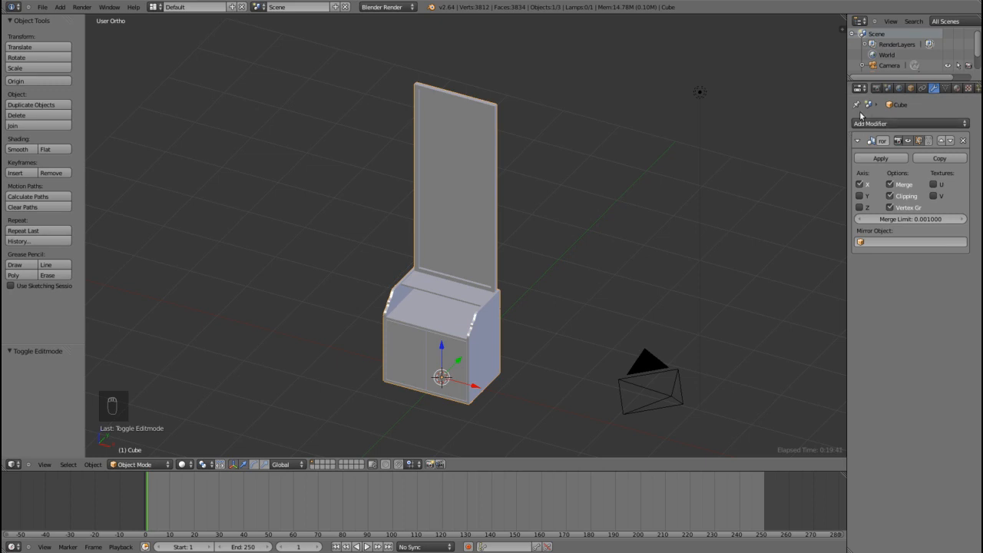
pyautogui.moveTo(848, 108); pyautogui.dragTo(822, 106)
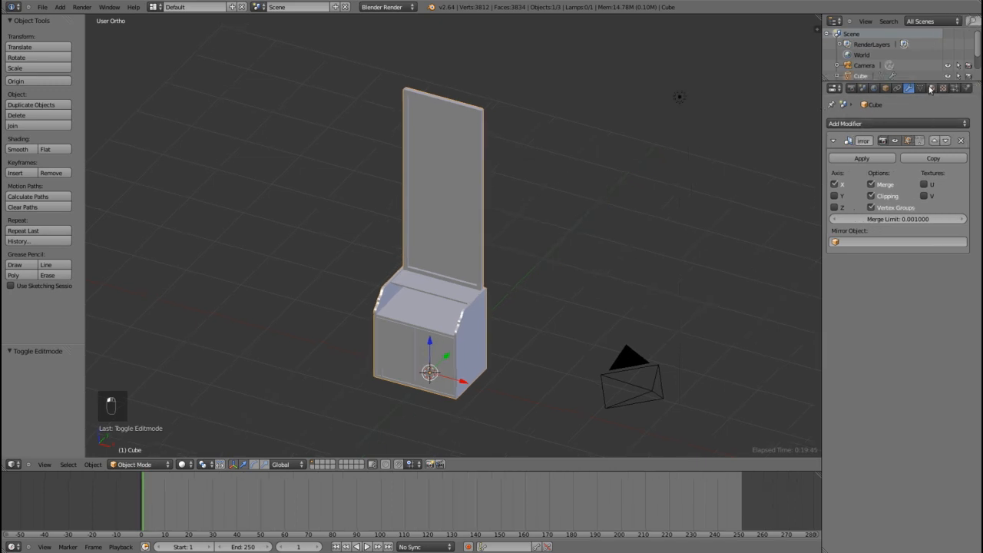
# - Rename the model's material as "d table"
pyautogui.click(932, 87)
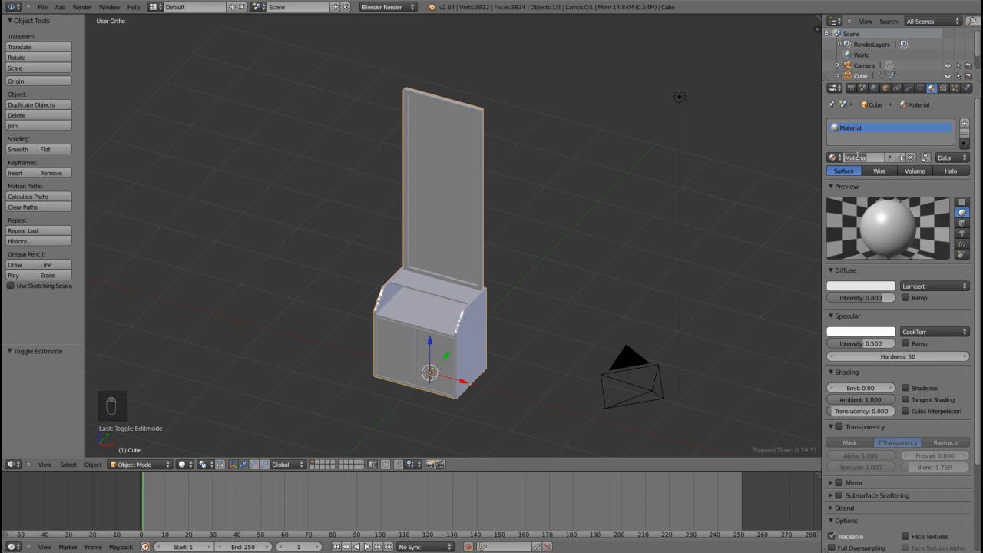
pyautogui.press('BackSpace')
pyautogui.write('drawer')
# - Rename the Cube object as "d table"
pyautogui.click(885, 90)
pyautogui.click(885, 90)
pyautogui.click(857, 123)
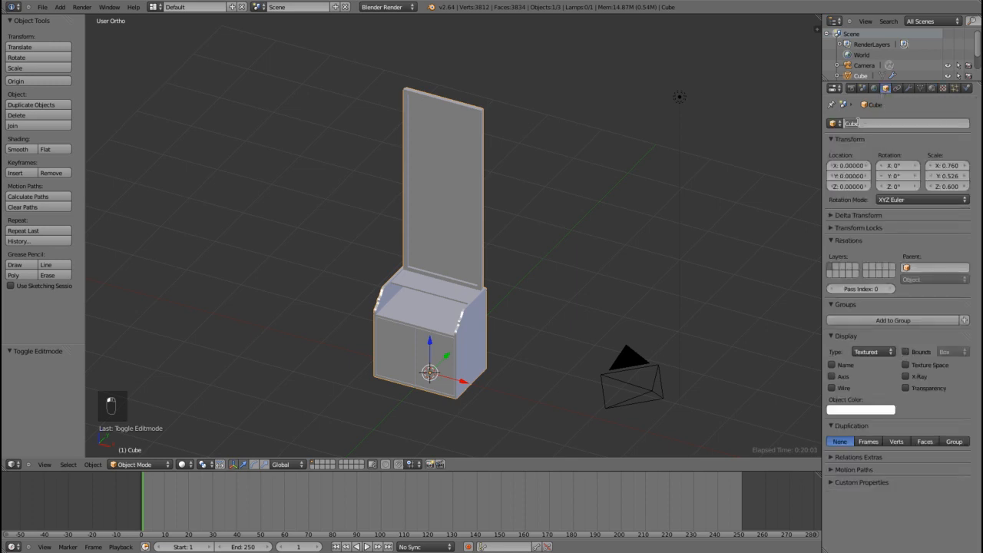
pyautogui.write('dtable')
pyautogui.press('Return')
# - Set the type of the "d table" material's texture to Image or Movie
pyautogui.click(932, 88)
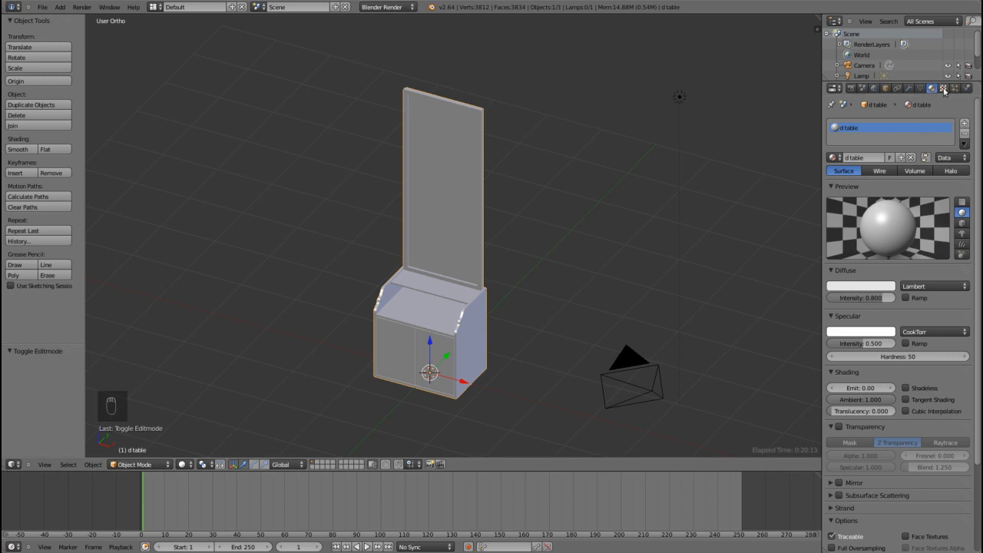
pyautogui.click(944, 88)
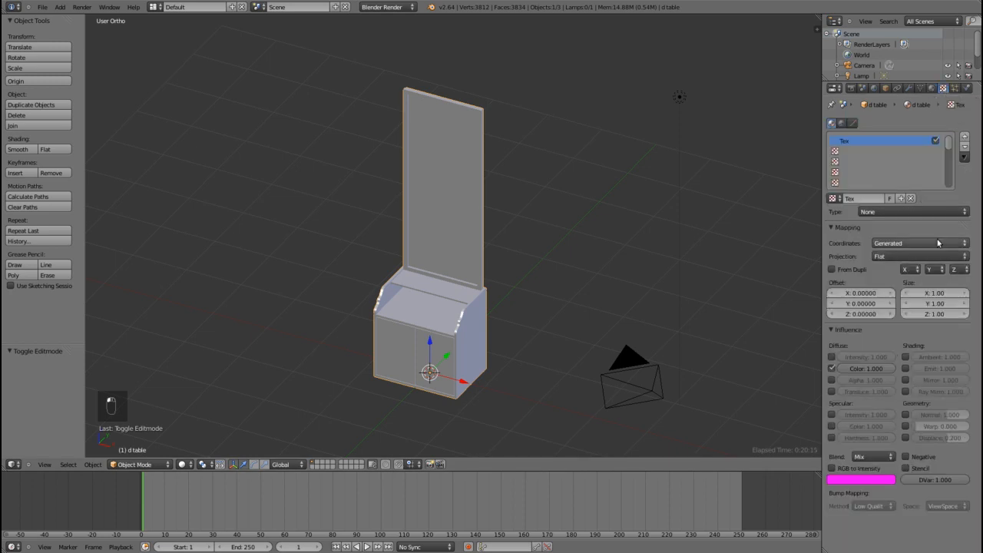
pyautogui.click(911, 211)
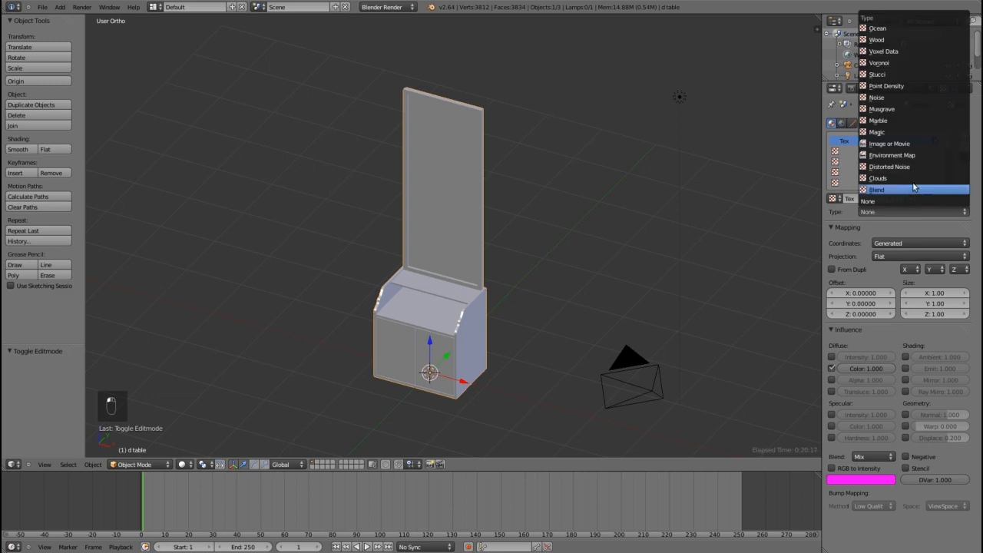
pyautogui.click(917, 145)
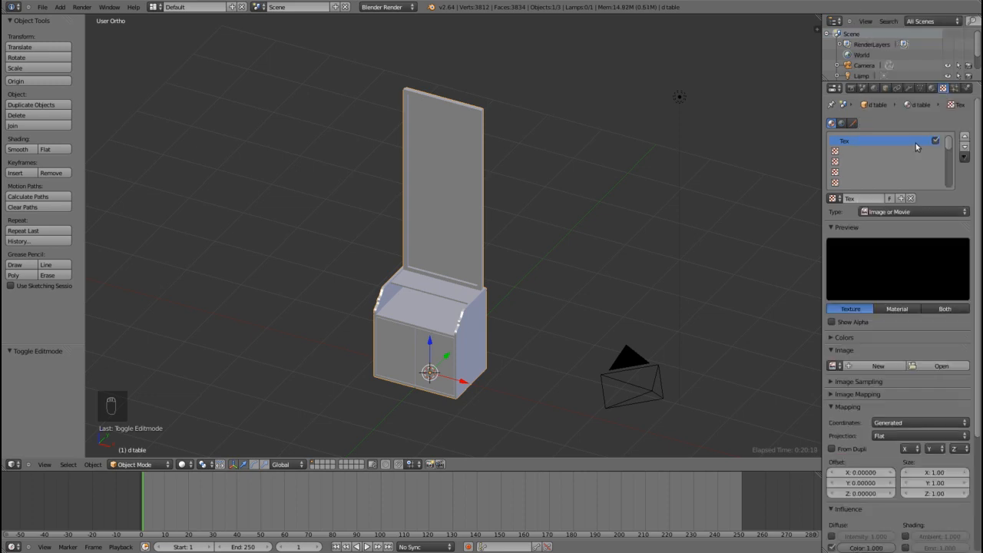
# - Load wood.jpg from the Tutorial elements folder on the Desktop as the texture's image
pyautogui.click(940, 367)
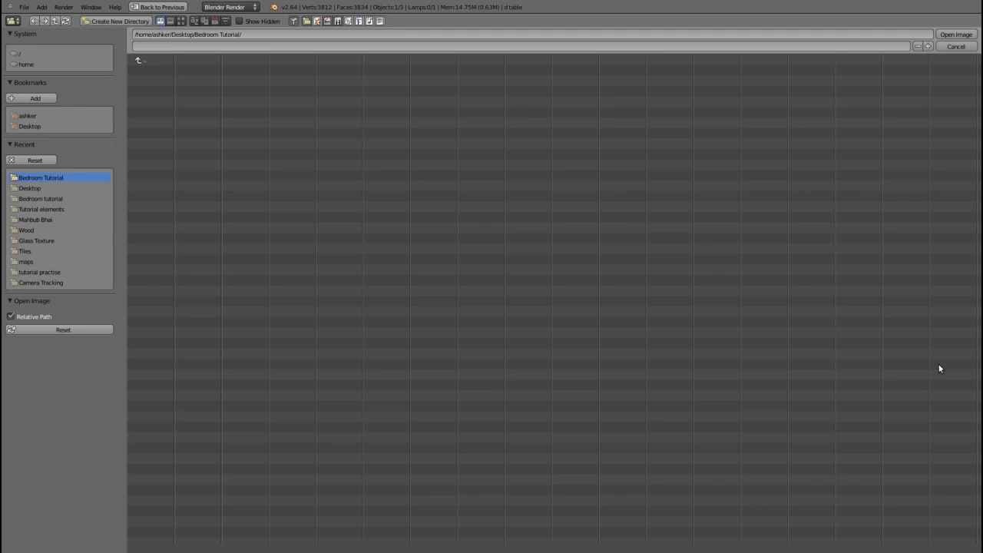
pyautogui.click(29, 129)
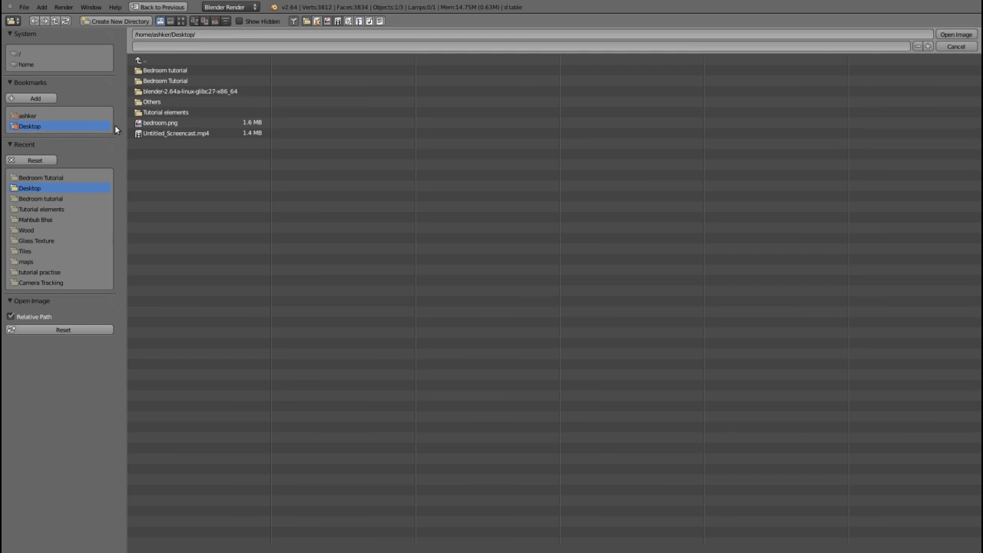
pyautogui.click(155, 114)
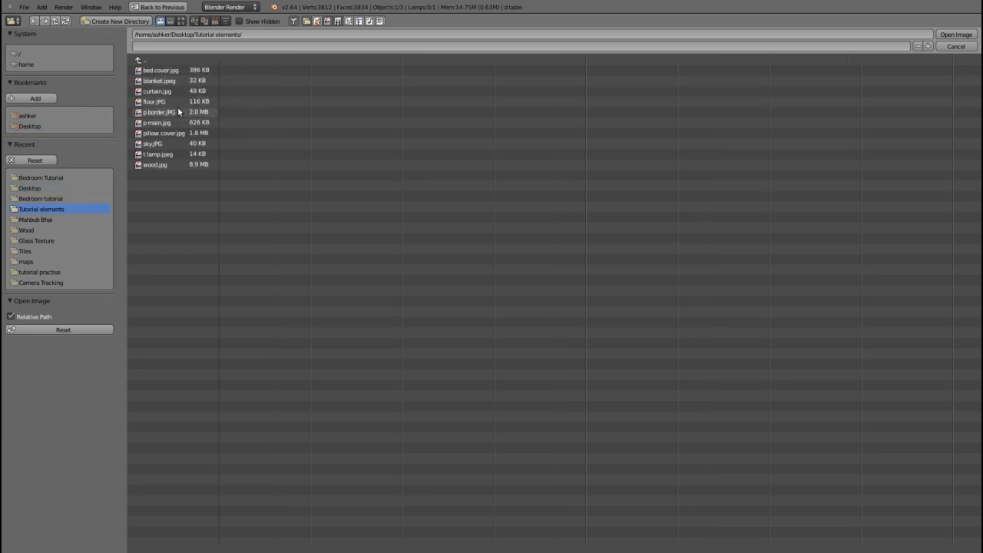
pyautogui.click(153, 166)
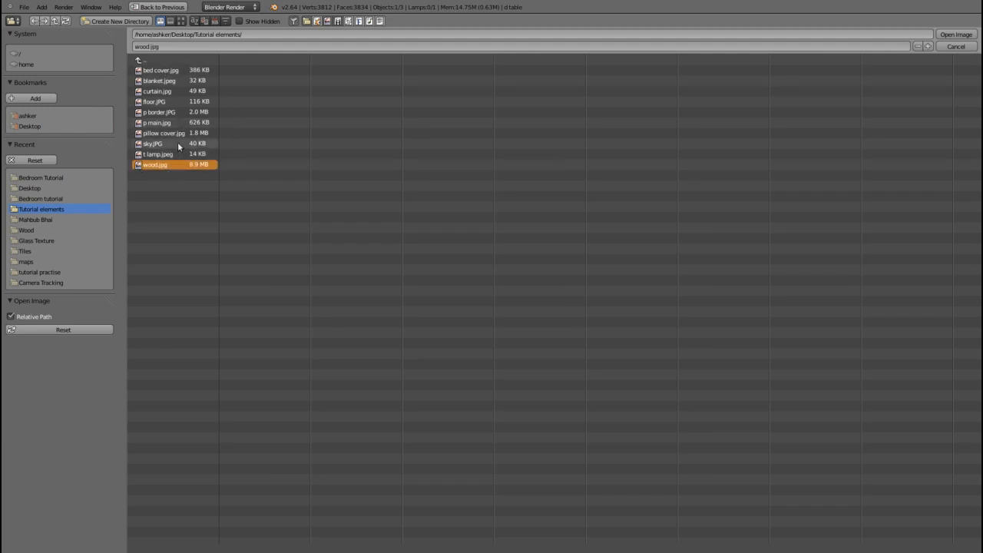
pyautogui.click(181, 20)
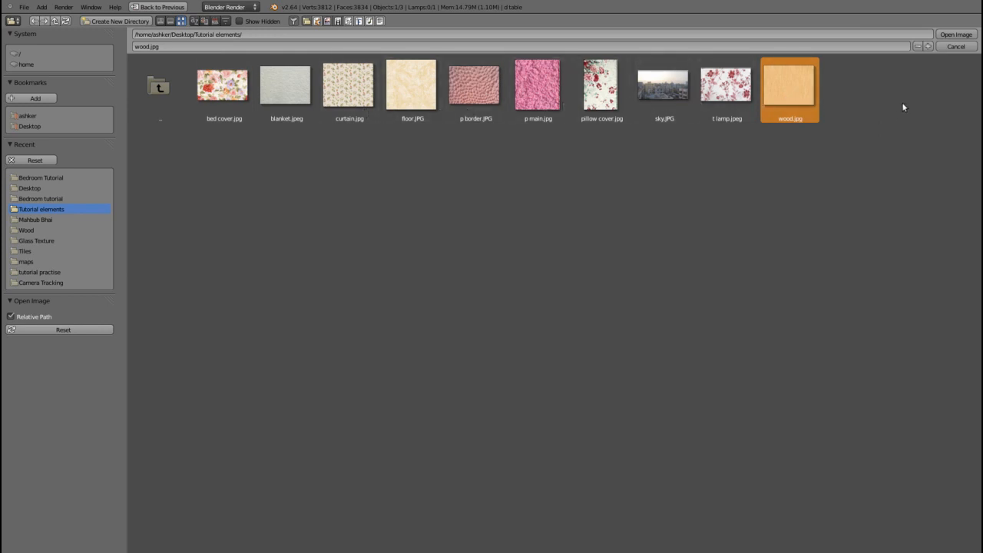
pyautogui.click(956, 34)
# - Align the camera to a perspective view that shows the dressing table from the front at a slight angle
pyautogui.scroll(-2, 421, 281)
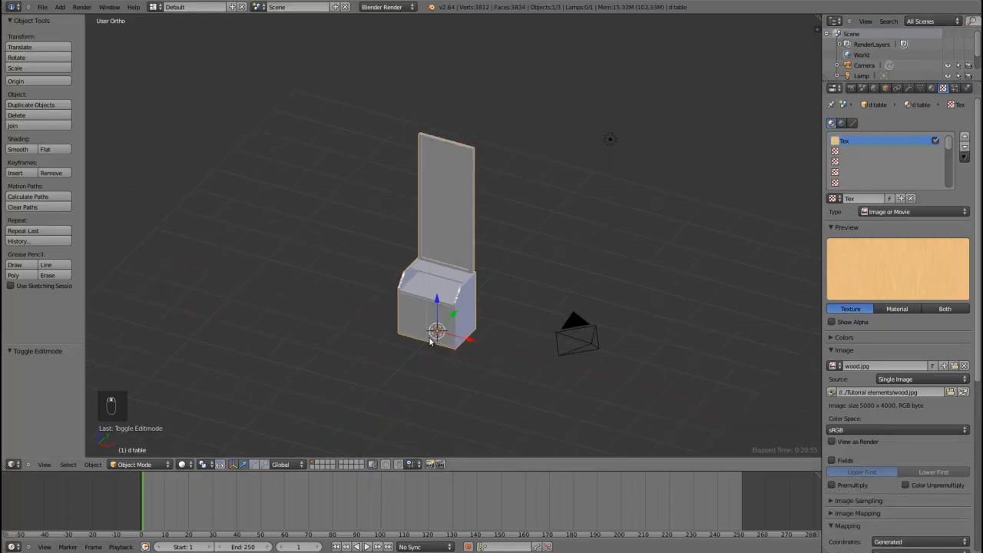
pyautogui.moveTo(430, 341); pyautogui.dragTo(426, 318, button='middle')
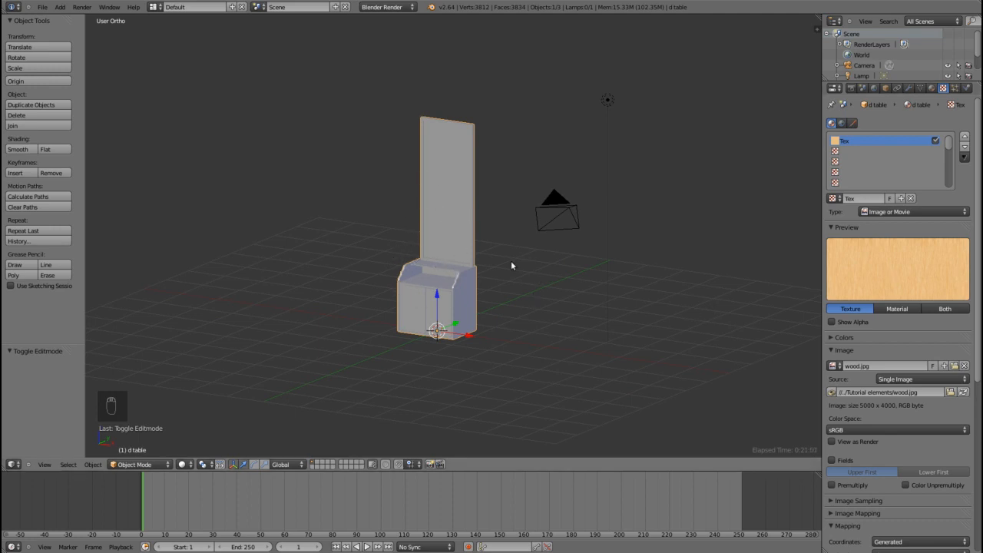
pyautogui.press('KP_5')
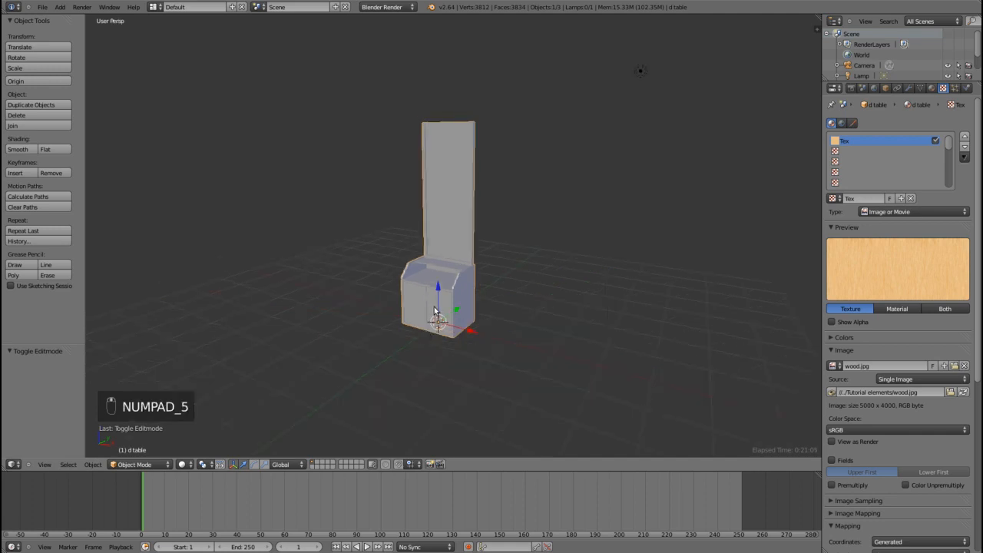
pyautogui.moveTo(436, 303); pyautogui.dragTo(460, 318, button='middle')
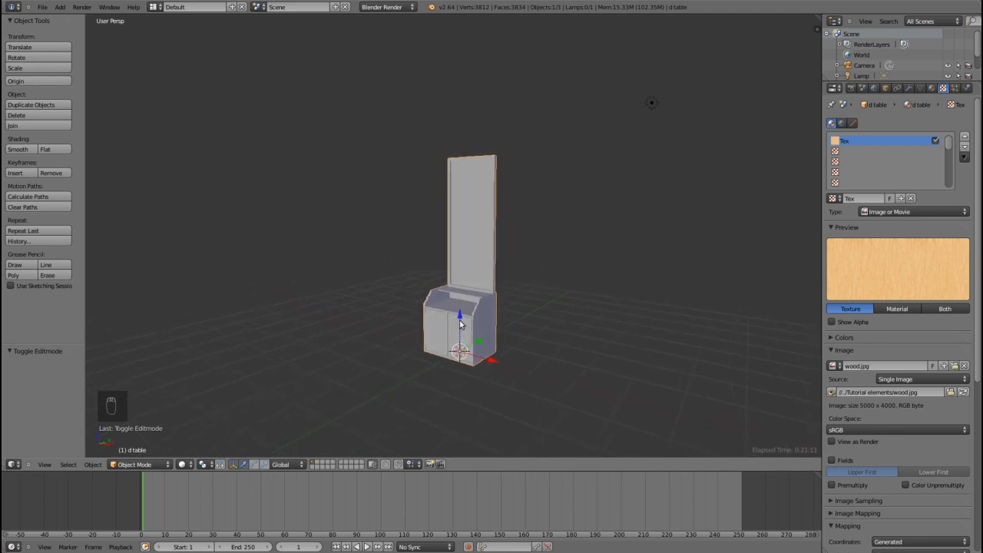
pyautogui.press('ctrl+alt+KP_0')
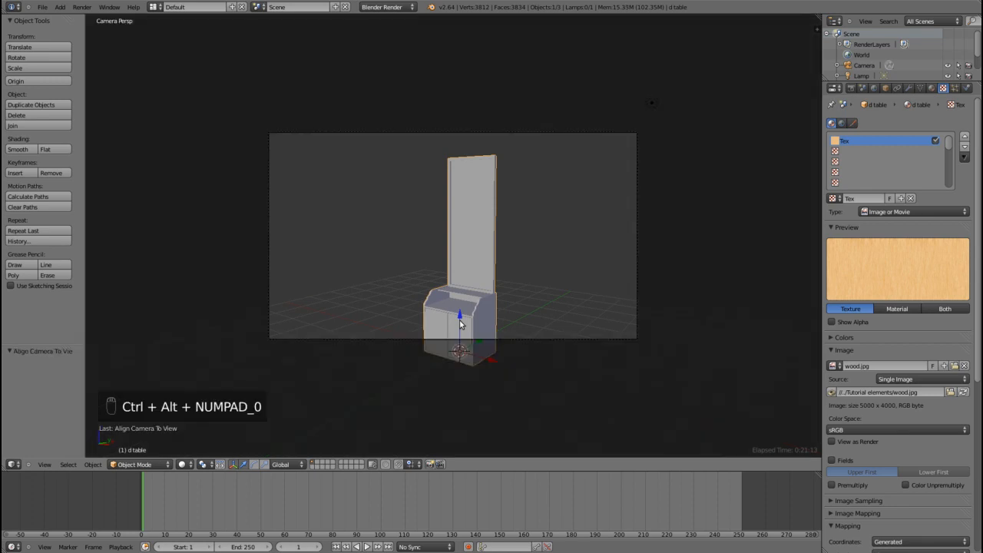
# - Move the camera down about 0.93 units along the global Z axis
pyautogui.rightClick(479, 133)
pyautogui.press('g')
pyautogui.press('z')
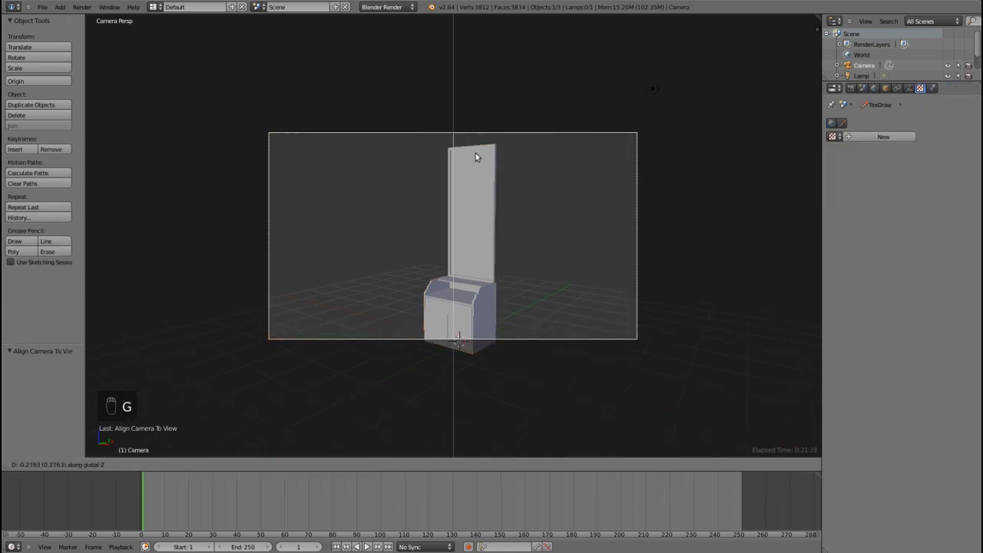
pyautogui.click(480, 196)
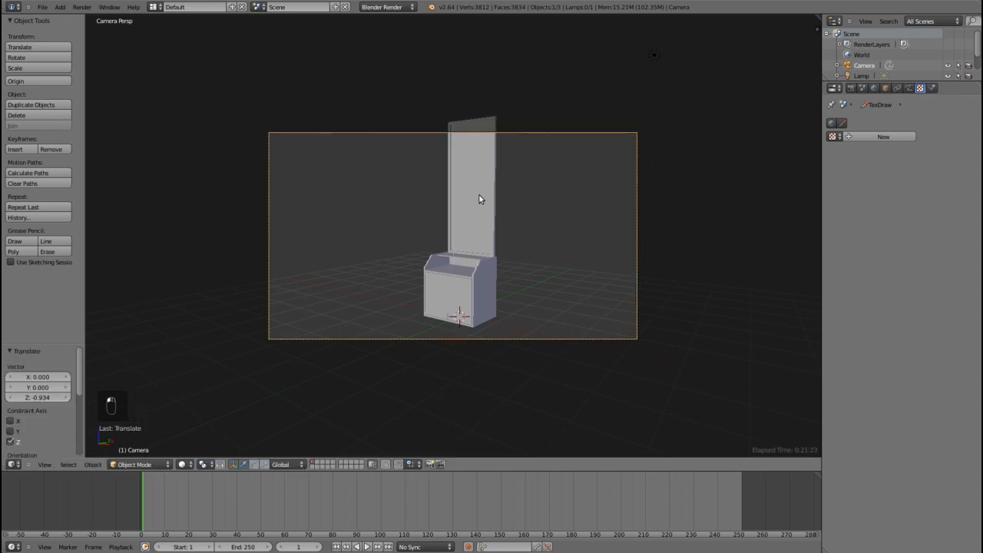
# - Move the lamp about -4.35 units along the global Y axis, in front of the dressing table, and test-render the scene
pyautogui.middleClick(672, 209)
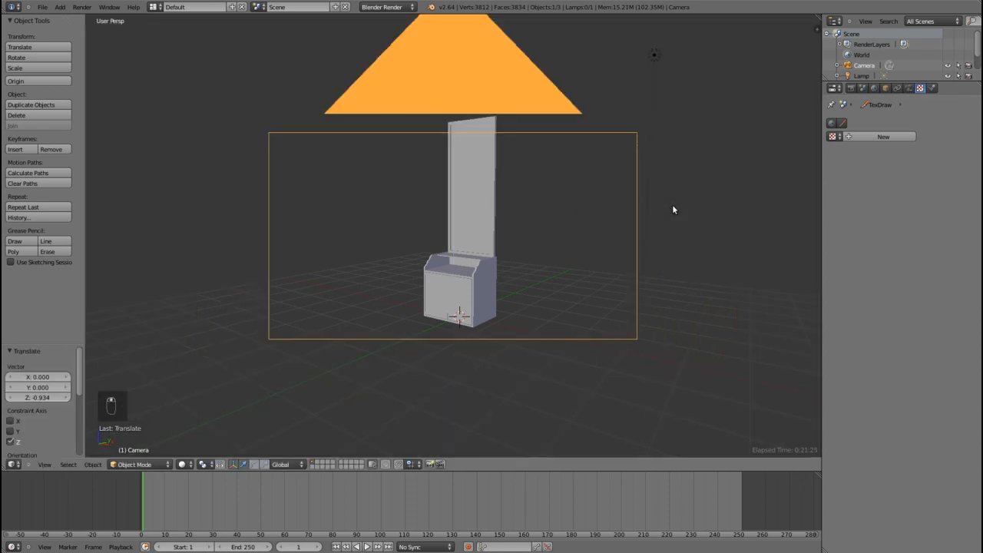
pyautogui.moveTo(687, 208); pyautogui.dragTo(622, 254, button='middle')
pyautogui.scroll(-6, 628, 252)
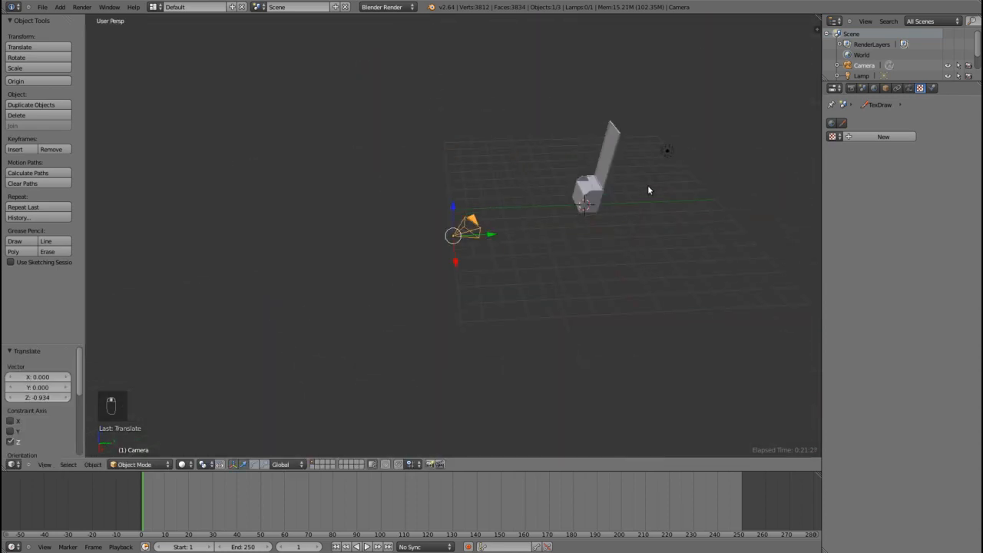
pyautogui.rightClick(667, 155)
pyautogui.press('g')
pyautogui.press('y')
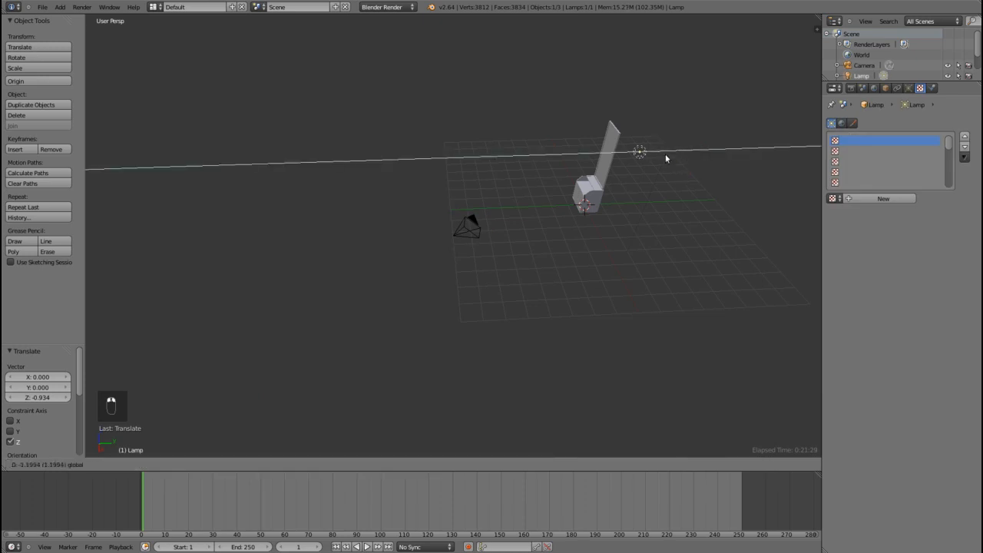
pyautogui.click(596, 163)
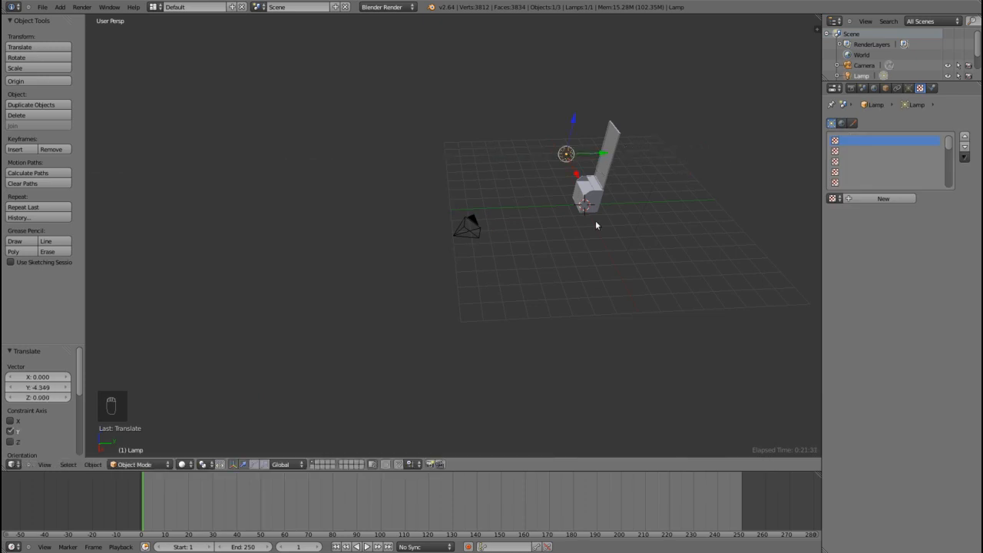
pyautogui.press('F12')
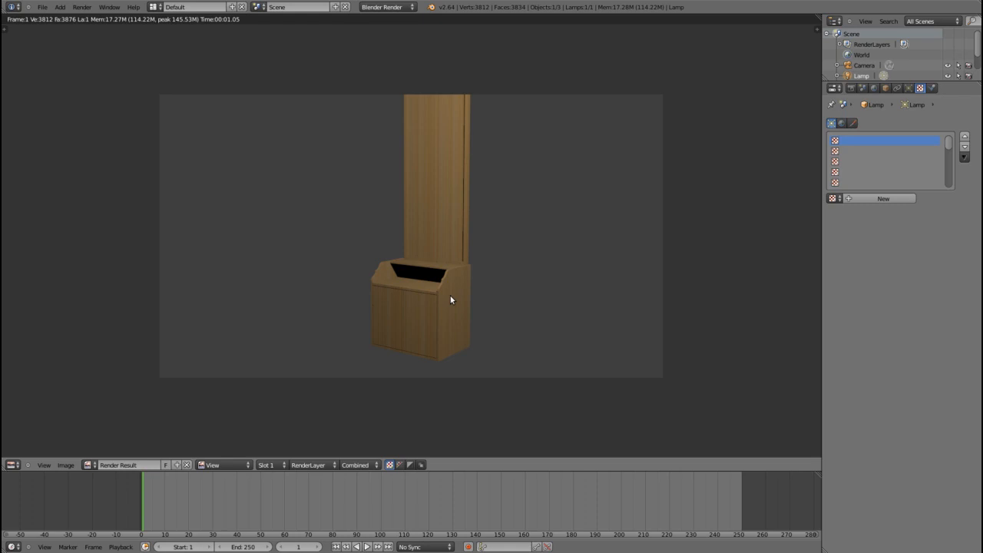
pyautogui.press('Escape')
# - Select the dressing table and change the screen layout to UV Editing
pyautogui.moveTo(519, 243); pyautogui.dragTo(597, 233, button='middle')
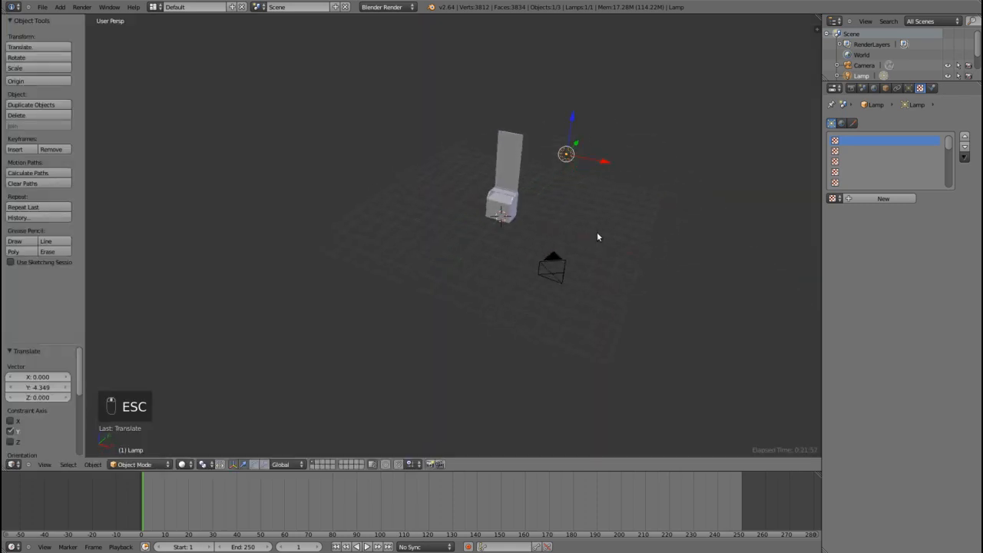
pyautogui.scroll(4, 503, 245)
pyautogui.moveTo(477, 240); pyautogui.dragTo(511, 404, button='middle')
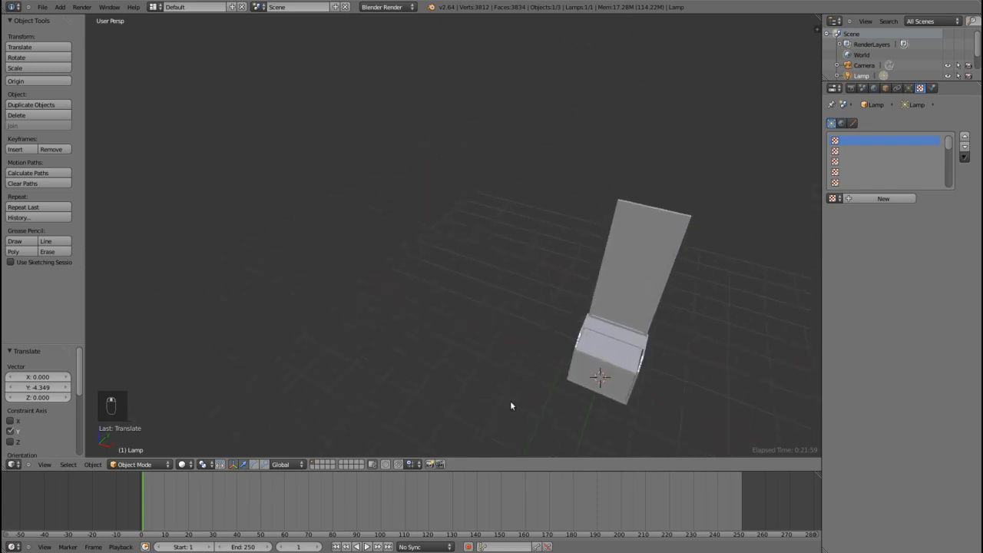
pyautogui.rightClick(586, 358)
pyautogui.moveTo(594, 408); pyautogui.dragTo(577, 372, button='middle')
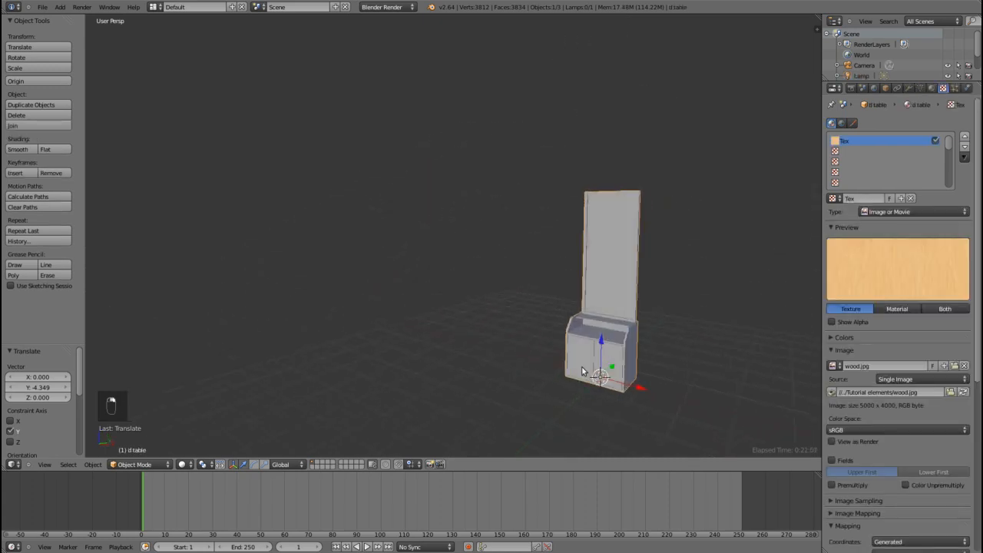
pyautogui.scroll(-4, 551, 371)
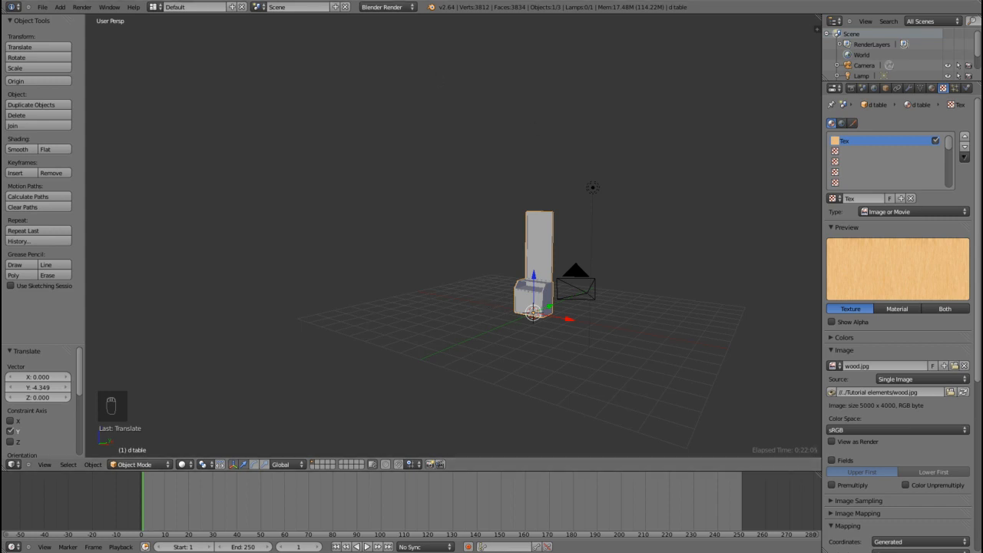
pyautogui.click(156, 8)
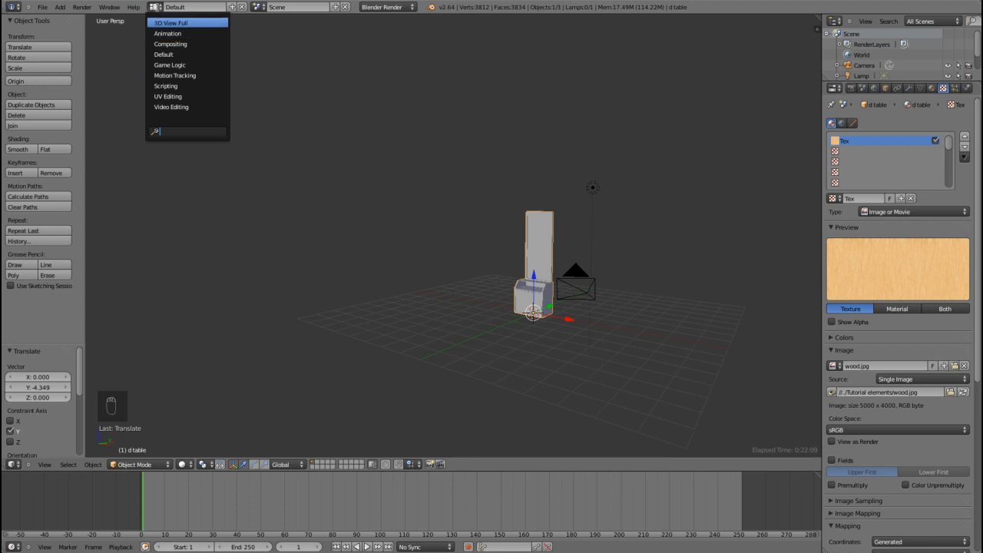
pyautogui.click(169, 97)
# - Put the dressing table into Edit Mode and limit selection to visible geometry
pyautogui.scroll(-3, 310, 180)
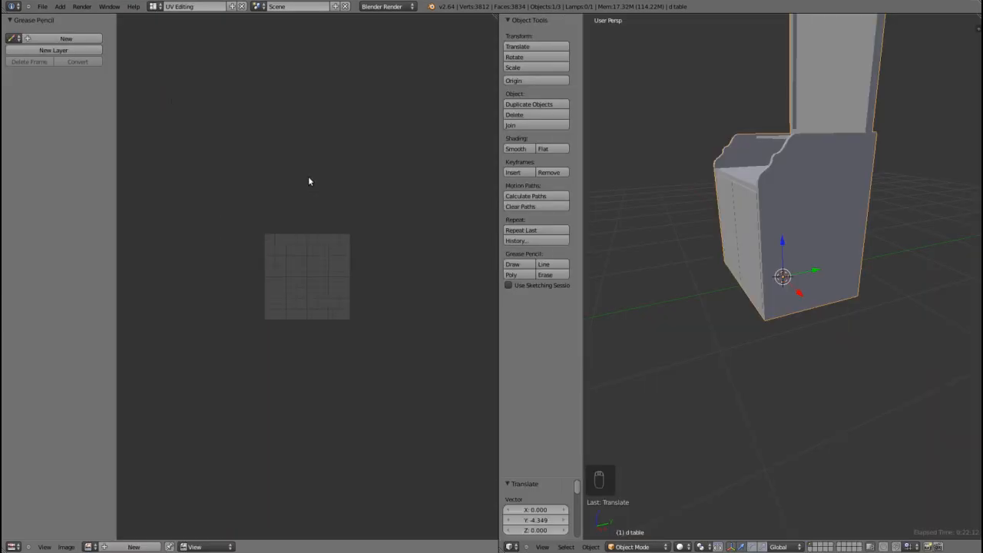
pyautogui.scroll(3, 285, 182)
pyautogui.moveTo(781, 312); pyautogui.dragTo(822, 199, button='middle')
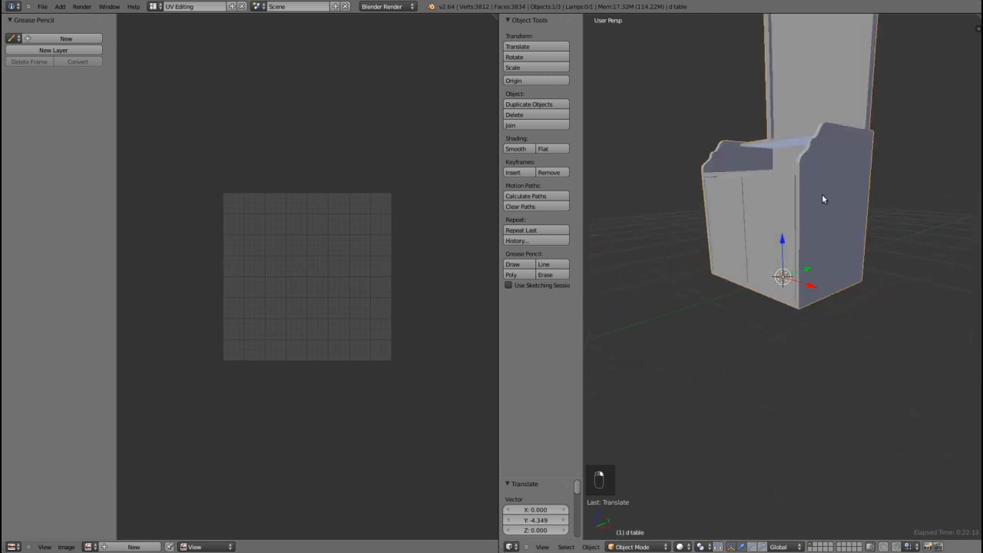
pyautogui.press('Tab')
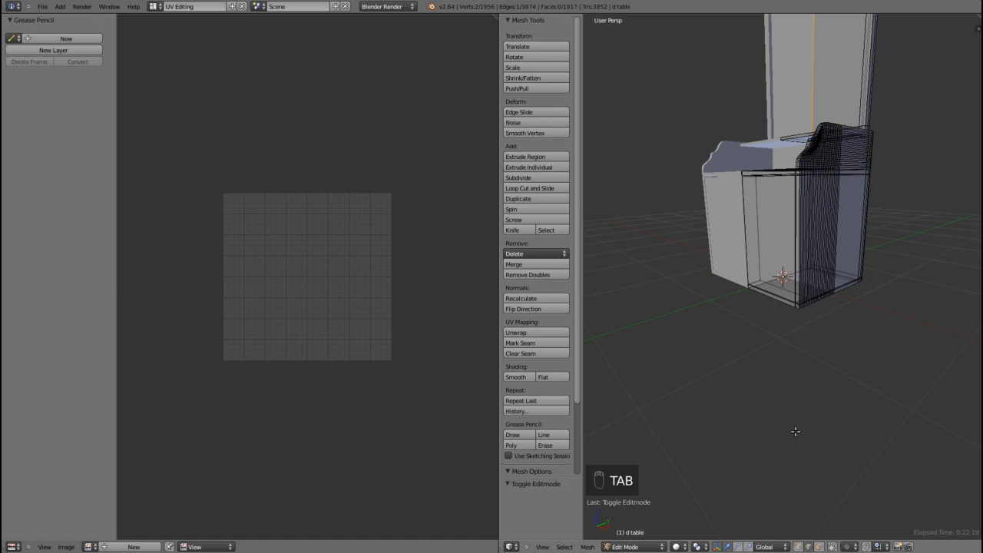
pyautogui.scroll(-2, 788, 355)
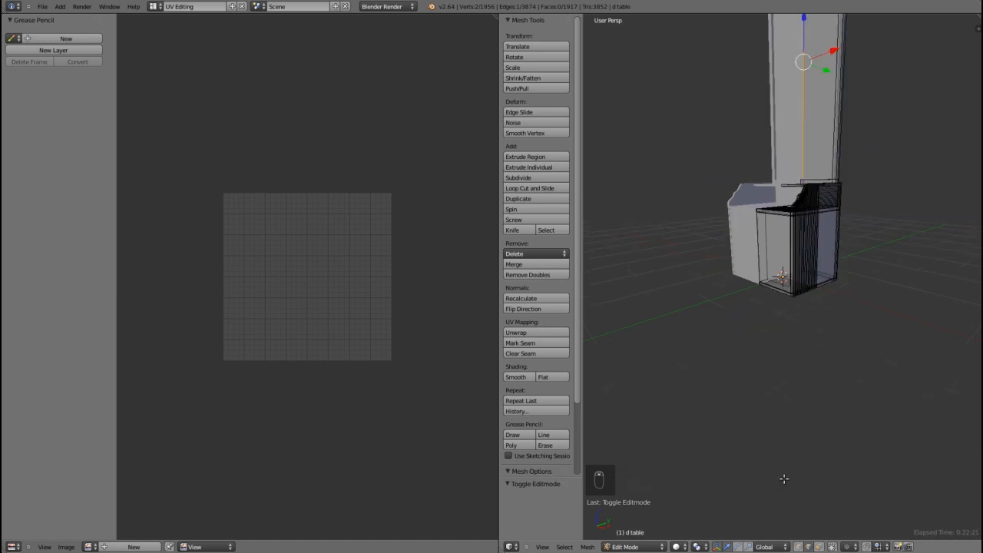
pyautogui.click(832, 546)
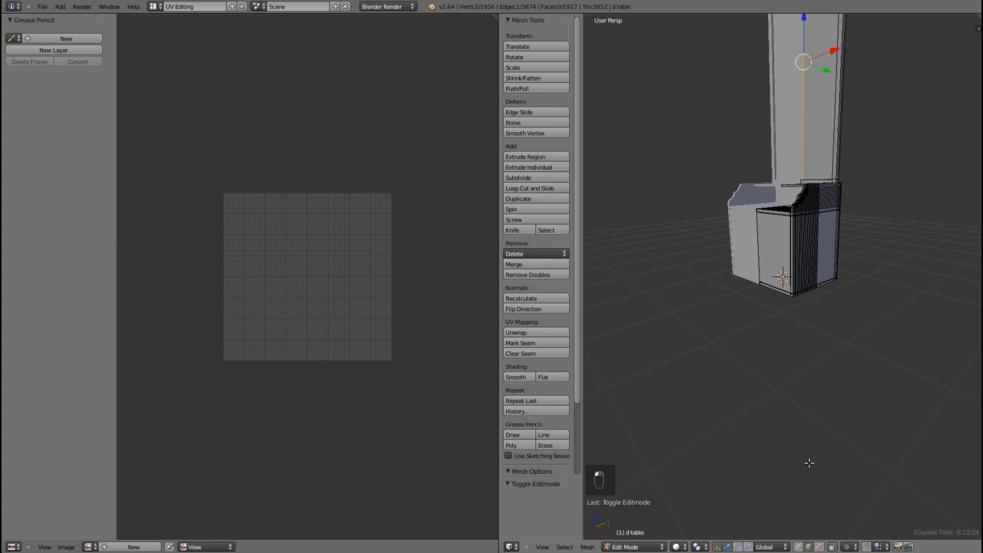
pyautogui.scroll(5, 810, 463)
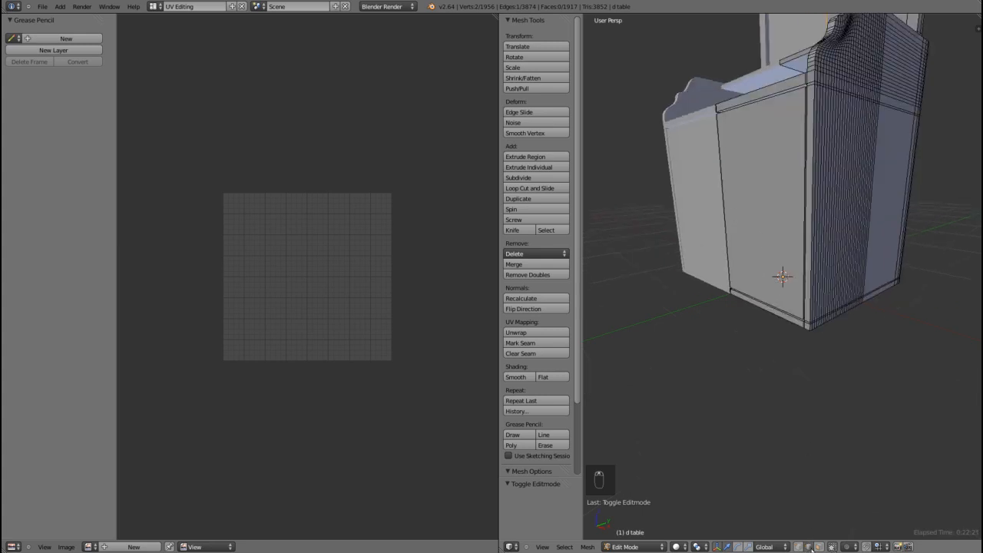
pyautogui.click(832, 546)
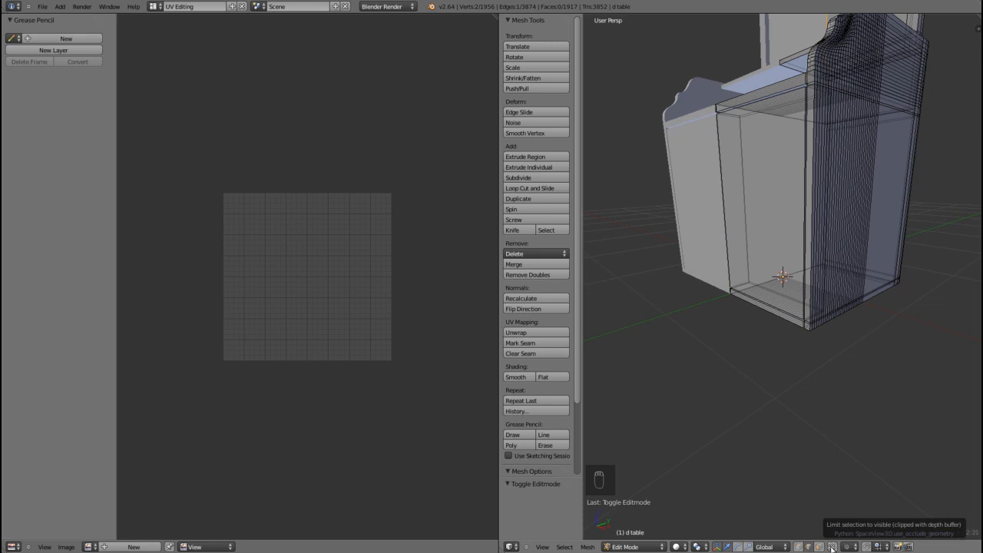
pyautogui.click(832, 547)
# - In face select mode, select the large front door face of the base from the front orthographic view and display the mesh as wireframe
pyautogui.scroll(-3, 814, 249)
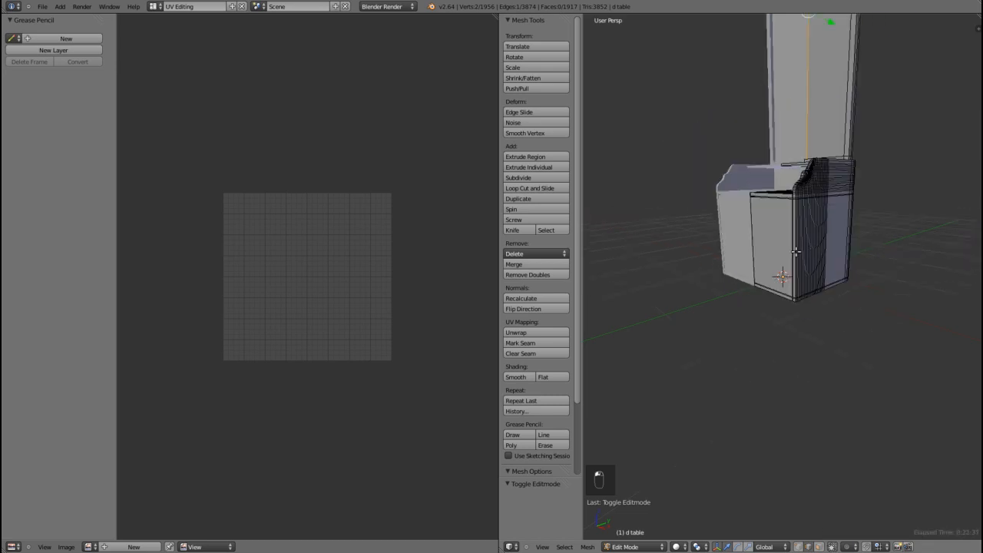
pyautogui.press('KP_1')
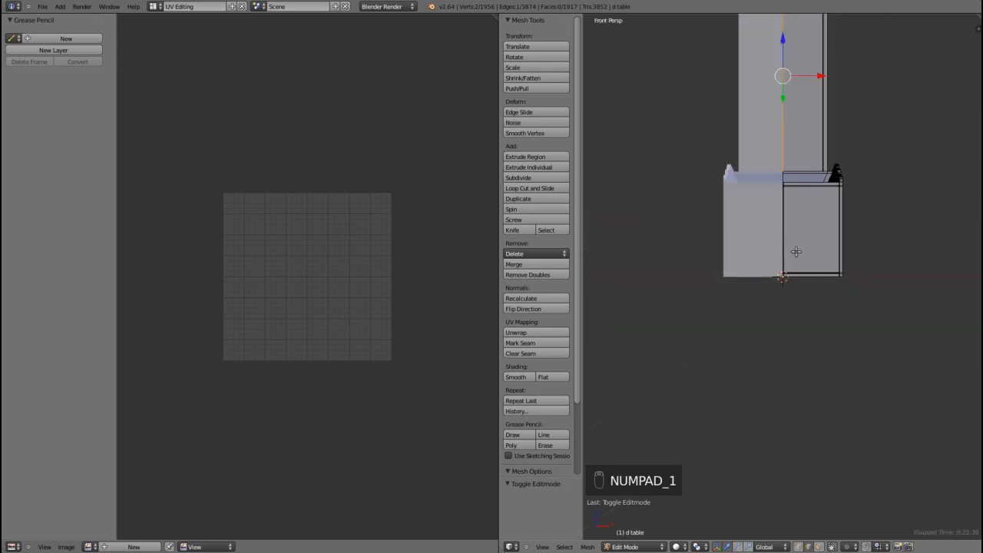
pyautogui.press('KP_5')
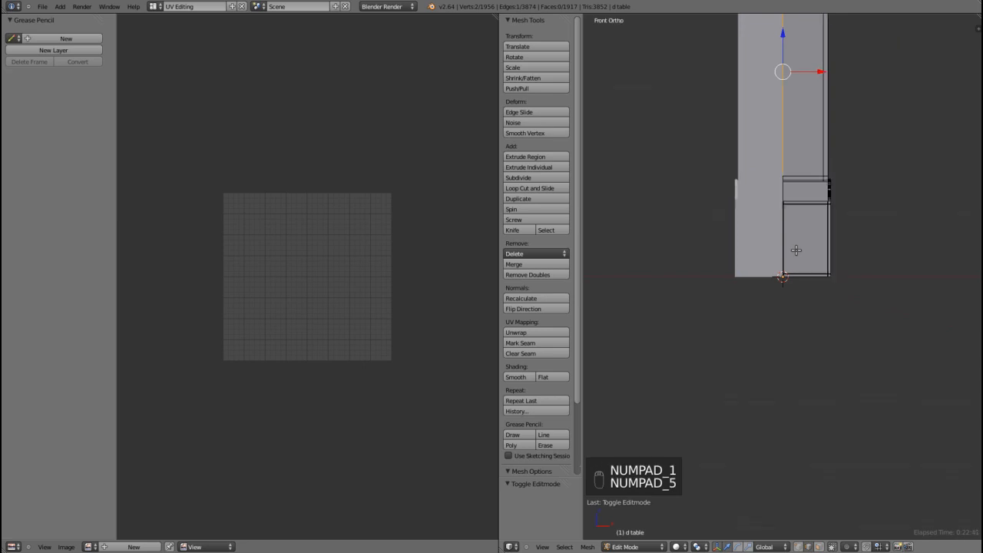
pyautogui.click(819, 547)
pyautogui.scroll(4, 841, 336)
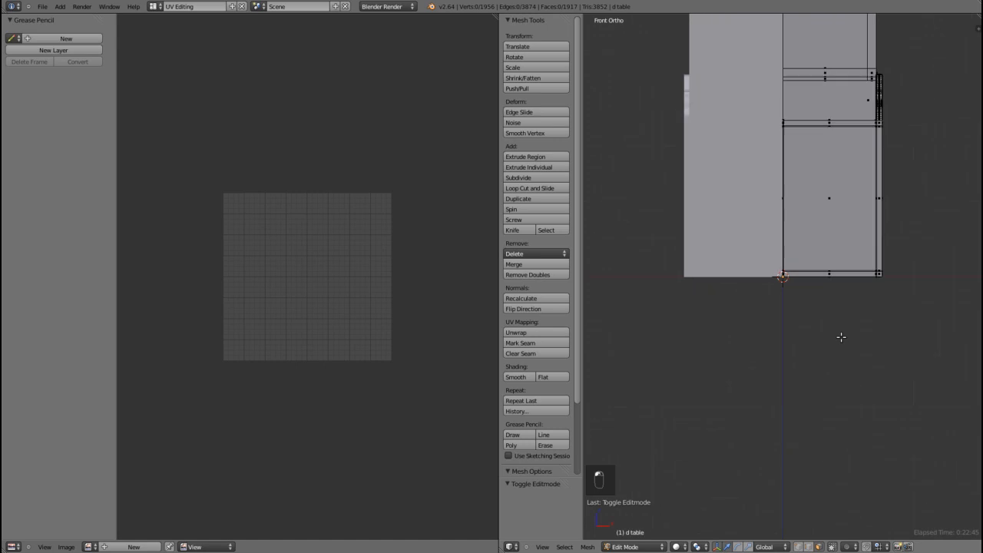
pyautogui.rightClick(830, 199)
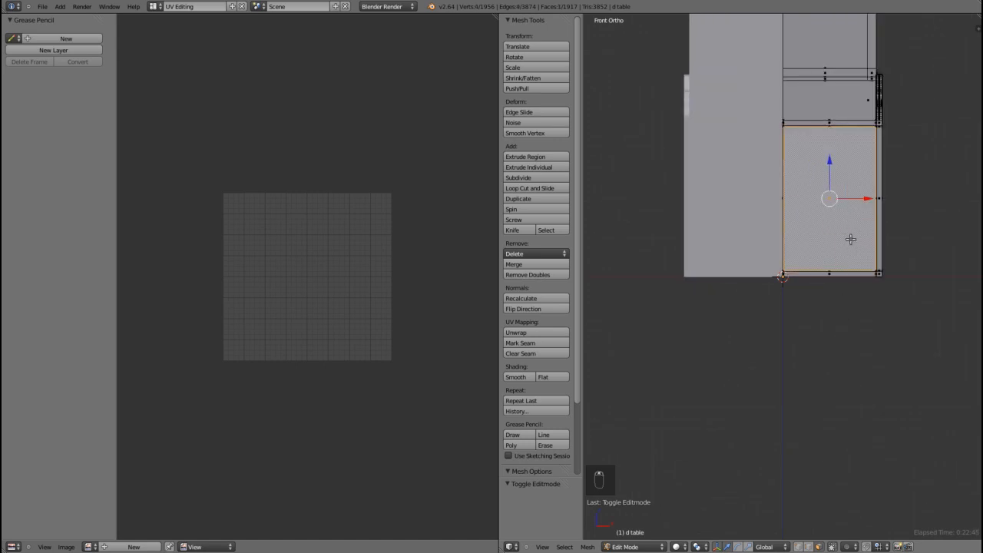
pyautogui.press('z')
pyautogui.moveTo(866, 289); pyautogui.dragTo(843, 318, button='middle')
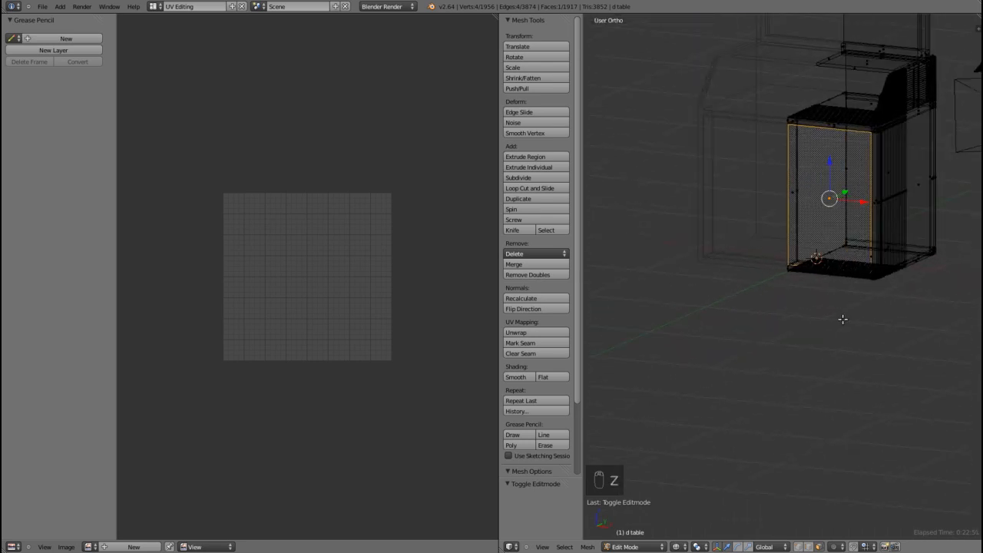
# - Show the mesh solid from the front orthographic view and UV-map the selected door face with Project From View
pyautogui.press('KP_1')
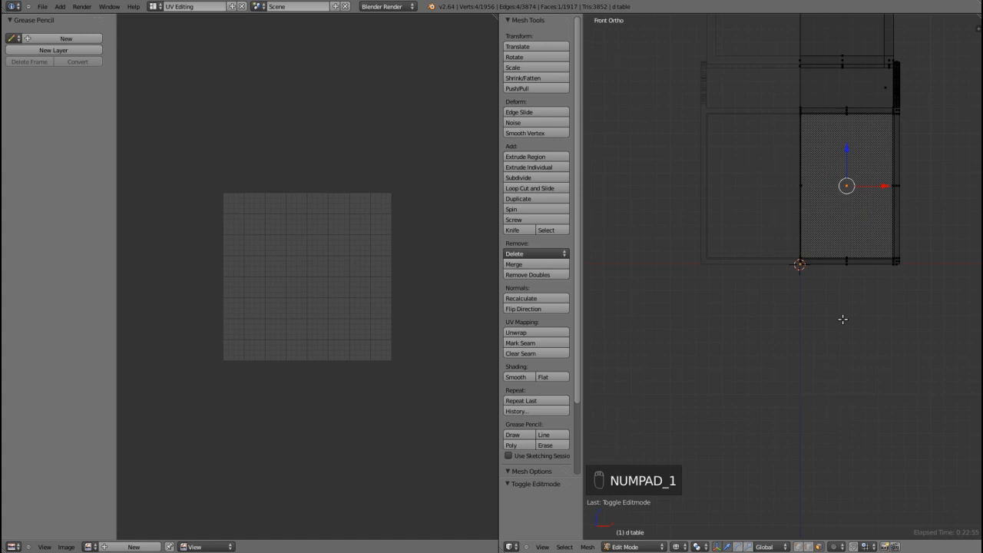
pyautogui.press('z')
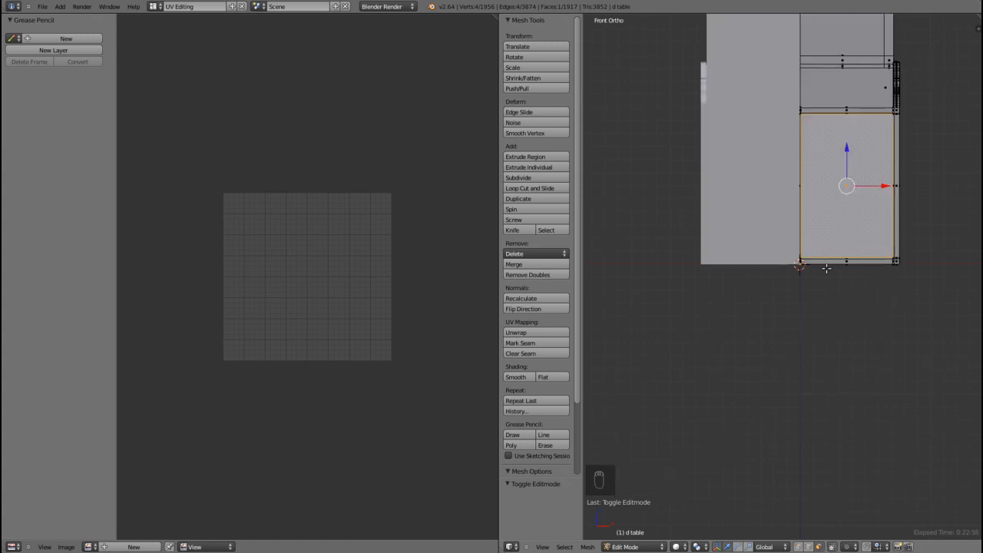
pyautogui.press('u')
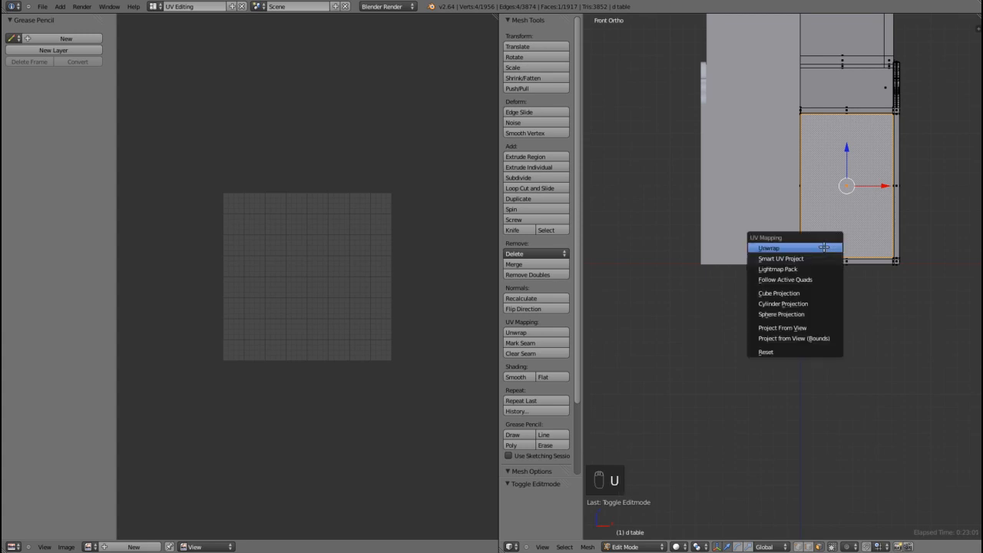
pyautogui.click(794, 328)
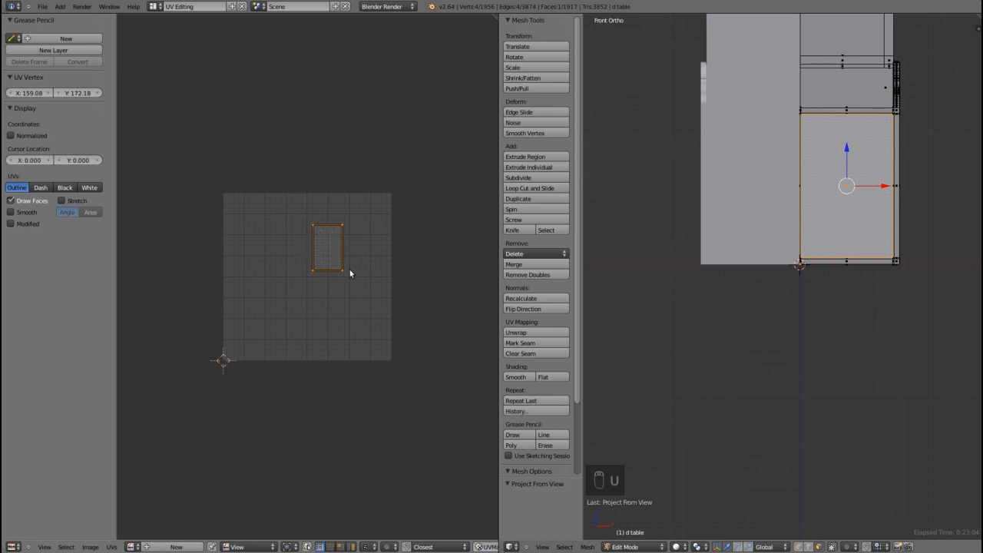
# - Assign the existing wood.jpg image to the door face in the UV editor
pyautogui.moveTo(358, 272); pyautogui.dragTo(371, 229, button='middle')
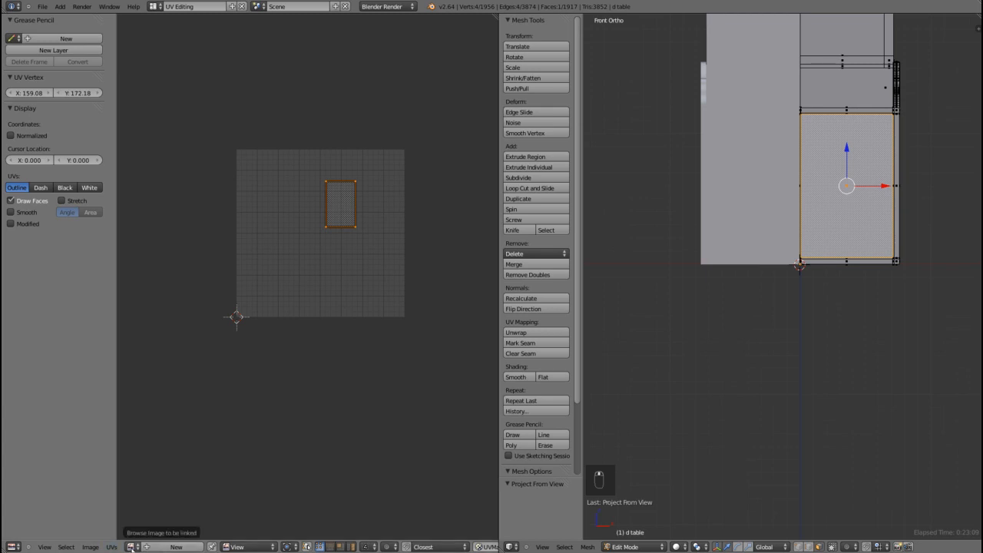
pyautogui.click(132, 546)
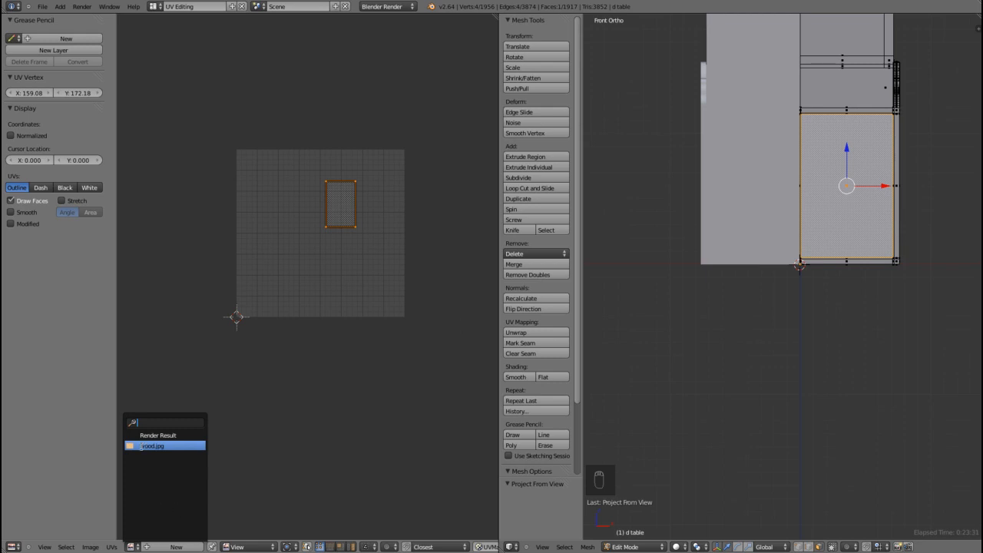
pyautogui.click(151, 446)
pyautogui.scroll(-10, 336, 325)
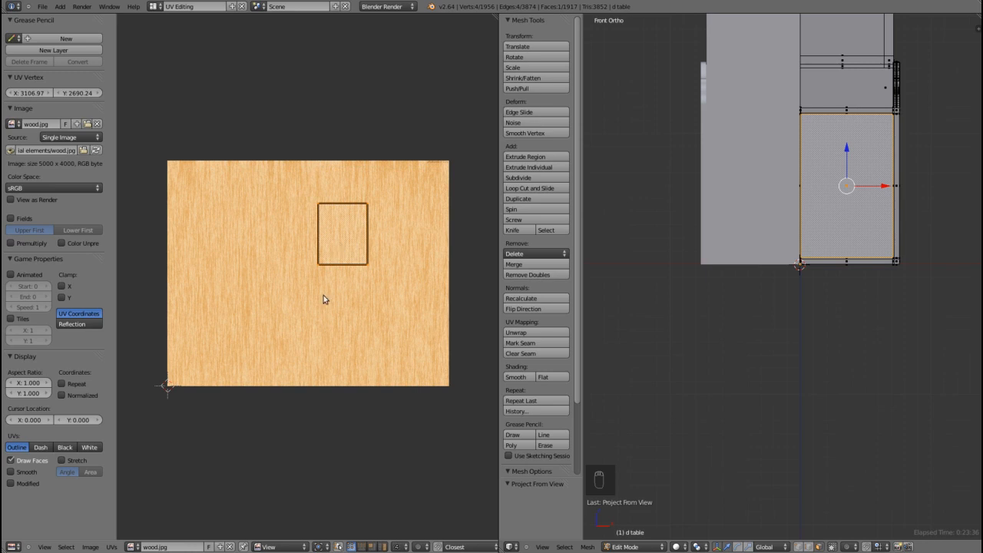
# - Move the door's UV island to the centre of the wood image and scale it up by about 3.4
pyautogui.press('g')
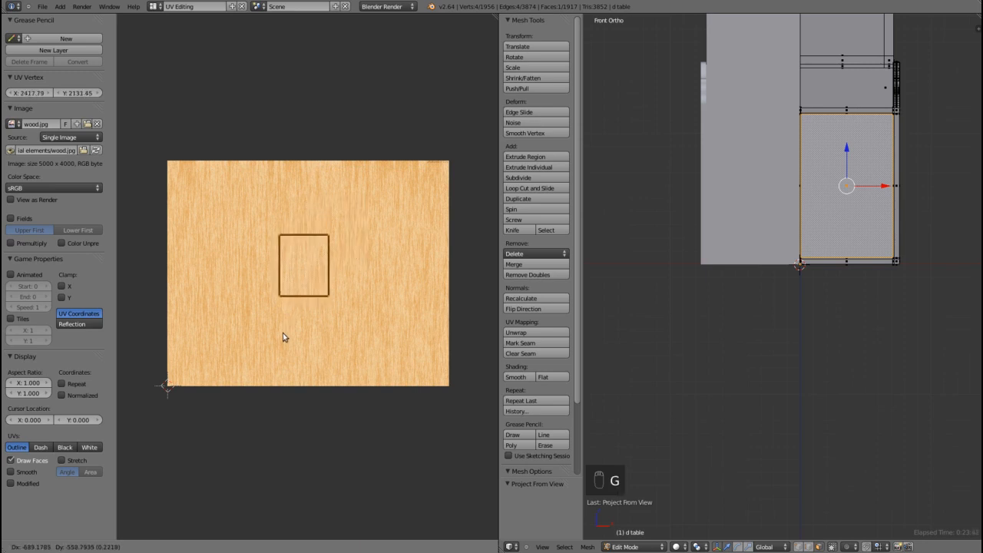
pyautogui.click(287, 334)
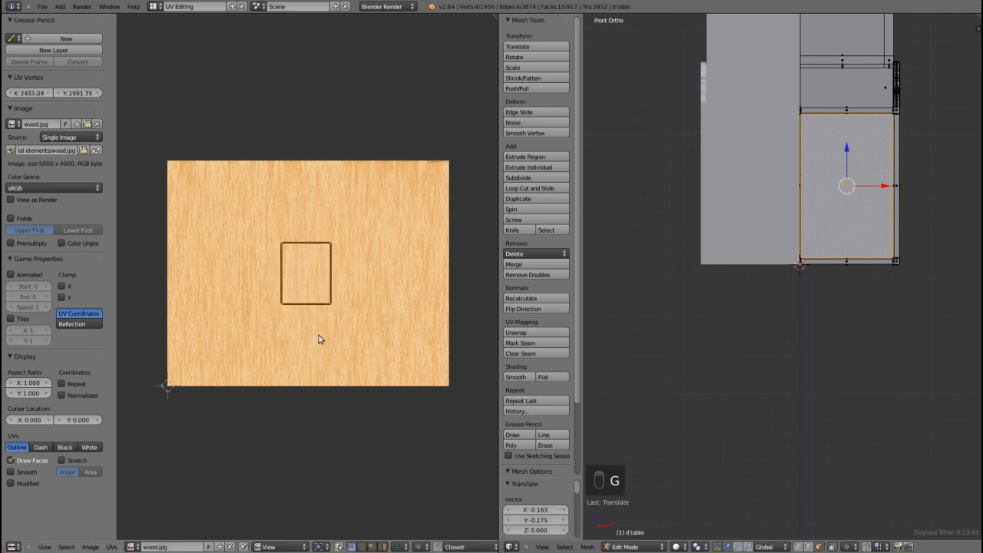
pyautogui.press('s')
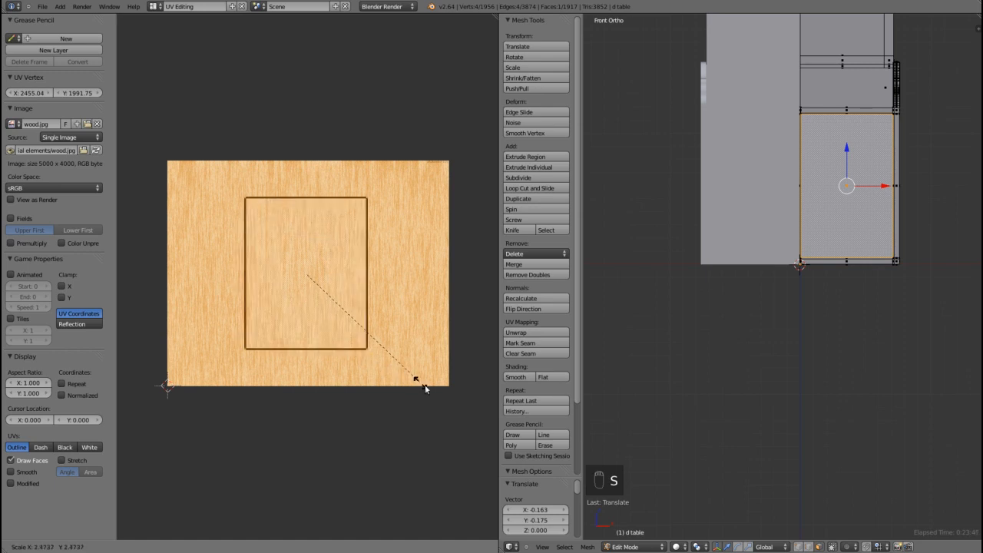
pyautogui.click(457, 413)
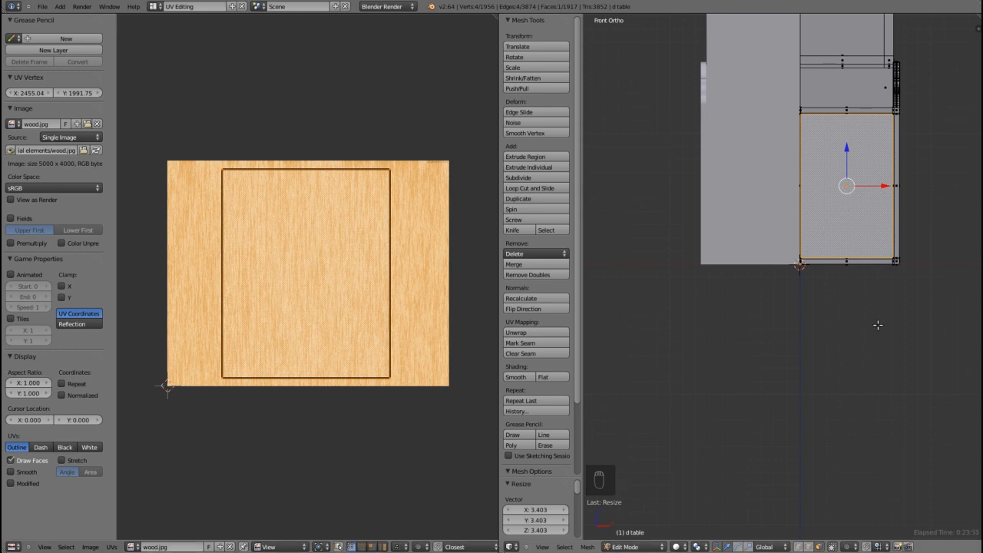
# - Enable Textured Solid display for the 3D view
pyautogui.press('n')
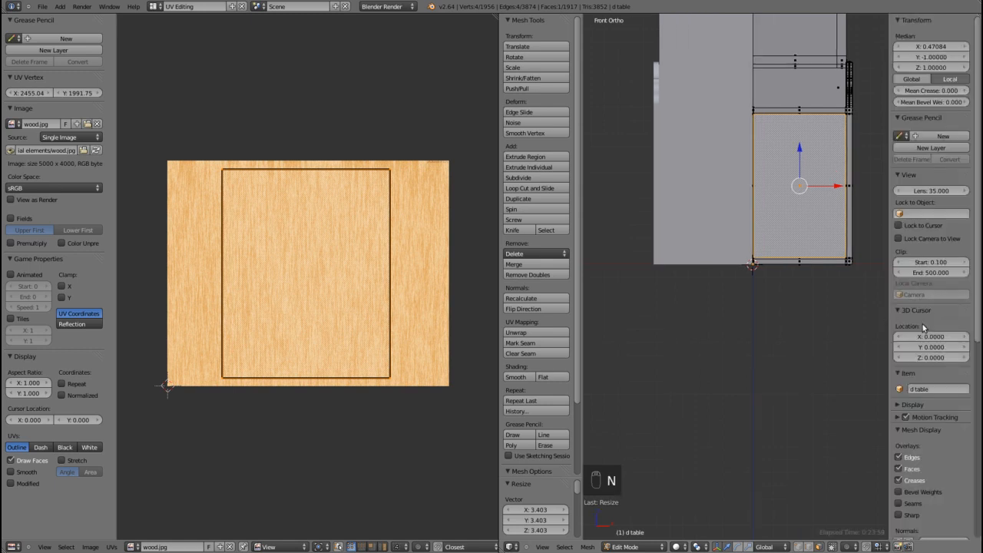
pyautogui.click(915, 406)
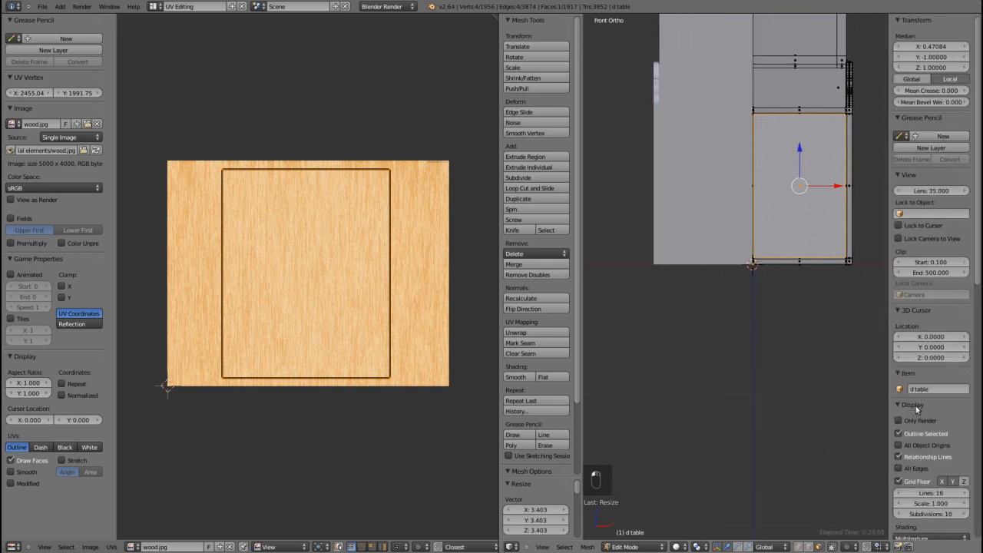
pyautogui.scroll(-5, 918, 406)
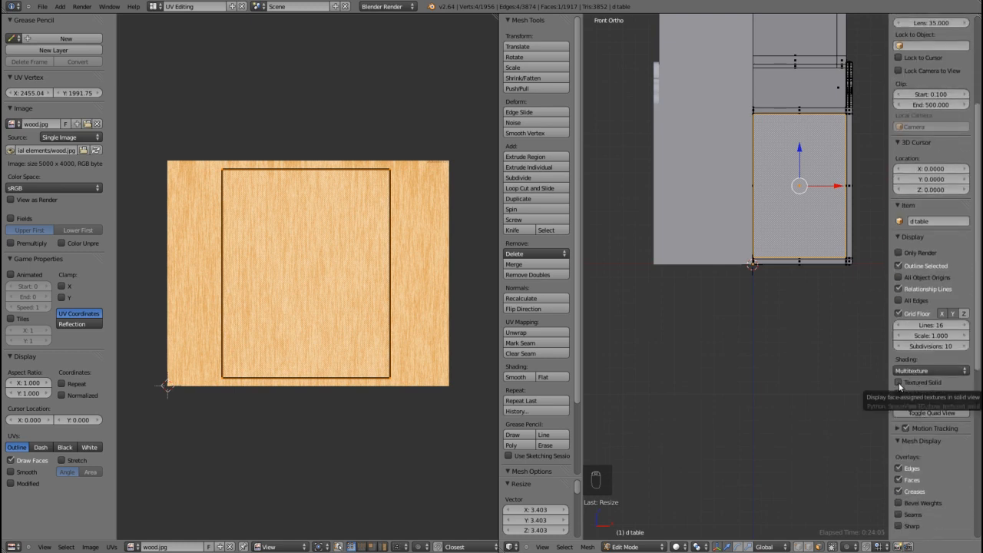
pyautogui.click(898, 383)
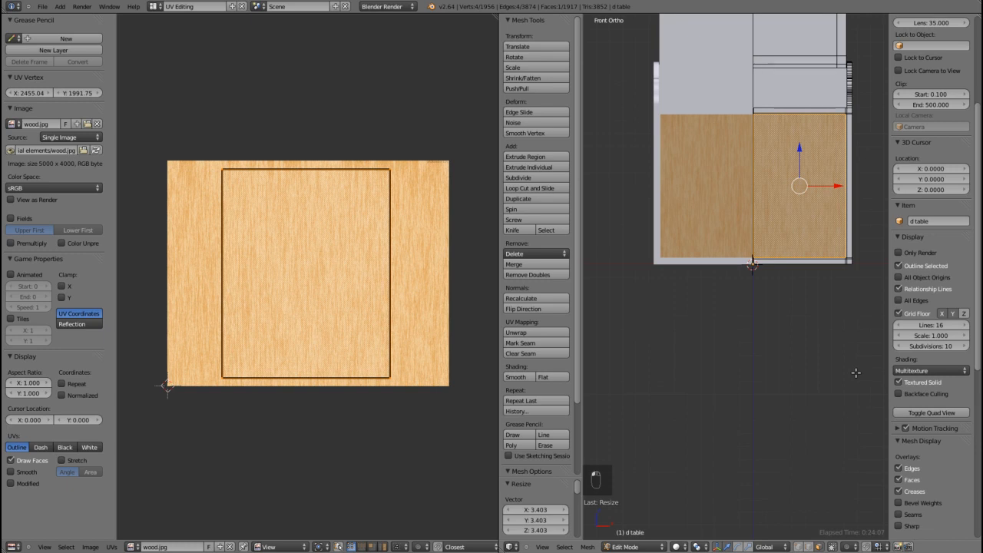
pyautogui.press('n')
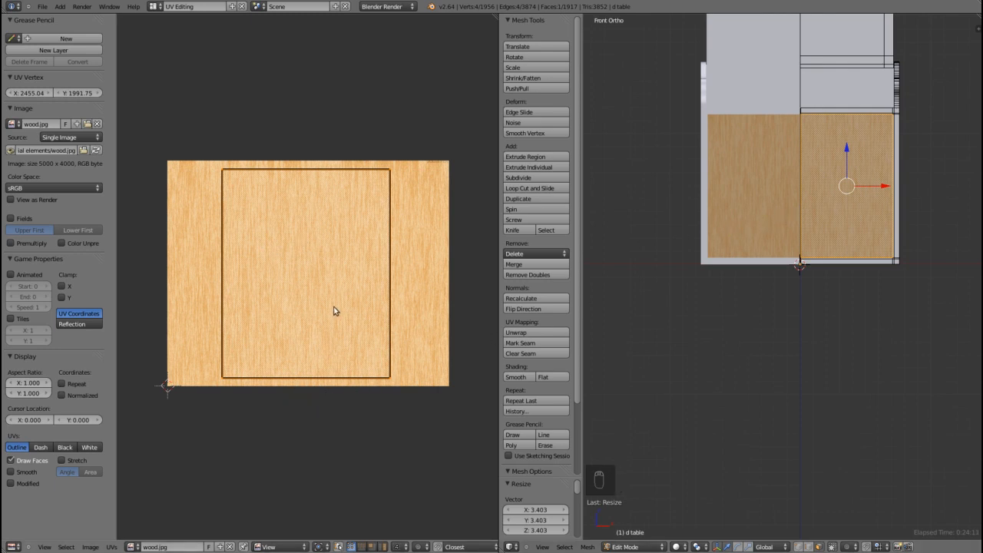
# - Scale the door's UV island by about 1.05 overall and stretch it along X by about 4.58
pyautogui.press('g')
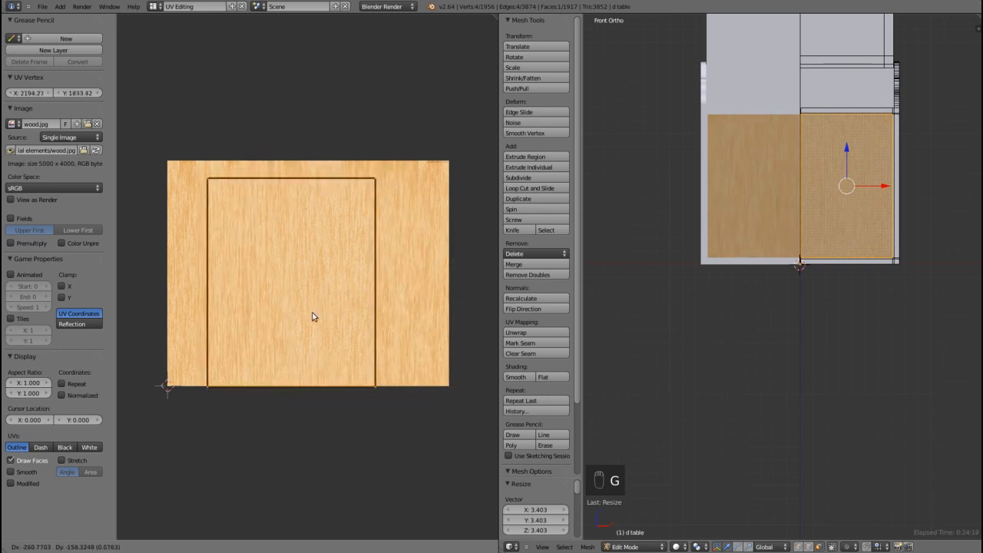
pyautogui.rightClick(368, 299)
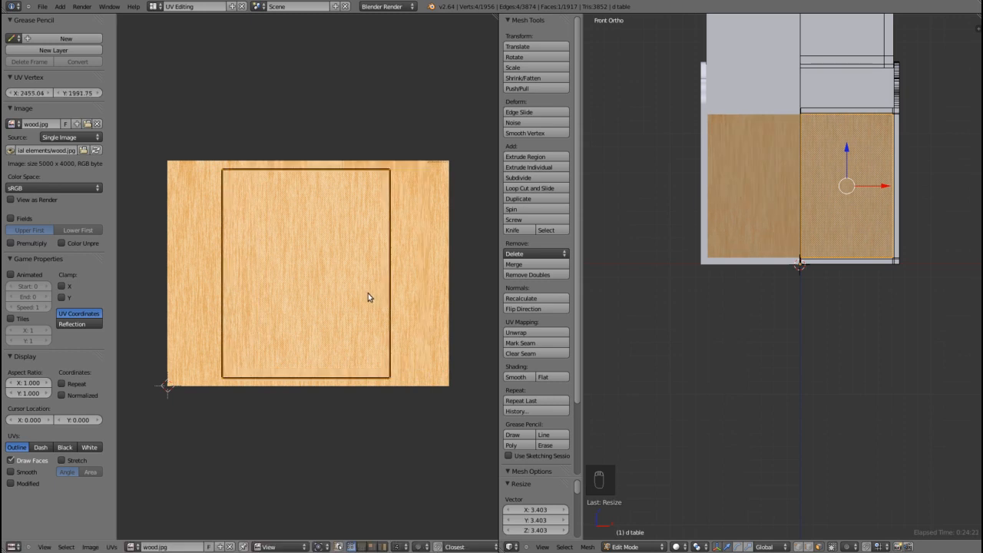
pyautogui.press('s')
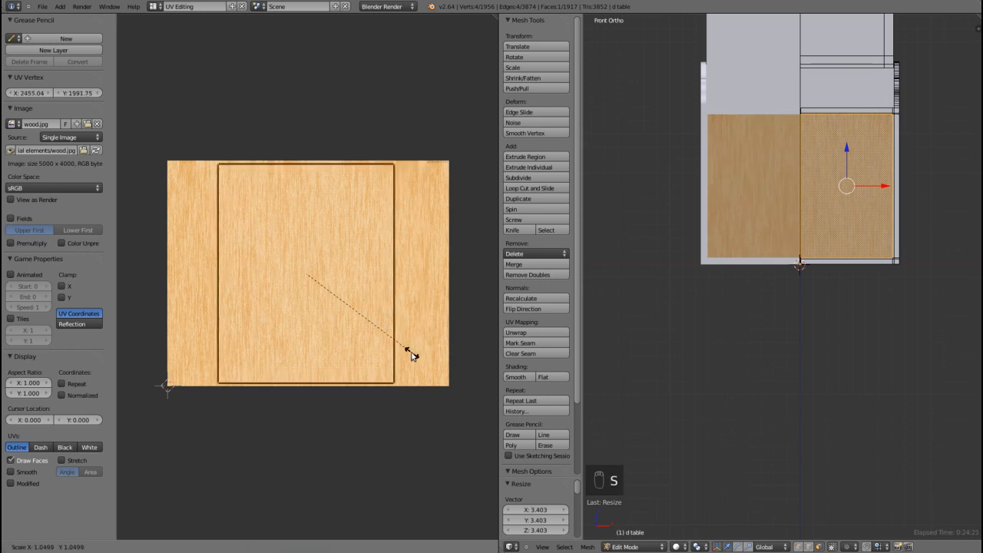
pyautogui.click(410, 355)
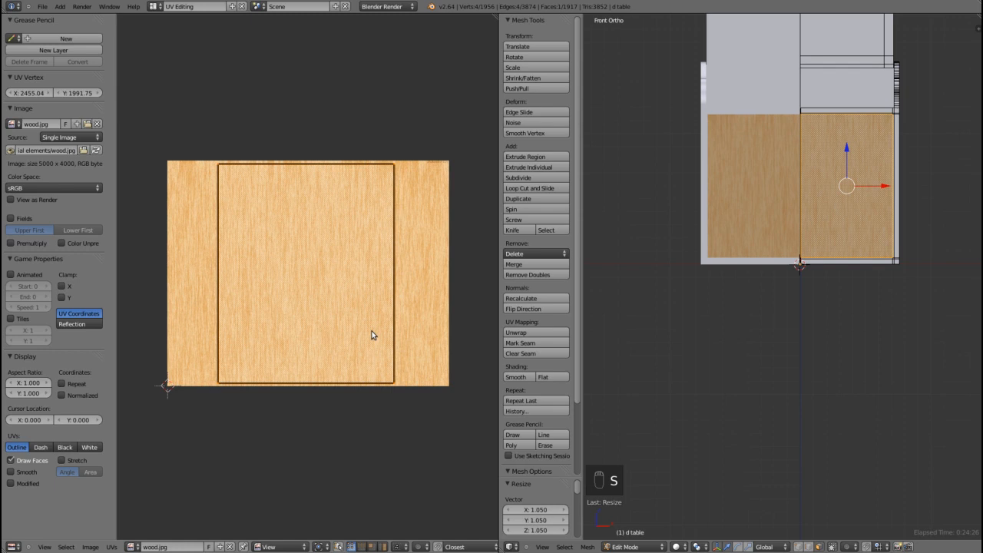
pyautogui.press('s')
pyautogui.press('x')
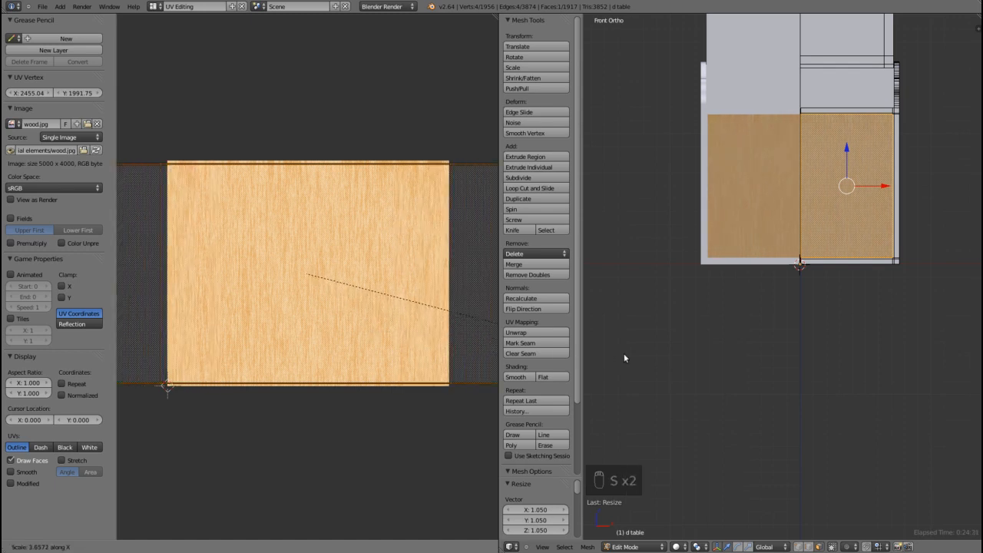
pyautogui.click(695, 368)
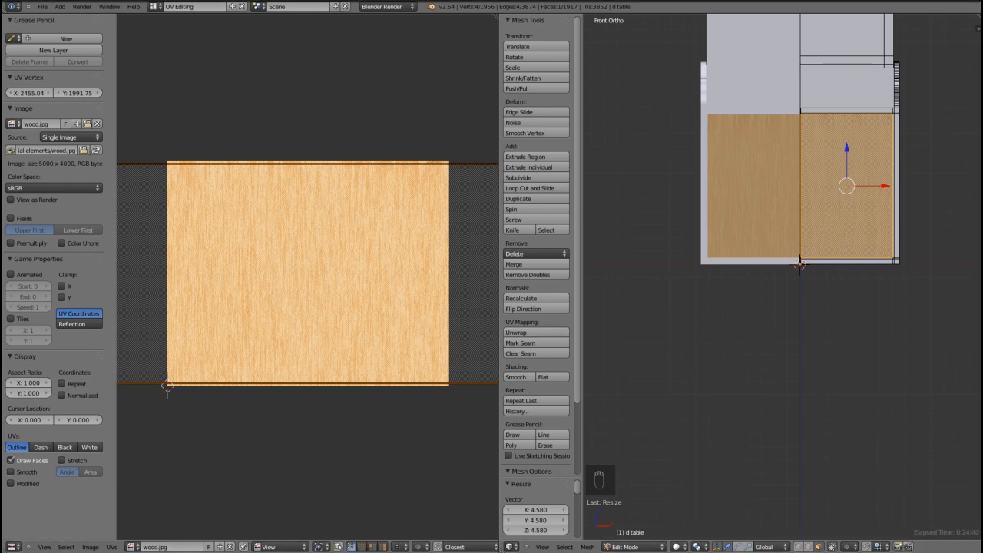
# - Clear the face selection and box-select all visible faces of the base's side panel from the right orthographic view
pyautogui.moveTo(852, 297); pyautogui.dragTo(813, 335, button='middle')
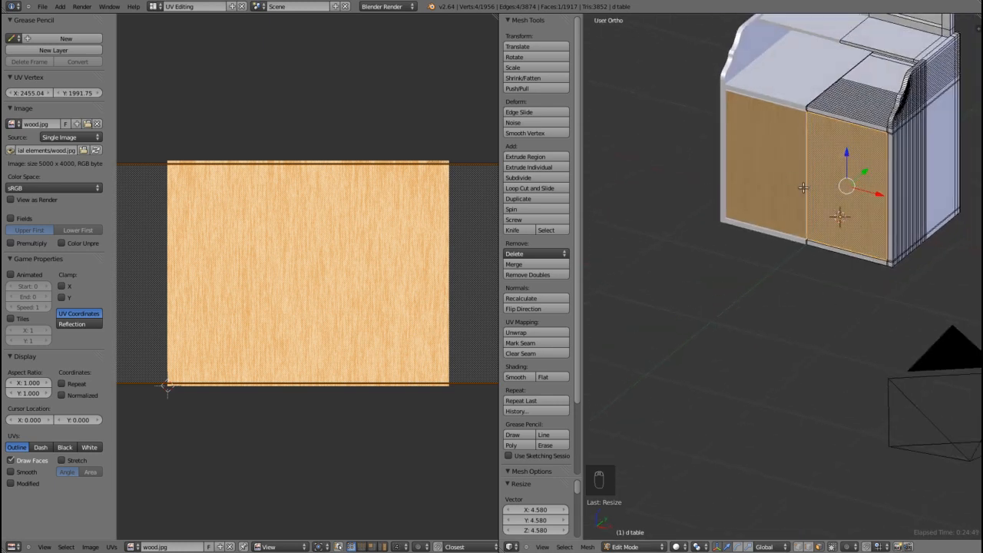
pyautogui.moveTo(757, 237); pyautogui.dragTo(967, 198, button='middle')
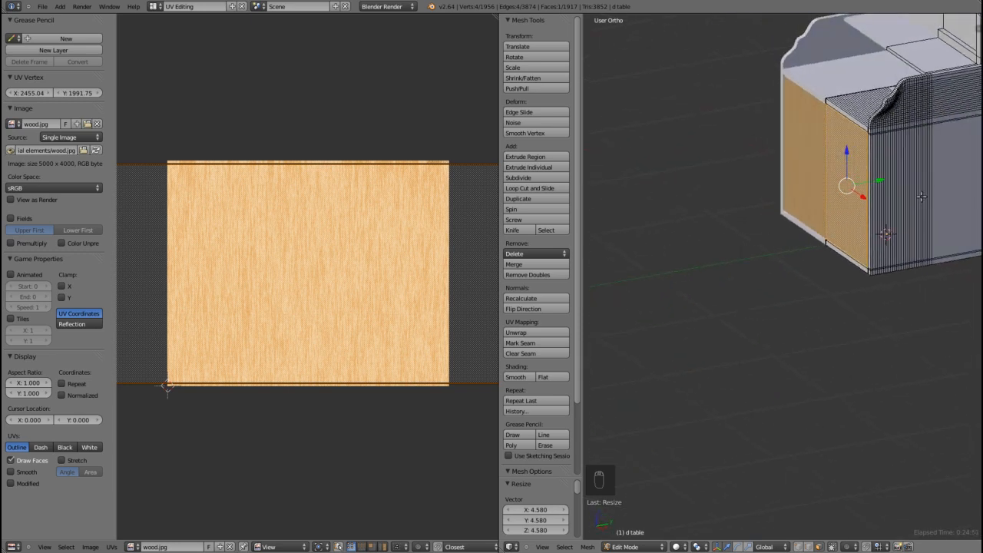
pyautogui.press('KP_3')
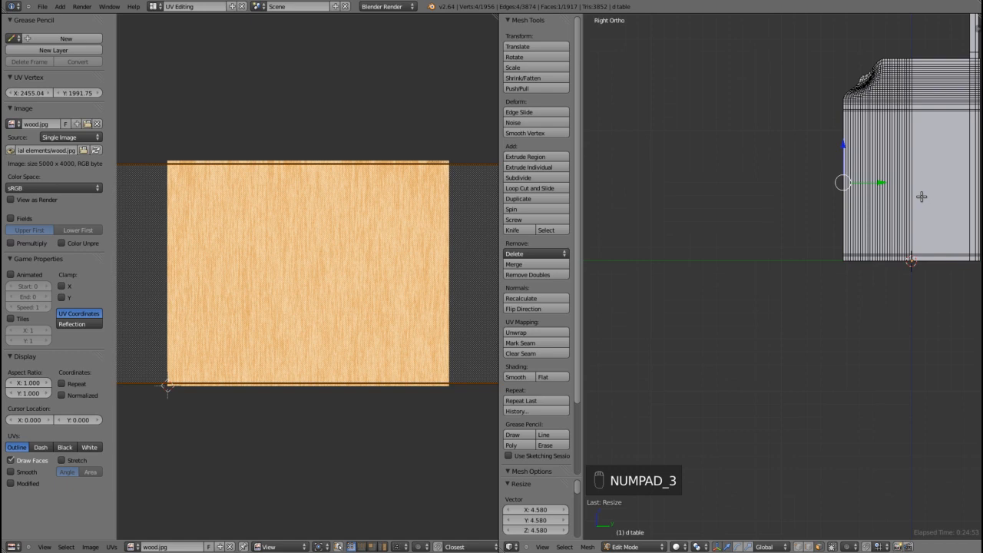
pyautogui.keyDown('shift'); pyautogui.moveTo(959, 238); pyautogui.dragTo(825, 355, button='middle'); pyautogui.keyUp('shift')
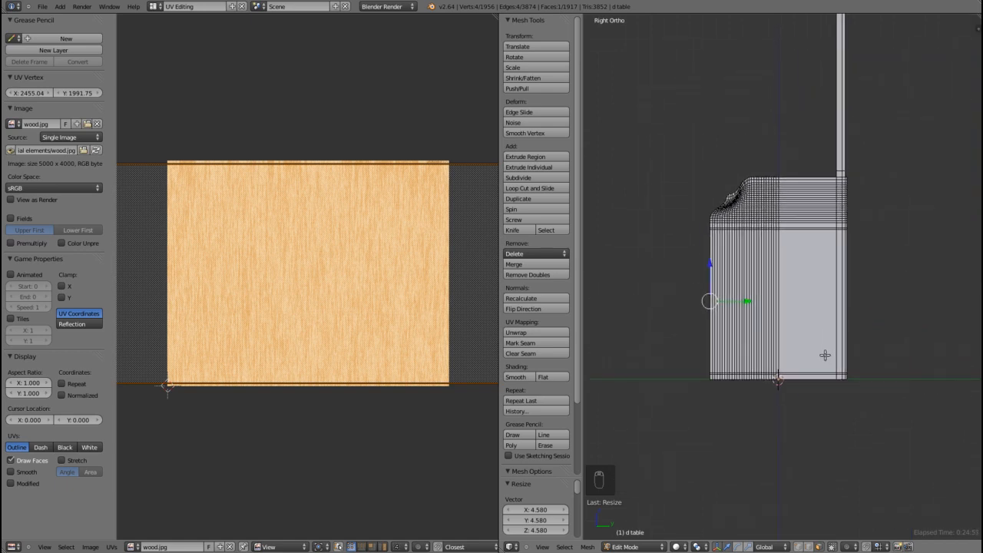
pyautogui.press('z')
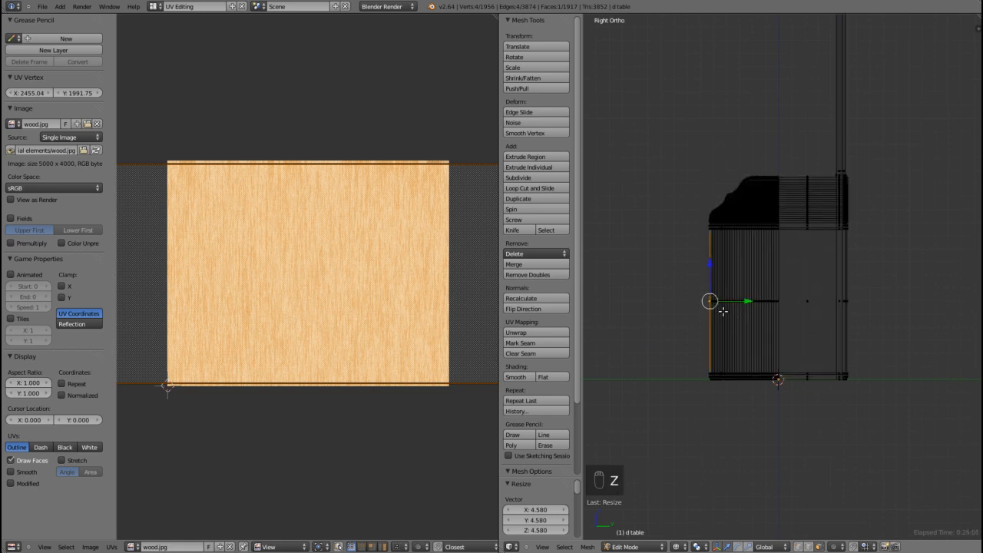
pyautogui.press('a')
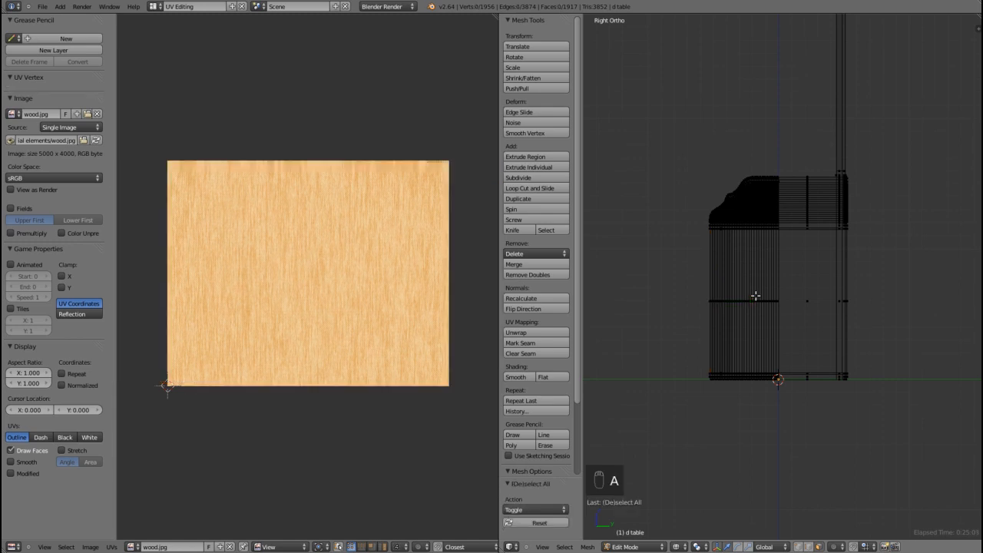
pyautogui.press('z')
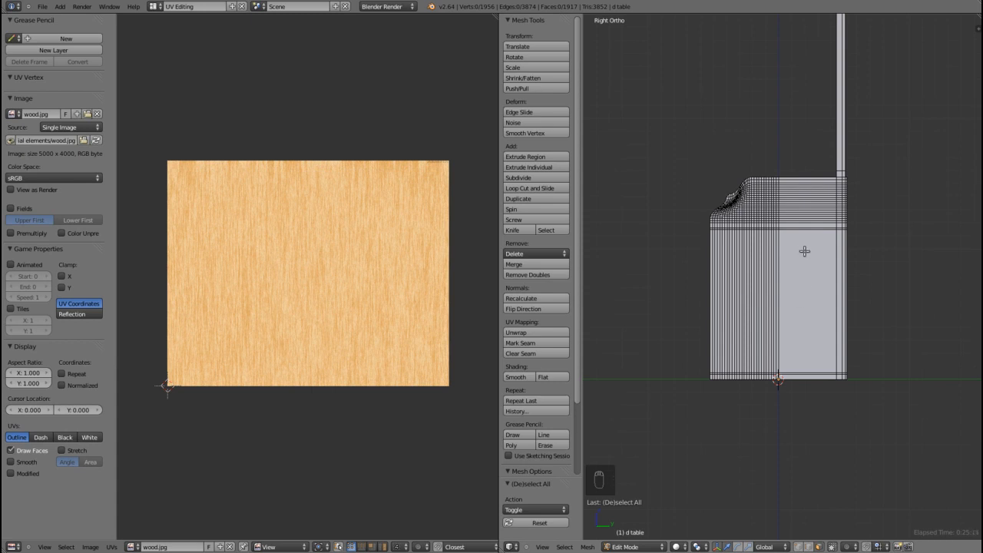
pyautogui.scroll(2, 798, 252)
pyautogui.scroll(2, 777, 246)
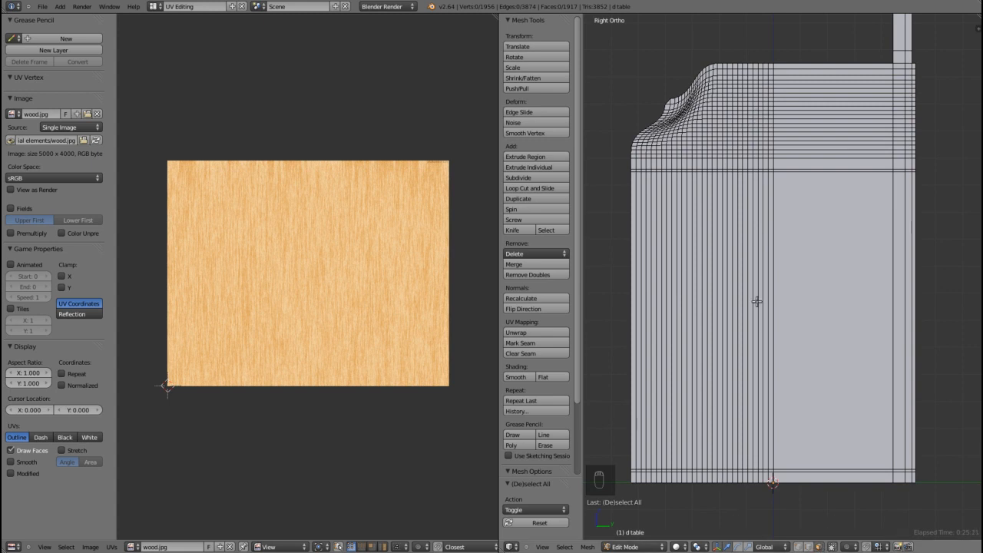
pyautogui.press('b')
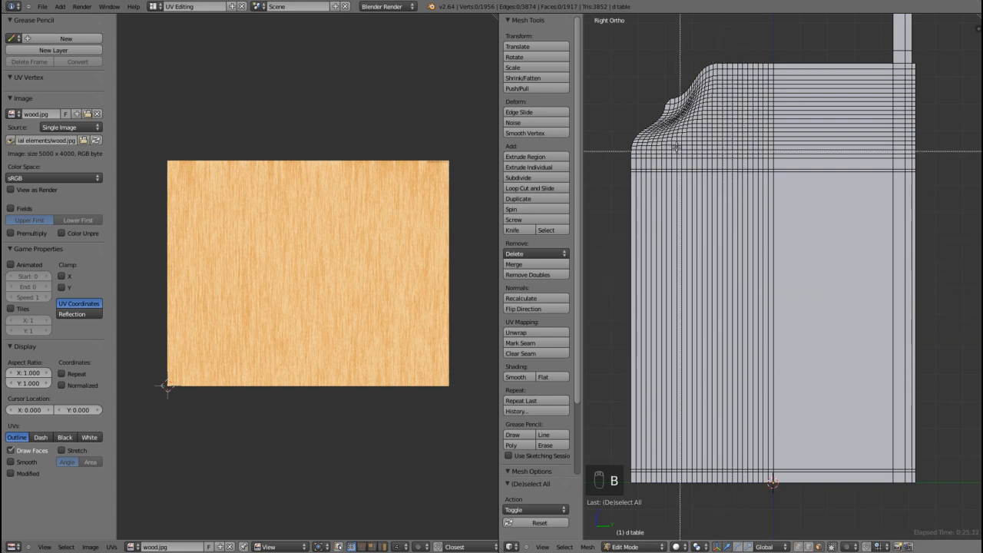
pyautogui.moveTo(632, 67); pyautogui.dragTo(929, 490)
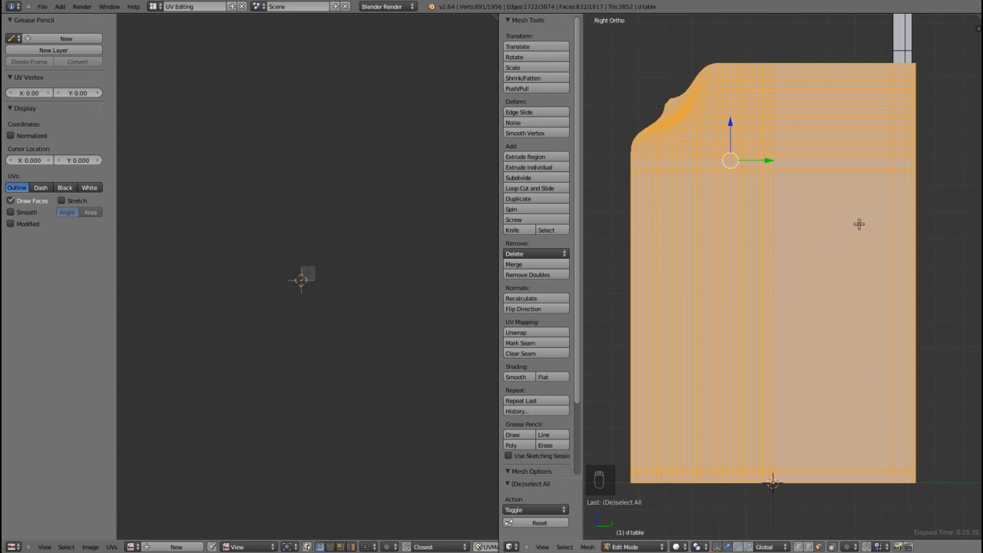
# - Inspect the side panel selection from several angles in wireframe and solid shading
pyautogui.scroll(-3, 890, 316)
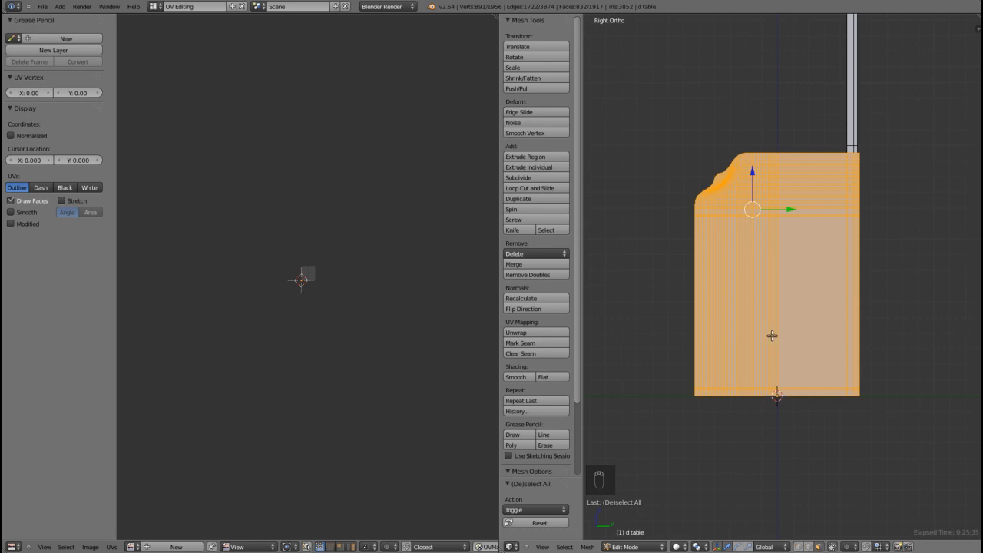
pyautogui.press('z')
pyautogui.moveTo(665, 294); pyautogui.dragTo(739, 359, button='middle')
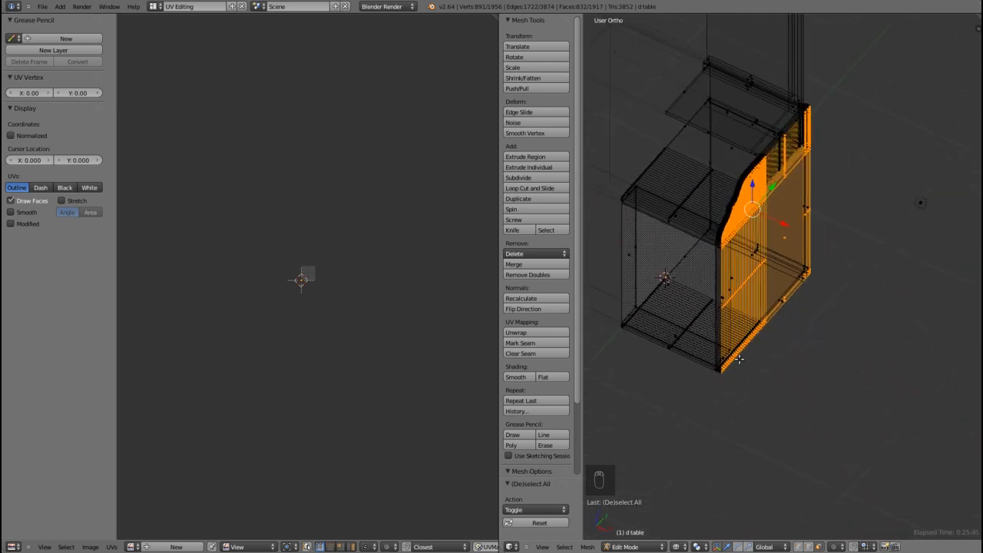
pyautogui.press('z')
pyautogui.moveTo(823, 343); pyautogui.dragTo(785, 342, button='middle')
pyautogui.moveTo(875, 361); pyautogui.dragTo(829, 353, button='middle')
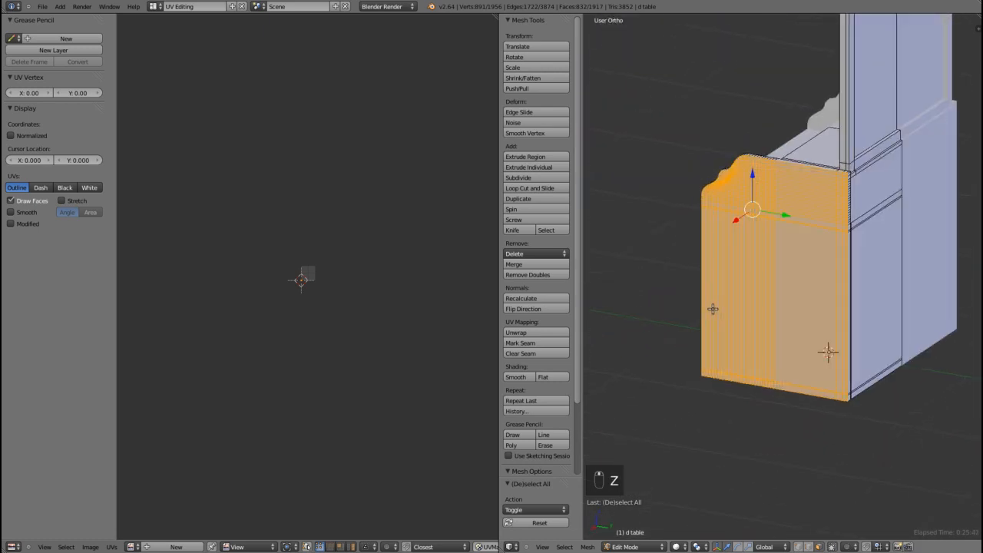
# - Project the side panel's selected faces to UVs from the right orthographic view with Project From View
pyautogui.scroll(4, 887, 301)
pyautogui.scroll(-3, 922, 315)
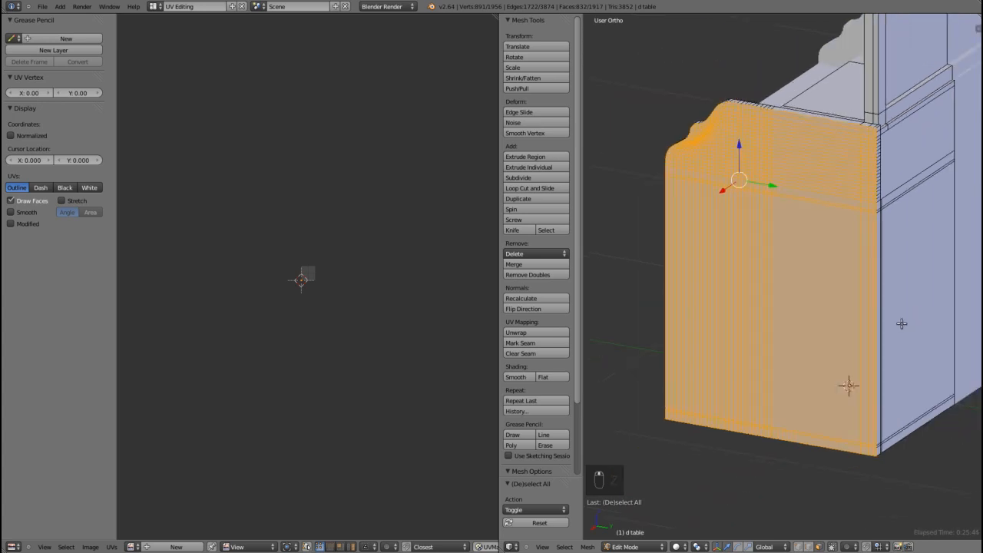
pyautogui.press('KP_3')
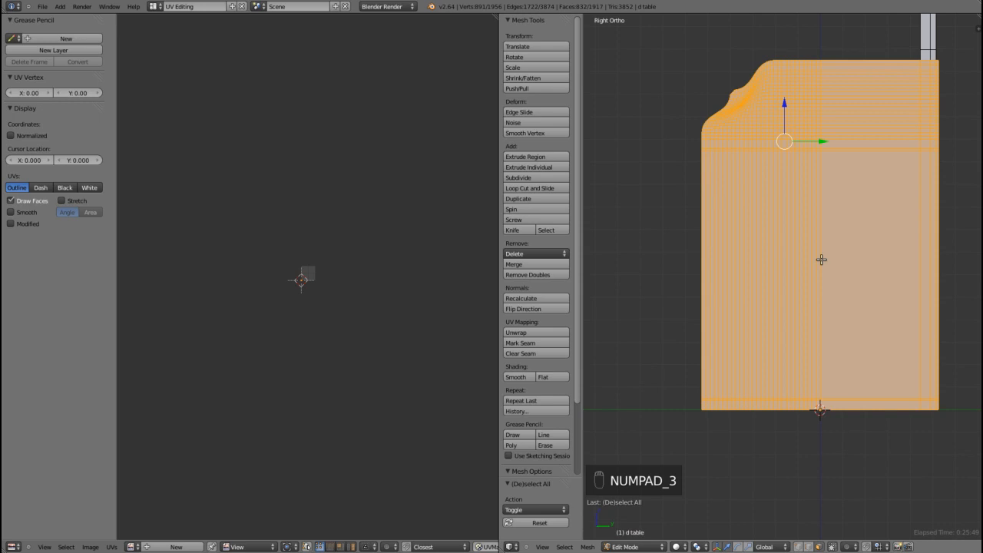
pyautogui.press('u')
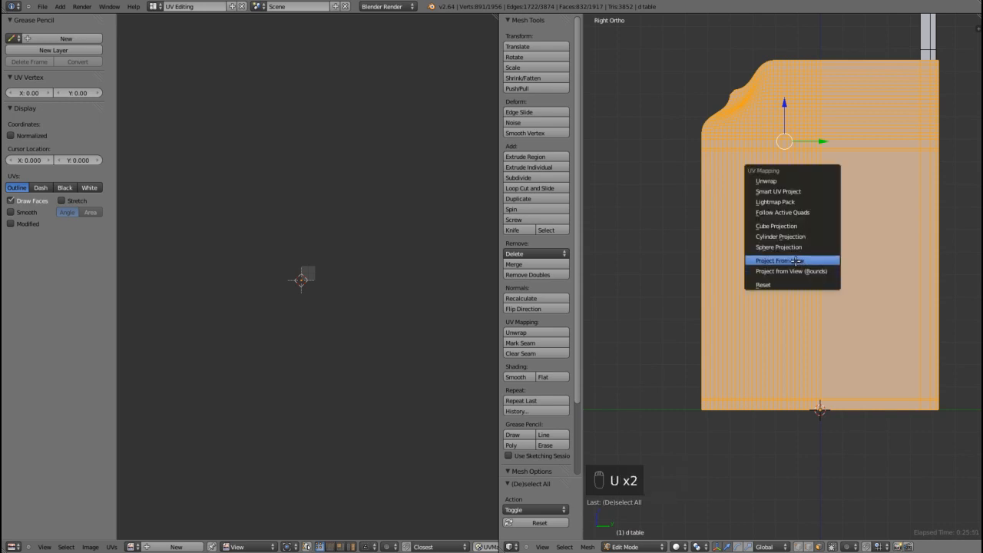
pyautogui.click(796, 260)
# - Assign the existing wood.jpg image to the side panel's UV layout
pyautogui.scroll(12, 268, 287)
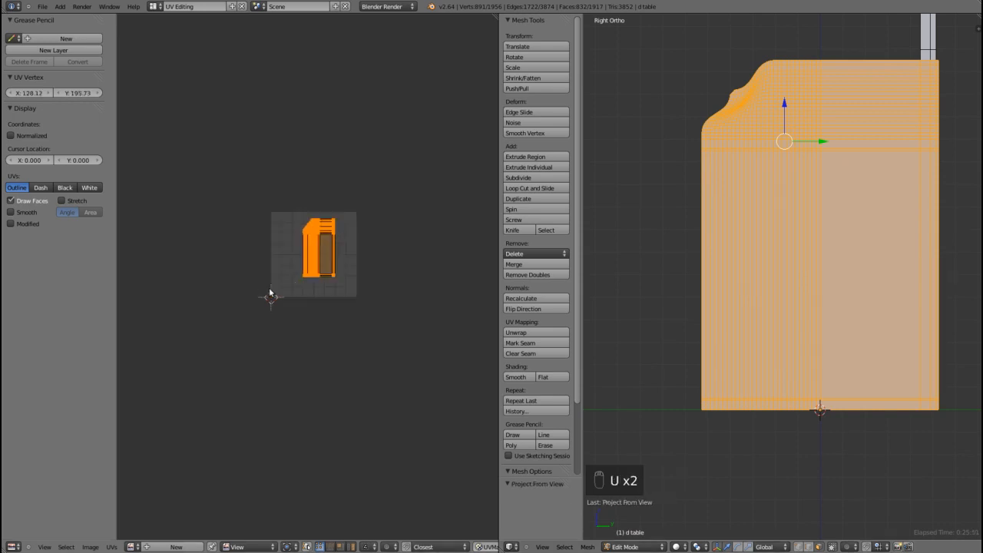
pyautogui.moveTo(350, 288); pyautogui.dragTo(345, 324, button='middle')
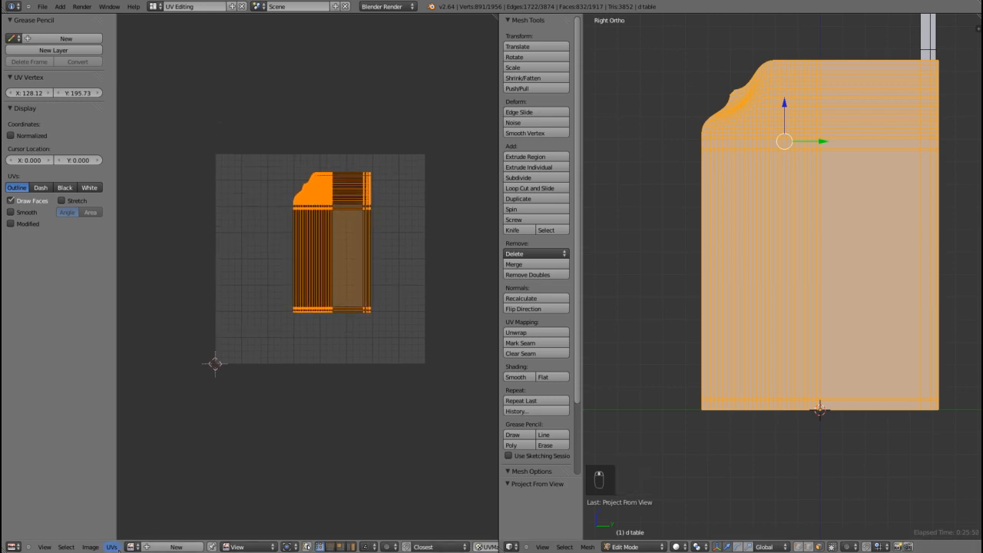
pyautogui.click(132, 547)
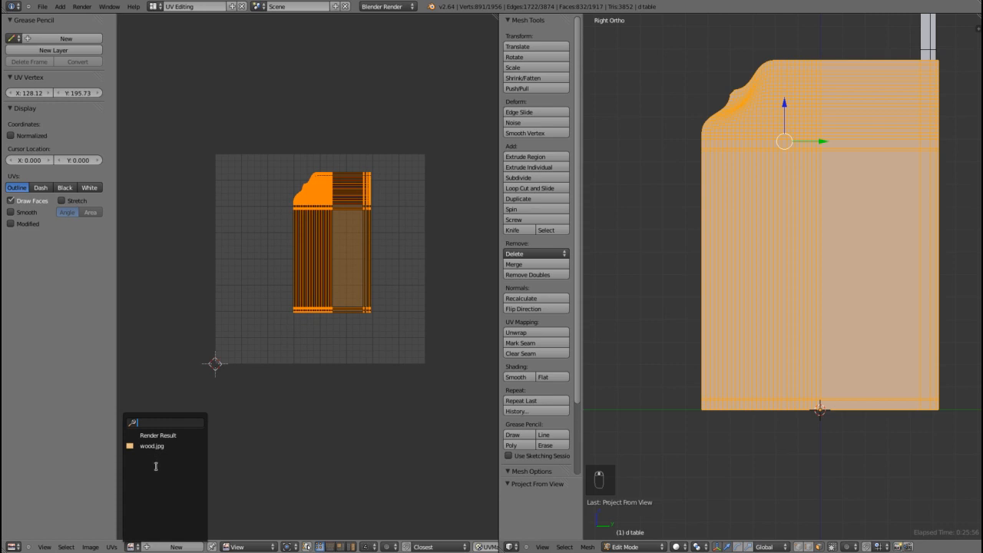
pyautogui.click(151, 446)
pyautogui.scroll(-4, 380, 377)
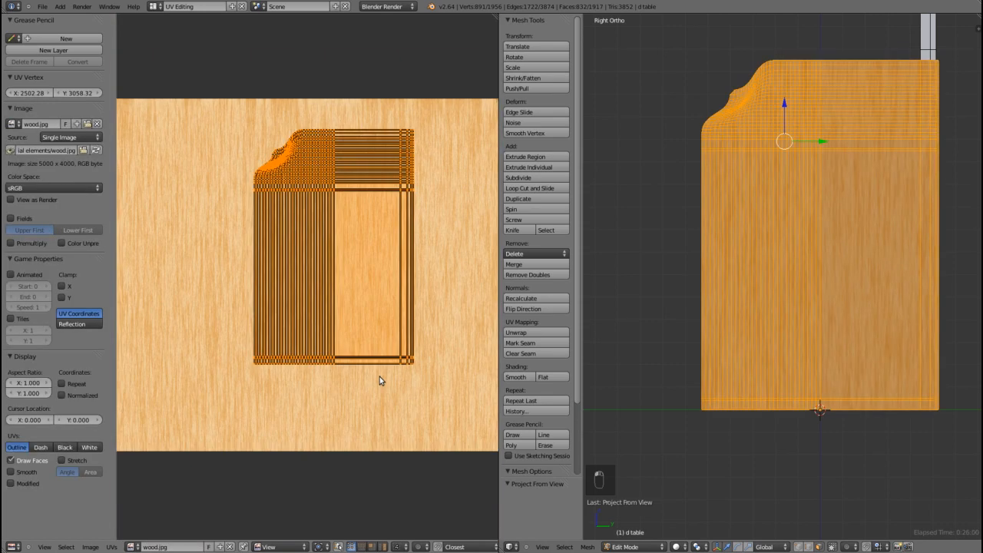
# - Fit the side panel's UV island to the wood image, scaling it by about 1.467 overall and about 4.255 along X
pyautogui.scroll(-3, 379, 381)
pyautogui.press('g')
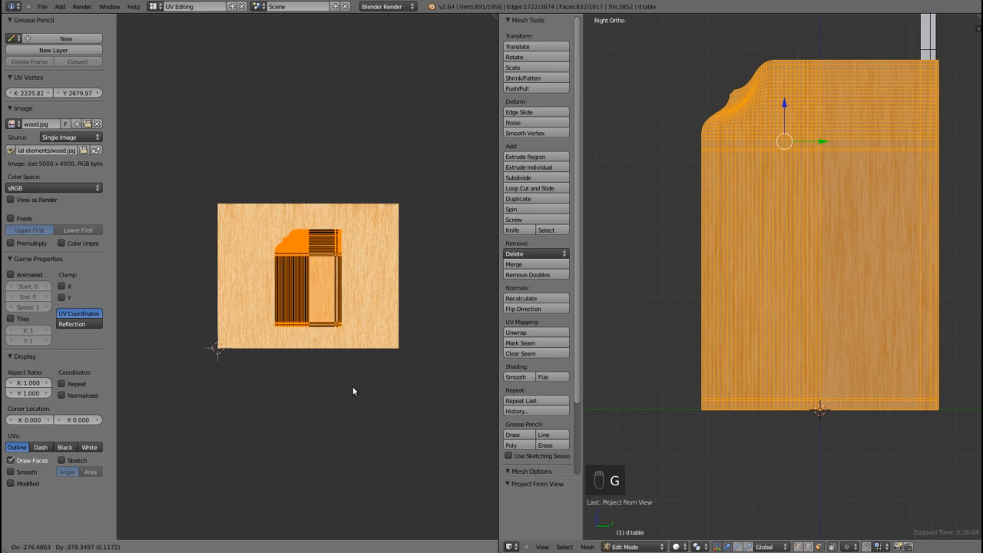
pyautogui.click(353, 392)
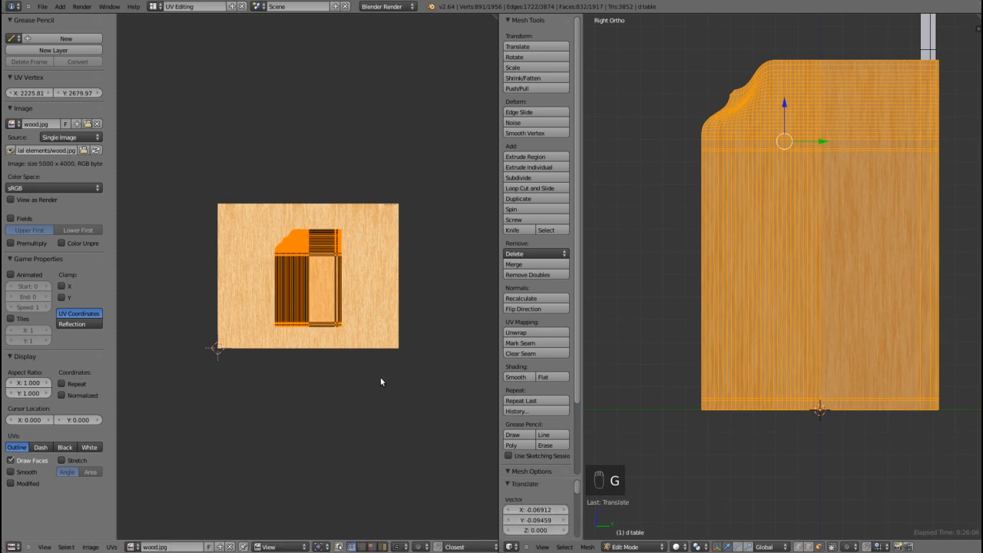
pyautogui.press('s')
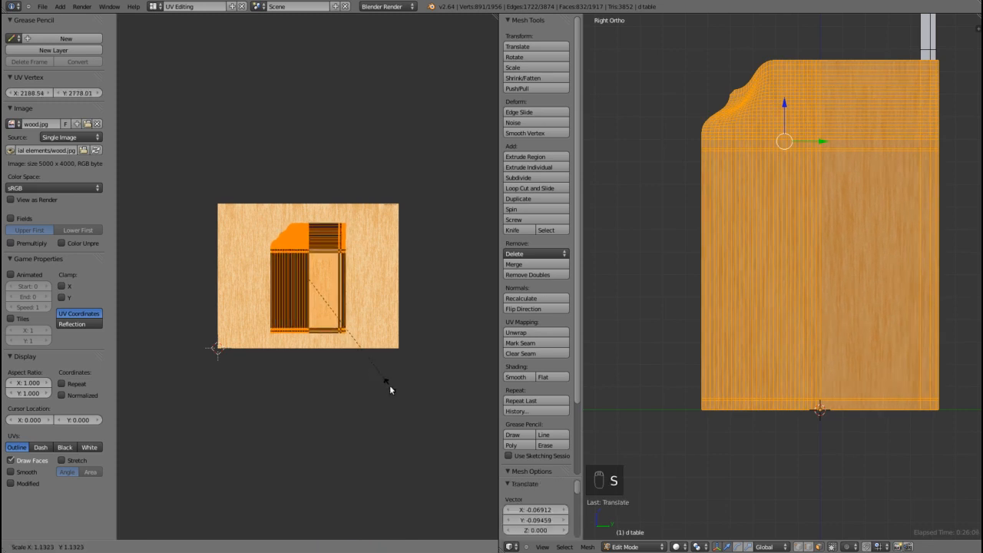
pyautogui.click(429, 402)
pyautogui.scroll(3, 386, 397)
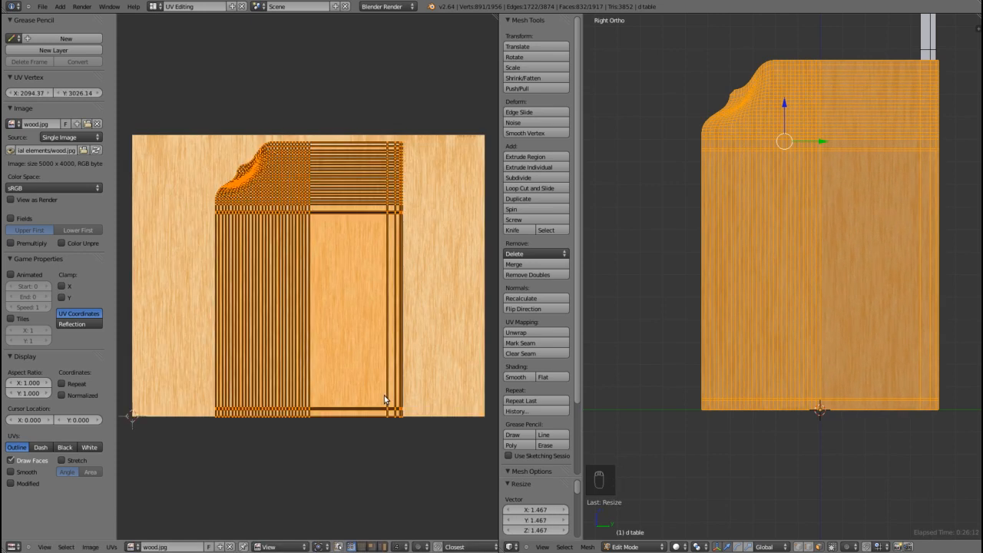
pyautogui.press('g')
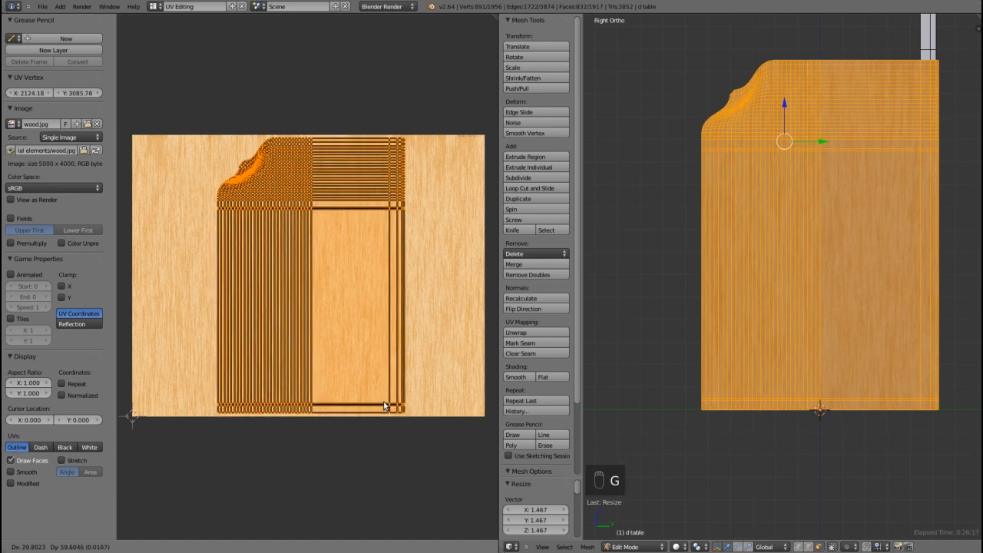
pyautogui.click(386, 407)
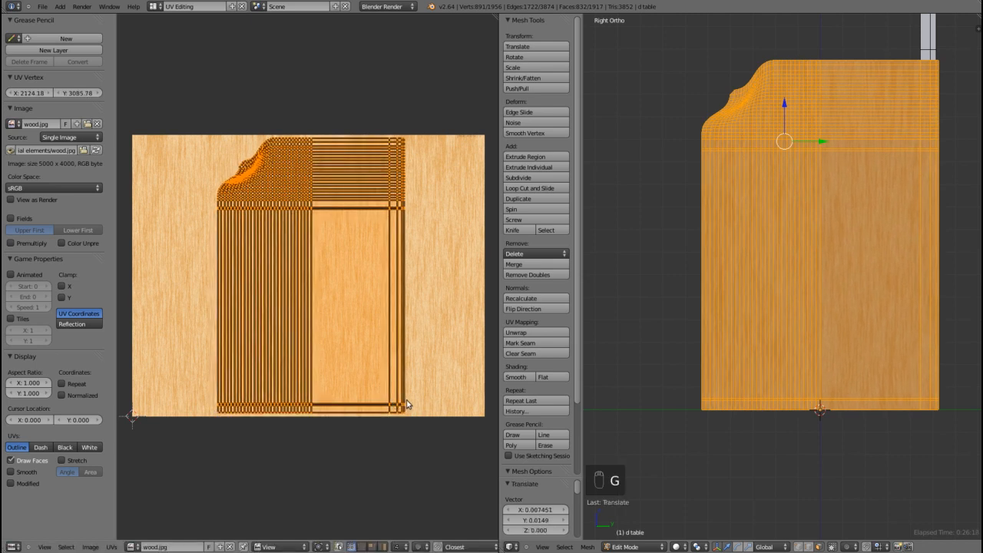
pyautogui.press('s')
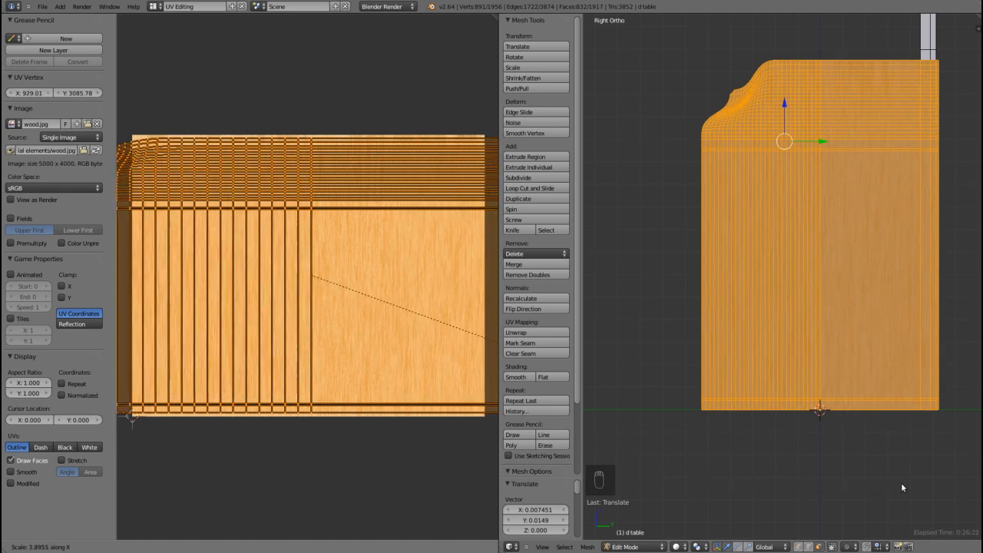
pyautogui.click(950, 488)
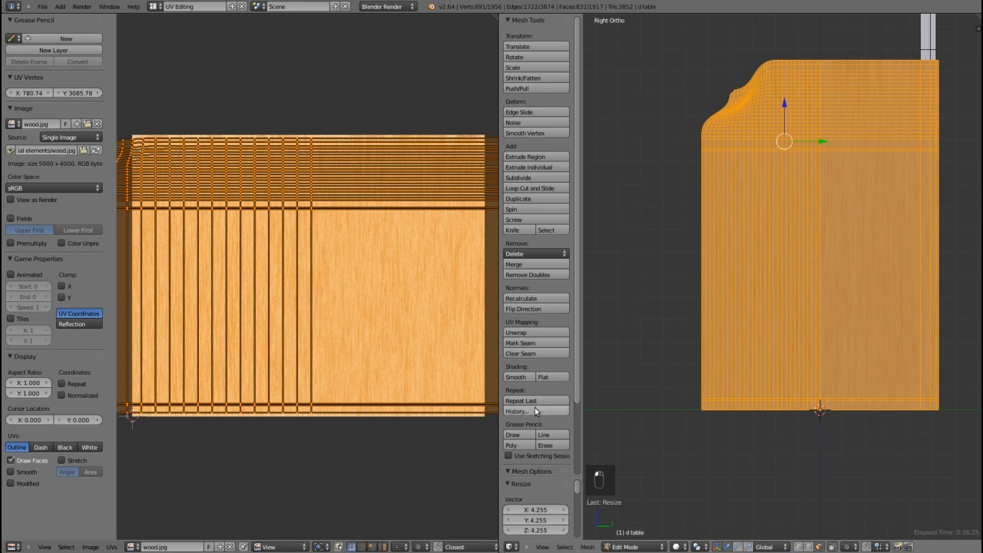
# - Examine the textured side panel and the base's untextured top surfaces from several angles and distances
pyautogui.scroll(-3, 684, 406)
pyautogui.scroll(3, 679, 402)
pyautogui.moveTo(677, 367); pyautogui.dragTo(717, 399, button='middle')
pyautogui.scroll(-5, 716, 396)
pyautogui.scroll(-2, 714, 299)
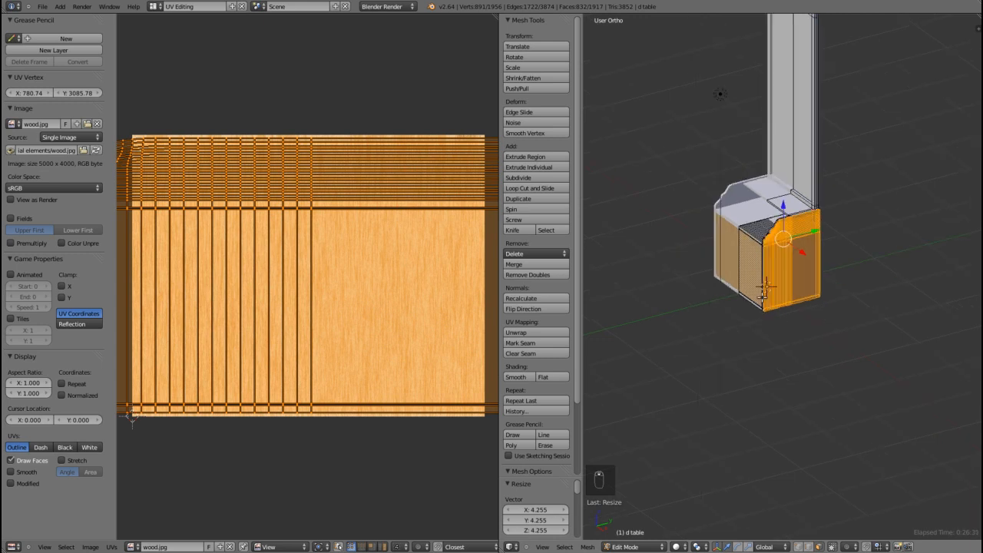
pyautogui.moveTo(737, 293); pyautogui.dragTo(793, 351, button='middle')
pyautogui.scroll(6, 759, 315)
pyautogui.scroll(4, 792, 351)
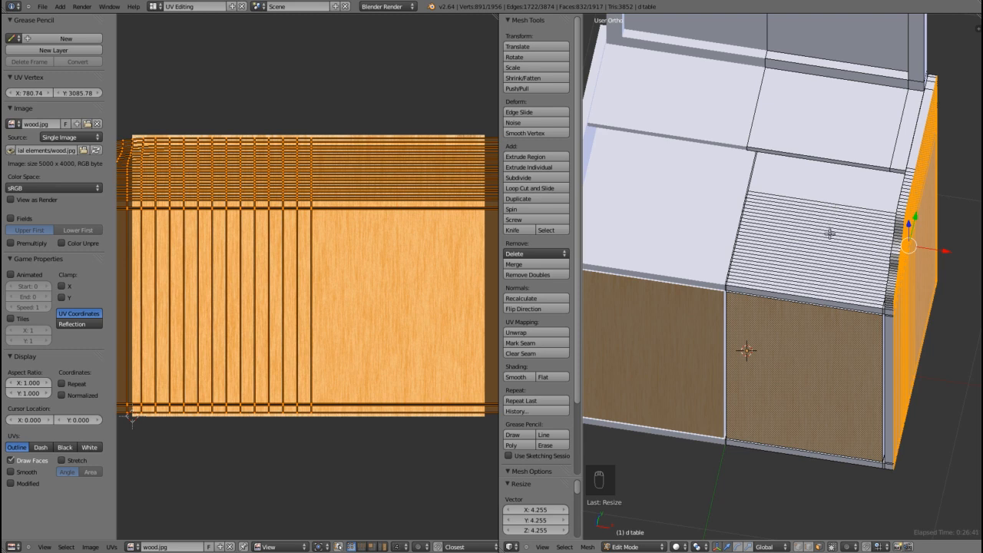
pyautogui.scroll(-2, 829, 234)
pyautogui.moveTo(814, 243); pyautogui.dragTo(828, 217, button='middle')
pyautogui.scroll(2, 827, 218)
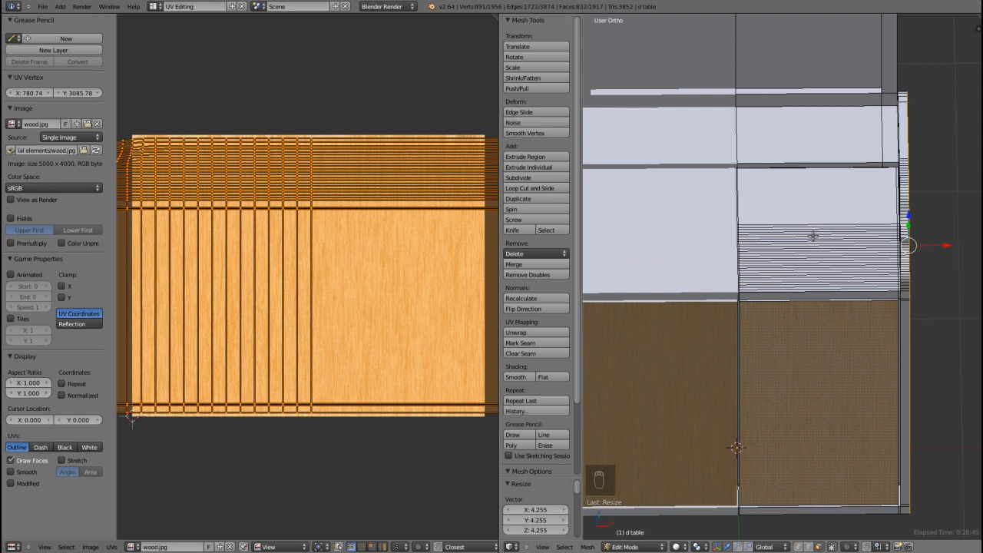
pyautogui.scroll(3, 808, 230)
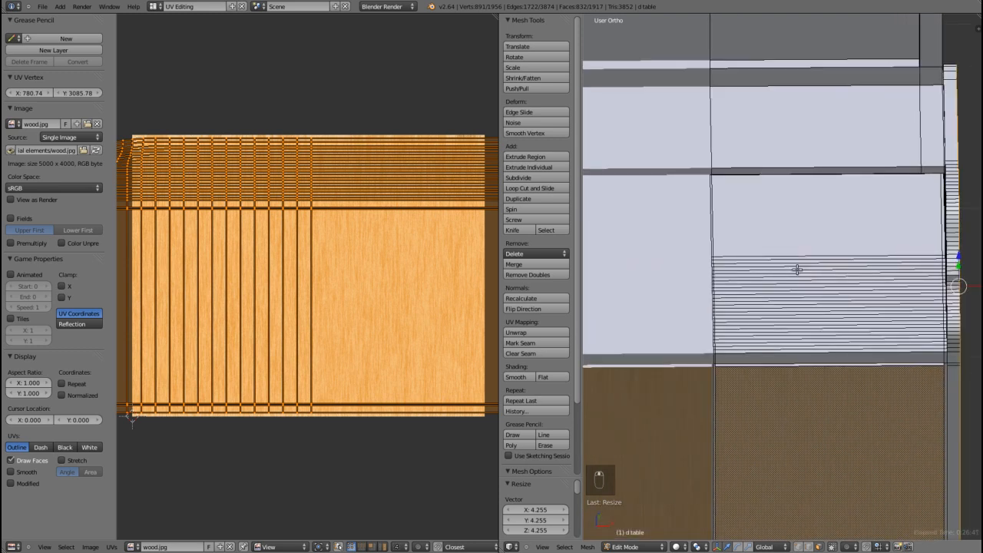
pyautogui.scroll(-2, 817, 271)
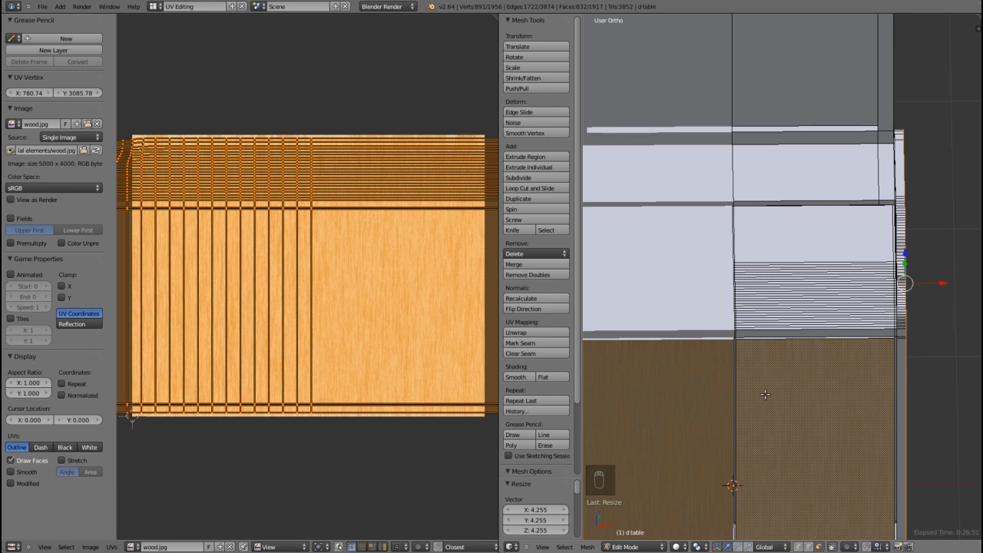
# - Clear the selection and select the two rear top faces and the large flat face in front of them on the base's editable half
pyautogui.press('a')
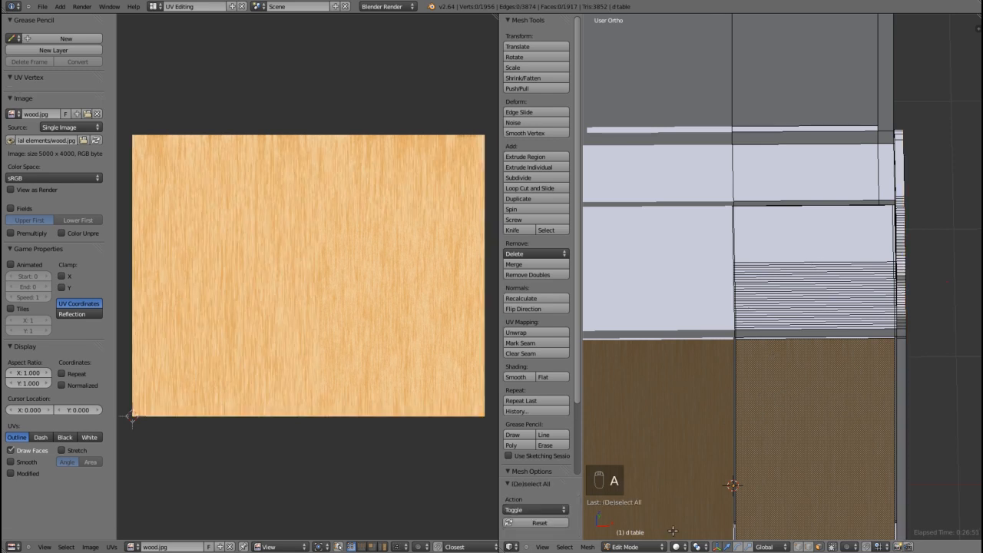
pyautogui.rightClick(825, 188)
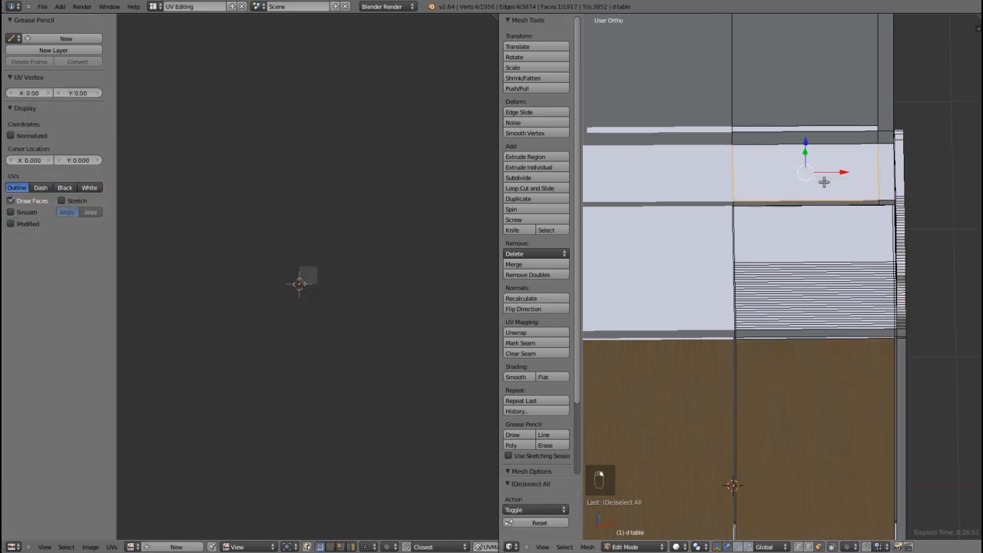
pyautogui.scroll(2, 815, 210)
pyautogui.keyDown('shift'); pyautogui.moveTo(816, 210); pyautogui.dragTo(775, 450, button='middle'); pyautogui.keyUp('shift')
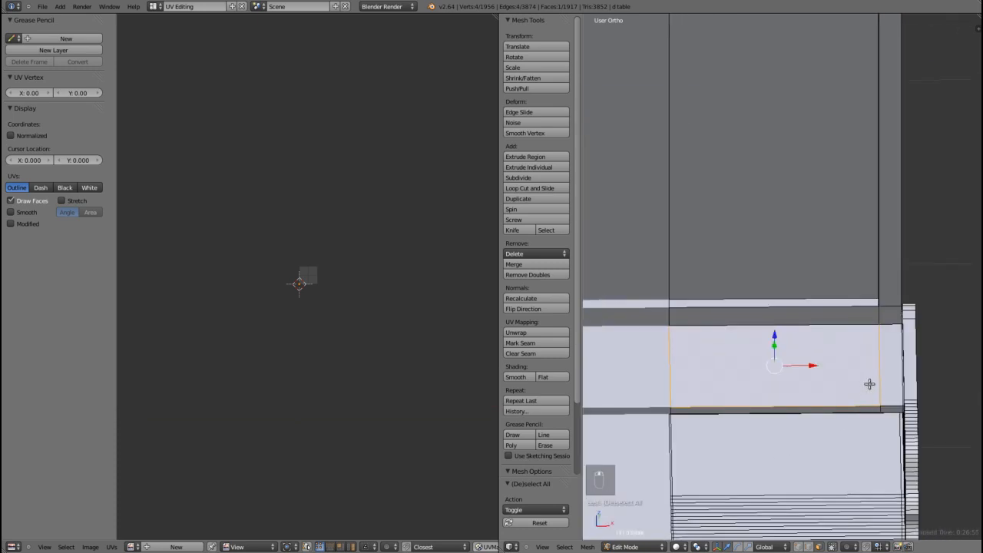
pyautogui.keyDown('shift'); pyautogui.rightClick(889, 364); pyautogui.keyUp('shift')
pyautogui.scroll(-1, 883, 368)
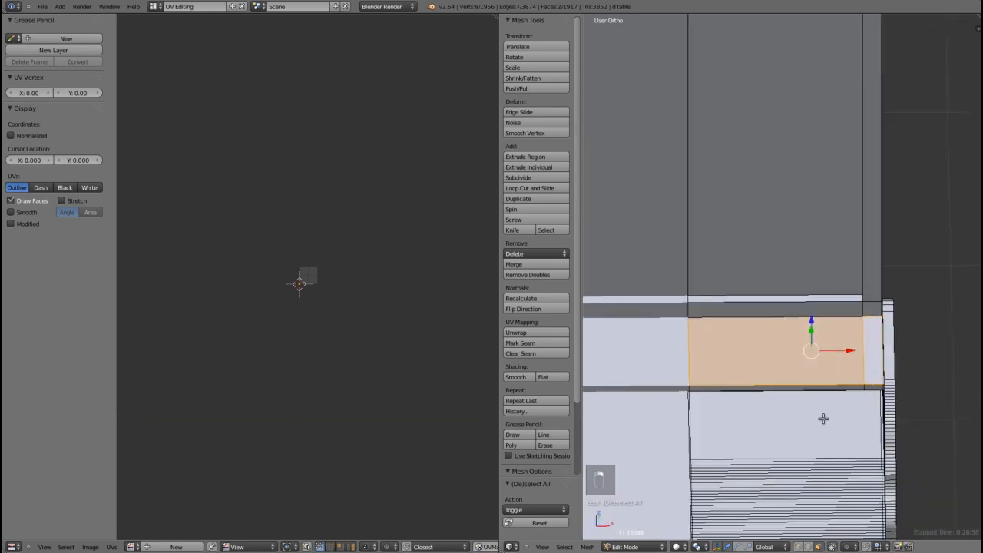
pyautogui.keyDown('shift'); pyautogui.rightClick(778, 424); pyautogui.keyUp('shift')
pyautogui.scroll(-3, 778, 424)
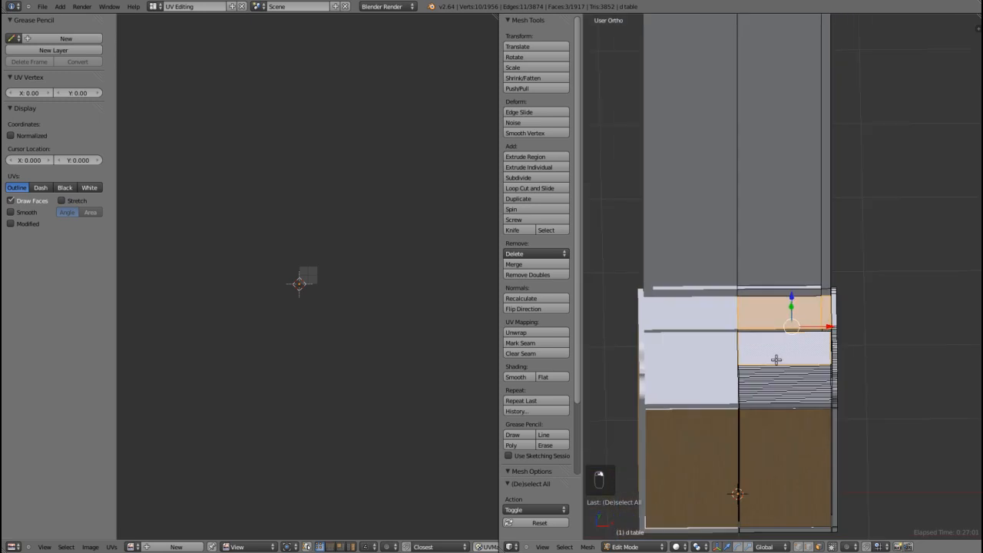
# - Add all the narrow strip faces of the base's curved front top surface to the selection, including the frontmost strip
pyautogui.keyDown('shift'); pyautogui.moveTo(779, 351); pyautogui.dragTo(773, 314, button='middle'); pyautogui.keyUp('shift')
pyautogui.scroll(3, 759, 350)
pyautogui.keyDown('shift'); pyautogui.moveTo(763, 376); pyautogui.dragTo(749, 280, button='middle'); pyautogui.keyUp('shift')
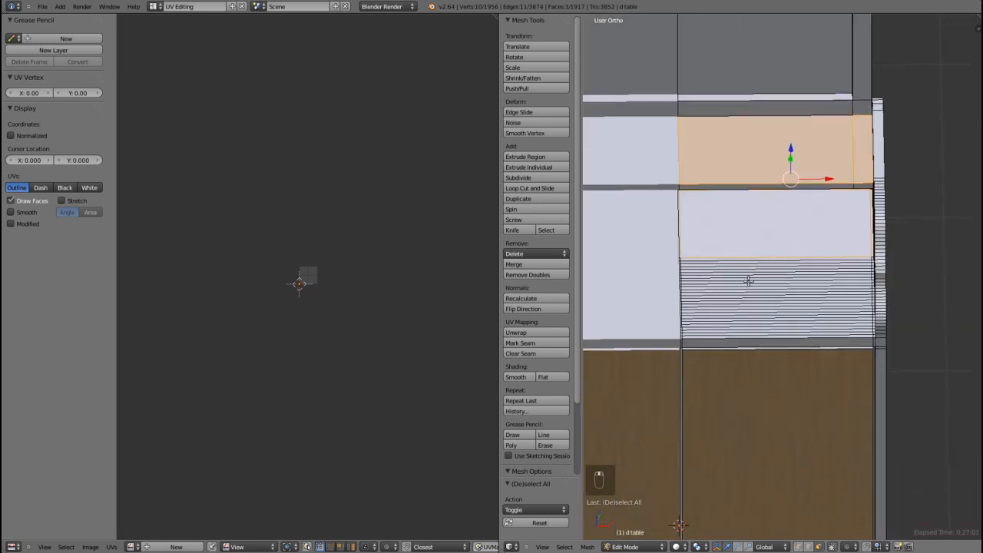
pyautogui.scroll(3, 749, 280)
pyautogui.press('b')
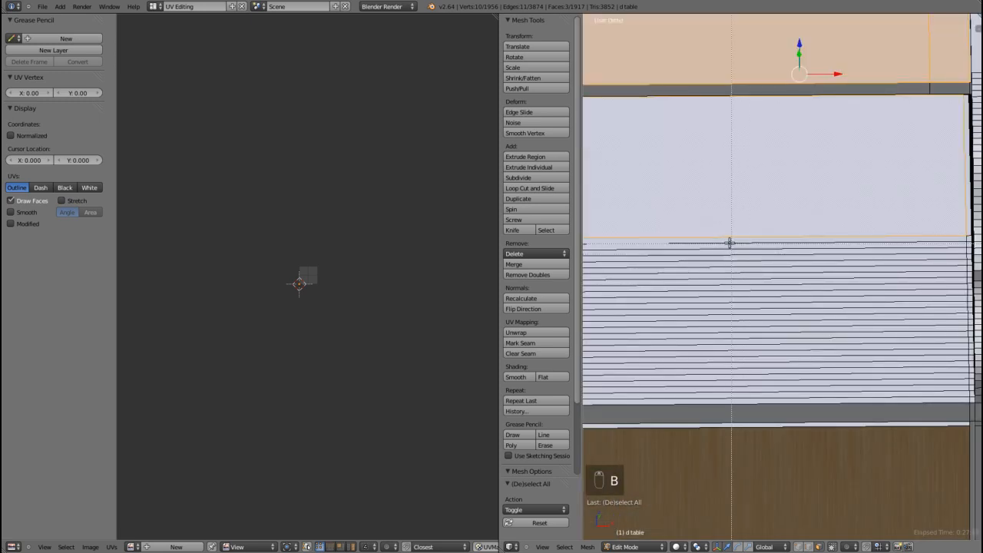
pyautogui.moveTo(718, 228); pyautogui.dragTo(771, 396)
pyautogui.scroll(-1, 767, 379)
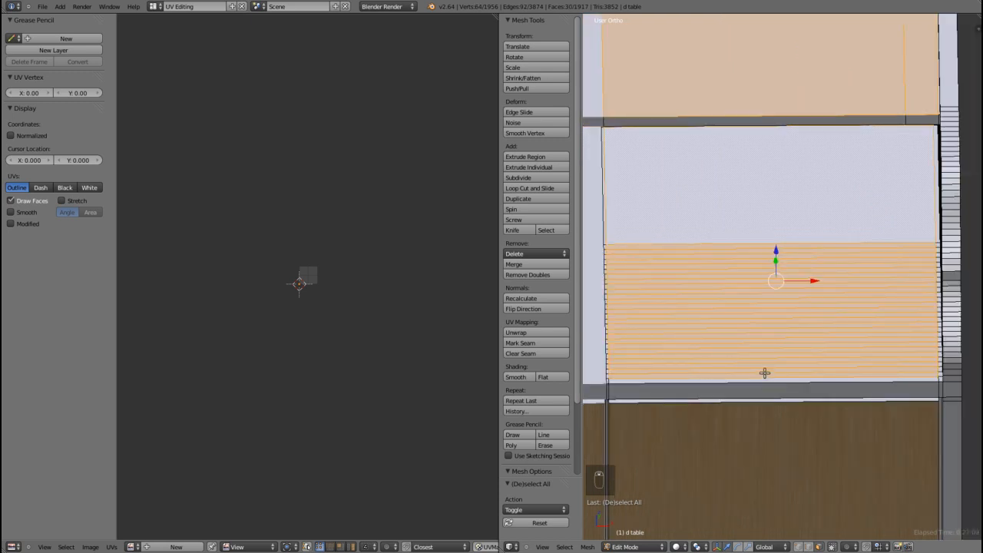
pyautogui.scroll(3, 757, 362)
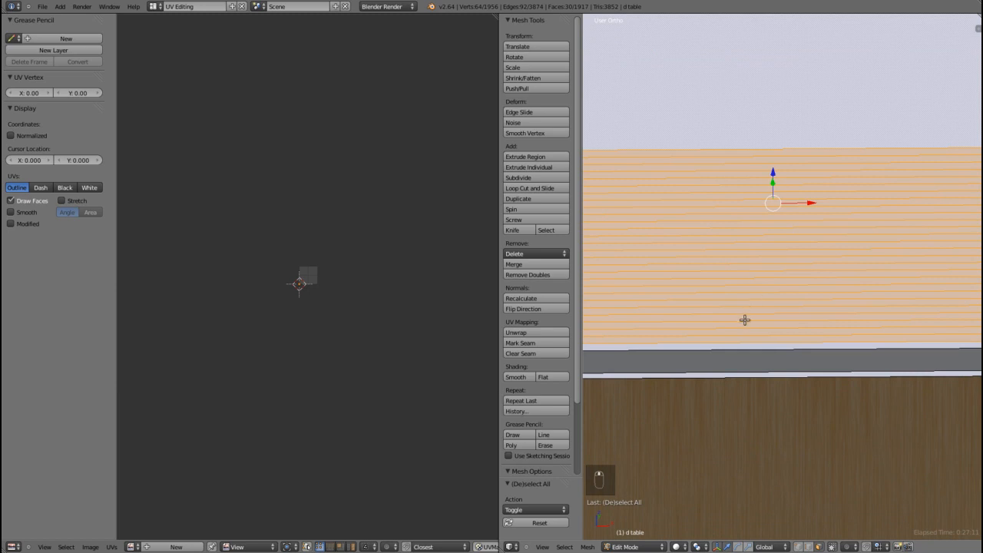
pyautogui.scroll(2, 746, 322)
pyautogui.keyDown('shift'); pyautogui.rightClick(756, 373); pyautogui.keyUp('shift')
pyautogui.scroll(-2, 768, 351)
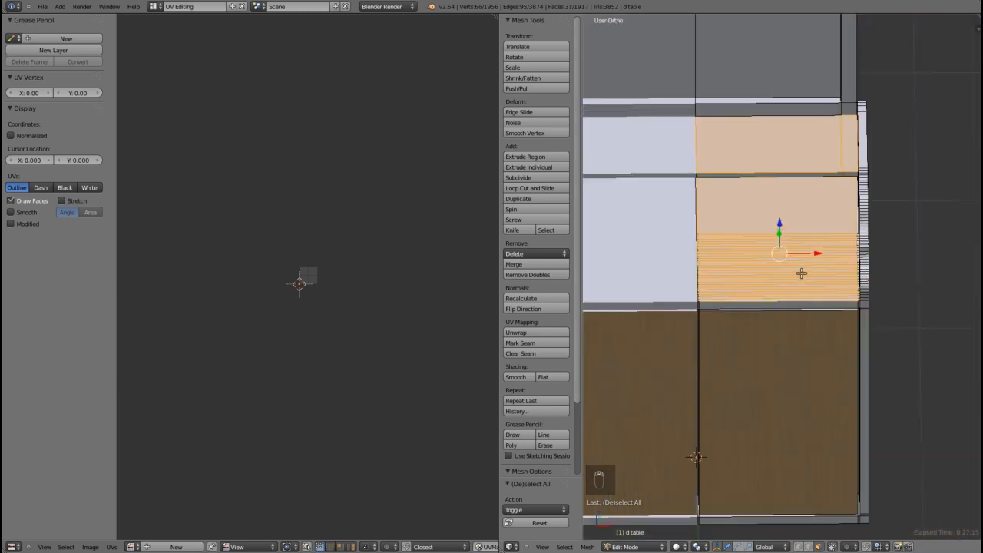
# - Project the selected top faces of the base to UVs from the top orthographic view and check the layout against the model
pyautogui.press('KP_7')
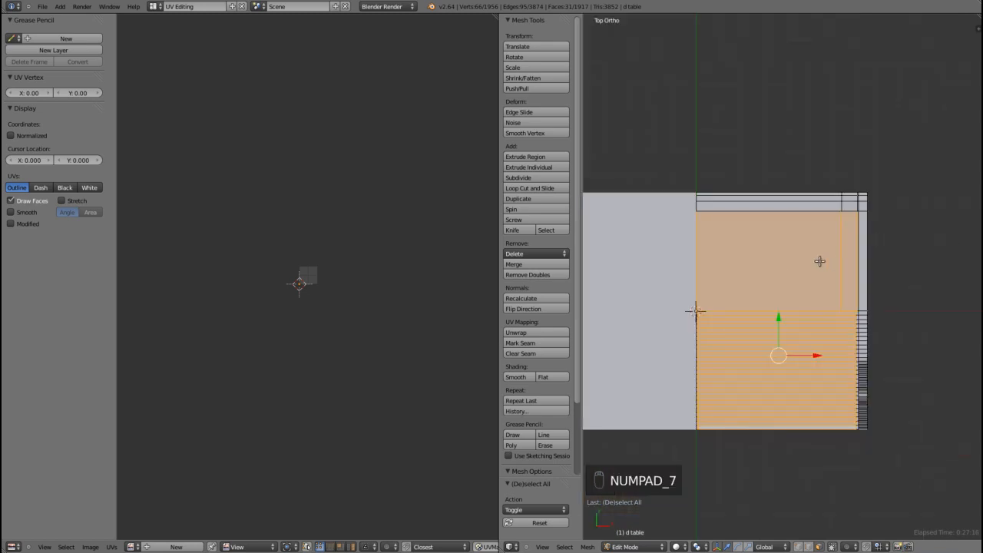
pyautogui.press('u')
pyautogui.click(802, 263)
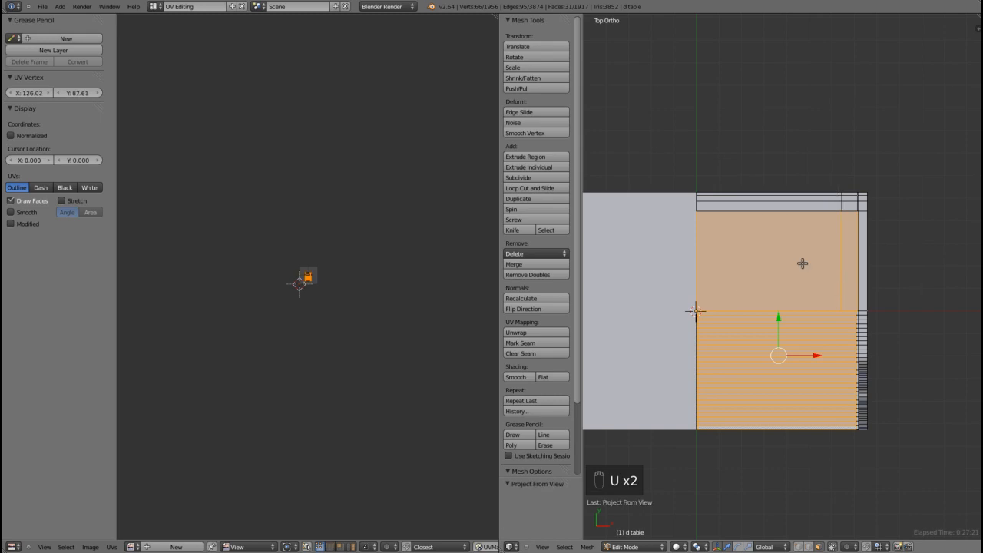
pyautogui.scroll(8, 350, 292)
pyautogui.scroll(9, 344, 296)
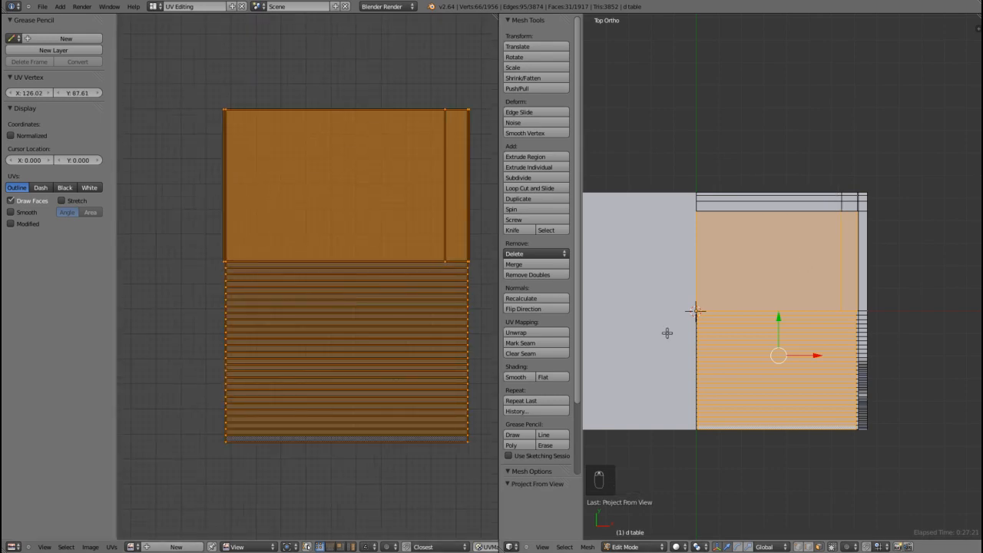
pyautogui.scroll(-3, 668, 331)
pyautogui.moveTo(709, 347); pyautogui.dragTo(744, 374, button='middle')
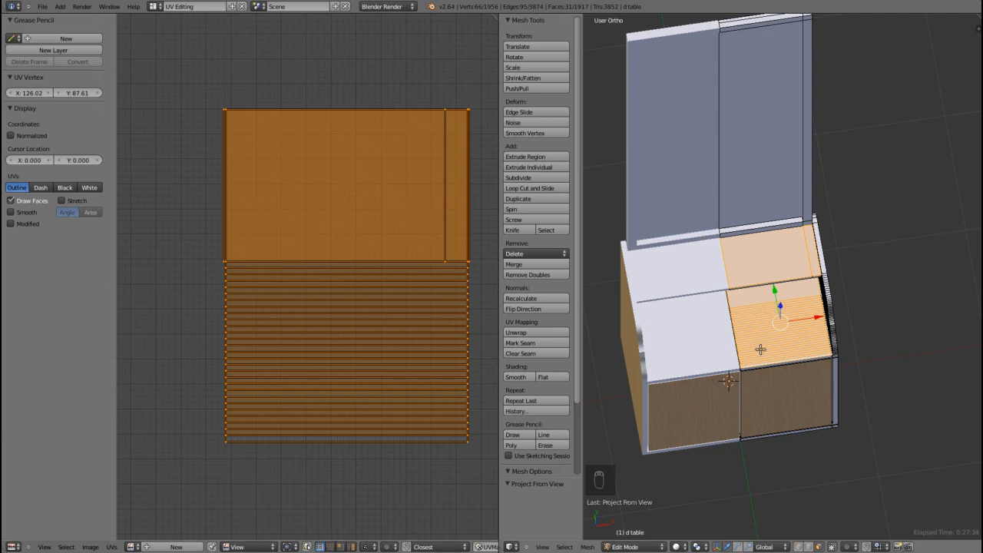
pyautogui.moveTo(887, 406); pyautogui.dragTo(883, 371, button='middle')
pyautogui.scroll(2, 815, 347)
pyautogui.scroll(1, 814, 347)
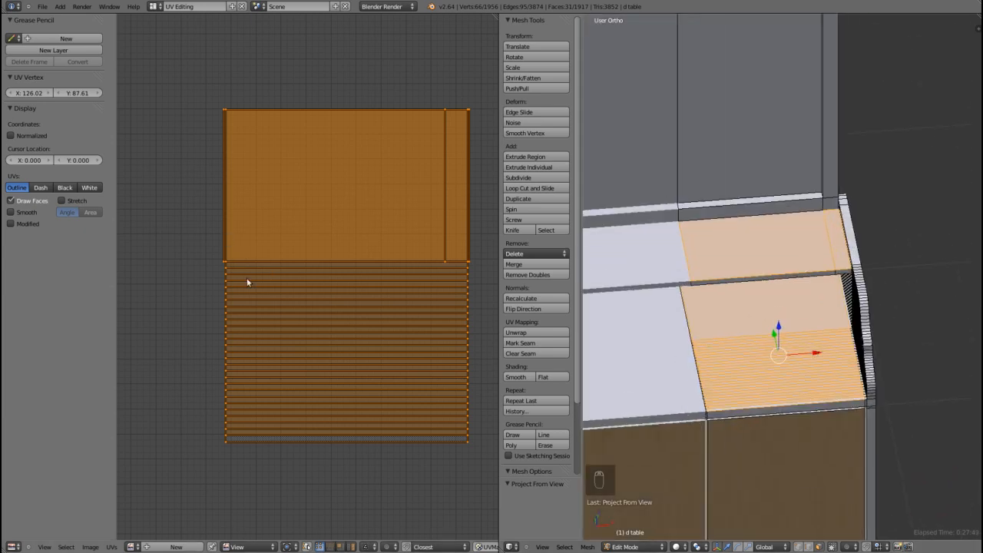
# - Assign the wood.jpg image to the selected top faces of the base
pyautogui.click(132, 547)
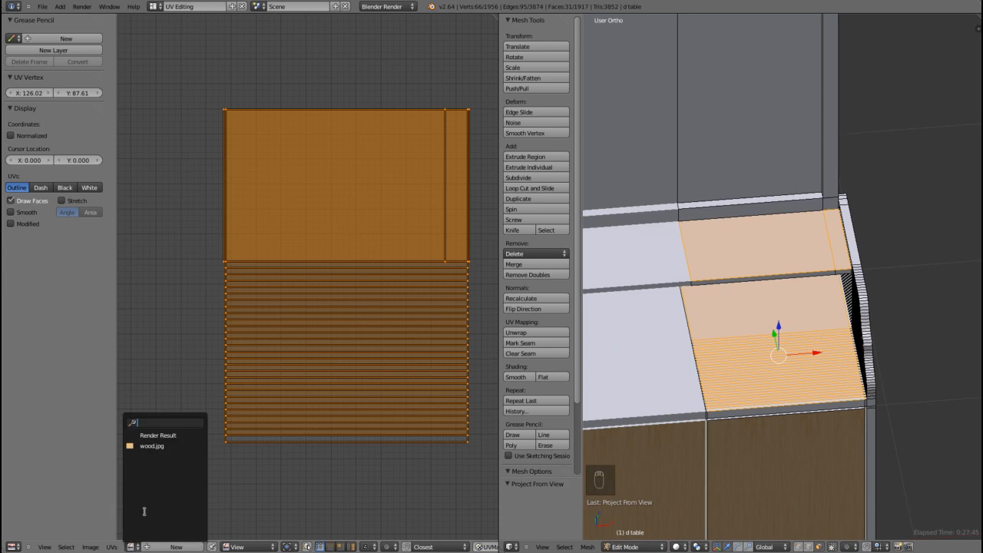
pyautogui.click(154, 446)
pyautogui.scroll(-3, 287, 323)
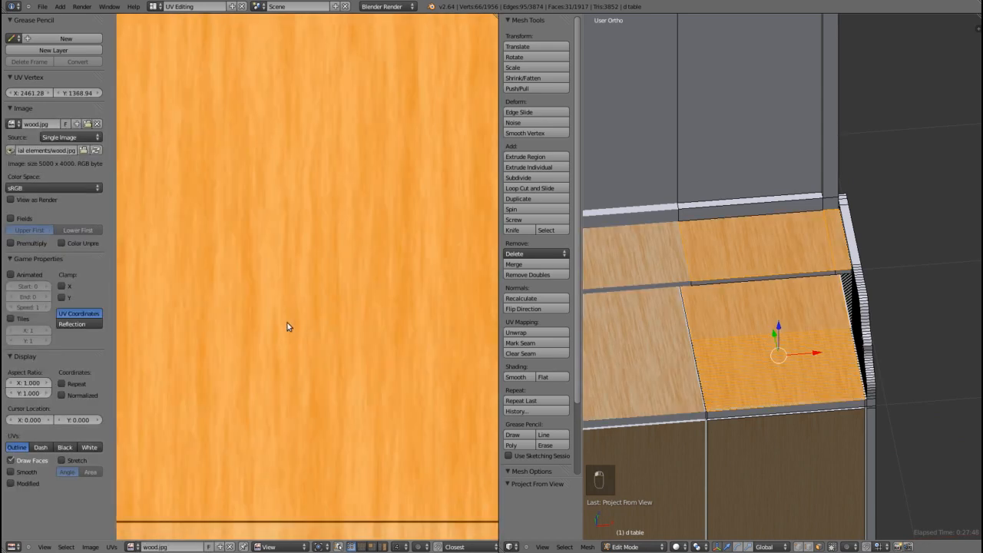
pyautogui.scroll(-4, 287, 326)
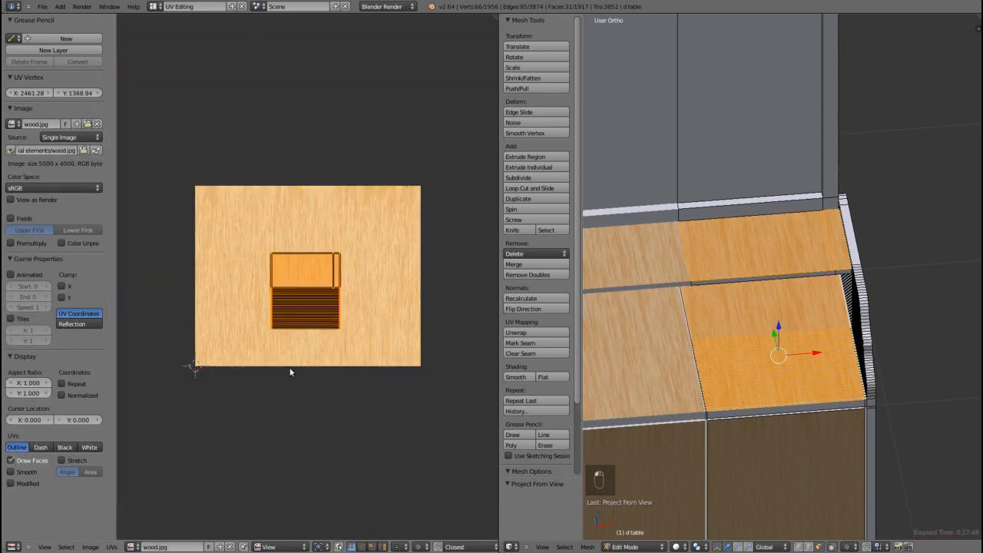
# - Centre the top faces' UV layout on the wood image and enlarge it by about 2.23 and 1.03 to nearly fill the image height
pyautogui.press('g')
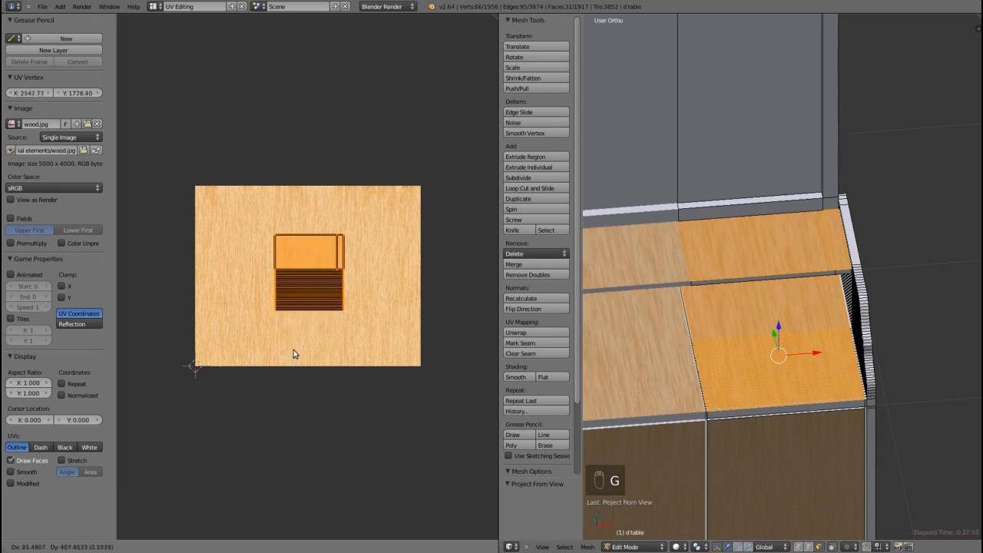
pyautogui.click(311, 348)
pyautogui.press('s')
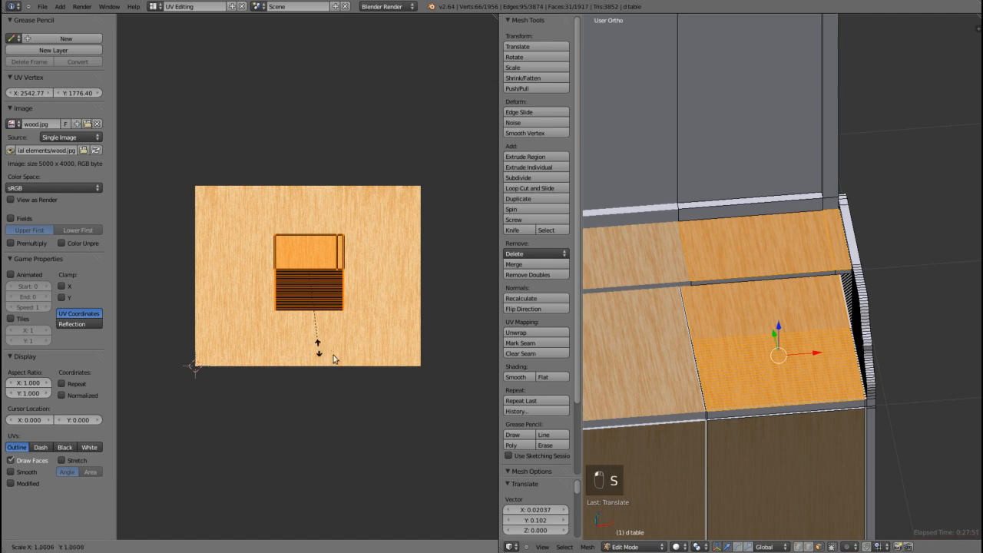
pyautogui.click(413, 410)
pyautogui.scroll(1, 321, 379)
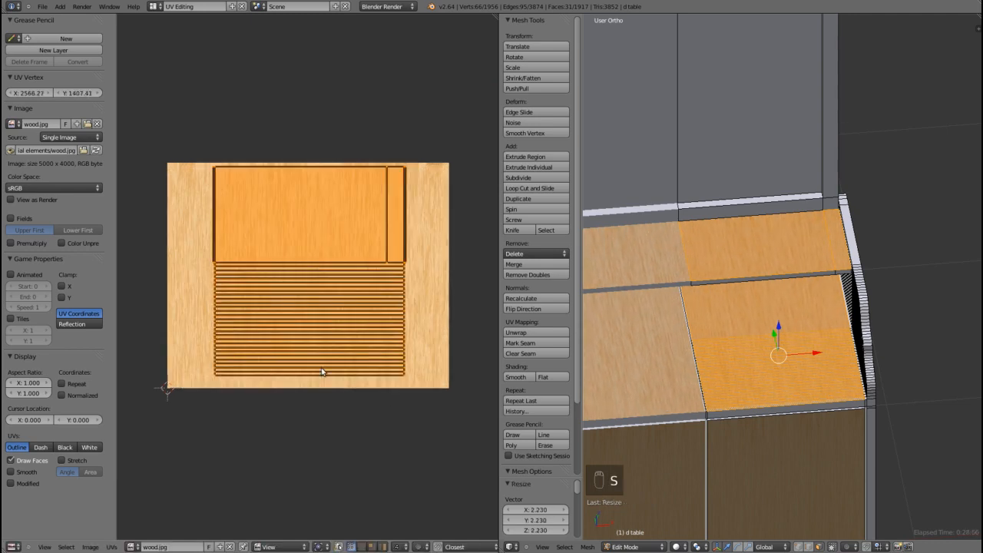
pyautogui.press('g')
pyautogui.click(323, 378)
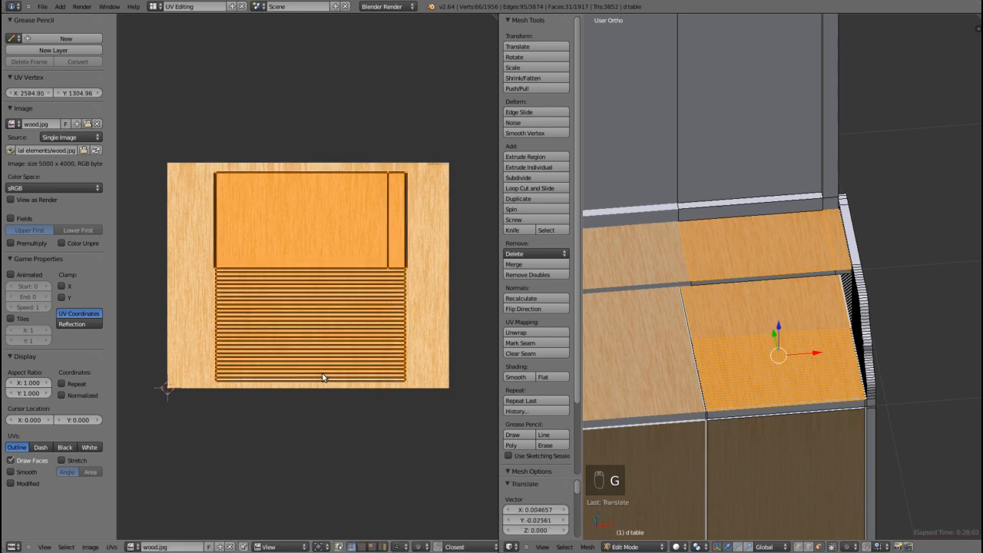
pyautogui.press('s')
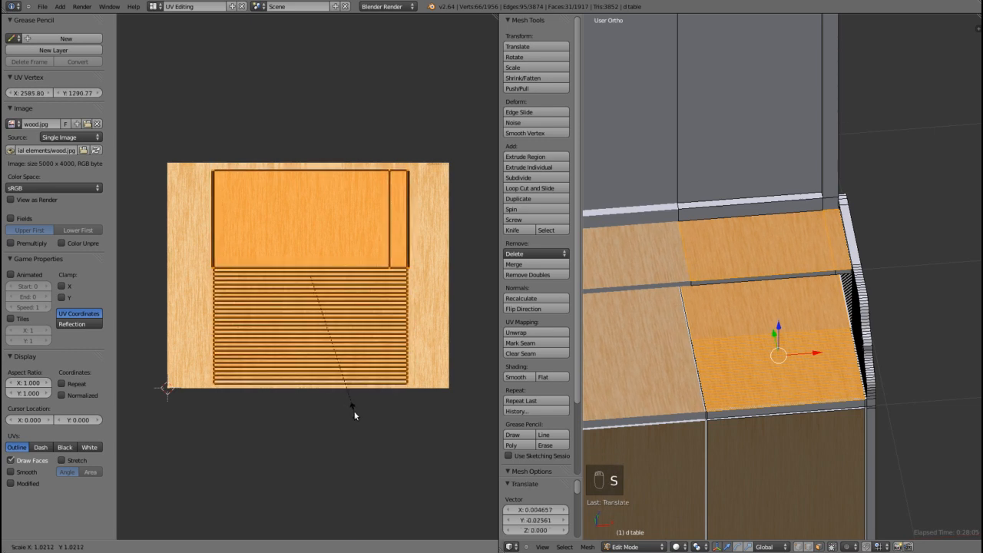
pyautogui.click(355, 412)
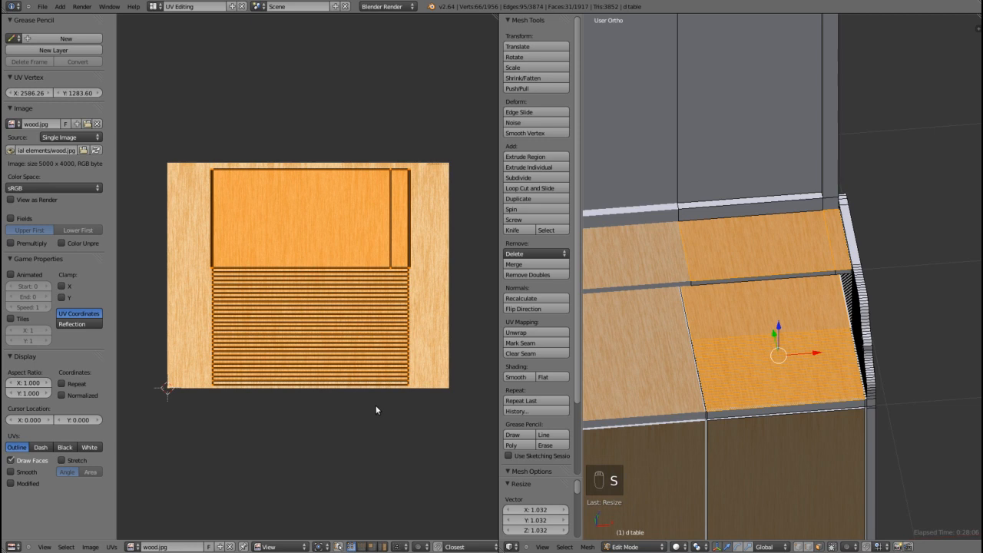
# - Stretch the top faces' UVs along X by about 4.9 and check the wood grain on the model from several angles
pyautogui.press('s')
pyautogui.press('x')
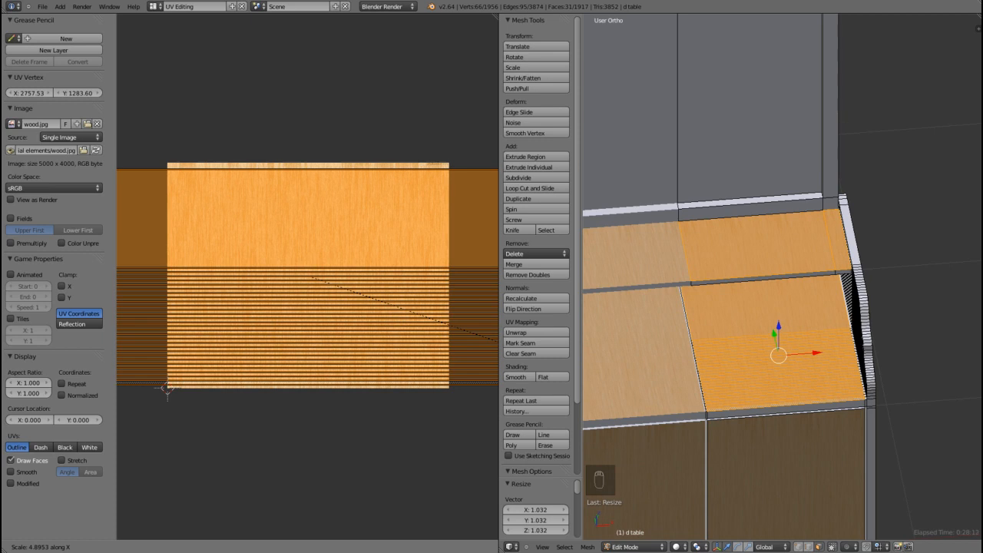
pyautogui.click(977, 506)
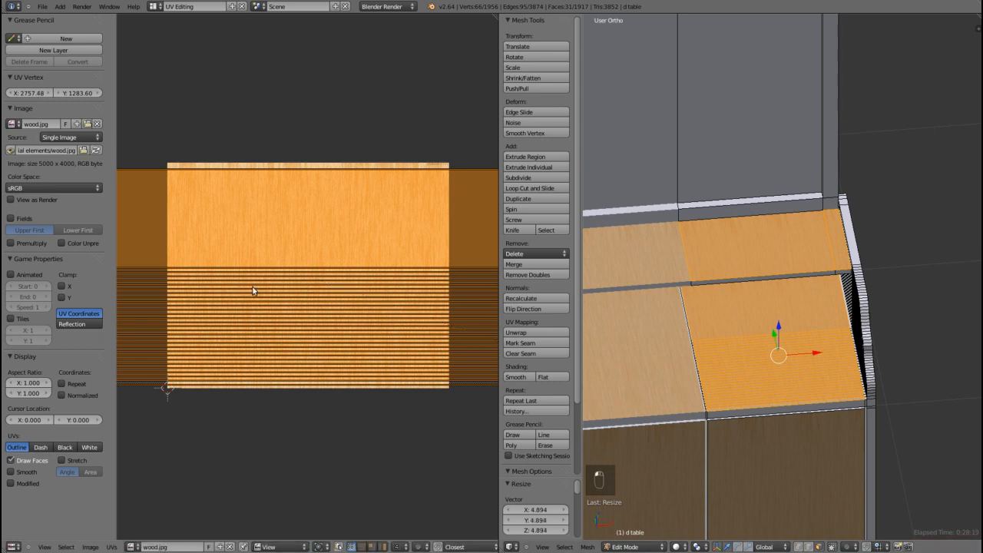
pyautogui.scroll(-6, 253, 289)
pyautogui.moveTo(340, 351)
pyautogui.mouseDown(button='middle')
pyautogui.moveTo(318, 342)
pyautogui.moveTo(341, 356)
pyautogui.mouseUp(button='middle')
pyautogui.moveTo(739, 375); pyautogui.dragTo(757, 371, button='middle')
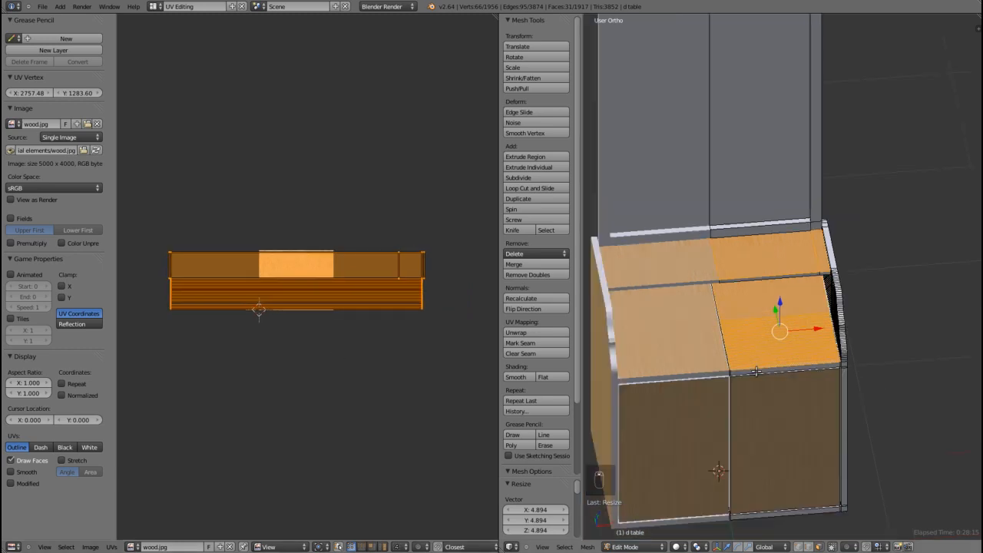
pyautogui.moveTo(841, 378); pyautogui.dragTo(763, 358, button='middle')
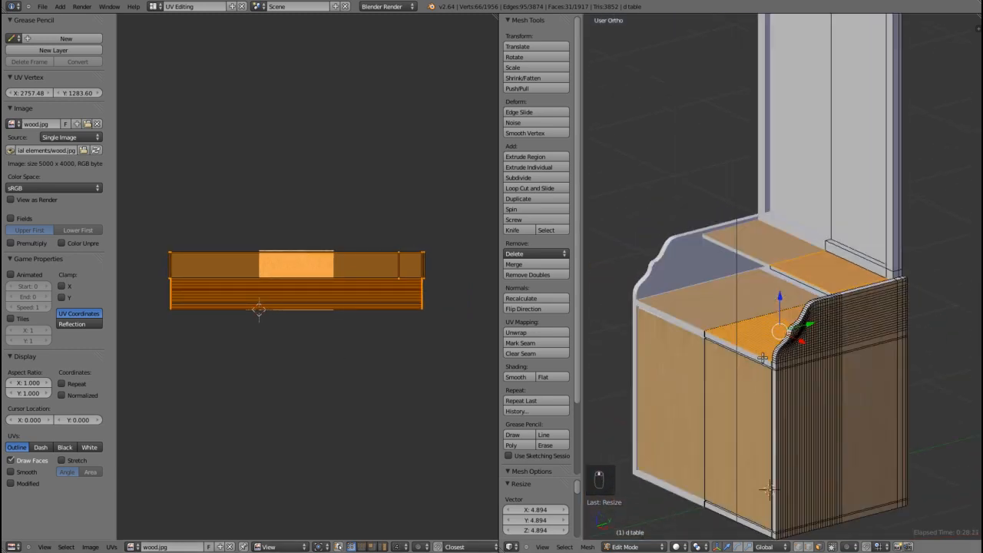
pyautogui.moveTo(669, 381); pyautogui.dragTo(797, 377, button='middle')
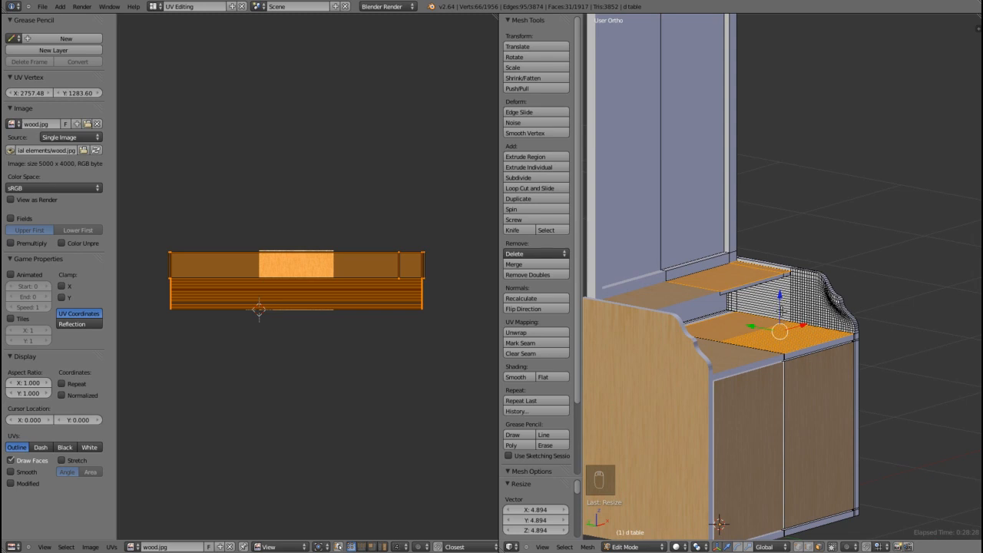
# - Clear the selection and box-select the central grid faces on the inner side of the base's curved side panel, from the upper edge toward the front
pyautogui.press('a')
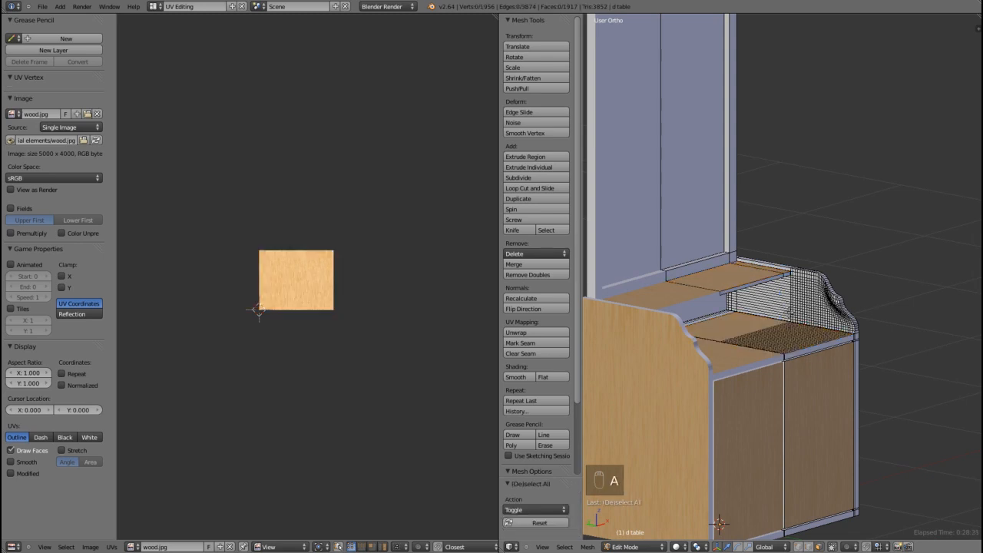
pyautogui.scroll(5, 789, 314)
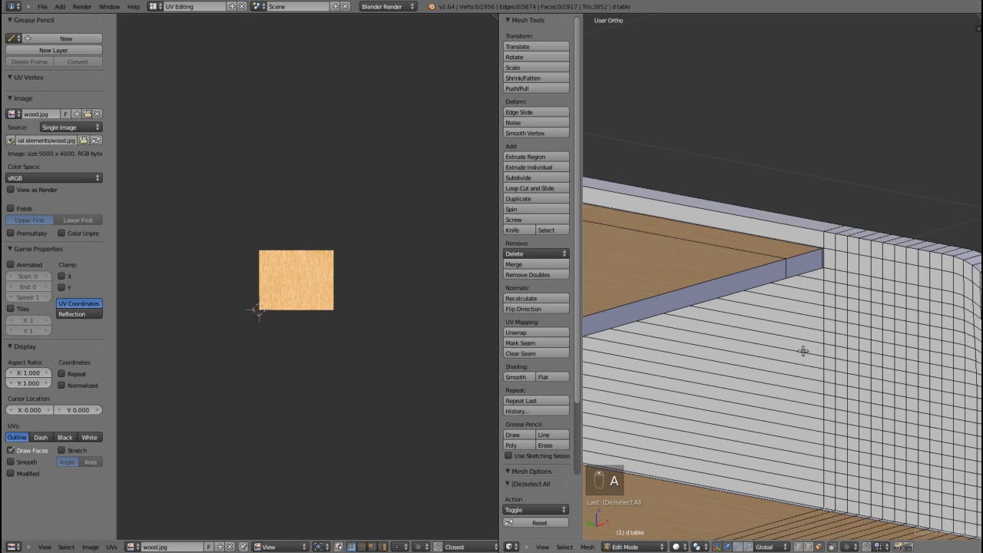
pyautogui.scroll(4, 803, 352)
pyautogui.scroll(-4, 725, 281)
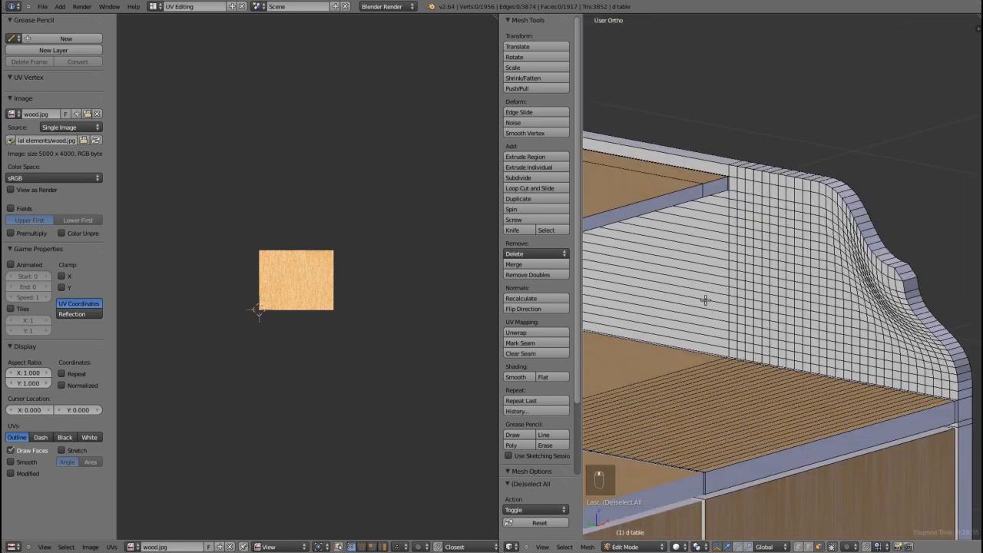
pyautogui.scroll(2, 705, 300)
pyautogui.press('b')
pyautogui.moveTo(690, 185); pyautogui.dragTo(758, 262)
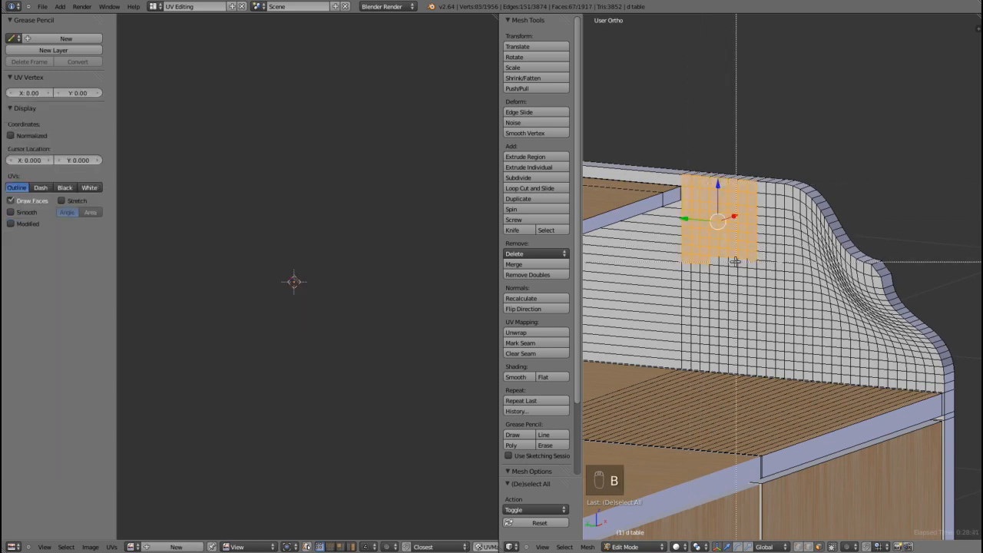
pyautogui.moveTo(831, 351); pyautogui.dragTo(829, 352)
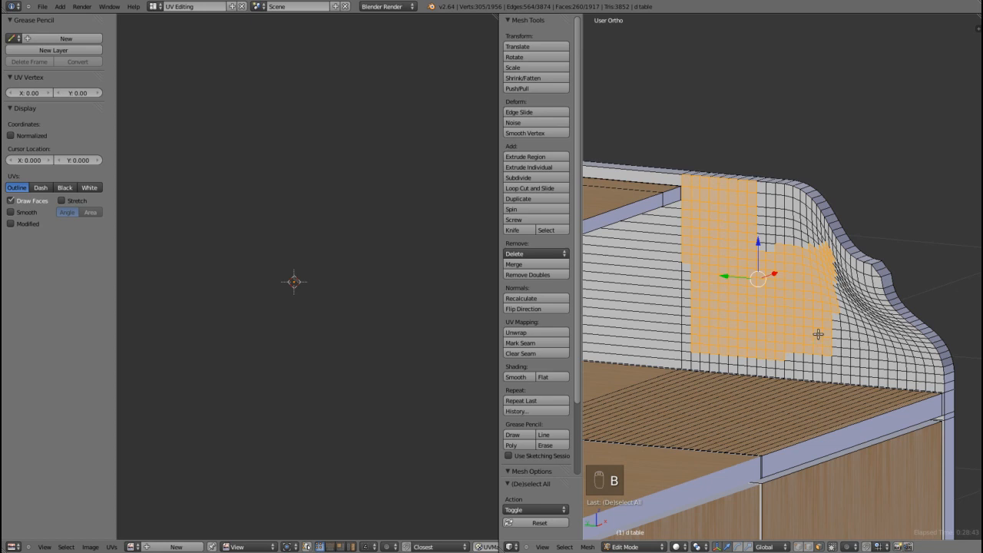
pyautogui.press('b')
pyautogui.moveTo(890, 368); pyautogui.dragTo(871, 359)
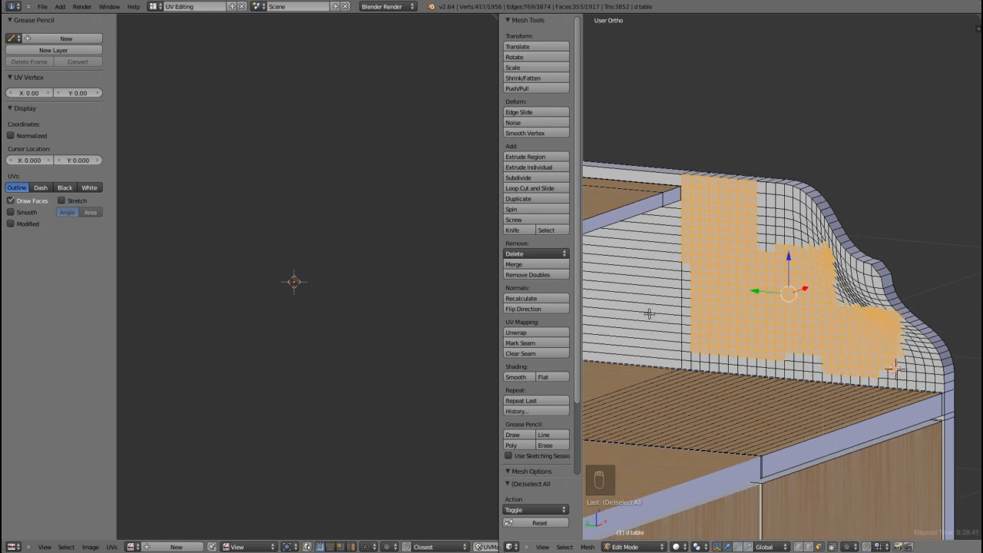
# - Add the long rear strips, the skipped grid column and part of the lower rows of the inner side panel to the selection
pyautogui.press('b')
pyautogui.moveTo(675, 358); pyautogui.dragTo(675, 358)
pyautogui.scroll(2, 682, 341)
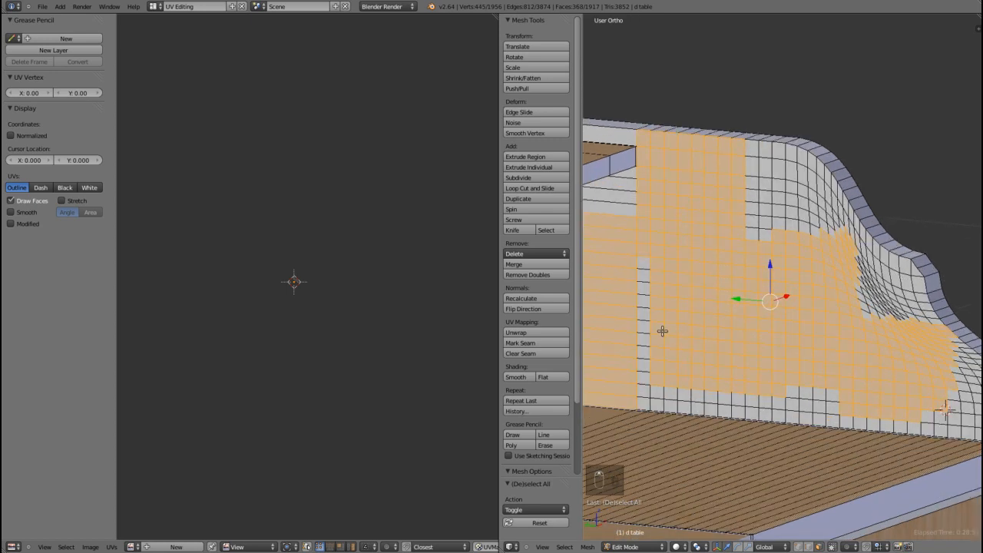
pyautogui.press('b')
pyautogui.moveTo(620, 255); pyautogui.dragTo(684, 394)
pyautogui.scroll(-1, 679, 382)
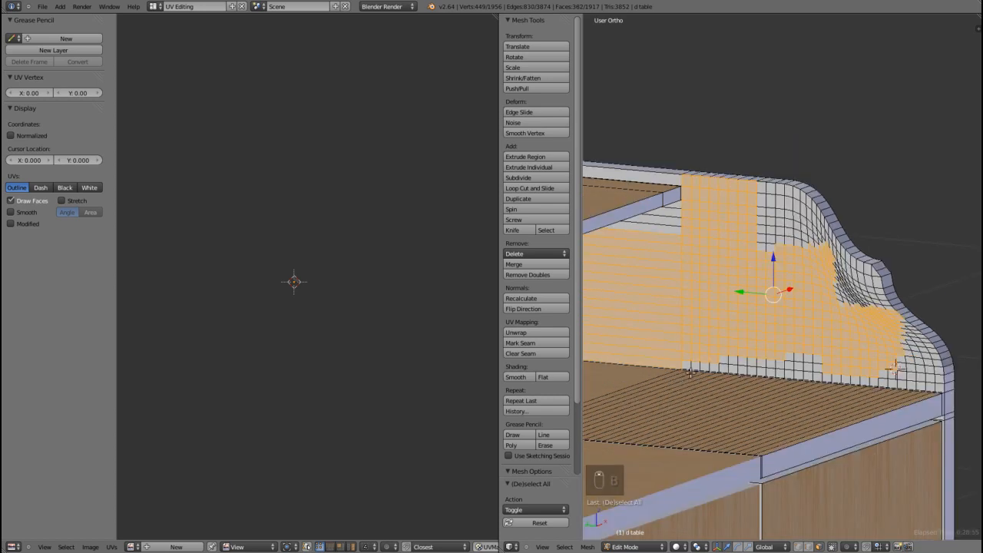
pyautogui.scroll(1, 716, 357)
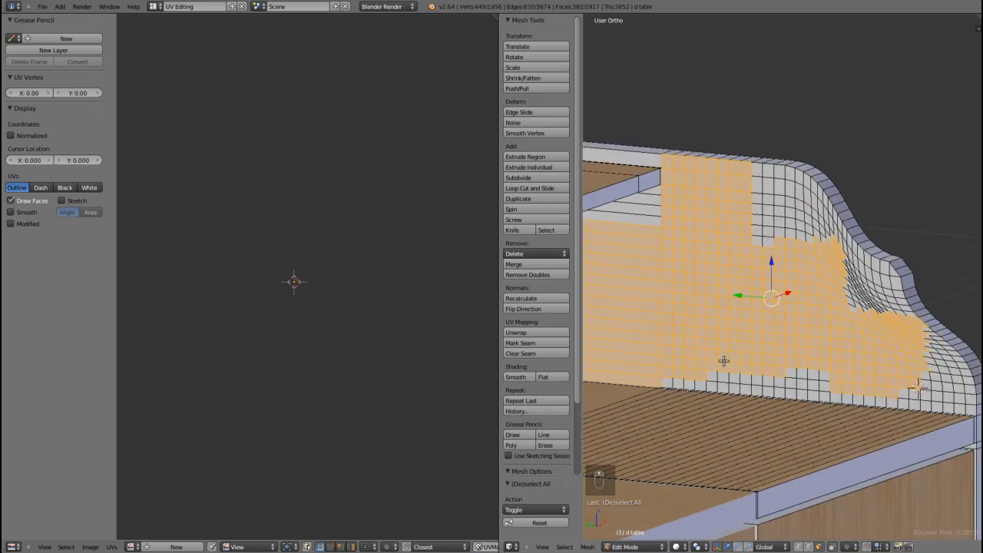
pyautogui.press('b')
pyautogui.moveTo(712, 354); pyautogui.dragTo(820, 388)
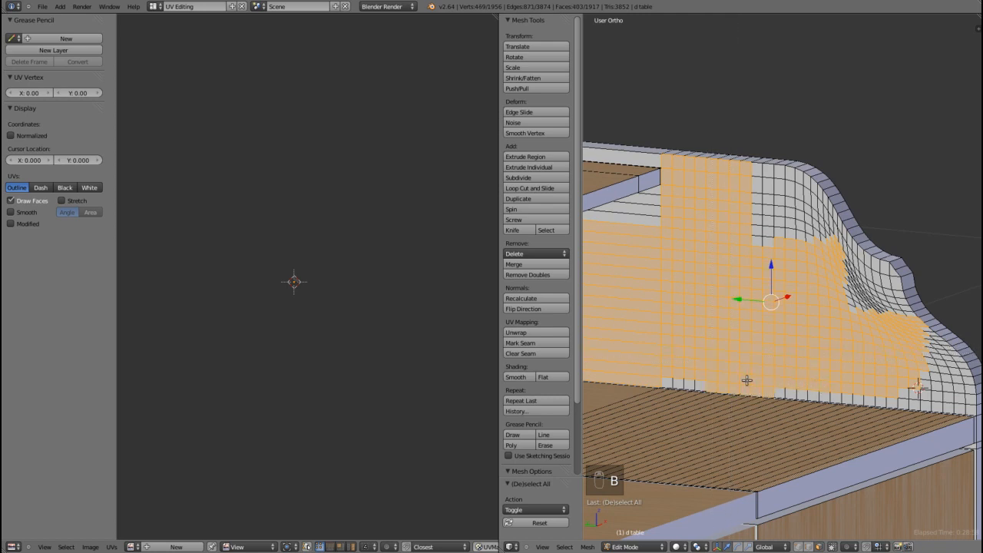
# - Add the missed small faces along the lower edge of the inner side panel to the selection
pyautogui.scroll(5, 745, 379)
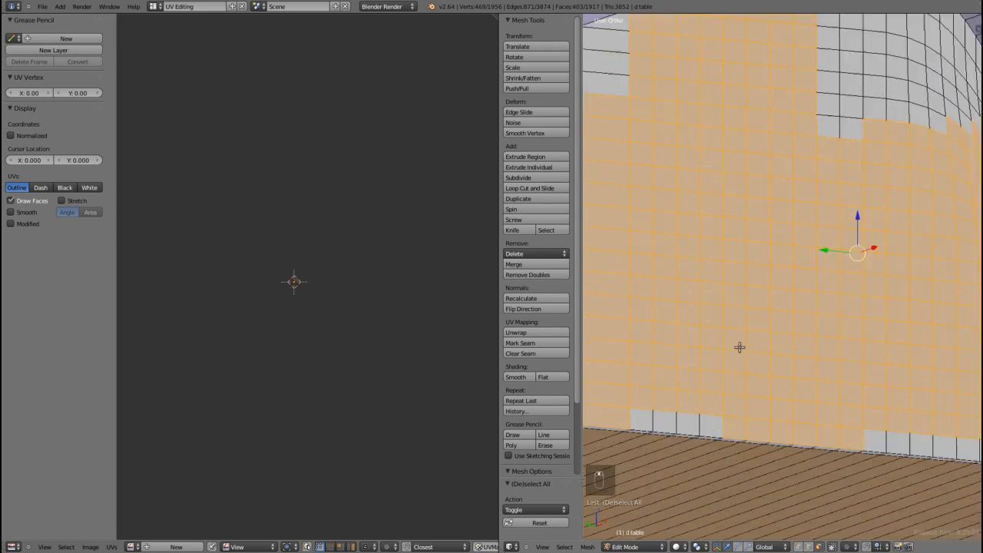
pyautogui.keyDown('shift'); pyautogui.rightClick(620, 448); pyautogui.keyUp('shift')
pyautogui.keyDown('shift'); pyautogui.rightClick(645, 448); pyautogui.keyUp('shift')
pyautogui.keyDown('shift'); pyautogui.rightClick(671, 450); pyautogui.keyUp('shift')
pyautogui.keyDown('shift'); pyautogui.rightClick(684, 453); pyautogui.keyUp('shift')
pyautogui.scroll(-4, 718, 427)
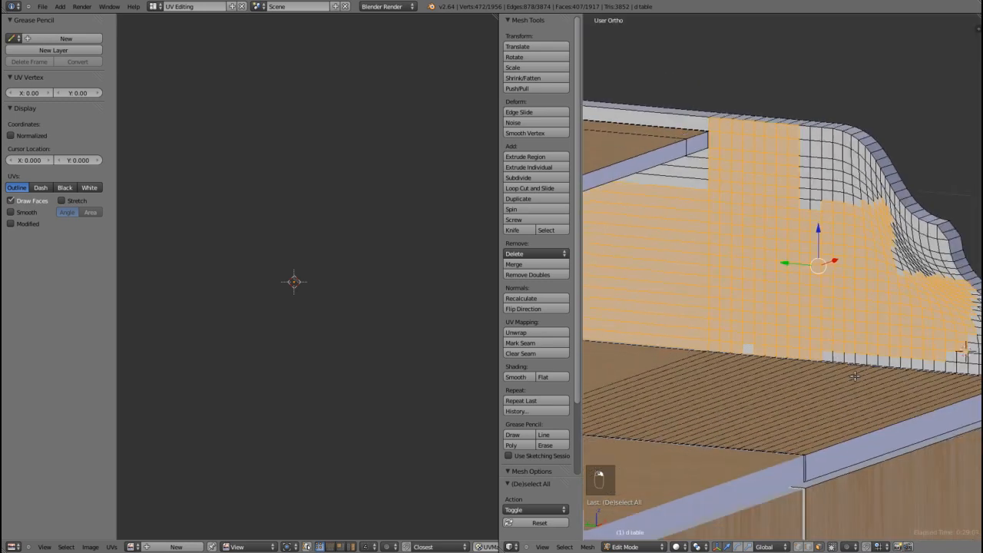
# - Circle-select the remaining inner side panel faces along the curved front outline and the lower front edge
pyautogui.scroll(4, 865, 350)
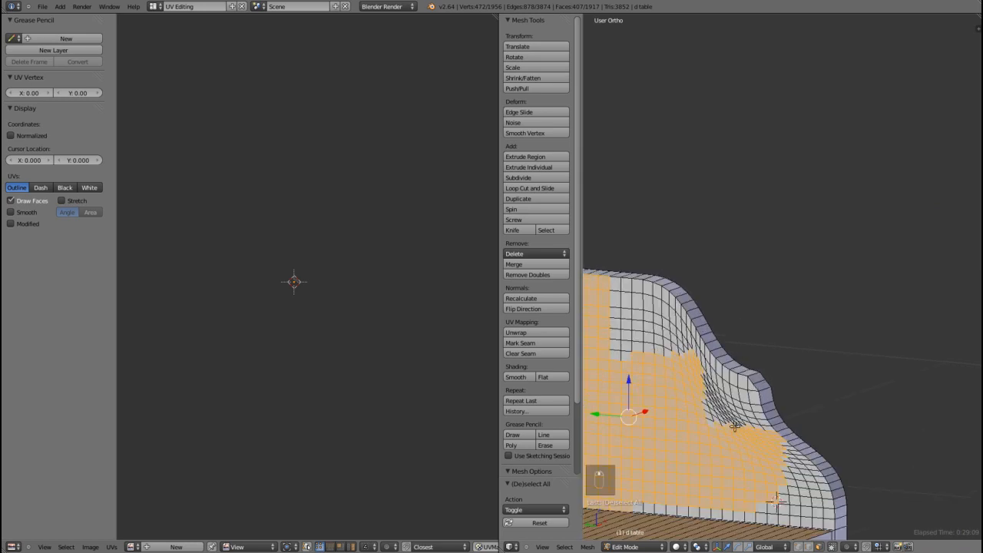
pyautogui.keyDown('shift'); pyautogui.moveTo(744, 347); pyautogui.dragTo(748, 335, button='middle'); pyautogui.keyUp('shift')
pyautogui.press('c')
pyautogui.moveTo(642, 210)
pyautogui.mouseDown()
pyautogui.moveTo(648, 202)
pyautogui.moveTo(693, 212)
pyautogui.moveTo(724, 253)
pyautogui.moveTo(658, 245)
pyautogui.moveTo(781, 331)
pyautogui.moveTo(766, 302)
pyautogui.moveTo(735, 281)
pyautogui.mouseUp()
pyautogui.moveTo(791, 361)
pyautogui.mouseDown()
pyautogui.moveTo(821, 368)
pyautogui.moveTo(851, 412)
pyautogui.moveTo(670, 397)
pyautogui.mouseUp()
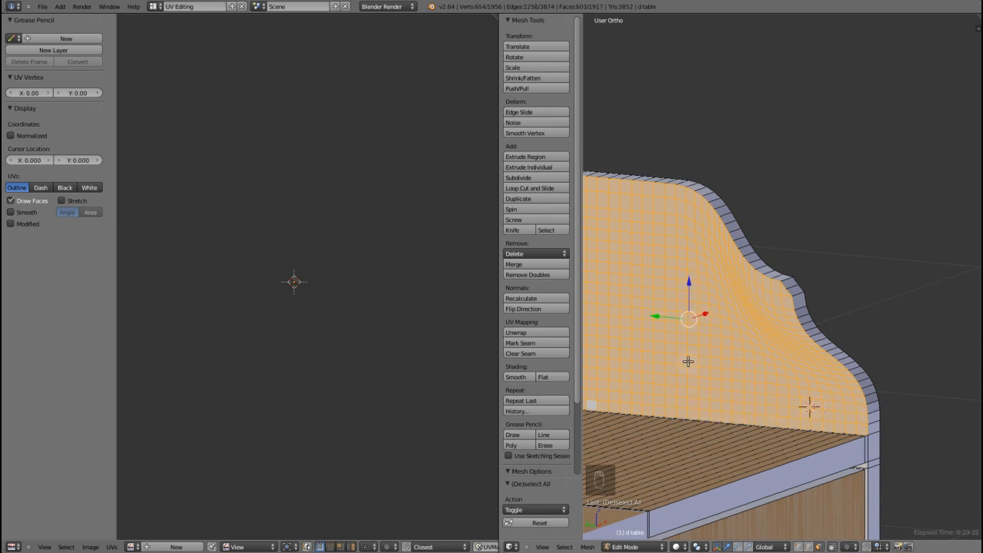
# - Add the inner side panel's unselected strip faces just below and above the rear shelf to the selection
pyautogui.scroll(-2, 687, 361)
pyautogui.keyDown('shift'); pyautogui.moveTo(641, 305); pyautogui.dragTo(737, 366, button='middle'); pyautogui.keyUp('shift')
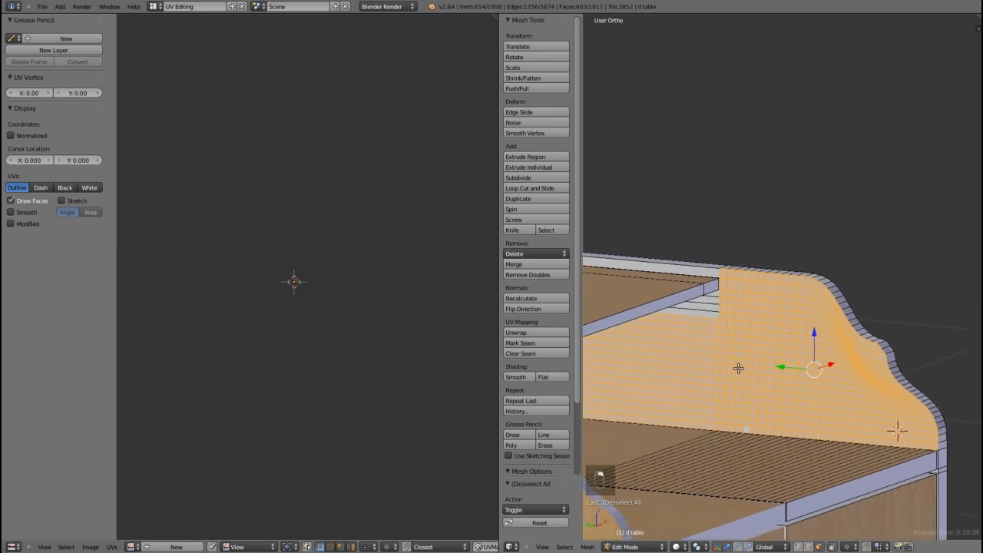
pyautogui.scroll(4, 752, 384)
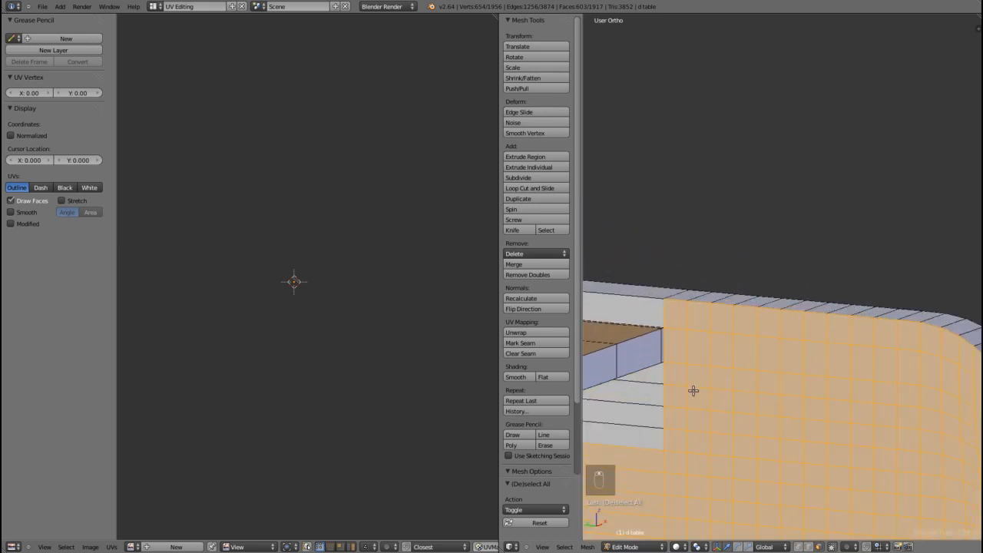
pyautogui.keyDown('shift'); pyautogui.rightClick(655, 381); pyautogui.keyUp('shift')
pyautogui.keyDown('shift'); pyautogui.rightClick(655, 395); pyautogui.keyUp('shift')
pyautogui.keyDown('shift'); pyautogui.rightClick(651, 417); pyautogui.keyUp('shift')
pyautogui.keyDown('shift'); pyautogui.rightClick(645, 418); pyautogui.keyUp('shift')
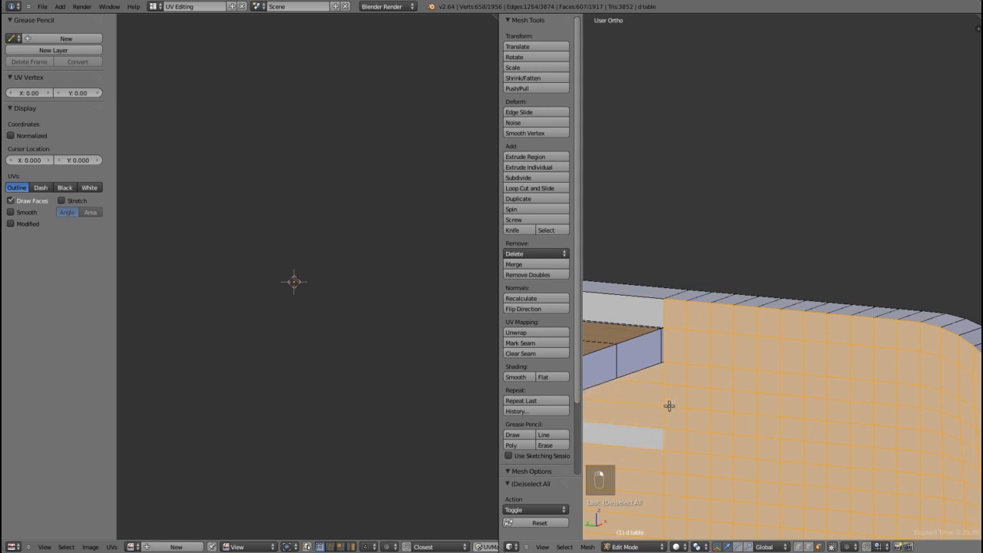
pyautogui.scroll(-4, 704, 347)
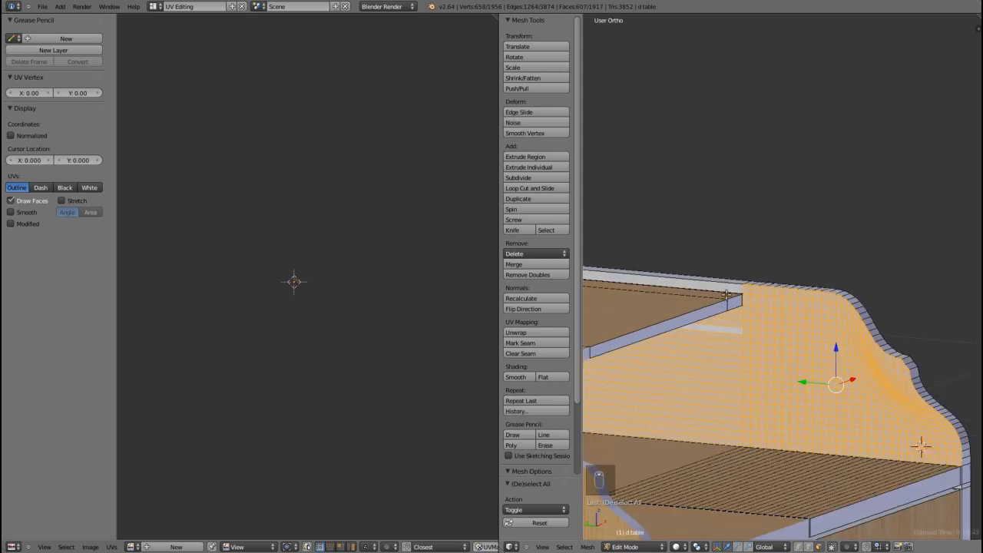
pyautogui.keyDown('shift'); pyautogui.rightClick(726, 288); pyautogui.keyUp('shift')
pyautogui.scroll(-3, 757, 327)
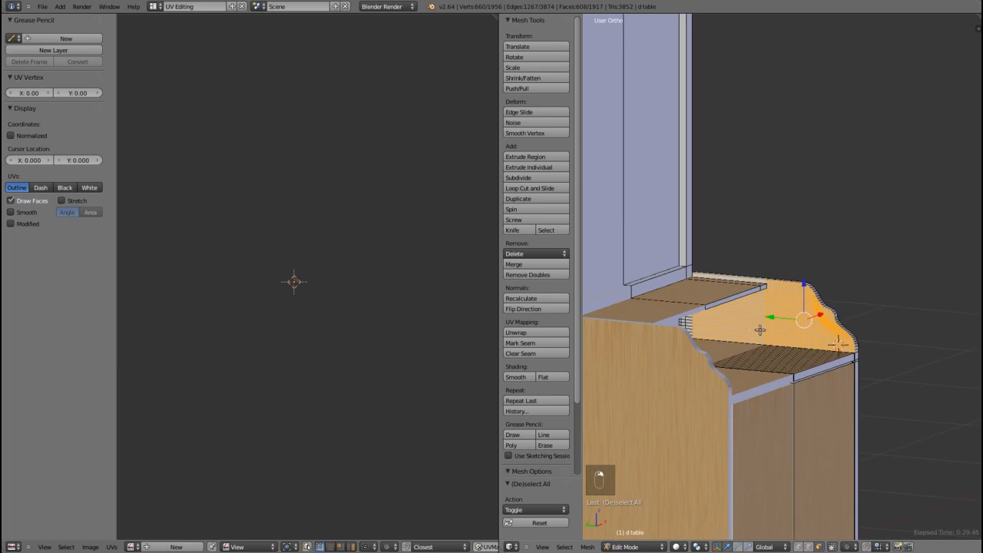
# - Box-select the narrow columns of faces at the rear end of the inner side panel, beneath the shelf
pyautogui.moveTo(750, 331); pyautogui.dragTo(719, 342, button='middle')
pyautogui.scroll(2, 719, 342)
pyautogui.scroll(3, 865, 331)
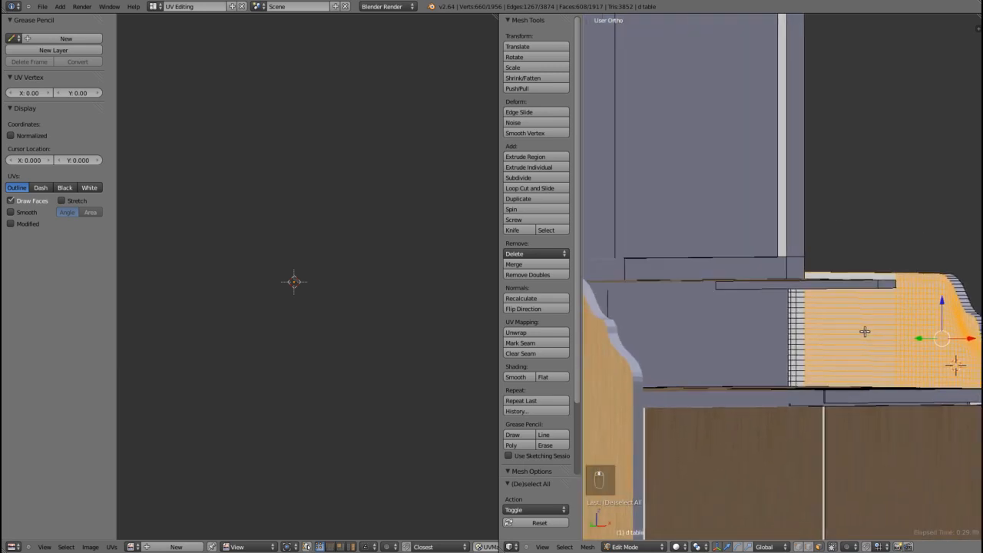
pyautogui.press('b')
pyautogui.moveTo(839, 403); pyautogui.dragTo(841, 494)
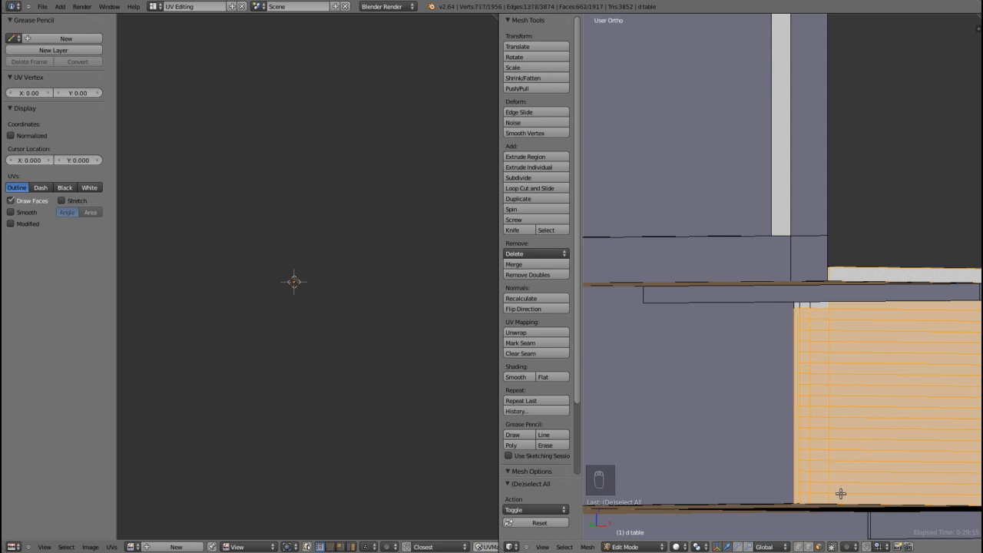
# - Add the three unselected faces in the upper rear corner of the inner side panel, just below the shelf, to the selection
pyautogui.scroll(5, 807, 307)
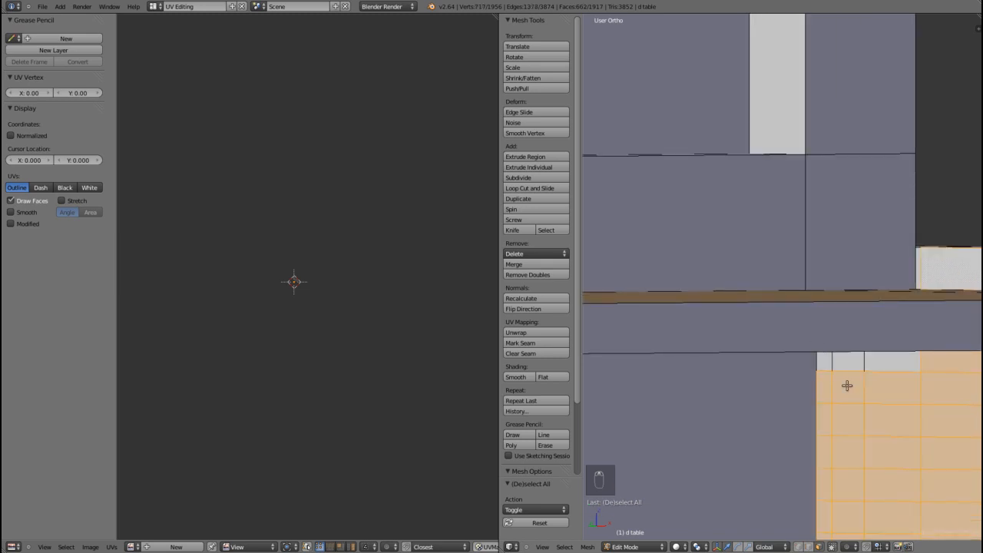
pyautogui.keyDown('shift'); pyautogui.rightClick(829, 364); pyautogui.keyUp('shift')
pyautogui.keyDown('shift'); pyautogui.rightClick(846, 365); pyautogui.keyUp('shift')
pyautogui.keyDown('shift'); pyautogui.rightClick(881, 364); pyautogui.keyUp('shift')
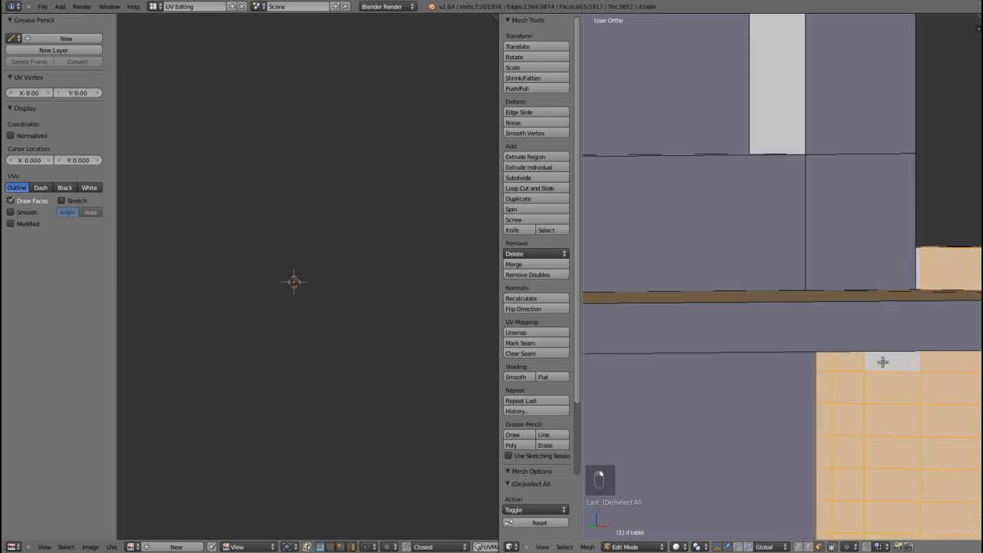
pyautogui.scroll(-4, 911, 388)
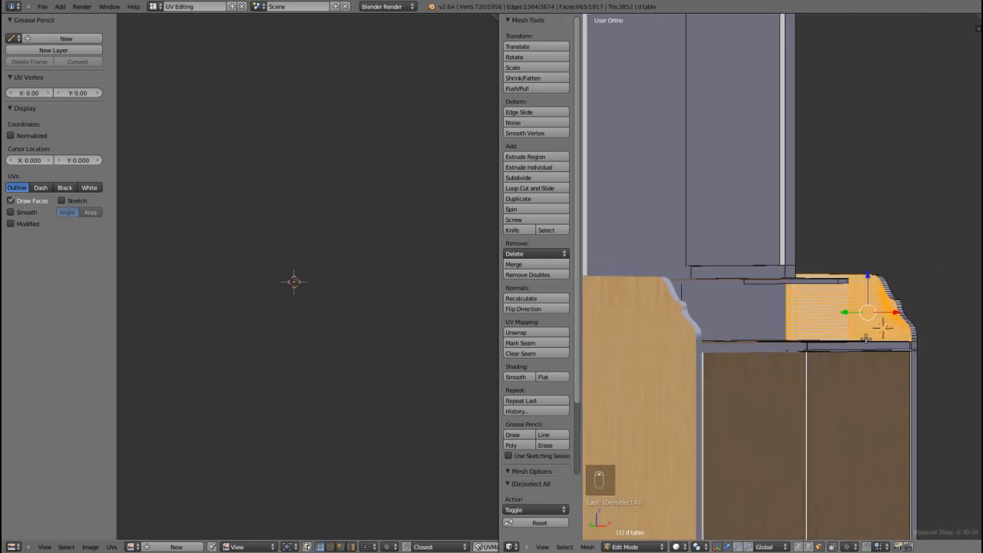
pyautogui.scroll(-3, 878, 333)
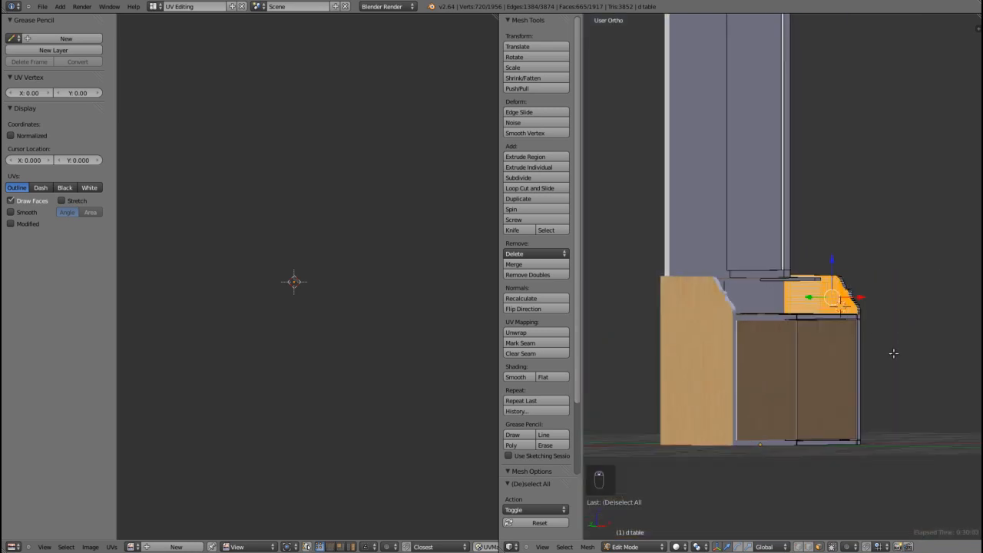
# - Unwrap the selected inner side panel faces with Project From View from the right orthographic view
pyautogui.press('KP_3')
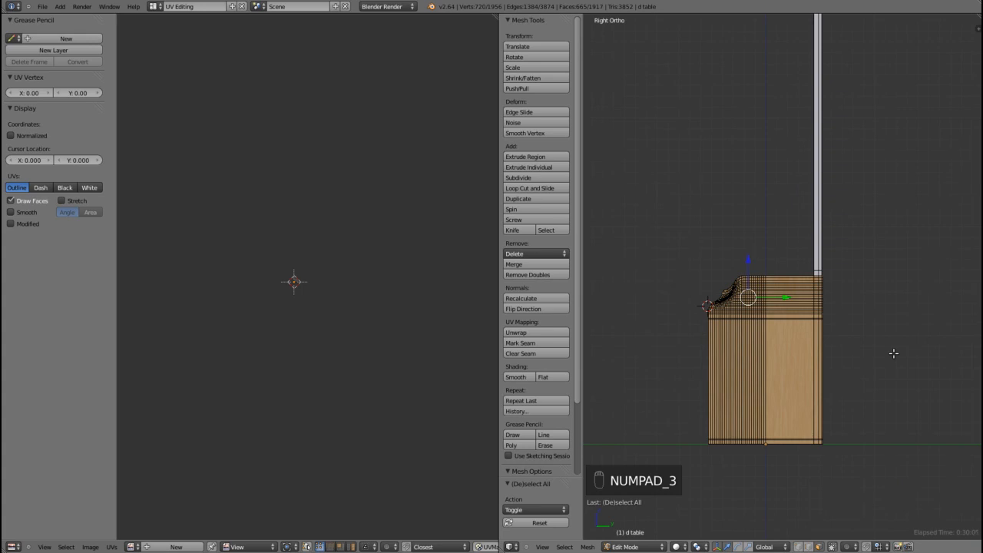
pyautogui.scroll(3, 870, 303)
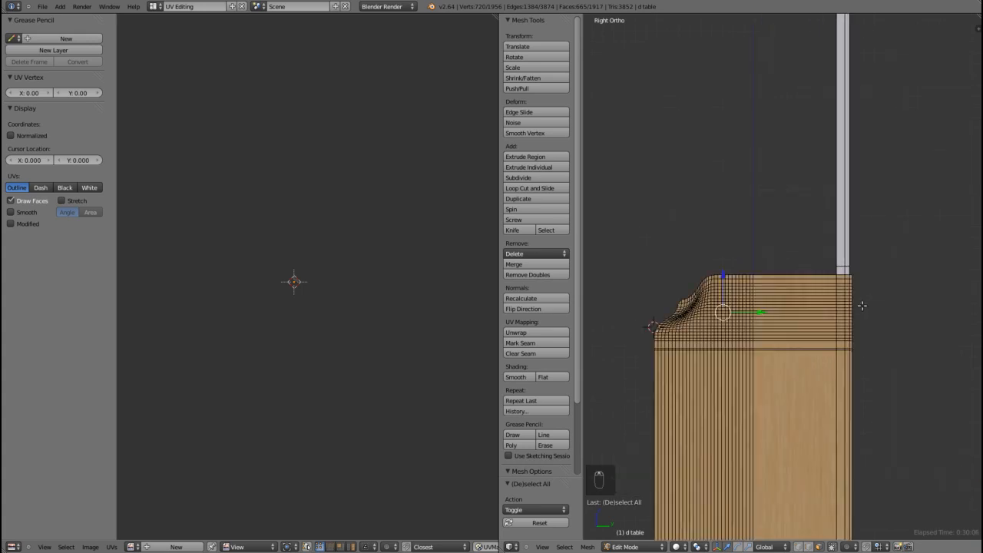
pyautogui.press('u')
pyautogui.click(860, 304)
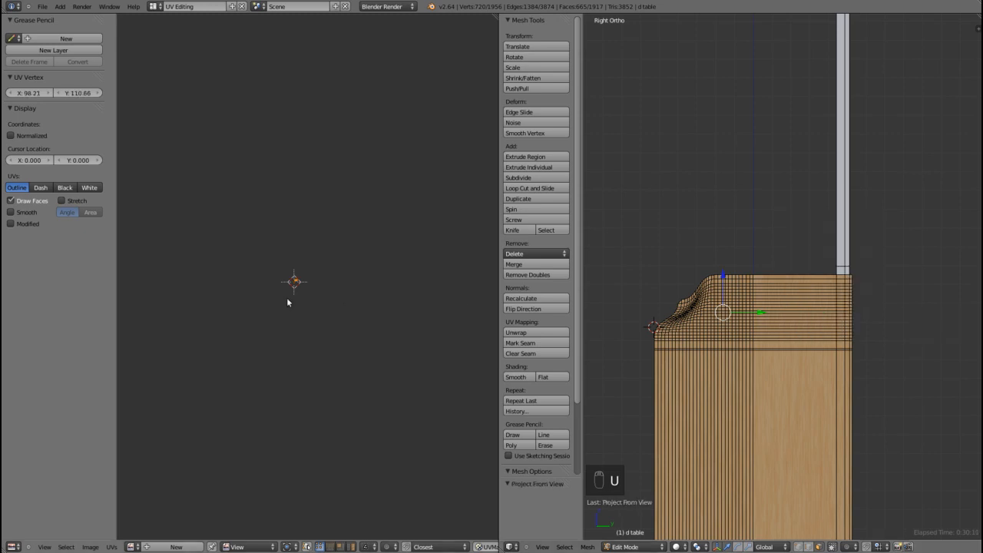
# - Assign the wood.jpg image to the projected inner side panel UVs
pyautogui.scroll(5, 296, 291)
pyautogui.moveTo(292, 310); pyautogui.dragTo(568, 271, button='middle')
pyautogui.scroll(3, 359, 300)
pyautogui.moveTo(422, 301); pyautogui.dragTo(88, 371, button='middle')
pyautogui.moveTo(482, 389); pyautogui.dragTo(330, 349, button='middle')
pyautogui.scroll(4, 393, 344)
pyautogui.scroll(3, 338, 351)
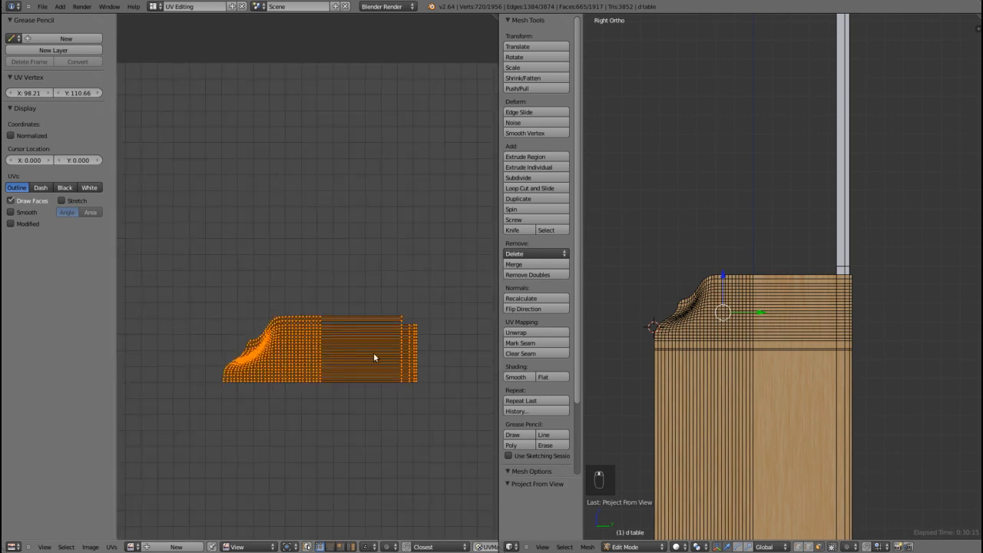
pyautogui.scroll(-2, 376, 357)
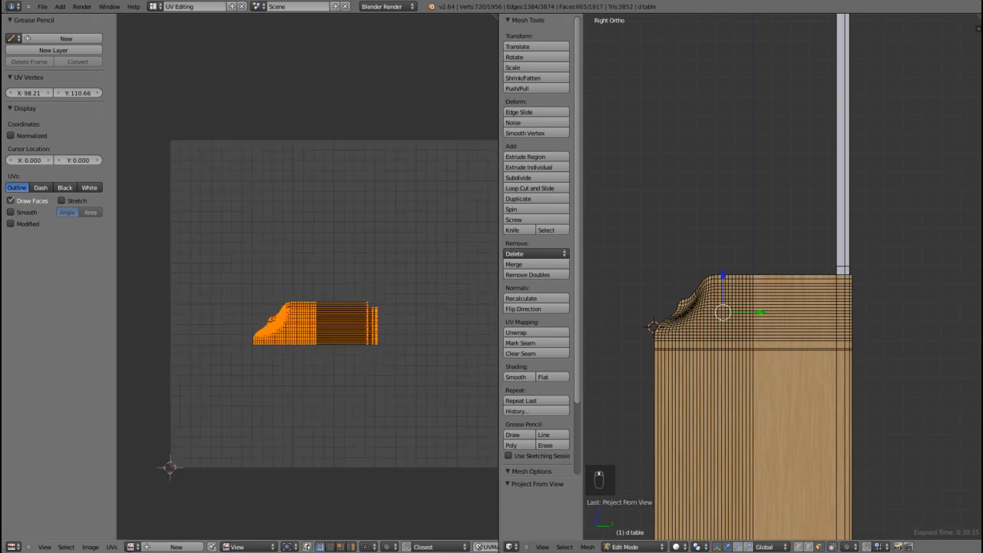
pyautogui.click(132, 547)
pyautogui.click(162, 448)
pyautogui.scroll(-6, 261, 374)
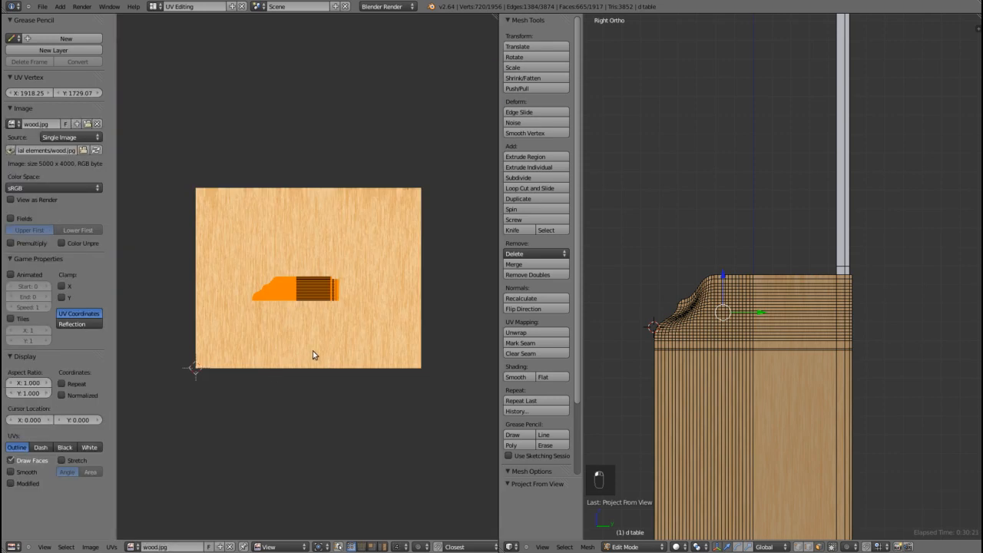
# - Scale the inner side panel's UVs up by about 2.08 and check the wood grain on the model
pyautogui.press('s')
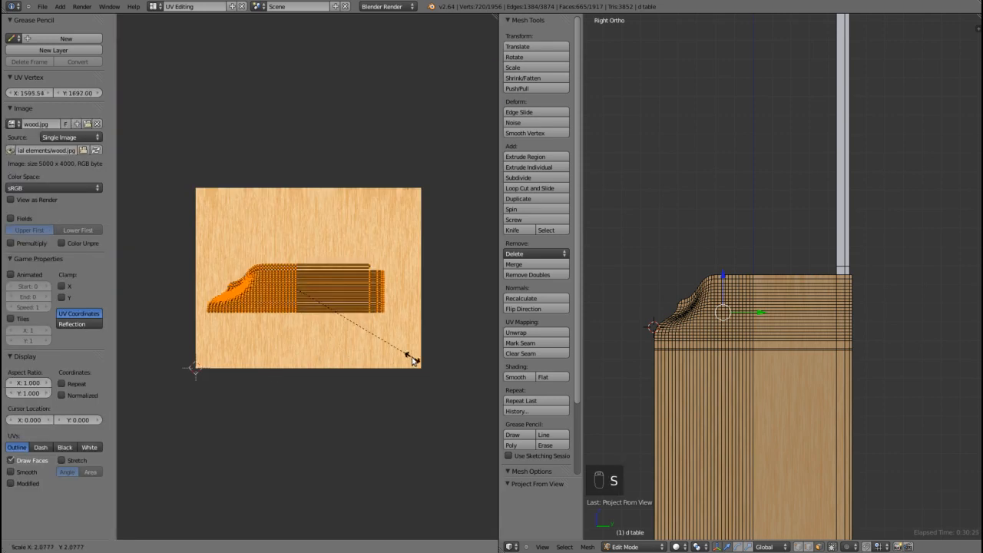
pyautogui.click(412, 361)
pyautogui.moveTo(640, 385); pyautogui.dragTo(781, 403, button='middle')
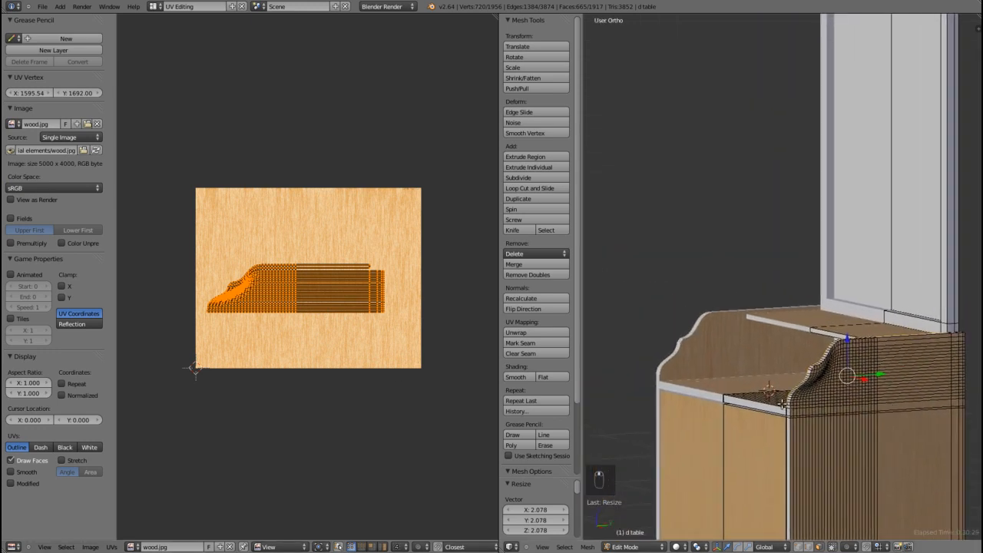
pyautogui.moveTo(702, 431); pyautogui.dragTo(802, 453, button='middle')
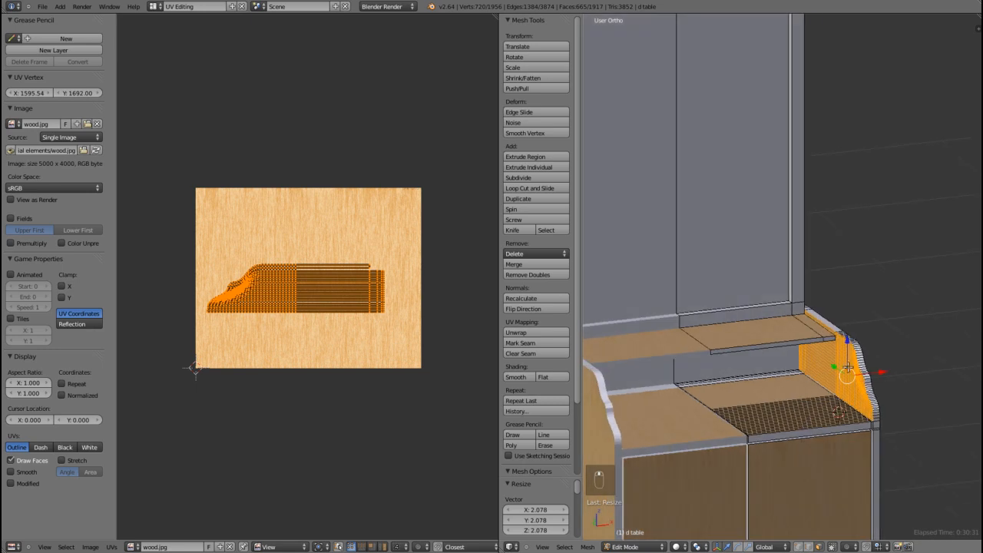
pyautogui.moveTo(839, 374); pyautogui.dragTo(673, 326, button='middle')
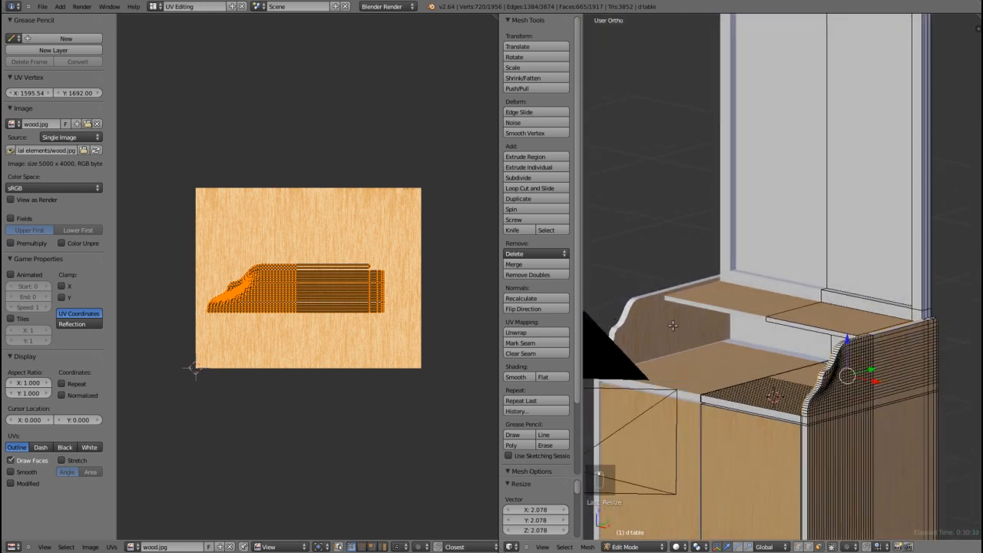
pyautogui.moveTo(713, 419); pyautogui.dragTo(694, 407, button='middle')
pyautogui.scroll(2, 691, 402)
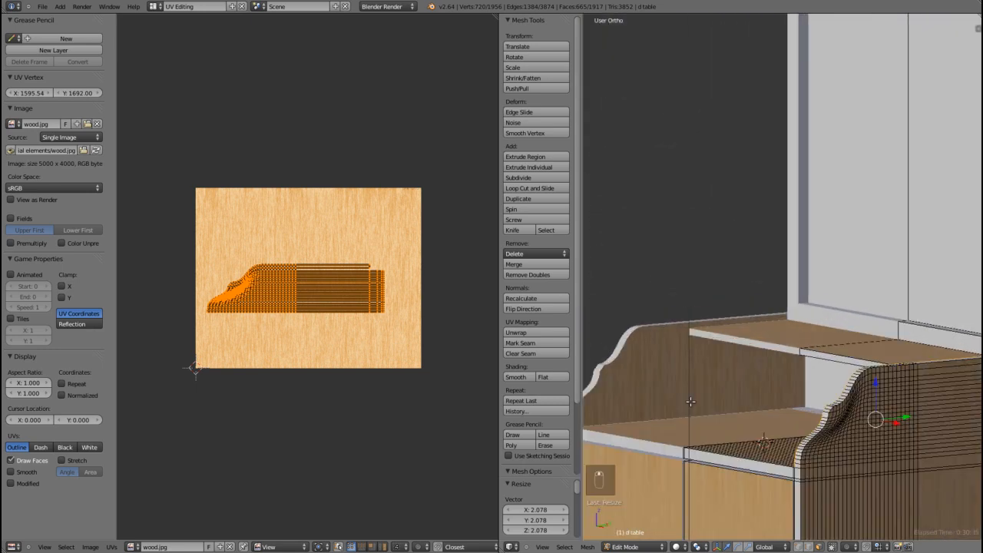
pyautogui.scroll(-2, 690, 401)
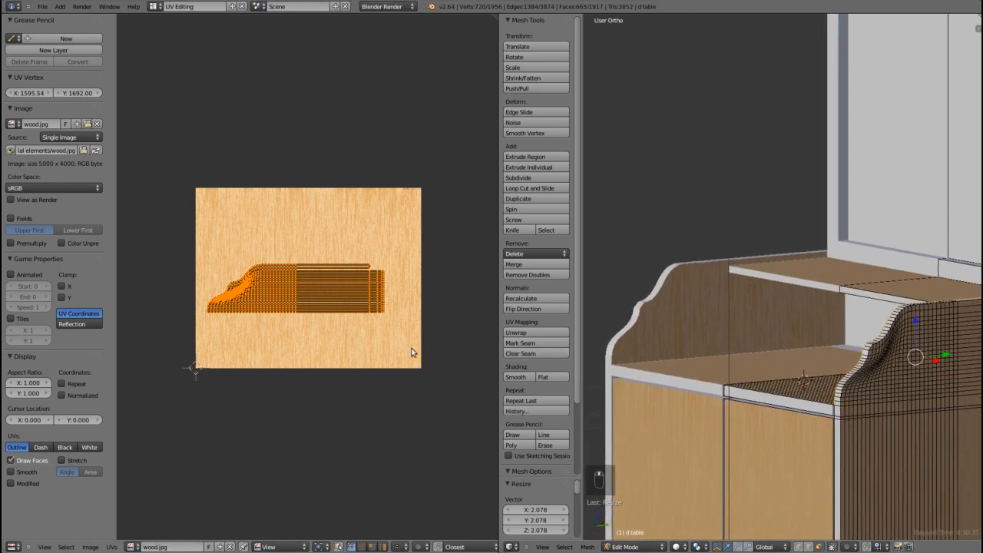
# - Enlarge the inner side panel's UVs by about 1.26 and move them to span the full width of the wood image
pyautogui.press('s')
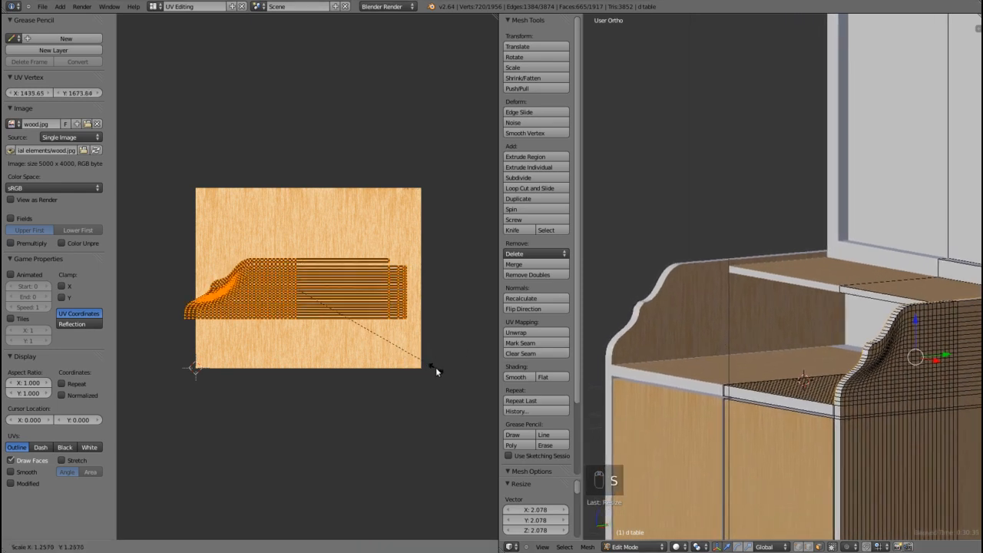
pyautogui.click(435, 367)
pyautogui.press('g')
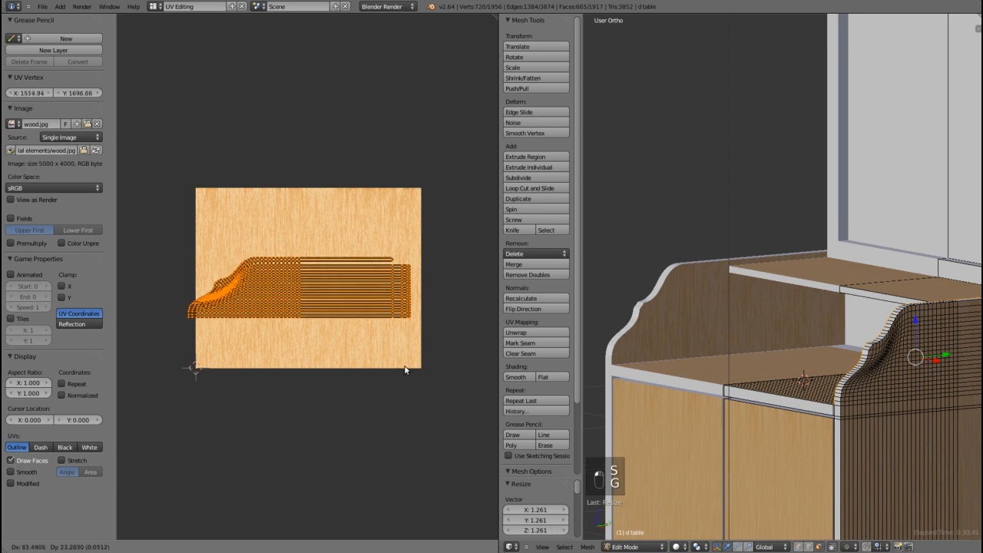
pyautogui.click(411, 368)
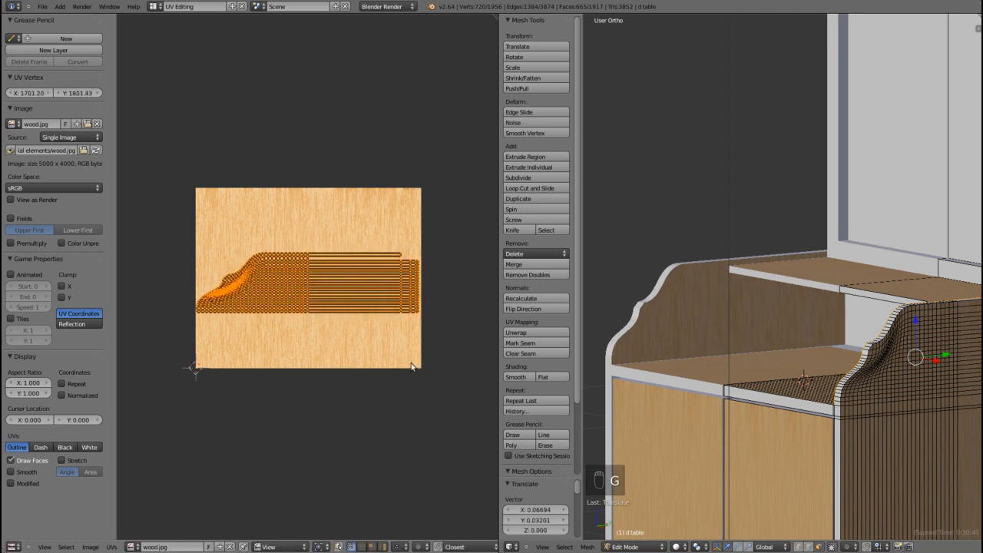
# - Stretch the inner side panel's UVs along the X axis by a factor of 4
pyautogui.press('s')
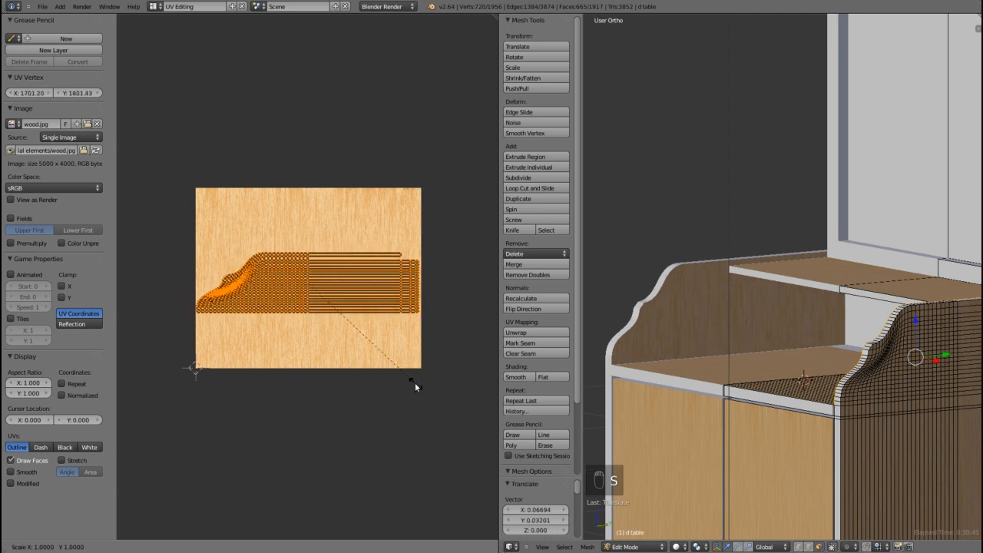
pyautogui.press('x')
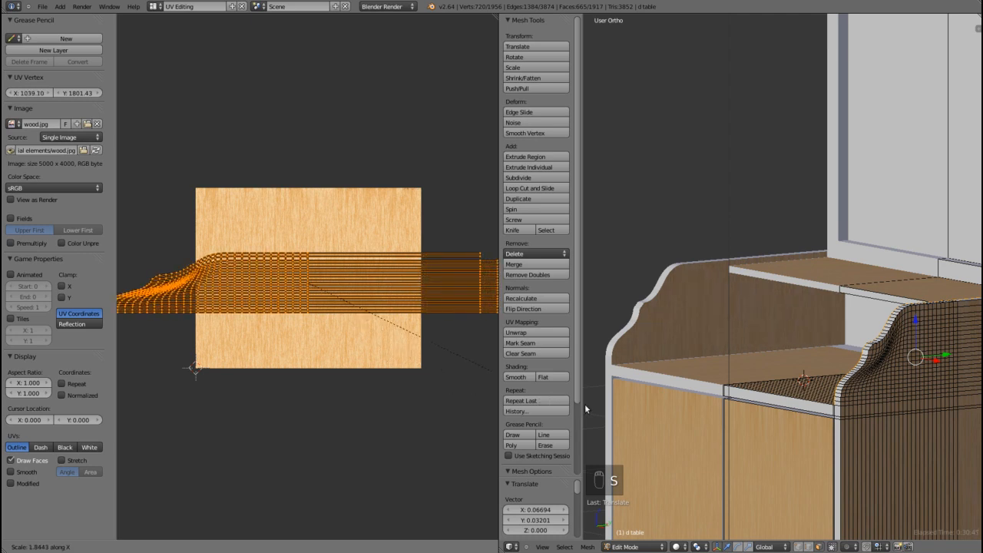
pyautogui.click(871, 448)
pyautogui.scroll(-4, 332, 261)
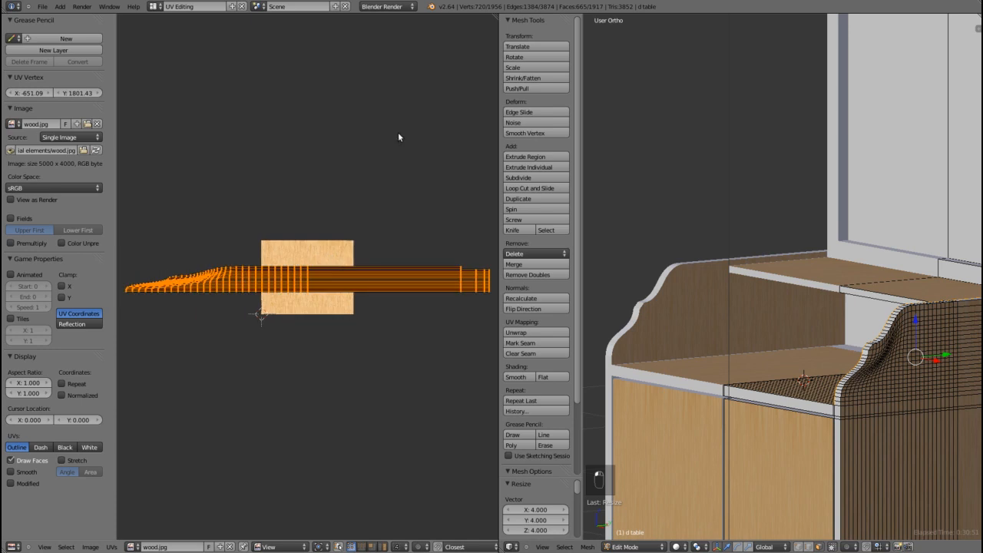
# - Switch to the Default screen layout and put the dressing table in Object Mode
pyautogui.click(156, 8)
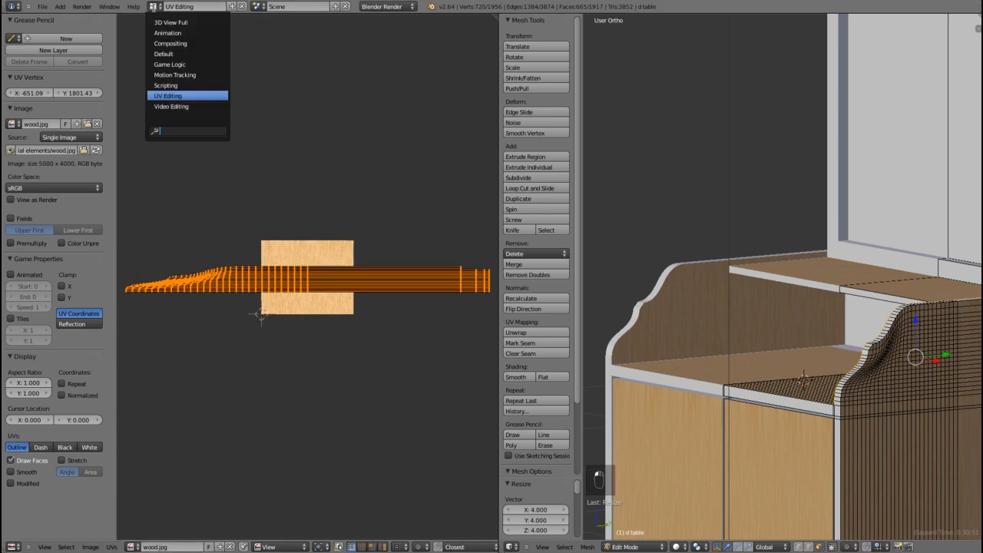
pyautogui.click(165, 54)
pyautogui.scroll(-2, 372, 191)
pyautogui.scroll(3, 372, 191)
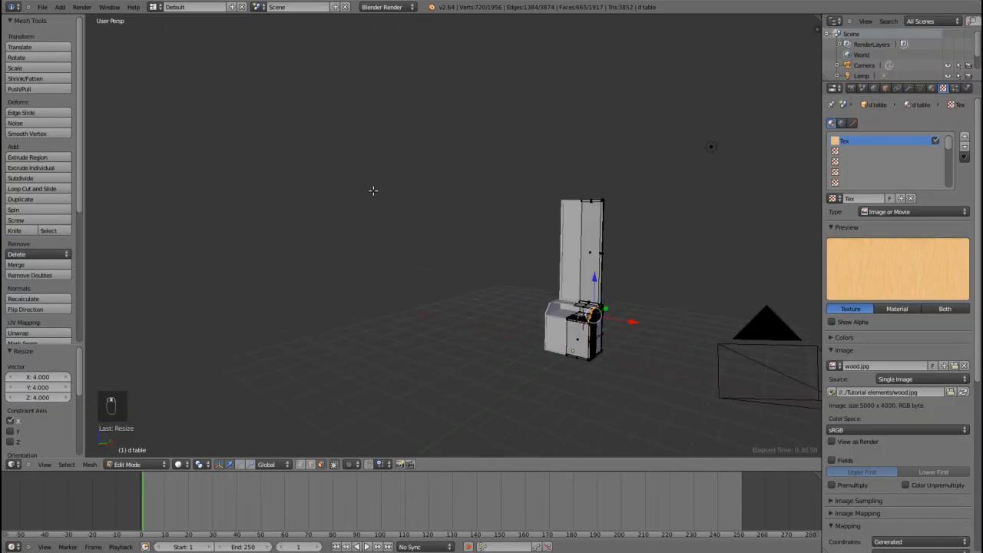
pyautogui.moveTo(562, 318); pyautogui.dragTo(515, 323, button='middle')
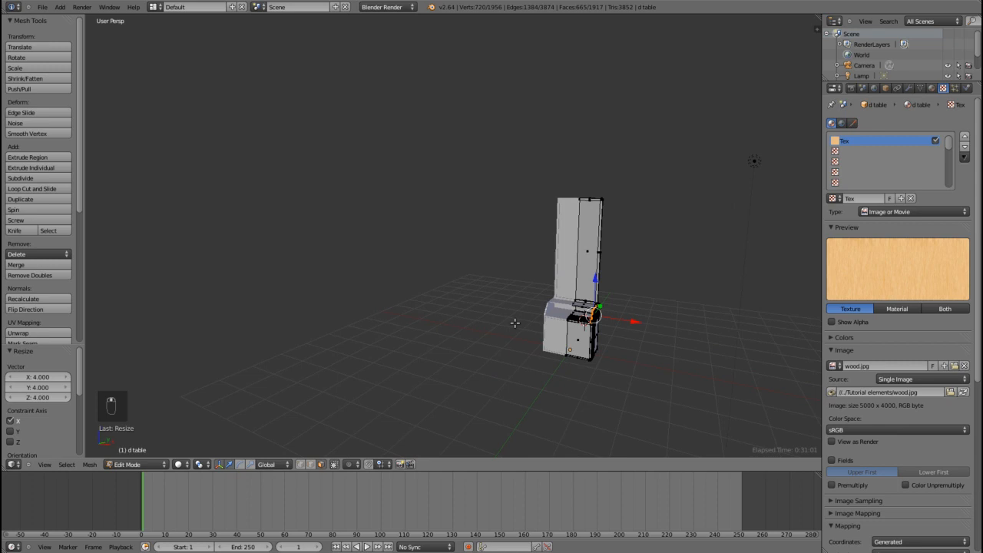
pyautogui.press('Tab')
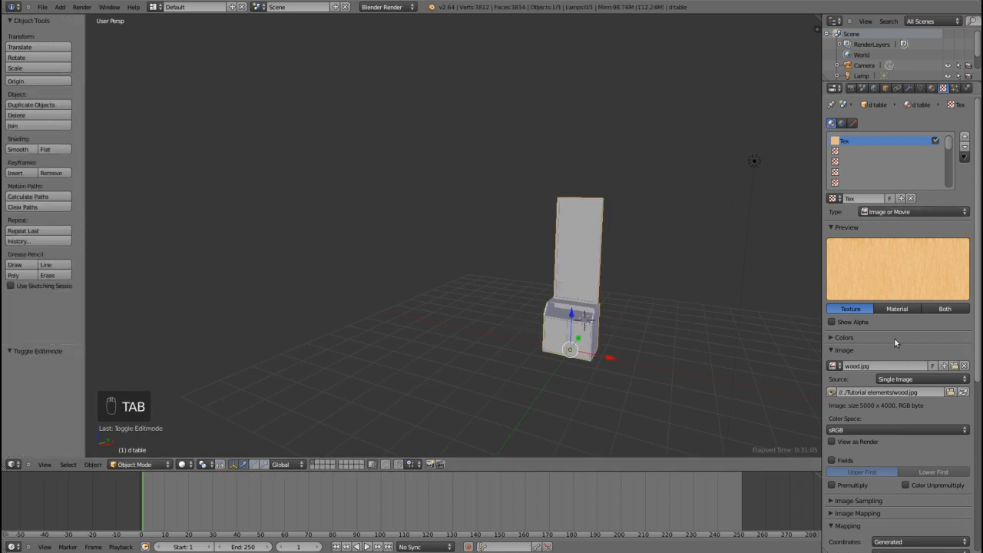
# - Set the wood texture's mapping coordinates to UV
pyautogui.scroll(-5, 896, 337)
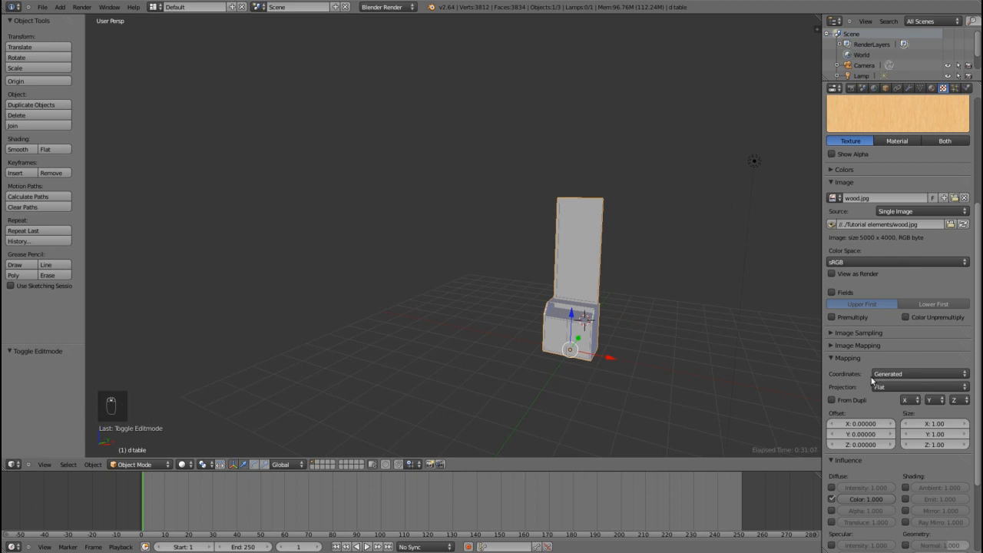
pyautogui.click(904, 373)
pyautogui.click(883, 329)
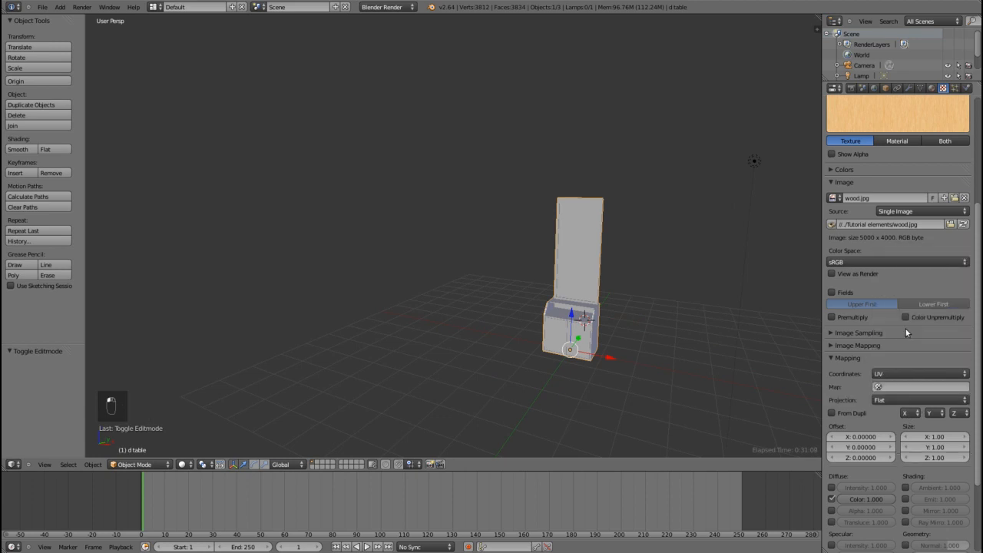
pyautogui.scroll(4, 546, 319)
pyautogui.scroll(-4, 546, 320)
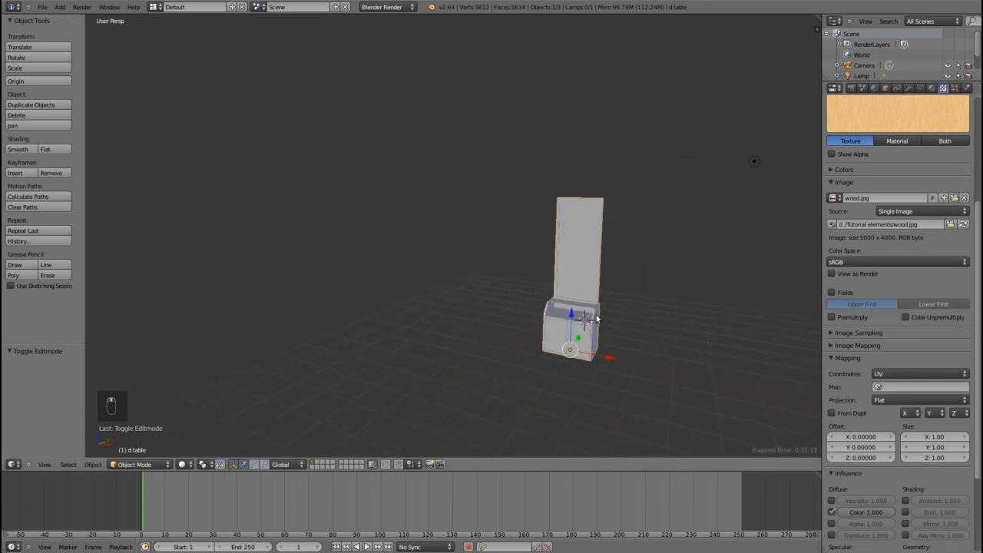
# - Render the scene to check the wood texture on the dressing table, and return to the 3D view
pyautogui.moveTo(596, 314); pyautogui.dragTo(480, 285, button='middle')
pyautogui.scroll(3, 476, 282)
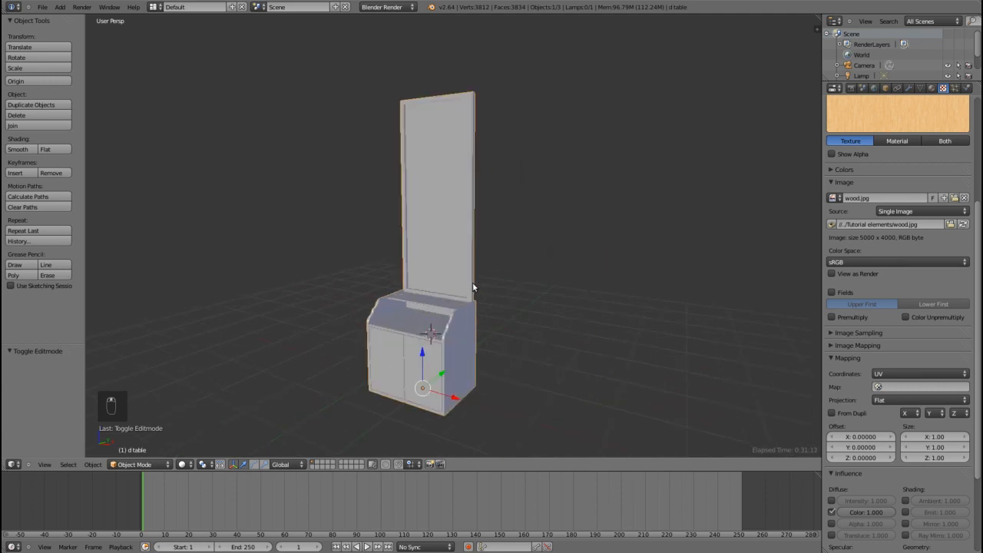
pyautogui.press('F12')
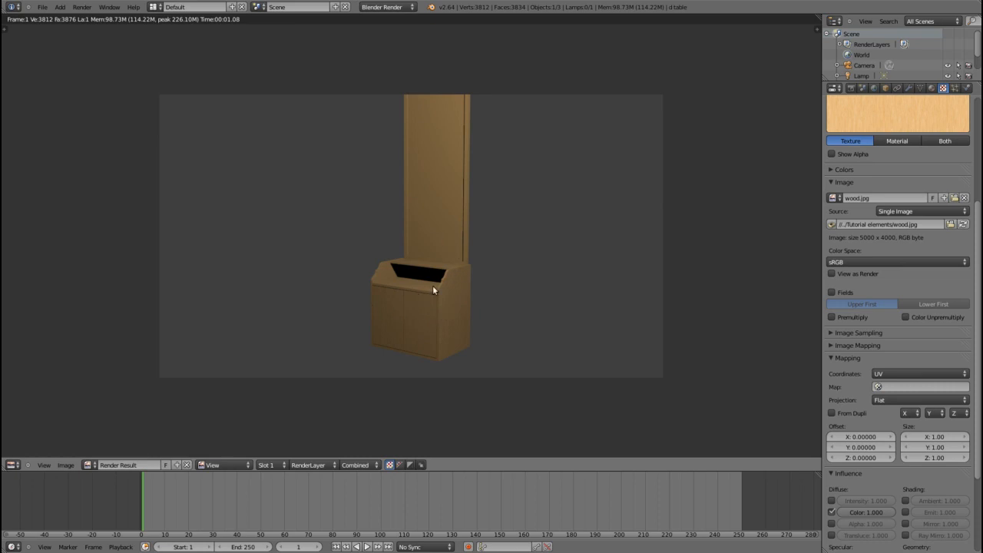
pyautogui.press('Escape')
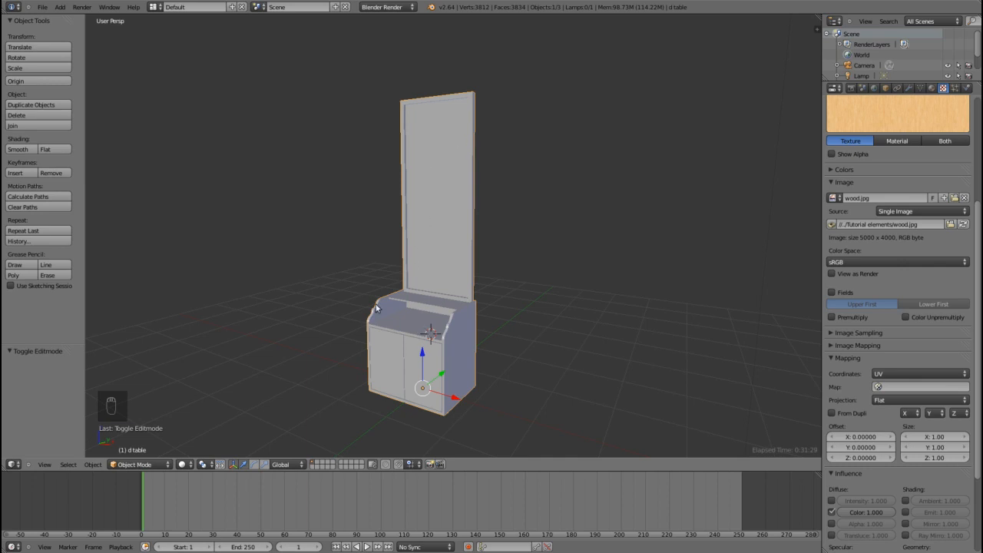
# - Put the dressing table in Edit Mode and select only the tall mirror face above the base
pyautogui.press('Tab')
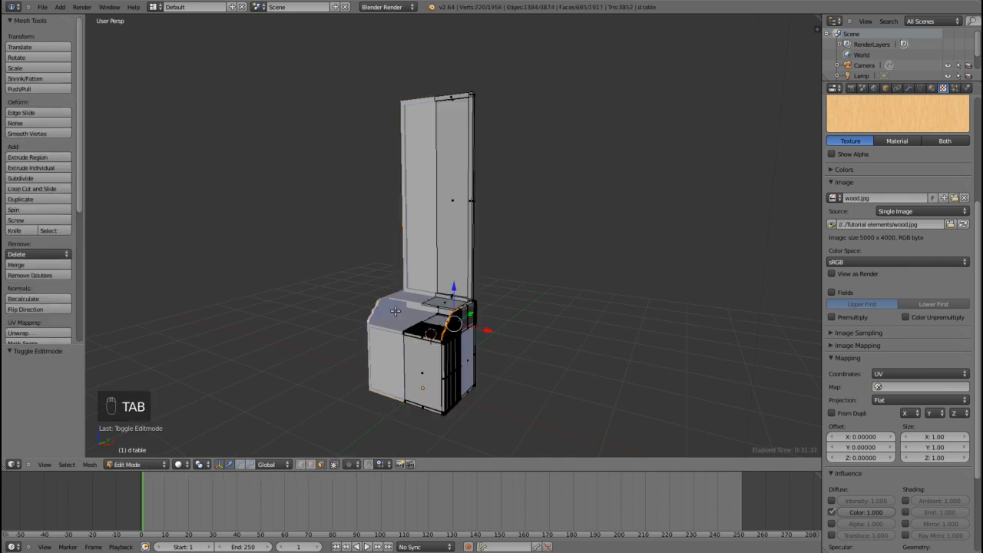
pyautogui.keyDown('alt'); pyautogui.rightClick(451, 200); pyautogui.keyUp('alt')
pyautogui.scroll(-3, 486, 205)
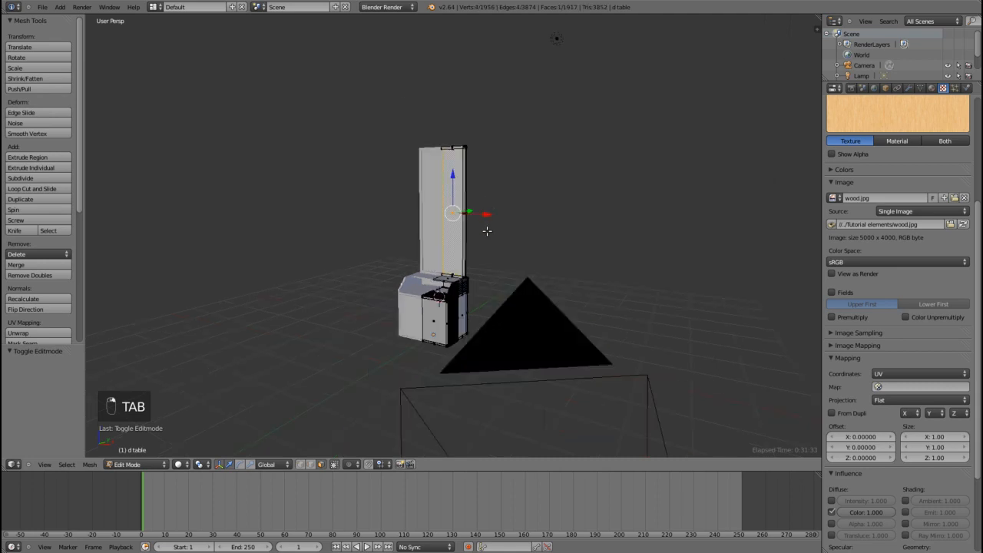
pyautogui.scroll(4, 523, 246)
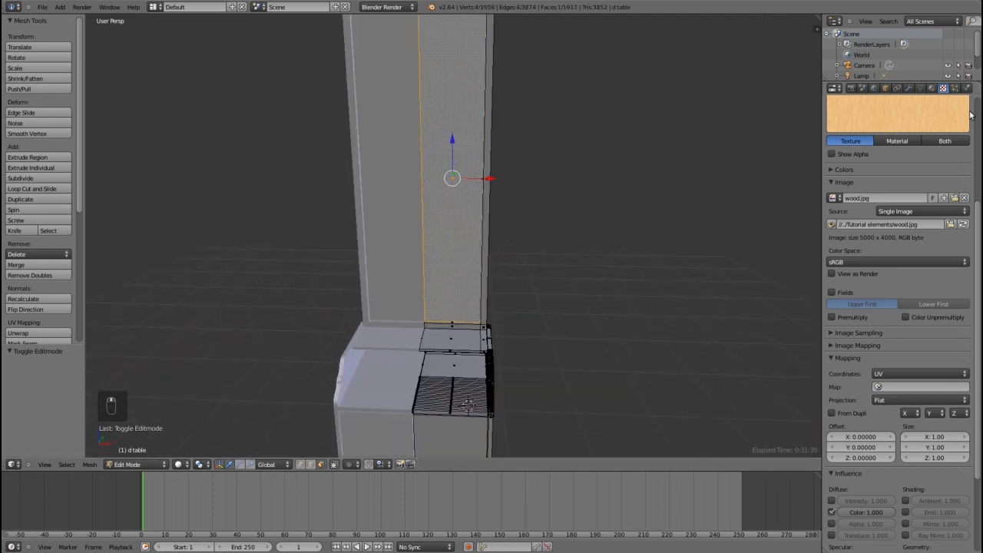
# - Add a second material slot to the dressing table and create a new material in it named "mirror"
pyautogui.click(932, 87)
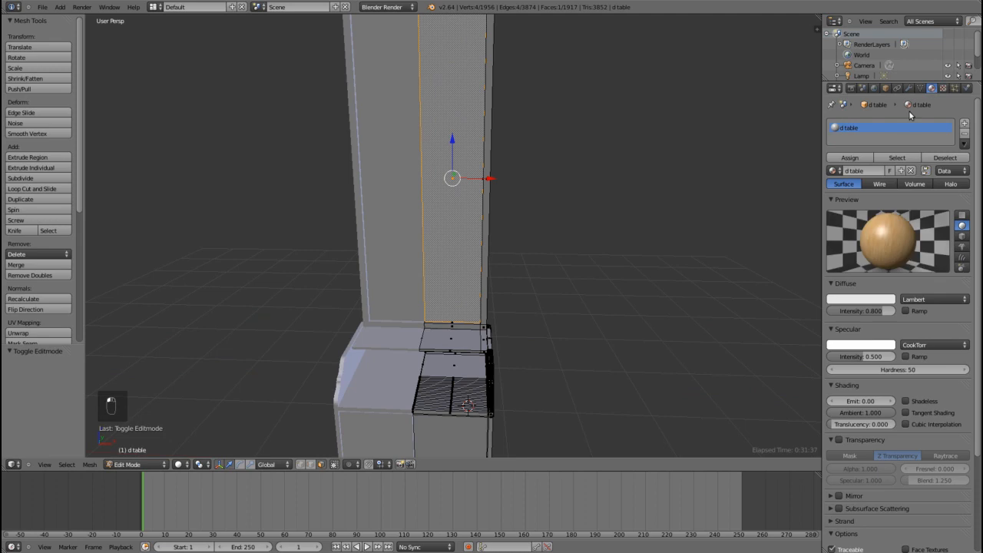
pyautogui.click(964, 125)
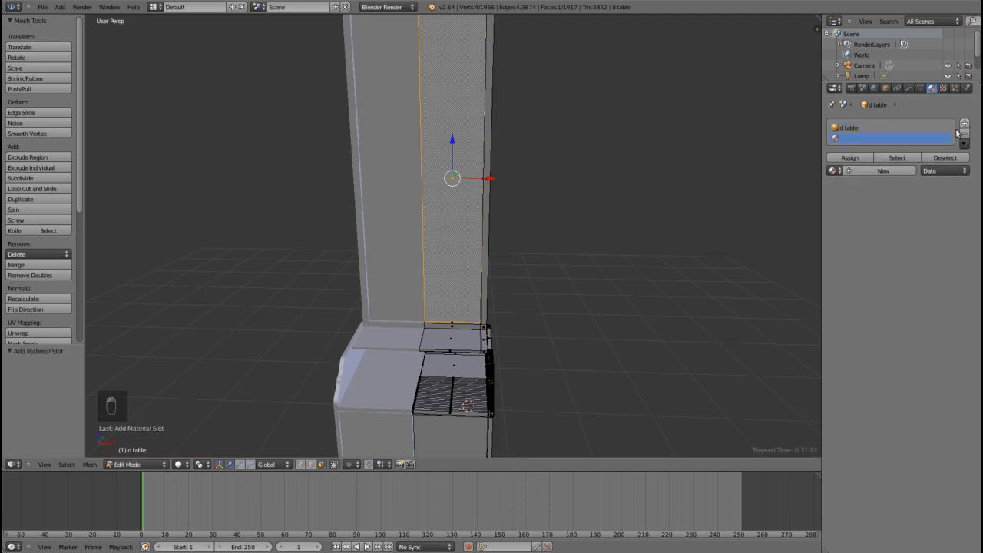
pyautogui.click(883, 170)
pyautogui.click(864, 170)
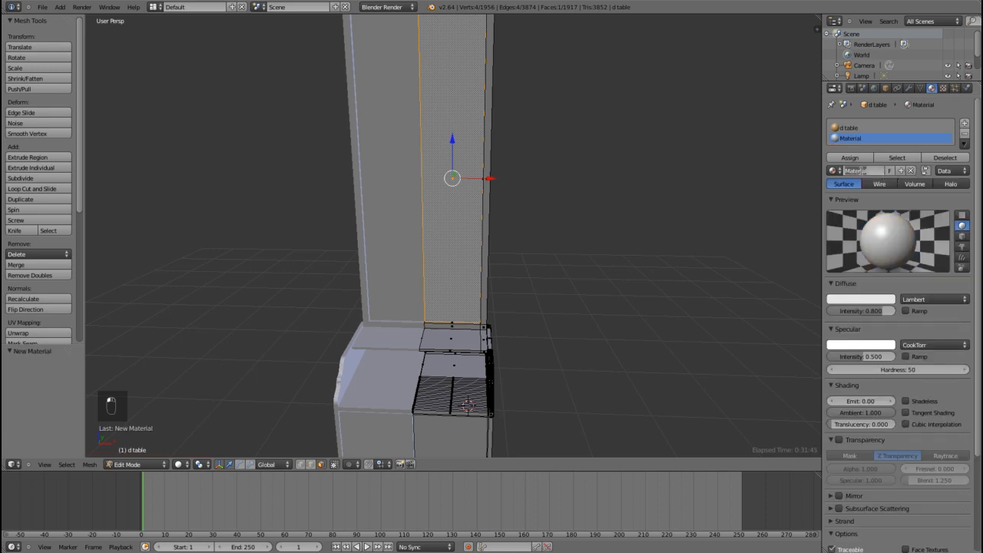
pyautogui.write('mirror')
pyautogui.press('Return')
# - Enable Mirror on the mirror material with reflectivity 1.000 and depth 4
pyautogui.scroll(-2, 864, 229)
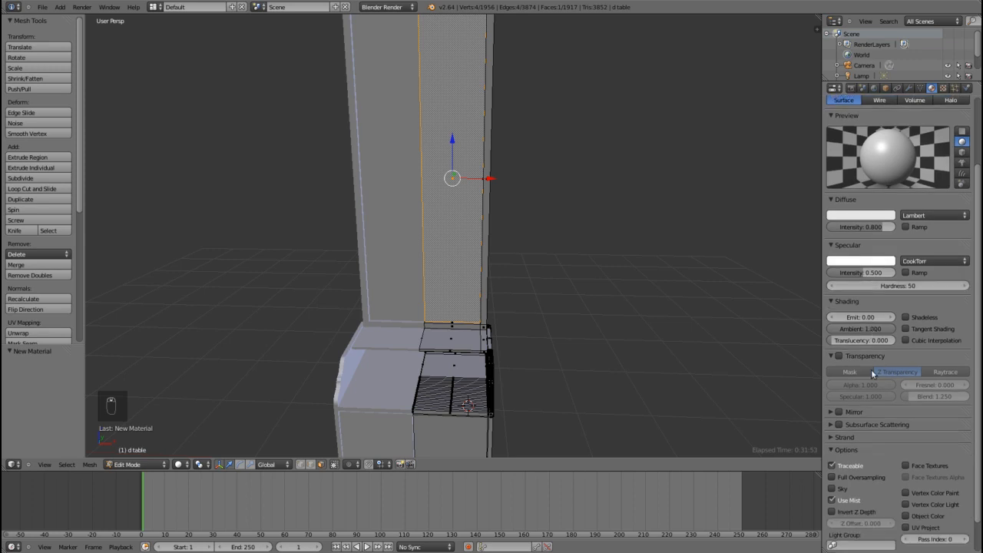
pyautogui.click(839, 412)
pyautogui.click(830, 414)
pyautogui.moveTo(833, 430); pyautogui.dragTo(903, 433)
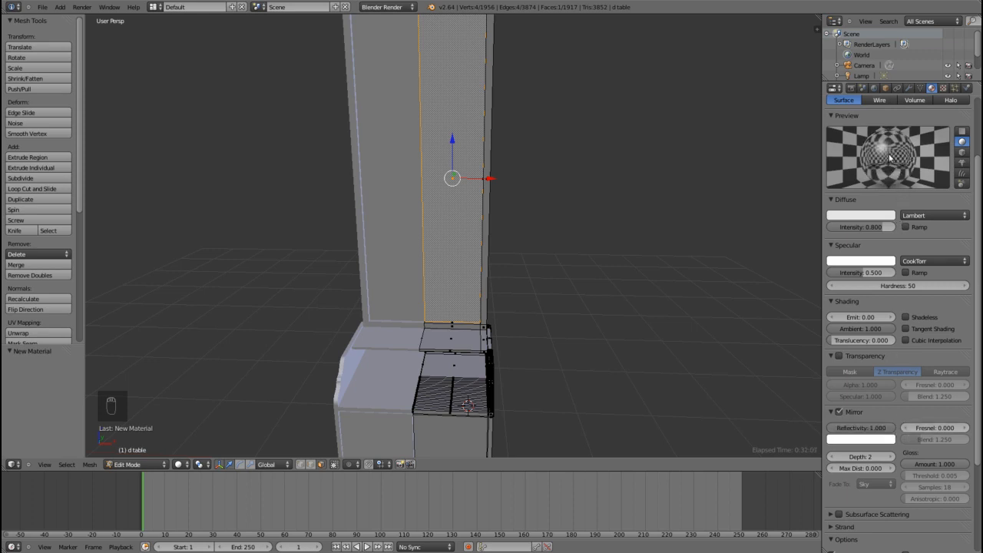
pyautogui.click(892, 457)
# - Set the mirror material's specular intensity to 0
pyautogui.scroll(3, 876, 314)
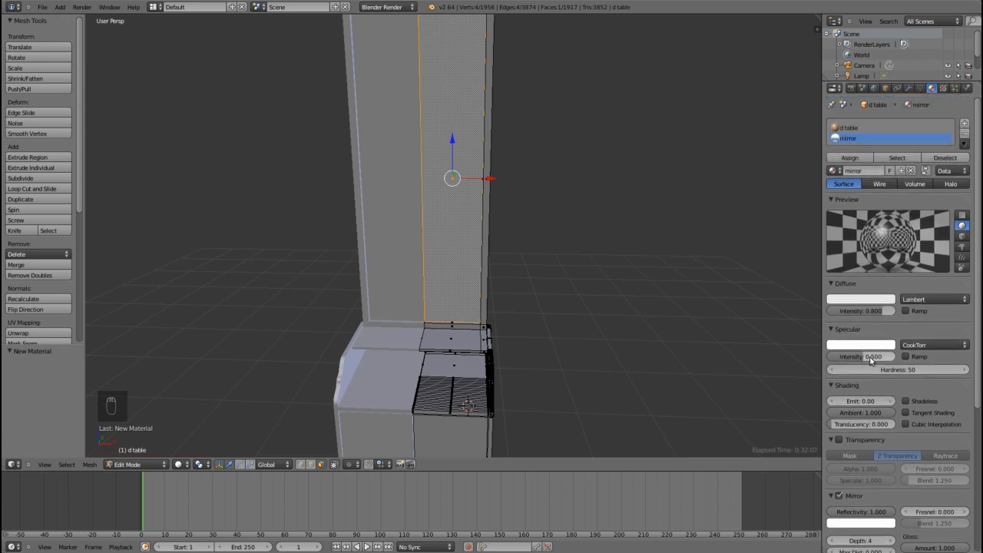
pyautogui.moveTo(870, 357); pyautogui.dragTo(843, 358)
pyautogui.scroll(-3, 486, 215)
# - Render the scene to check the mirror face, and return to the 3D view
pyautogui.moveTo(541, 247); pyautogui.dragTo(496, 234, button='middle')
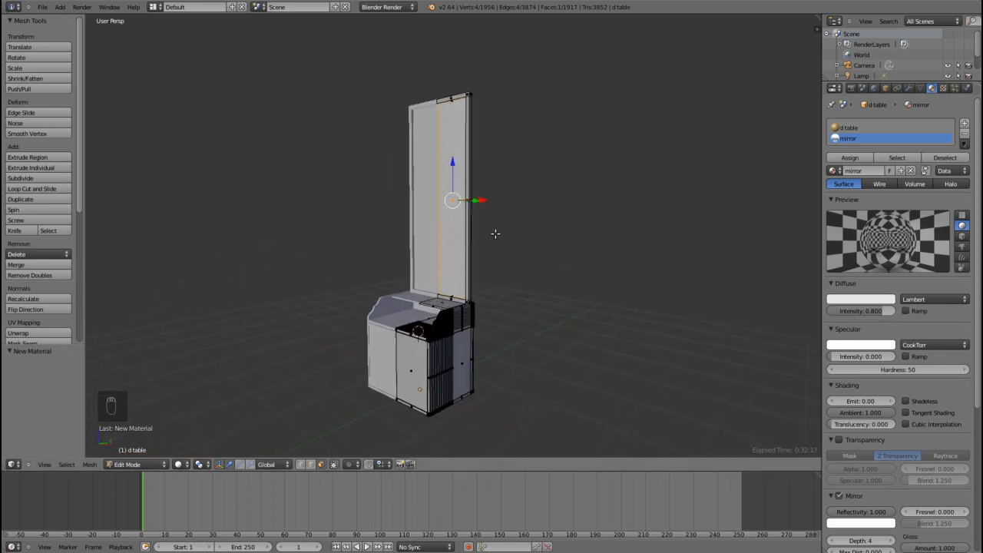
pyautogui.press('F12')
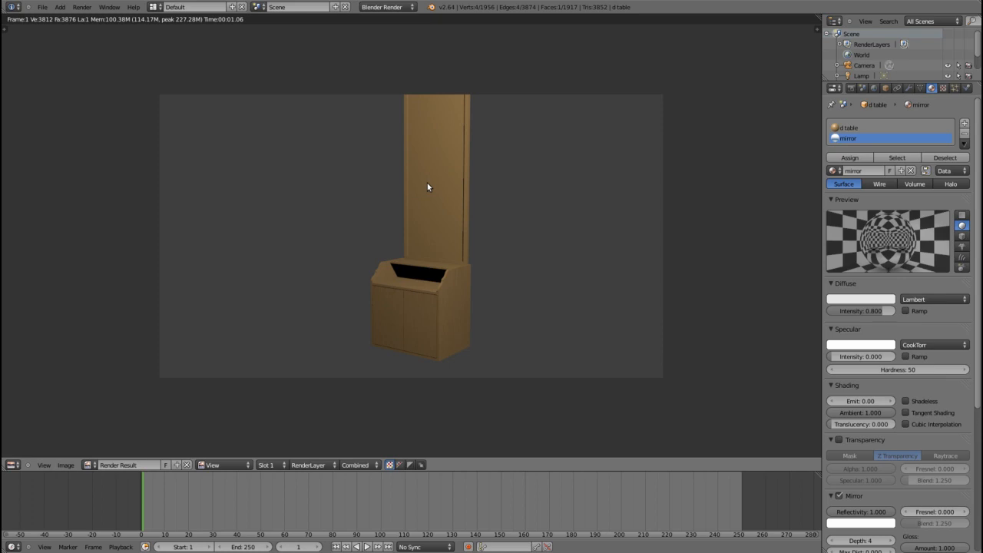
pyautogui.press('Escape')
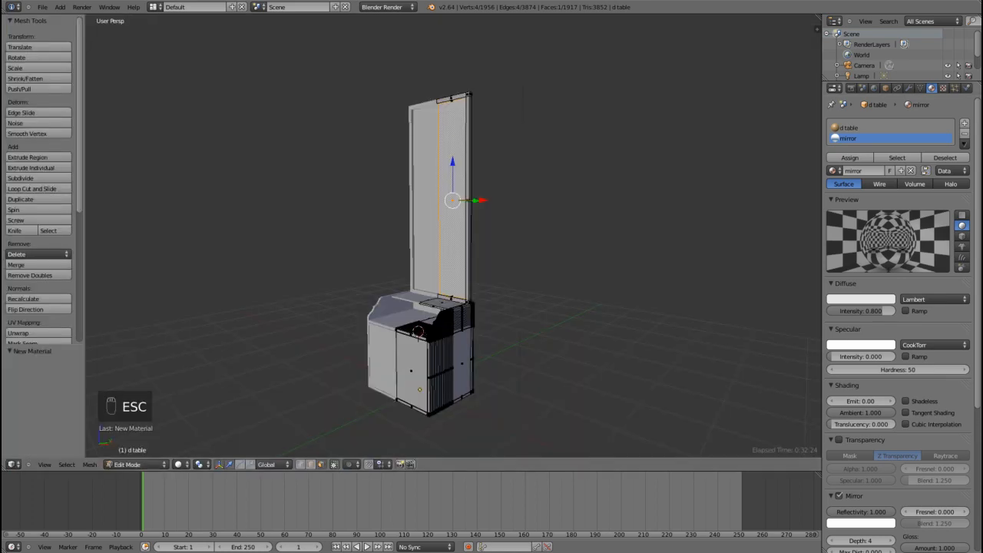
# - Assign the mirror material to the selected mirror face and render the scene to check its reflection
pyautogui.click(849, 158)
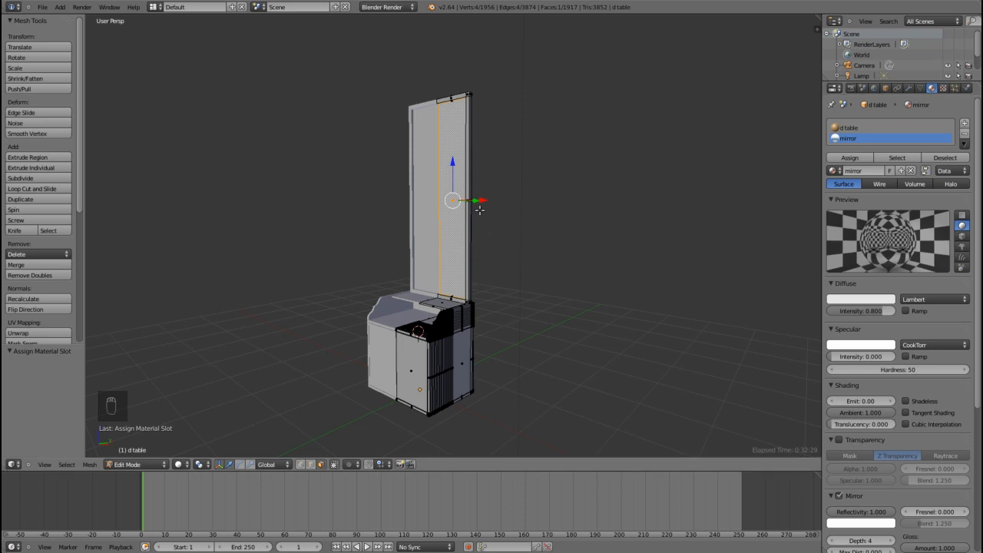
pyautogui.moveTo(545, 255); pyautogui.dragTo(570, 257, button='middle')
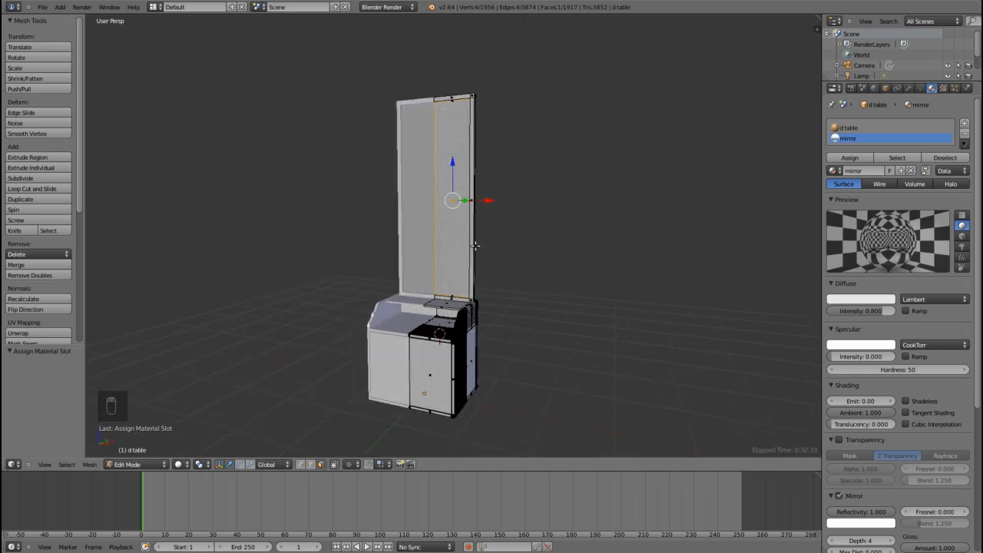
pyautogui.press('F12')
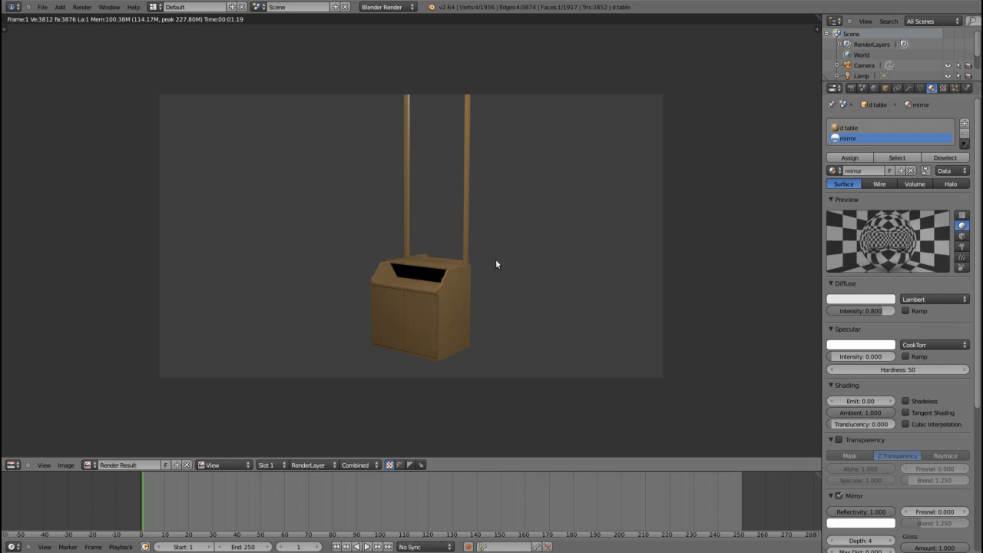
# - Return the dressing table to Object Mode in the 3D view and save the file
pyautogui.scroll(-1, 544, 268)
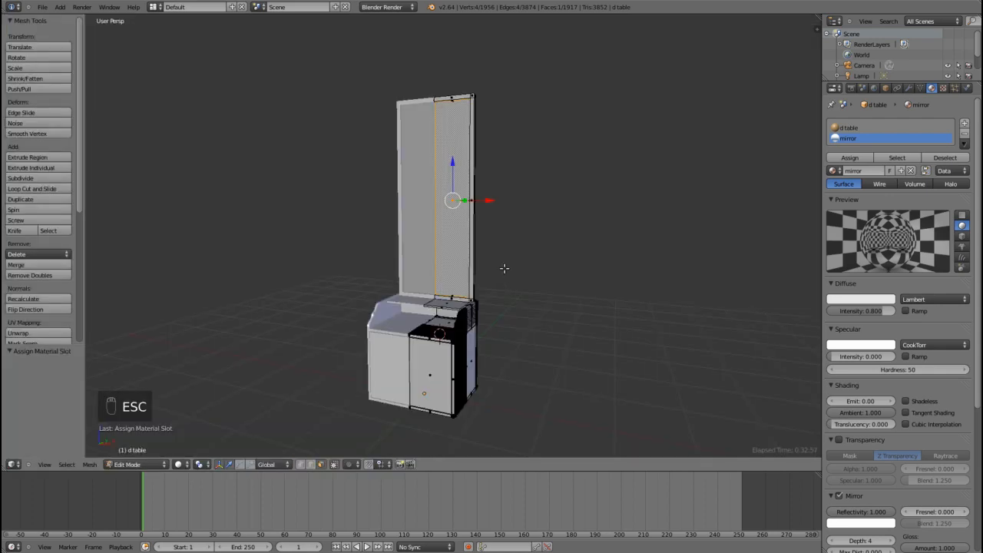
pyautogui.press('Tab')
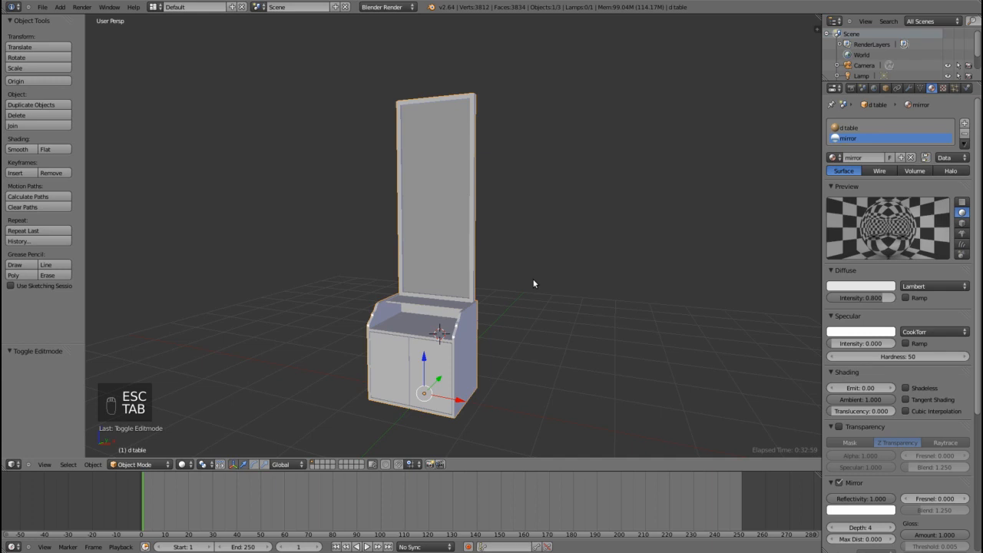
pyautogui.hotkey('ctrl', 's')
# - Reset the 3D cursor to the scene's centre and add a cube mesh there
pyautogui.scroll(-5, 534, 278)
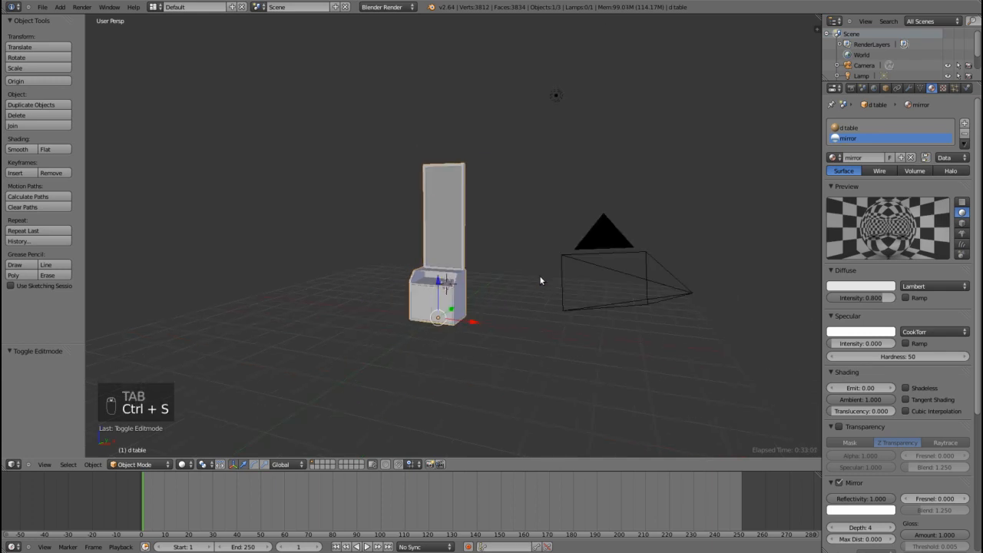
pyautogui.moveTo(533, 279); pyautogui.dragTo(465, 315, button='middle')
pyautogui.scroll(3, 458, 318)
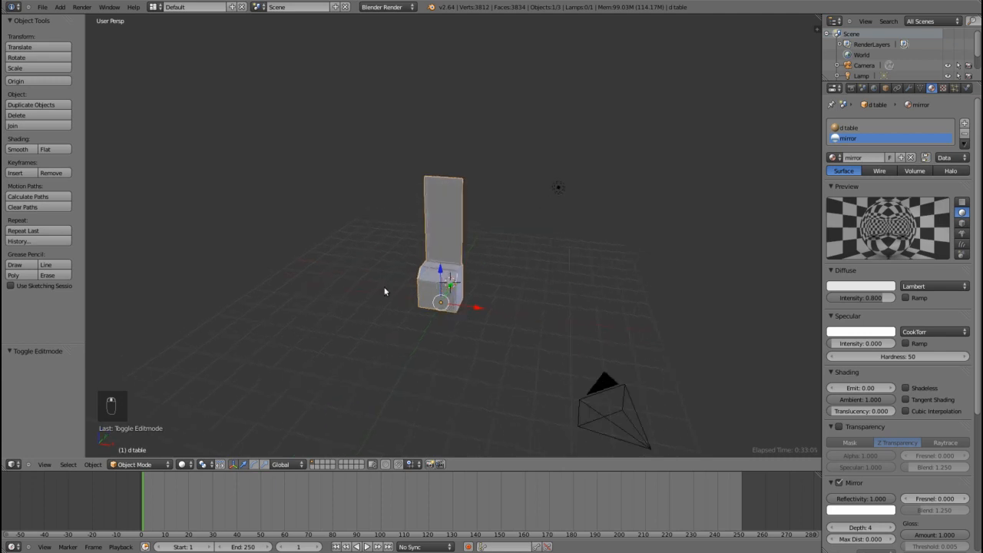
pyautogui.hotkey('shift', 'c')
pyautogui.click(60, 7)
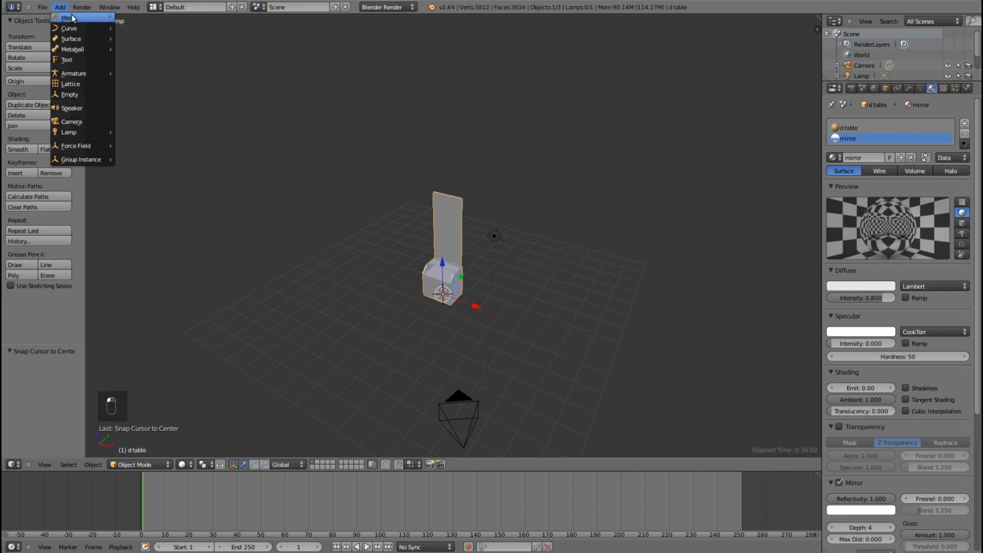
pyautogui.click(132, 28)
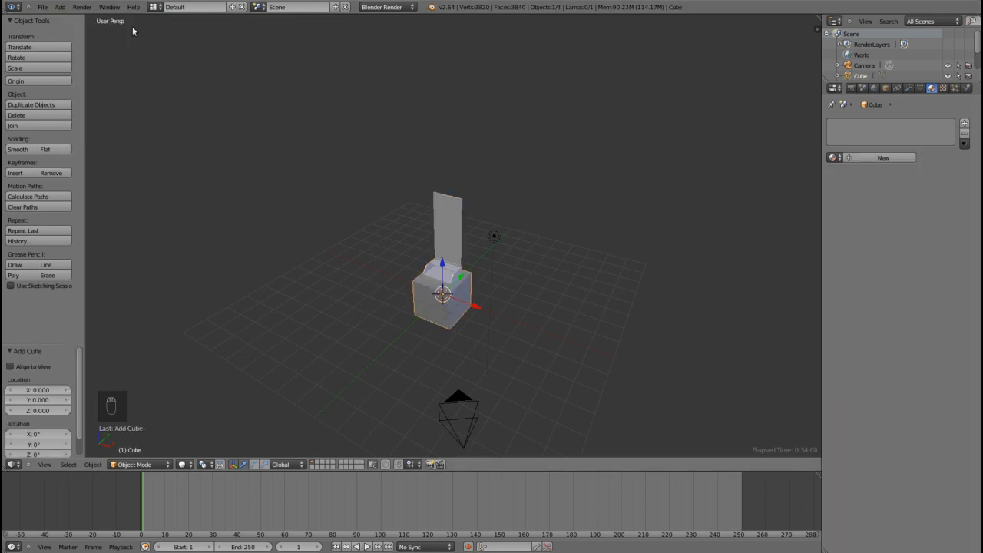
# - Move the cube's whole mesh up 1 unit along Z in Edit Mode, and return to Object Mode
pyautogui.moveTo(489, 312); pyautogui.dragTo(484, 281, button='middle')
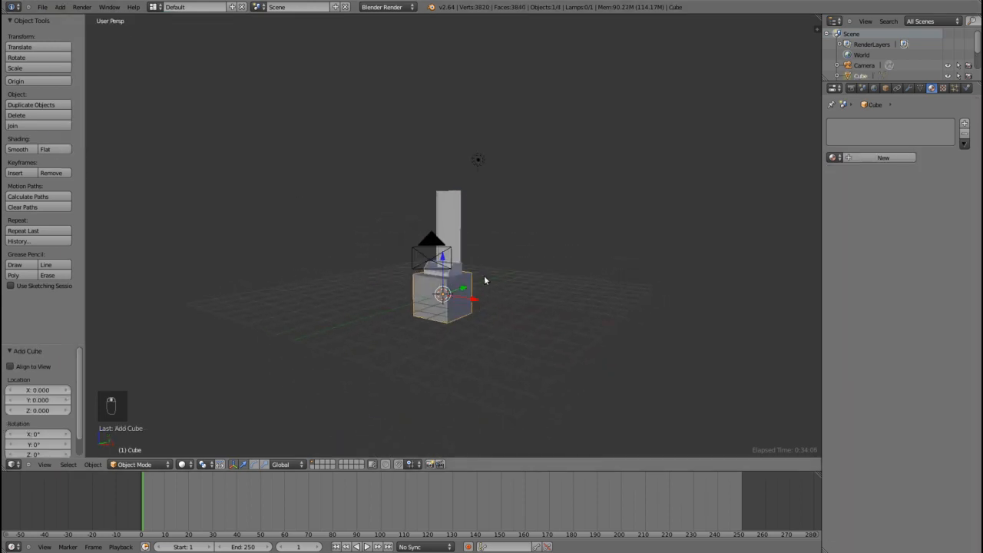
pyautogui.press('Tab')
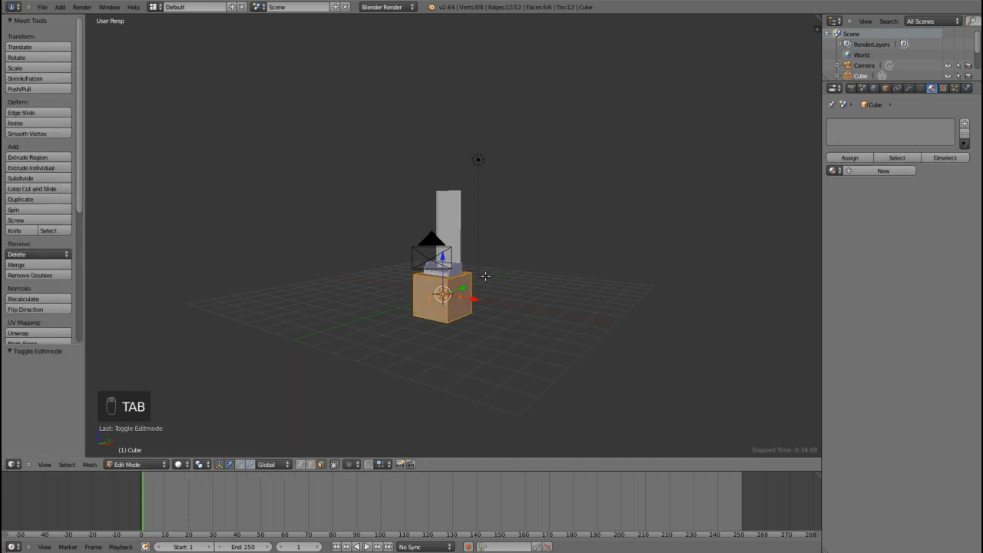
pyautogui.press('g')
pyautogui.press('z')
pyautogui.press('1')
pyautogui.press('Return')
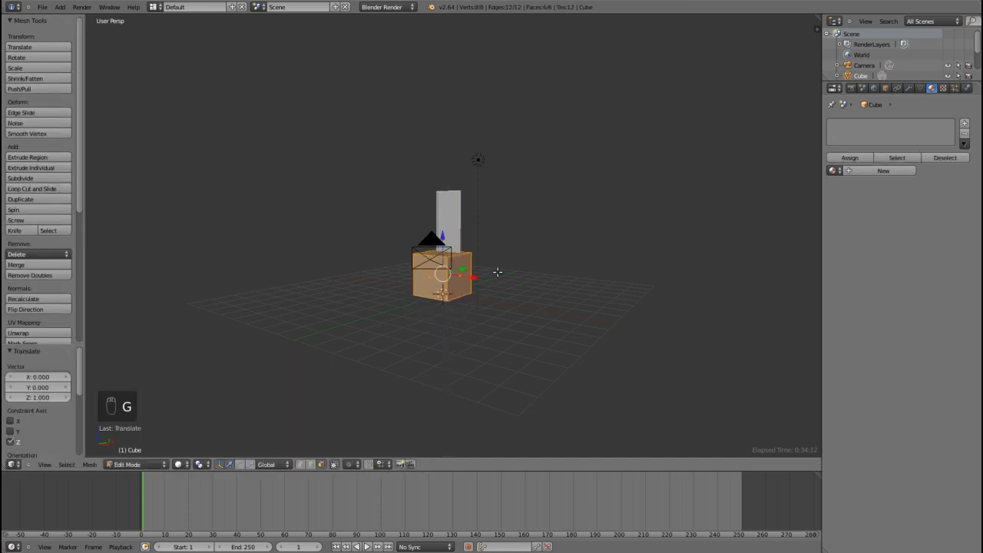
pyautogui.press('Tab')
# - Scale the cube by 8 on all axes to form a room around the dressing table
pyautogui.moveTo(352, 276); pyautogui.dragTo(520, 338, button='middle')
pyautogui.scroll(-4, 518, 341)
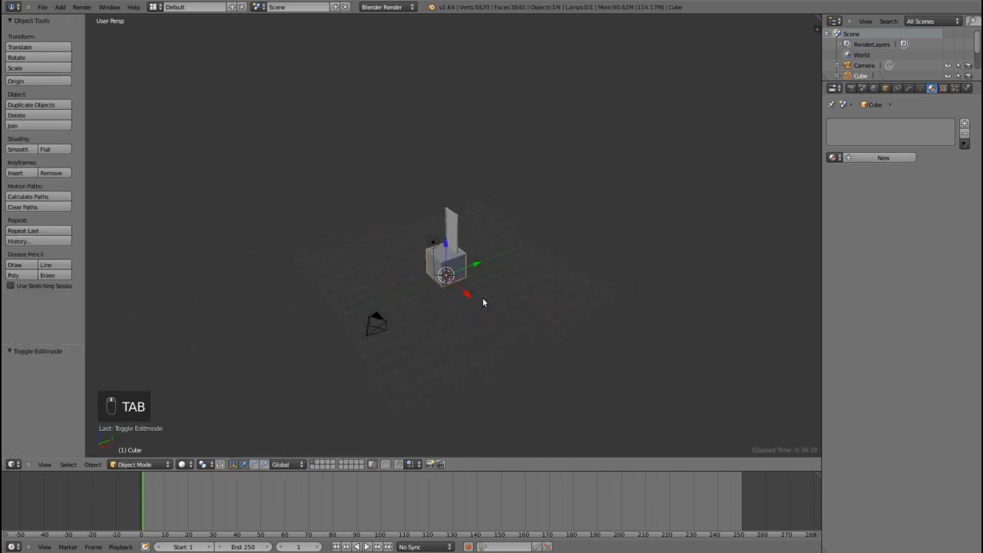
pyautogui.press('s')
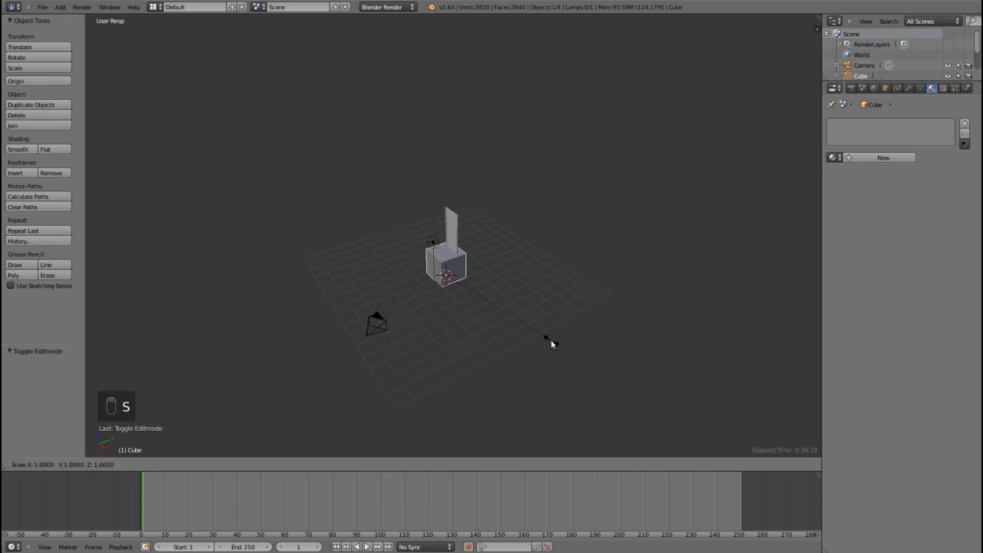
pyautogui.write('8')
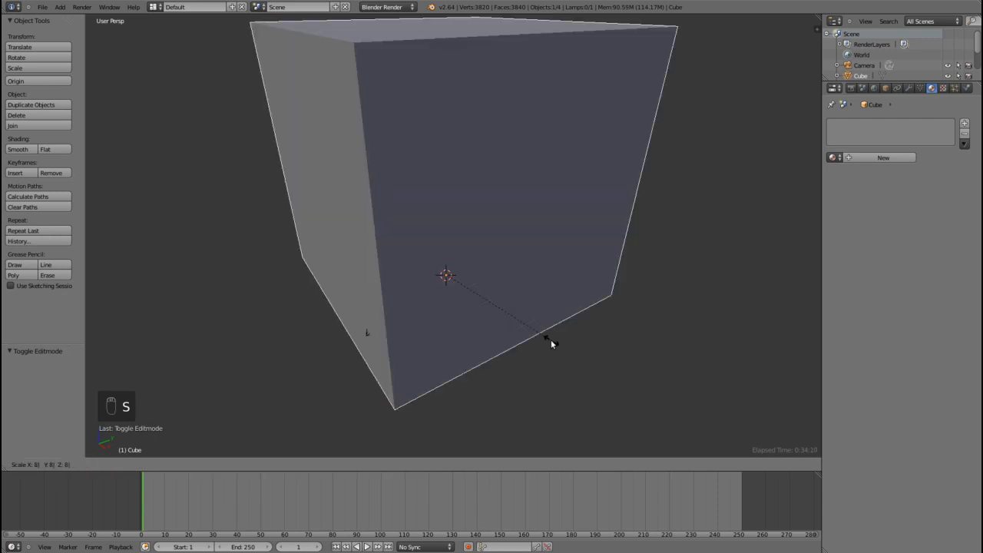
pyautogui.click(550, 340)
# - Switch the 3D view to wireframe shading and inspect the dressing table inside the room cube
pyautogui.scroll(-4, 551, 344)
pyautogui.moveTo(550, 344); pyautogui.dragTo(507, 315, button='middle')
pyautogui.press('z')
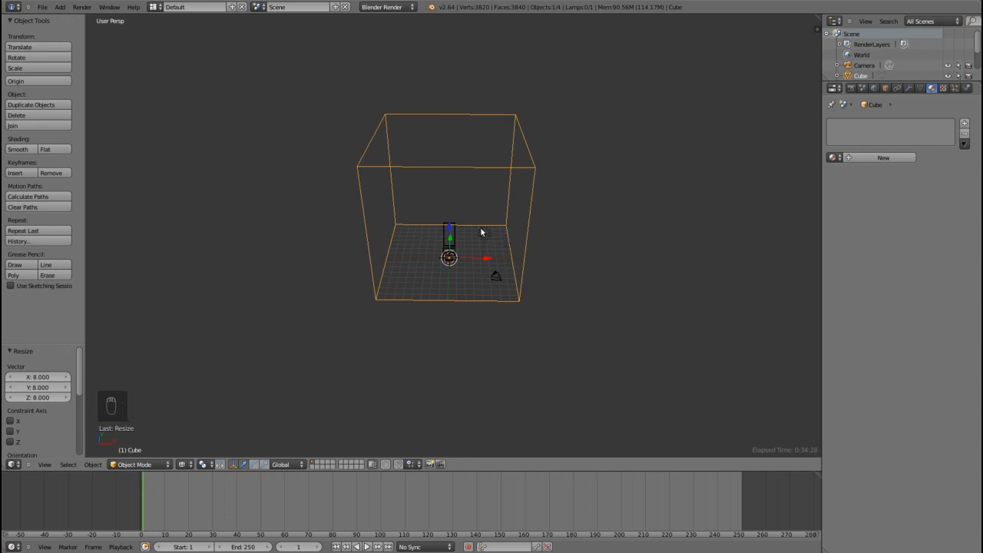
pyautogui.moveTo(369, 283); pyautogui.dragTo(473, 267, button='middle')
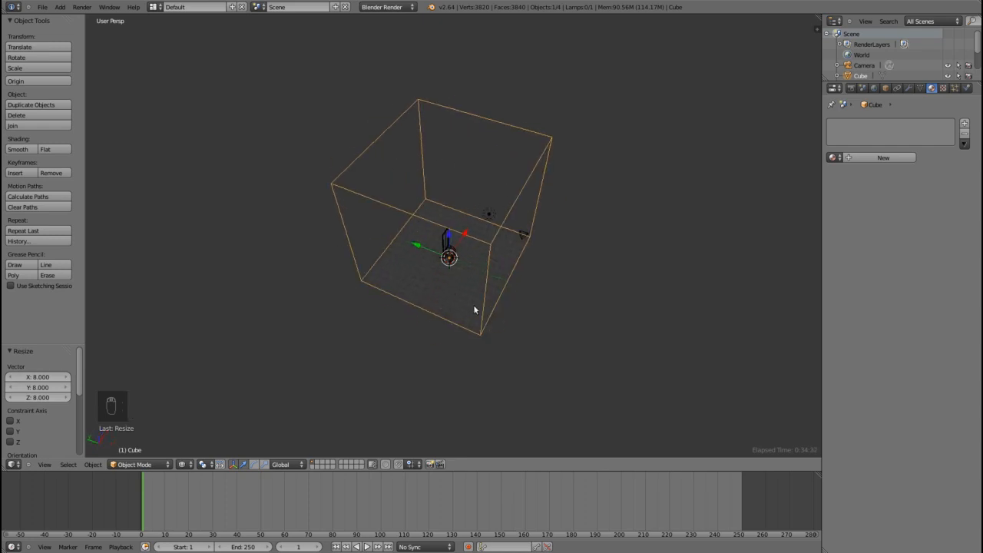
pyautogui.moveTo(609, 284); pyautogui.dragTo(503, 284, button='middle')
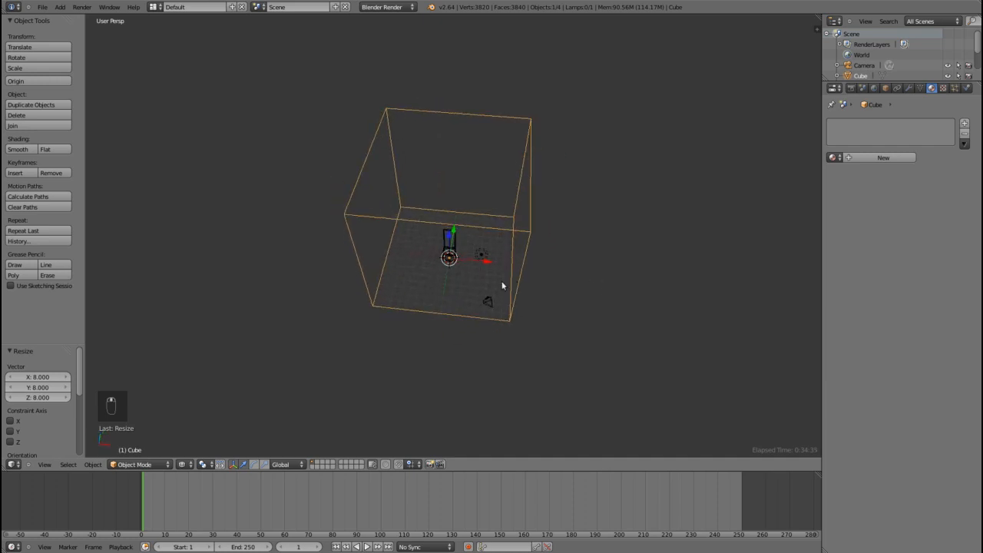
# - Move the dressing table about 7.29 units along Y towards the room's back wall in the orthographic top view
pyautogui.rightClick(452, 249)
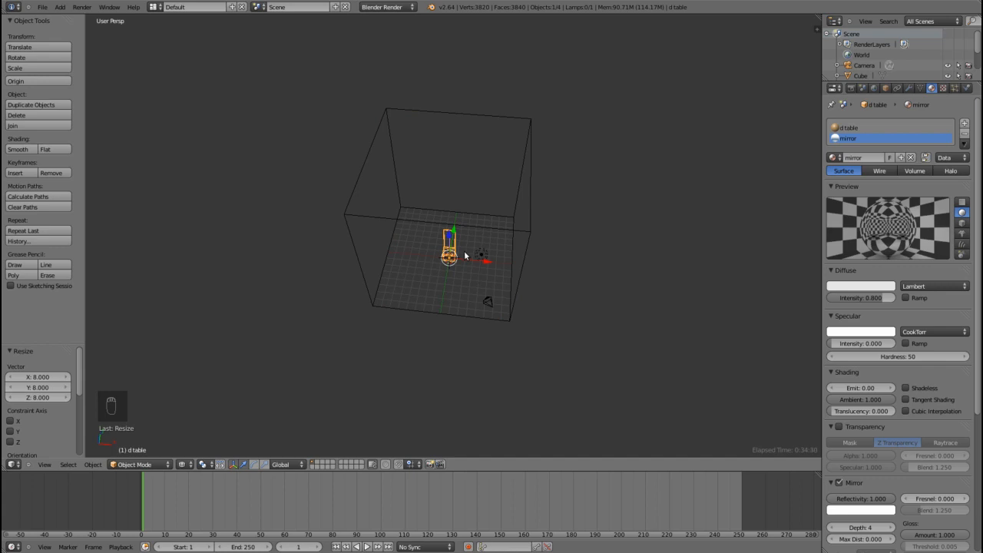
pyautogui.press('KP_7')
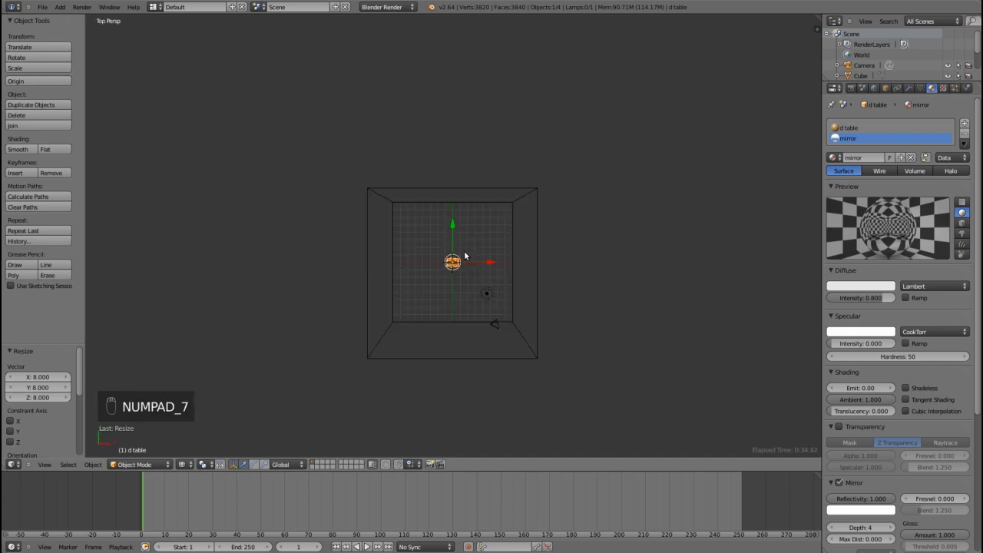
pyautogui.press('KP_5')
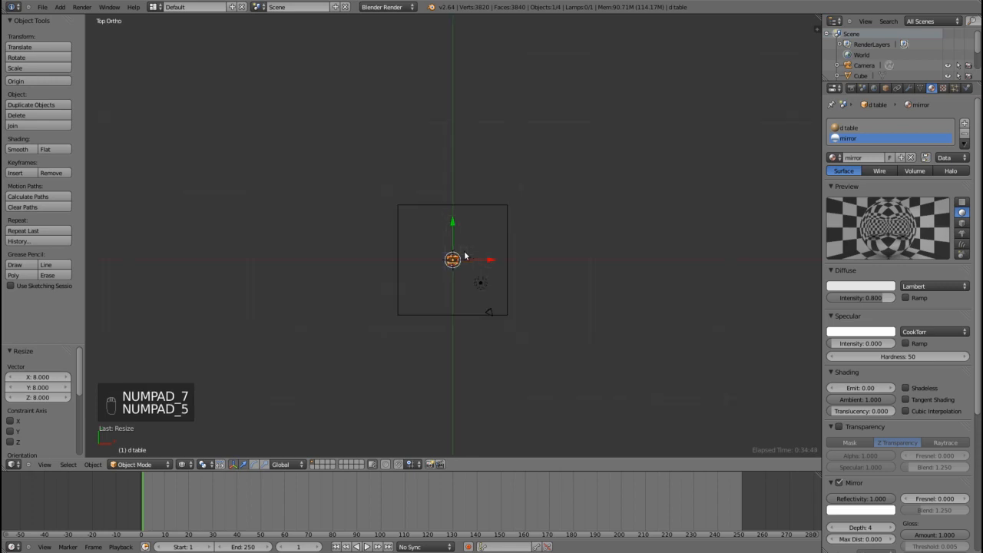
pyautogui.scroll(8, 492, 284)
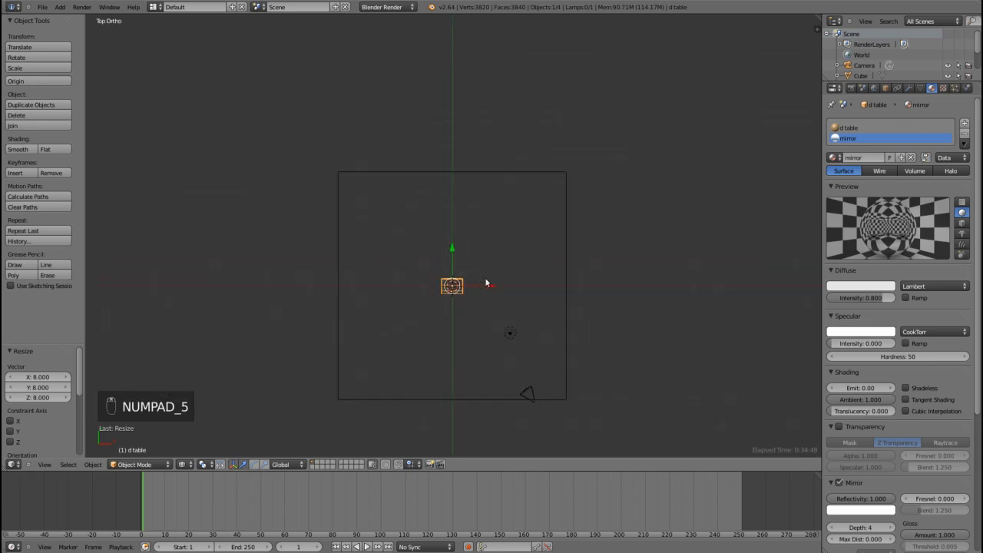
pyautogui.keyDown('shift'); pyautogui.moveTo(526, 316); pyautogui.dragTo(511, 295, button='middle'); pyautogui.keyUp('shift')
pyautogui.scroll(3, 504, 261)
pyautogui.scroll(-3, 503, 256)
pyautogui.press('g')
pyautogui.press('y')
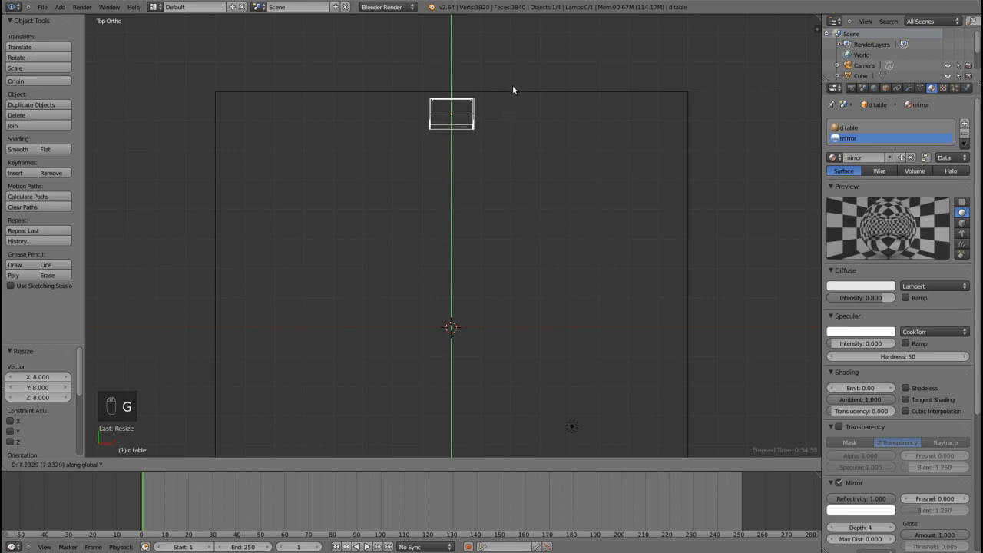
pyautogui.click(513, 86)
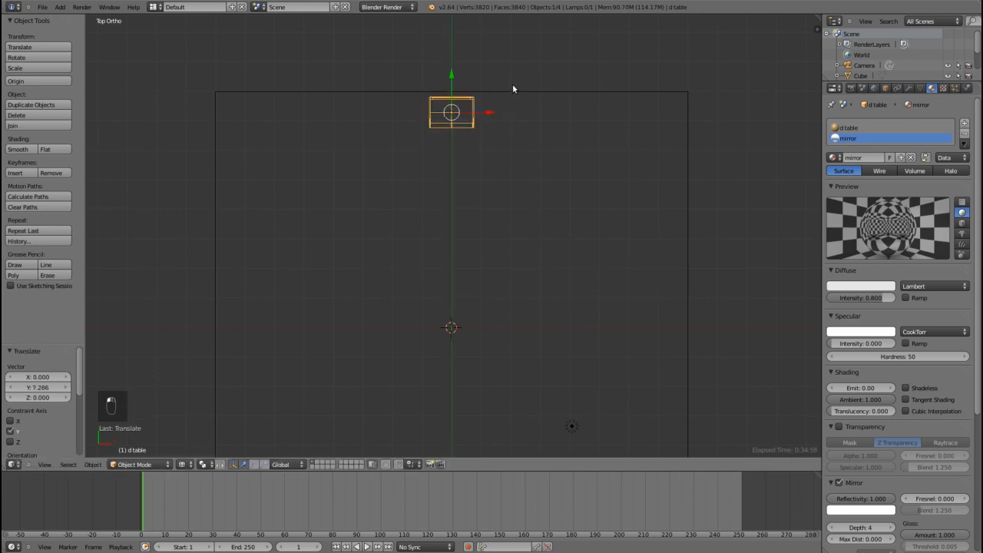
# - Nudge the dressing table about 0.37 units in X and 0.1 in Y, closer to the back wall, and check its placement
pyautogui.scroll(3, 500, 101)
pyautogui.keyDown('shift'); pyautogui.moveTo(482, 108); pyautogui.dragTo(474, 244, button='middle'); pyautogui.keyUp('shift')
pyautogui.scroll(3, 494, 400)
pyautogui.scroll(3, 474, 244)
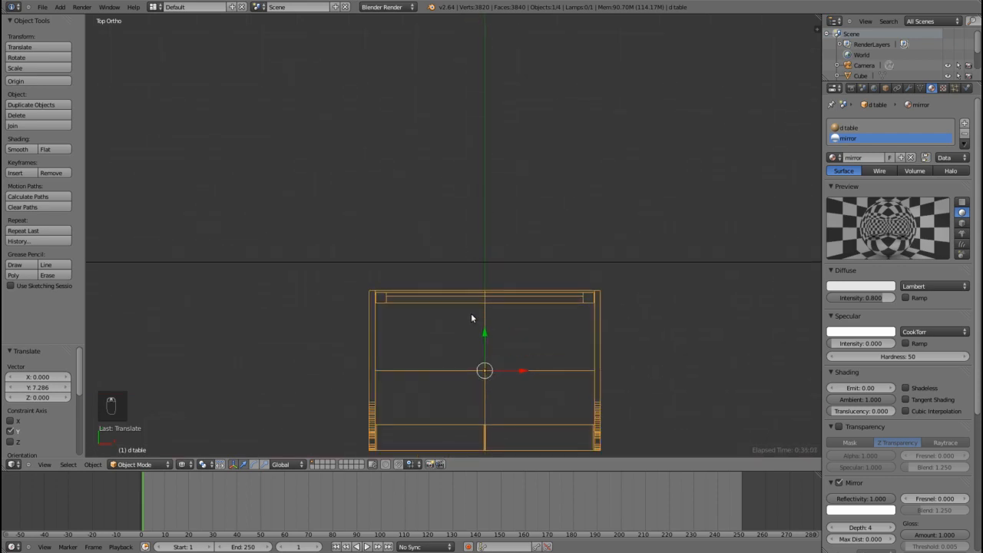
pyautogui.press('g')
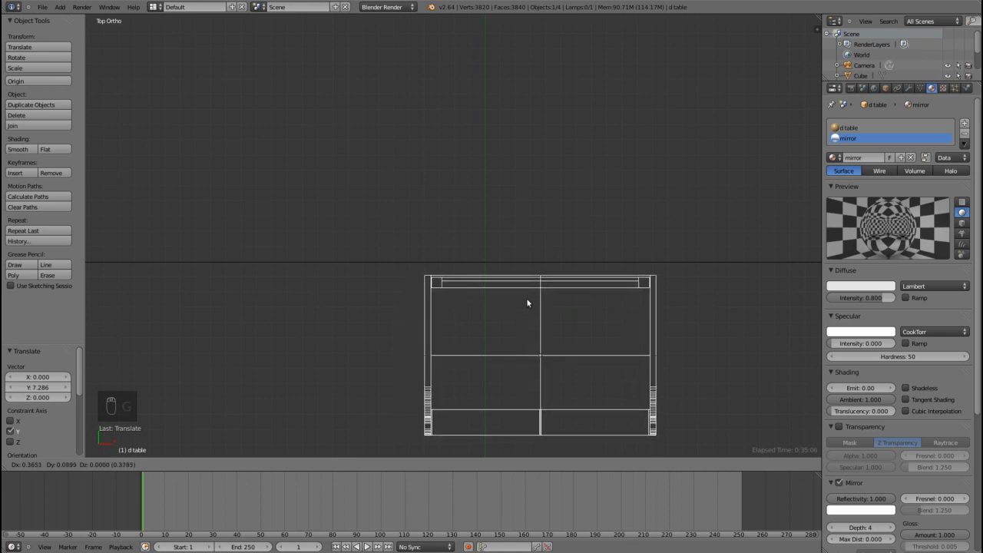
pyautogui.click(527, 301)
pyautogui.scroll(-6, 527, 300)
pyautogui.moveTo(538, 307); pyautogui.dragTo(465, 258, button='middle')
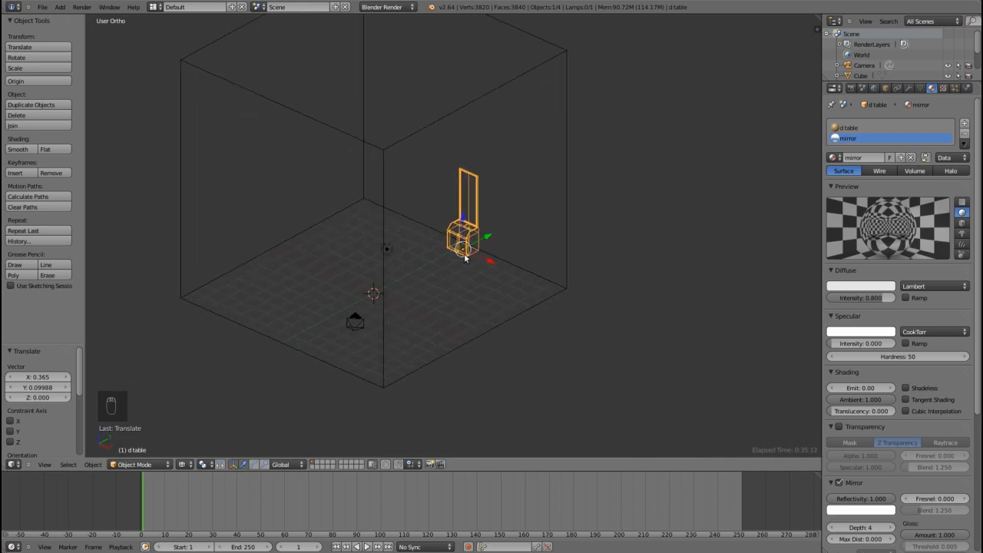
pyautogui.keyDown('shift'); pyautogui.moveTo(418, 249); pyautogui.dragTo(568, 303, button='middle'); pyautogui.keyUp('shift')
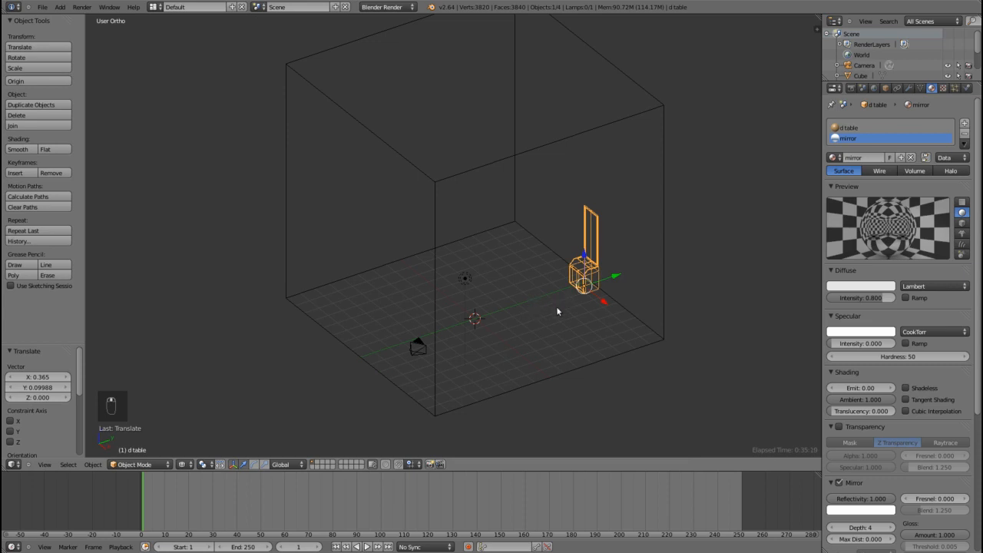